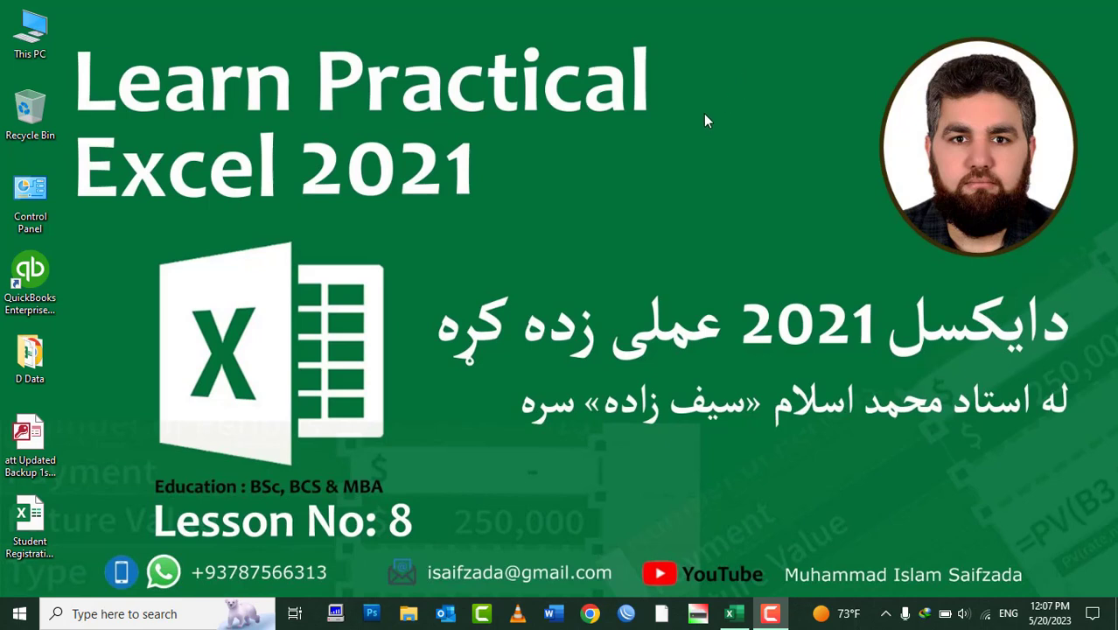
Step: Refresh the desktop twice, then bring the Student Registration form workbook up in Excel
right_click(704, 104)
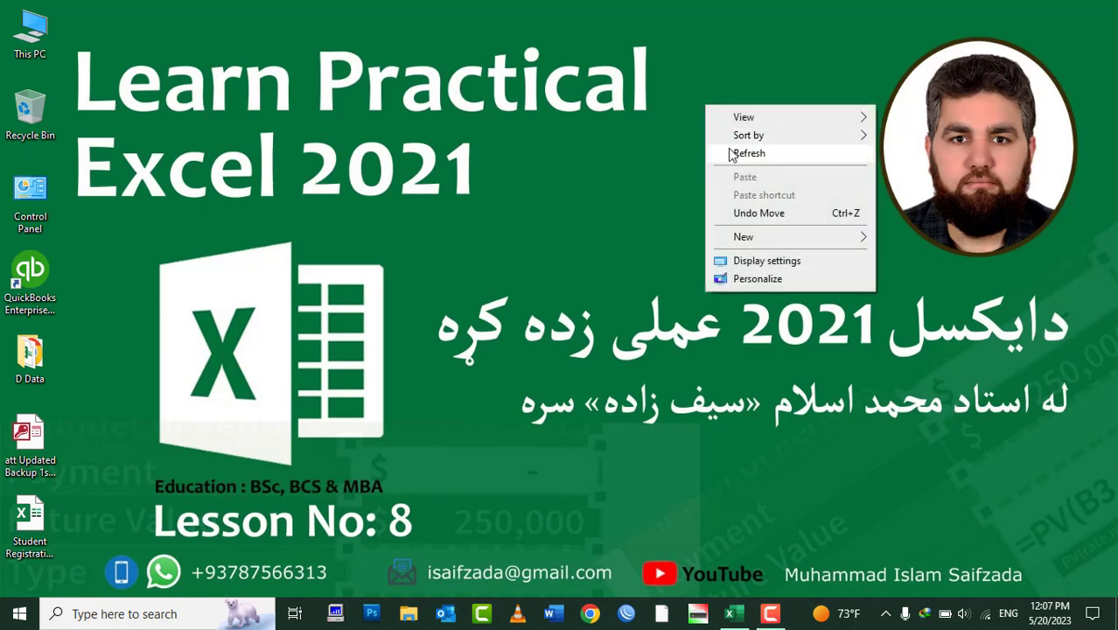
left_click(716, 154)
right_click(696, 92)
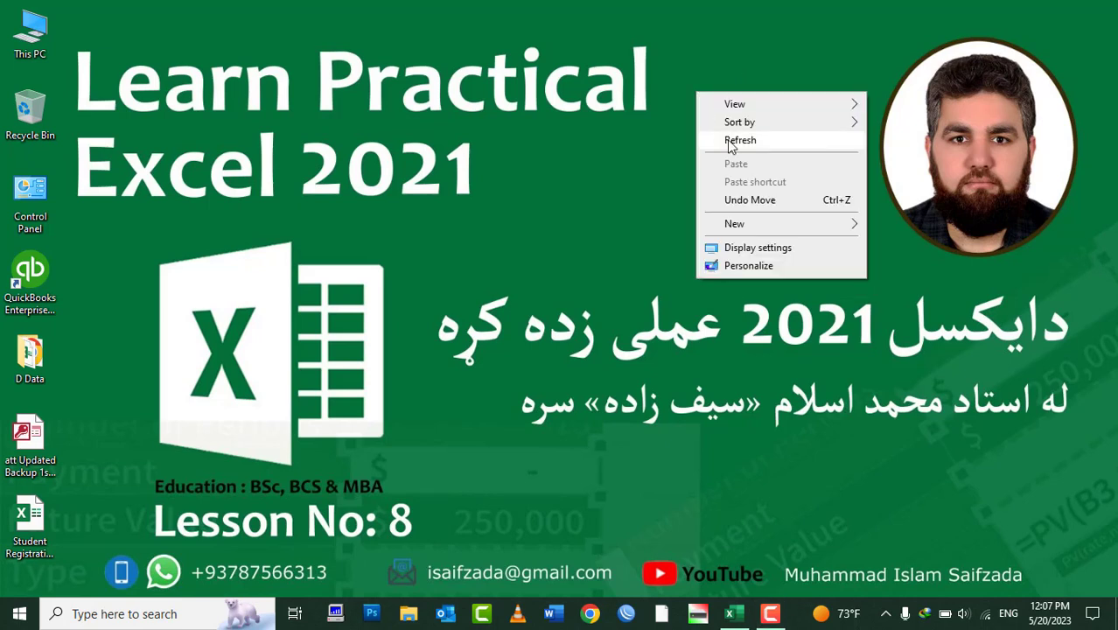
left_click(735, 145)
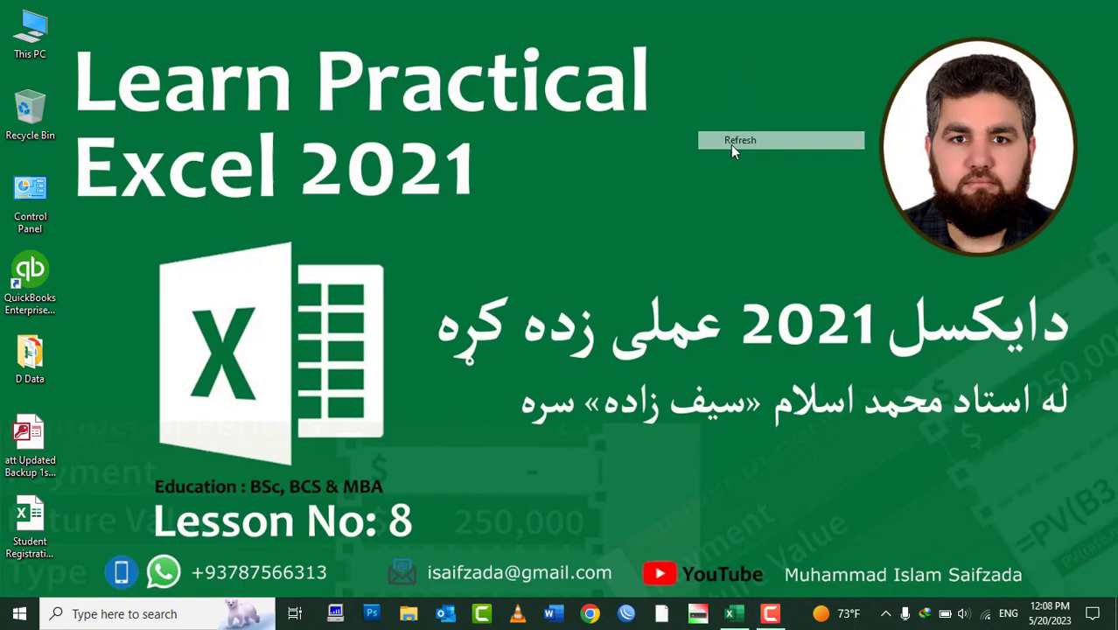
left_click(732, 618)
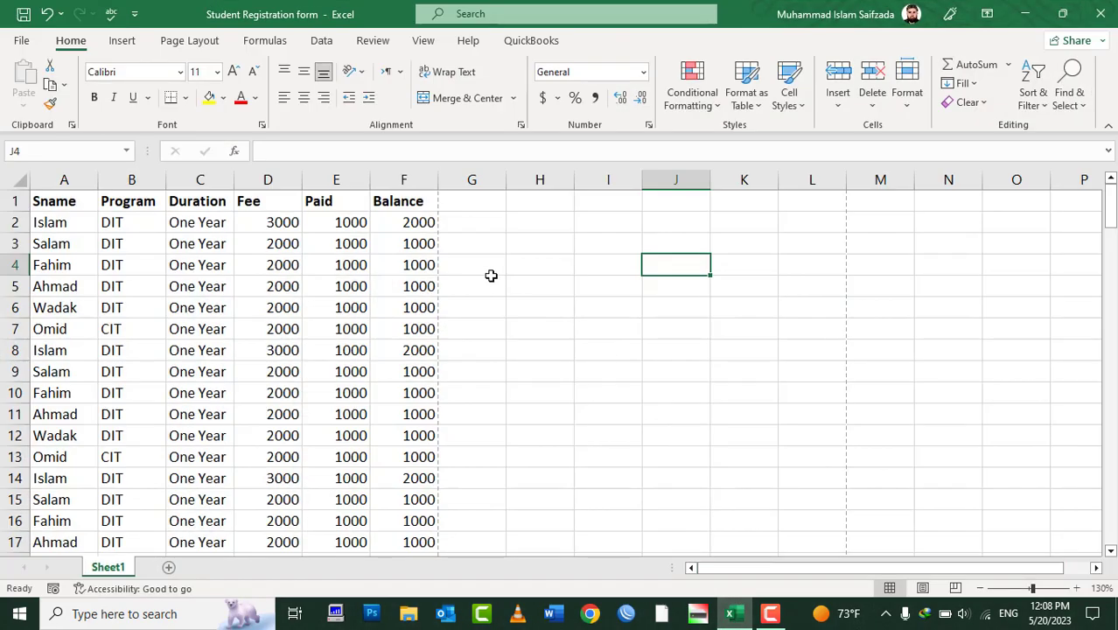
Step: Show the sheet's print preview with Page Setup open on the Header/Footer settings
left_click(17, 41)
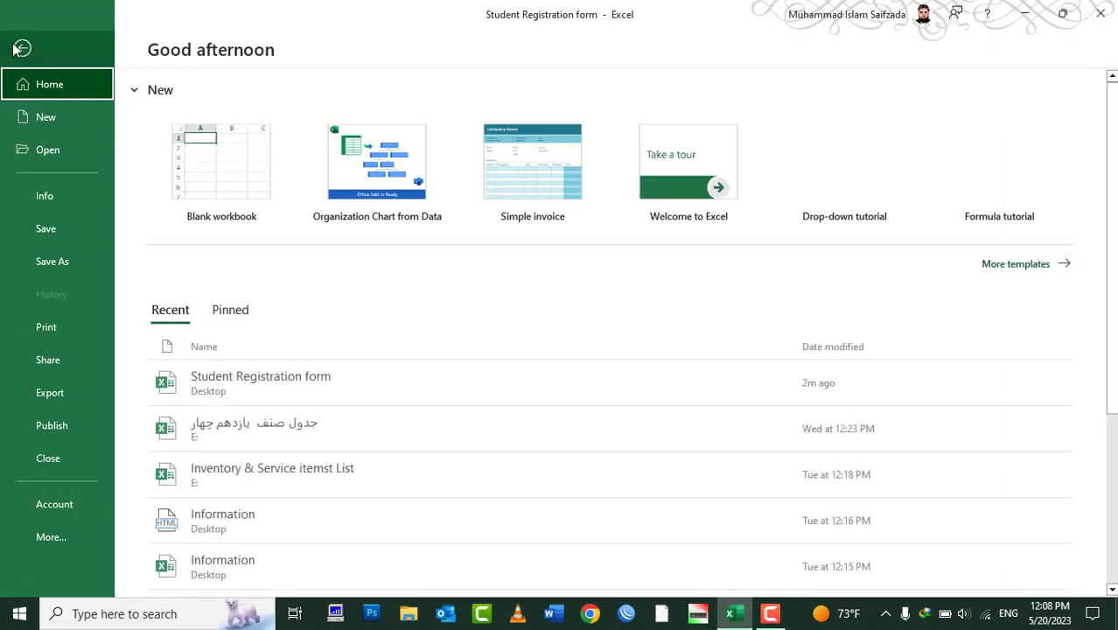
left_click(69, 333)
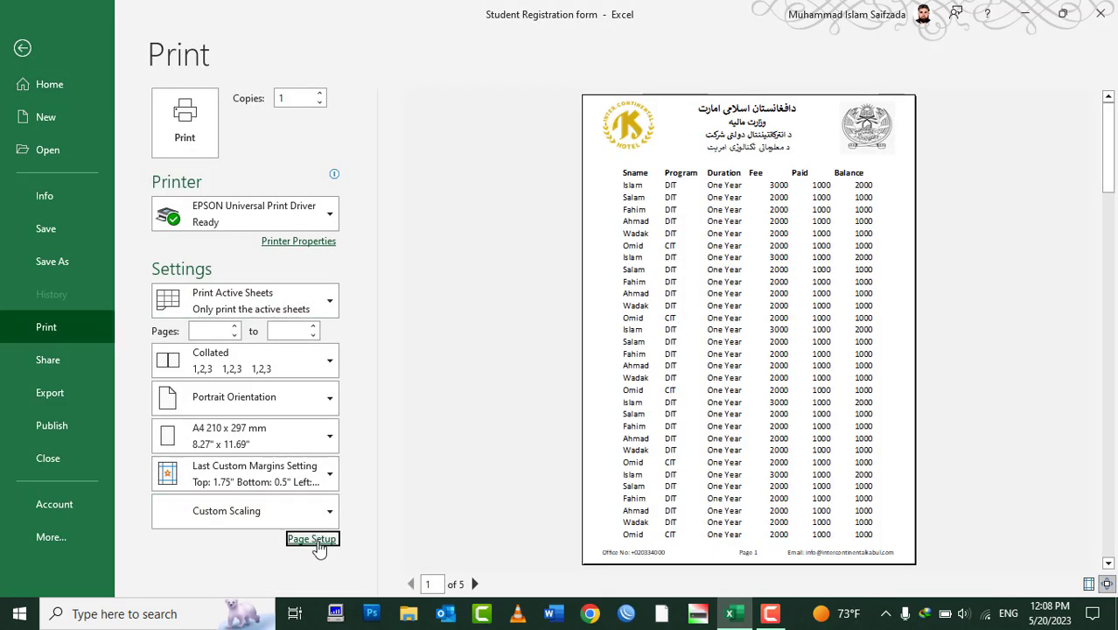
left_click(313, 540)
left_click(279, 136)
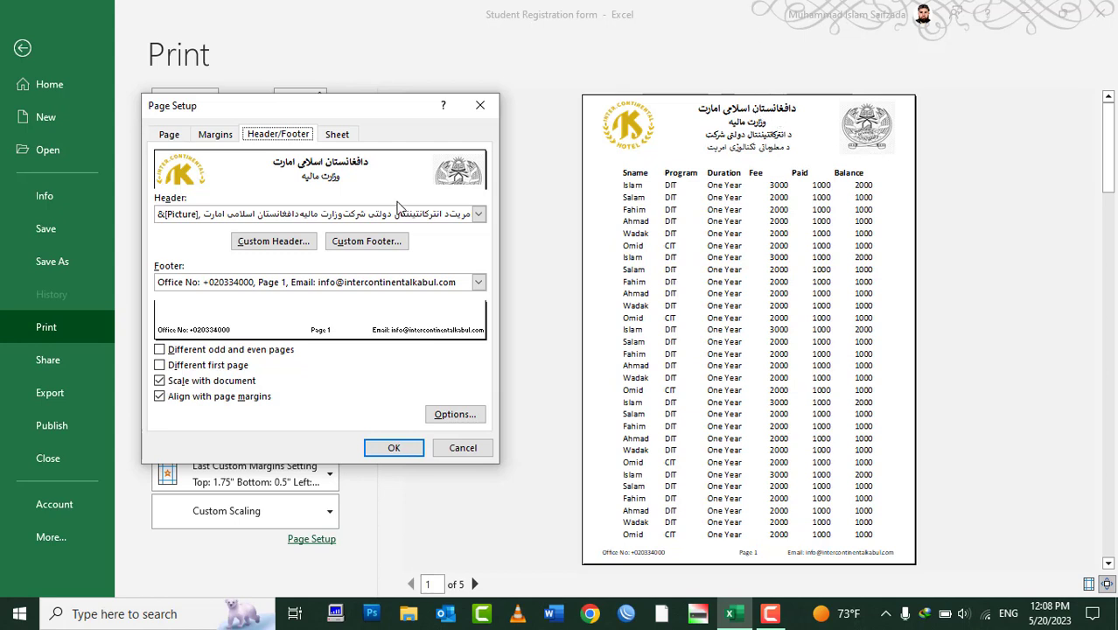
Step: Start editing the custom header's centre section with Persian keyboard input
left_click(268, 247)
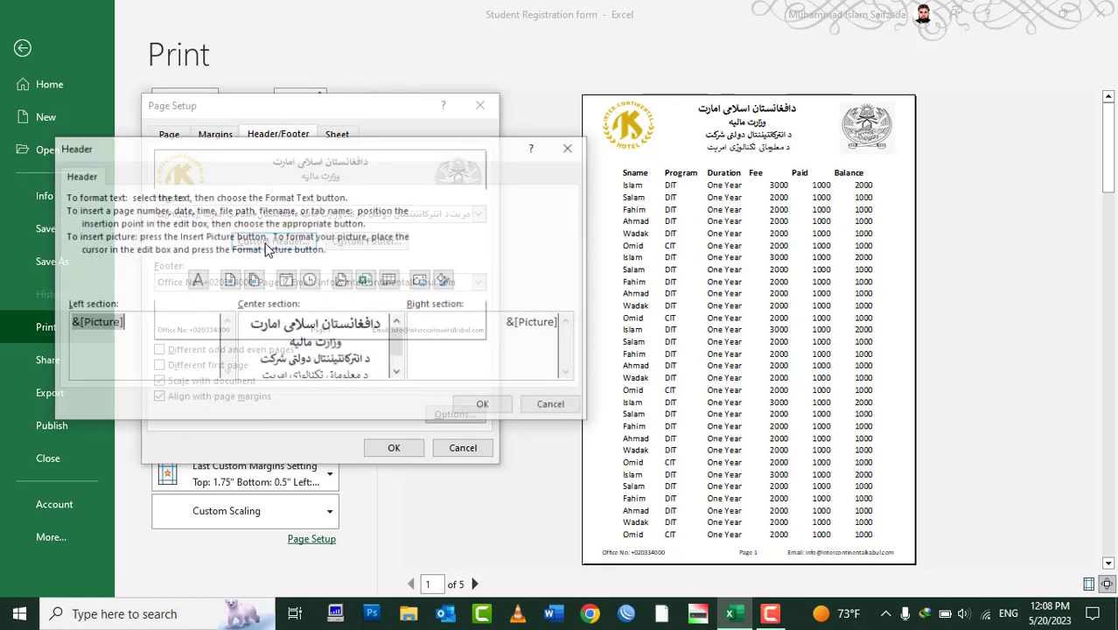
left_click_drag(361, 159, 695, 87)
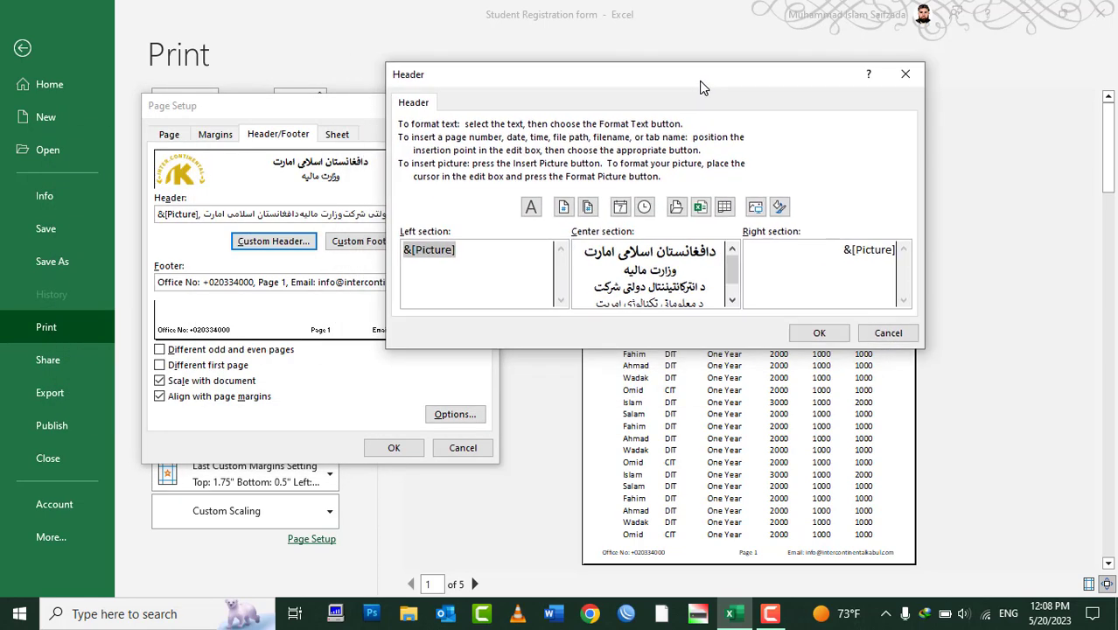
left_click(676, 253)
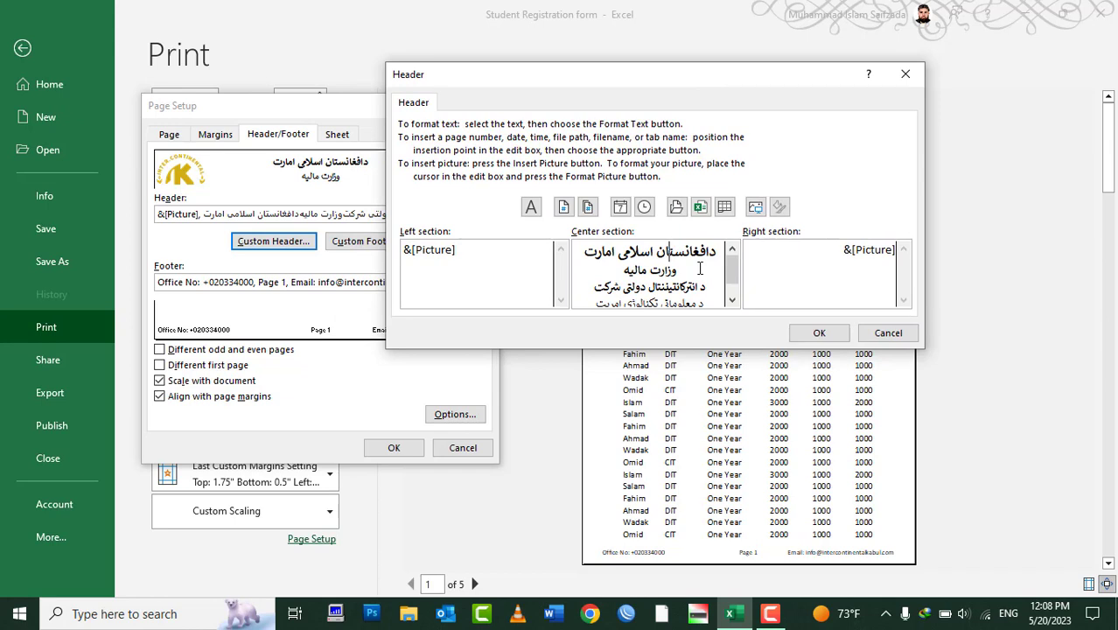
key("alt+shift")
Step: Stretch the word اسلامی with tatweel characters in the centre header and accept it
key("Return")
key("BackSpace")
type("ـ")
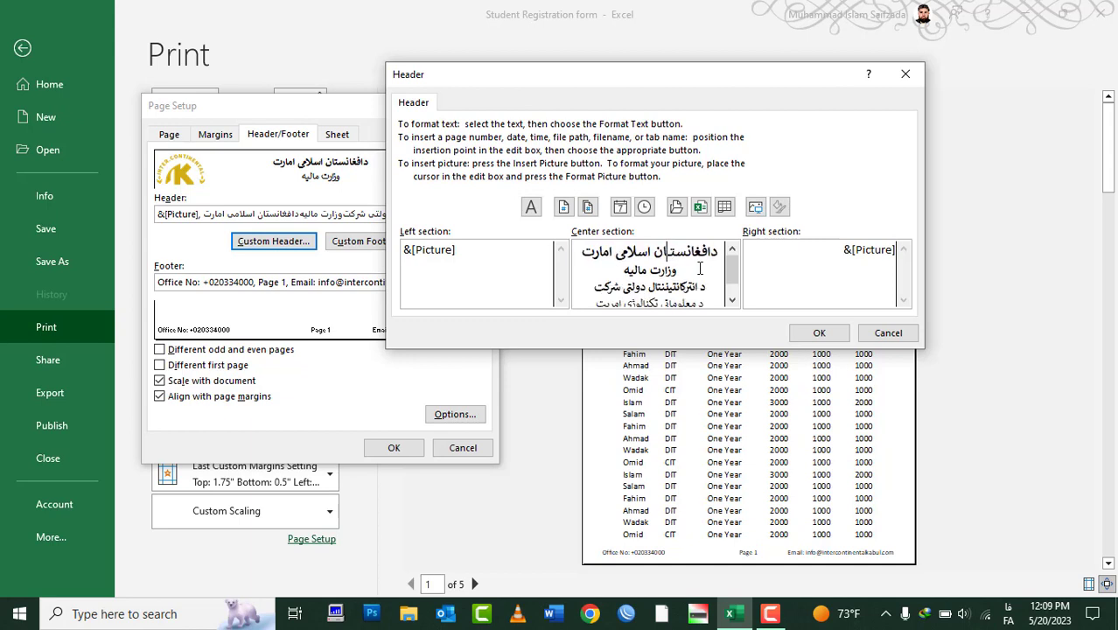
type("ــ")
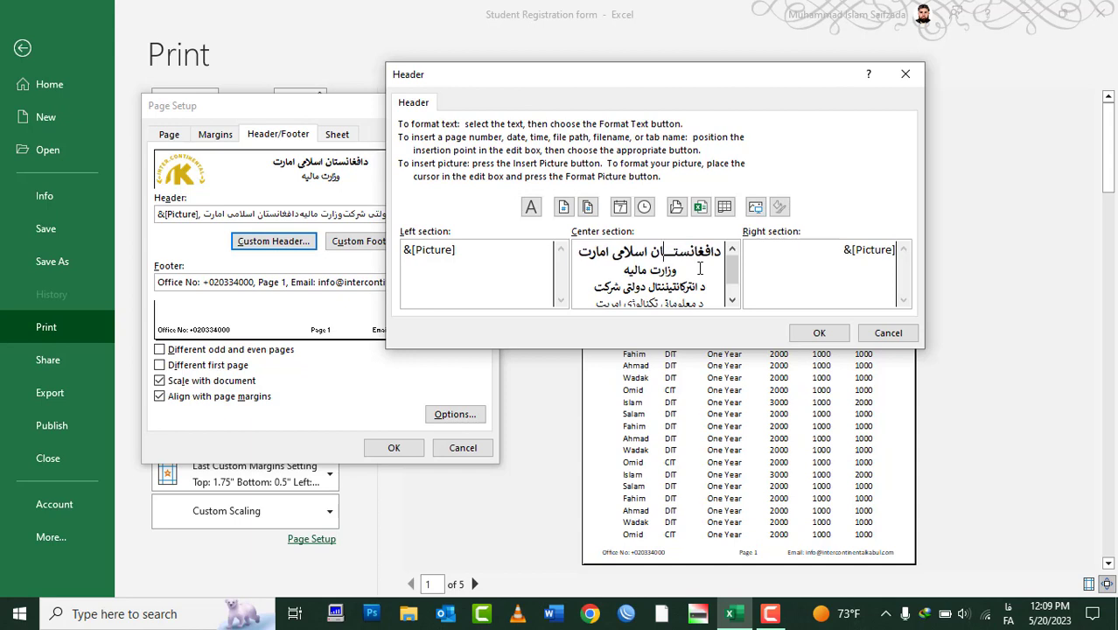
type("ـــ")
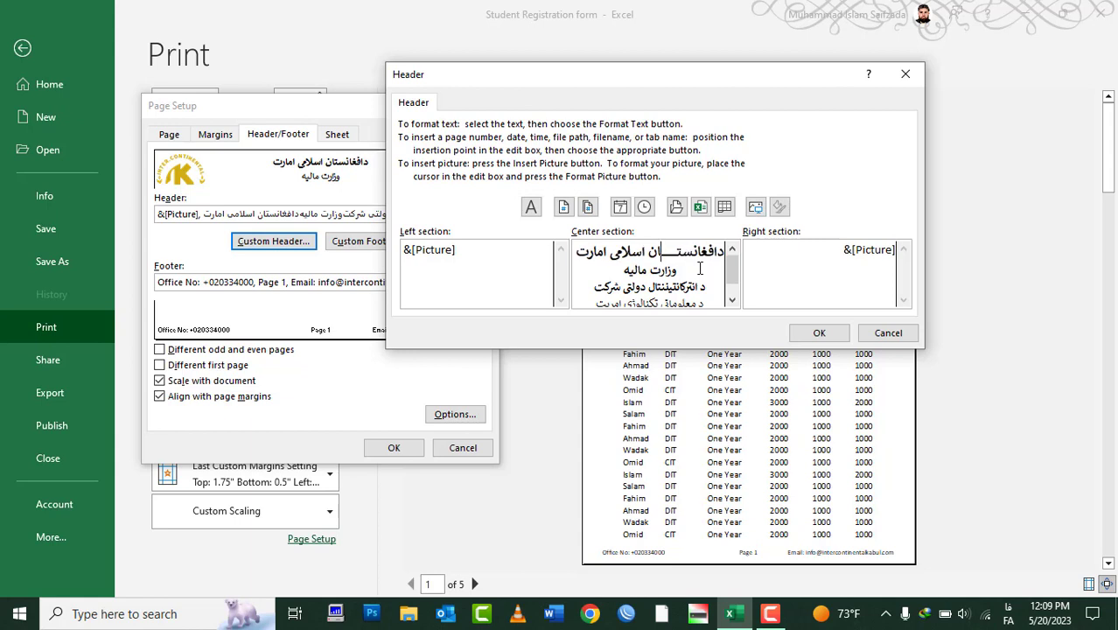
type("ـ")
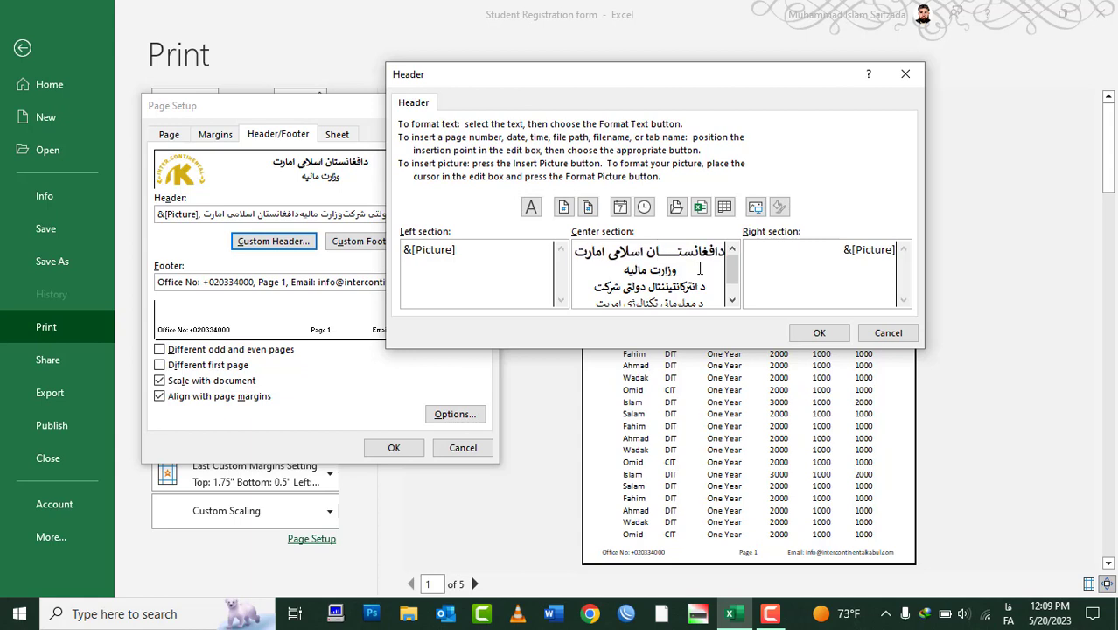
key("BackSpace")
key("BackSpace")
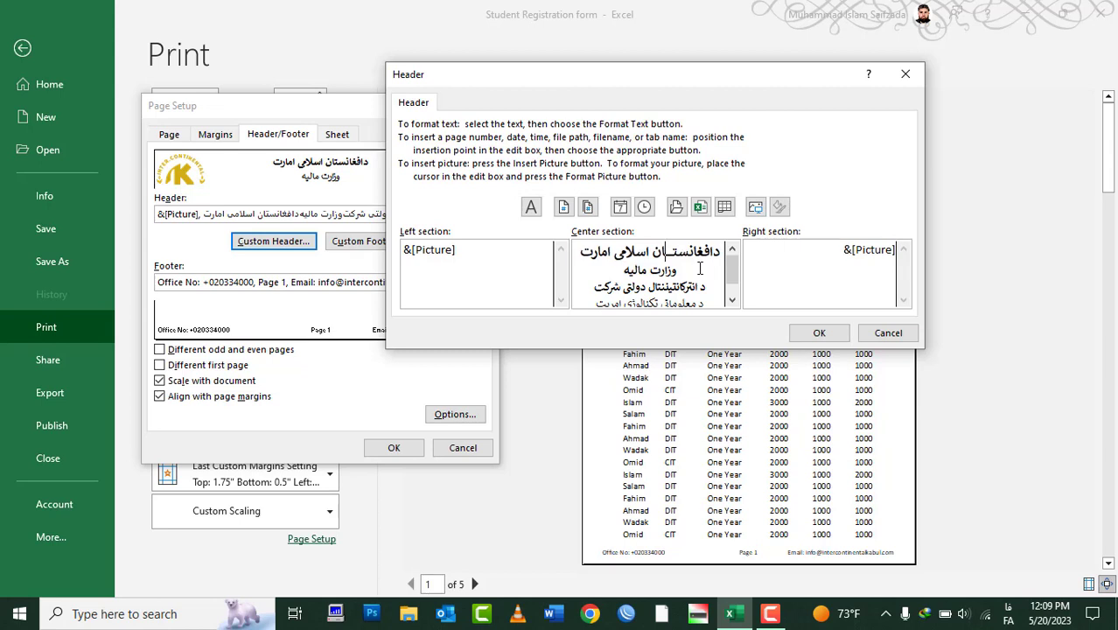
key("BackSpace")
key("BackSpace")
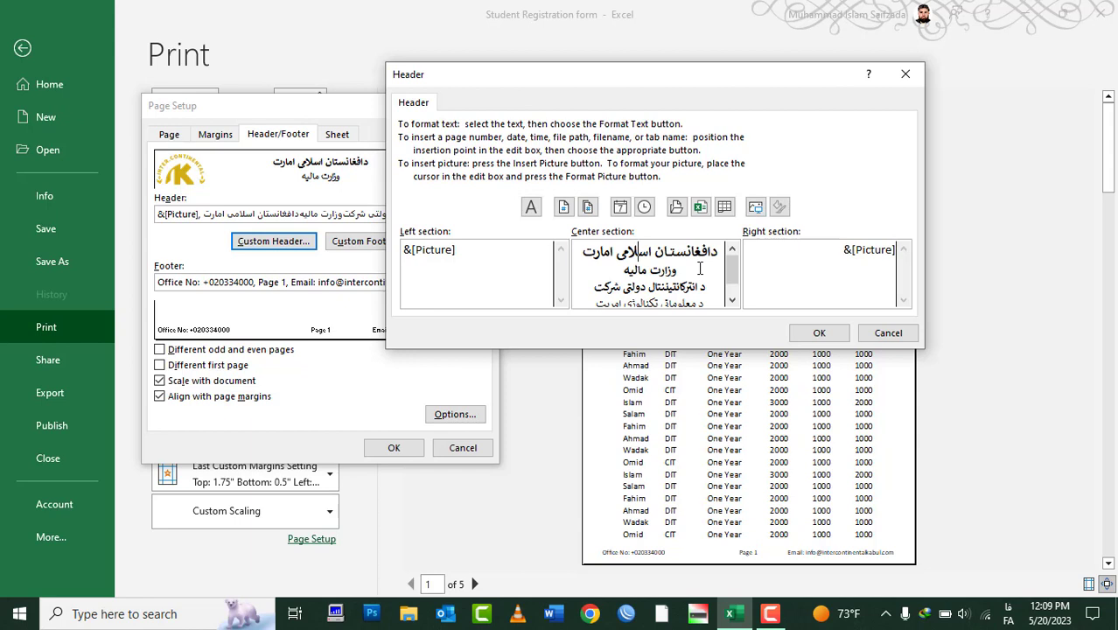
type("ــ")
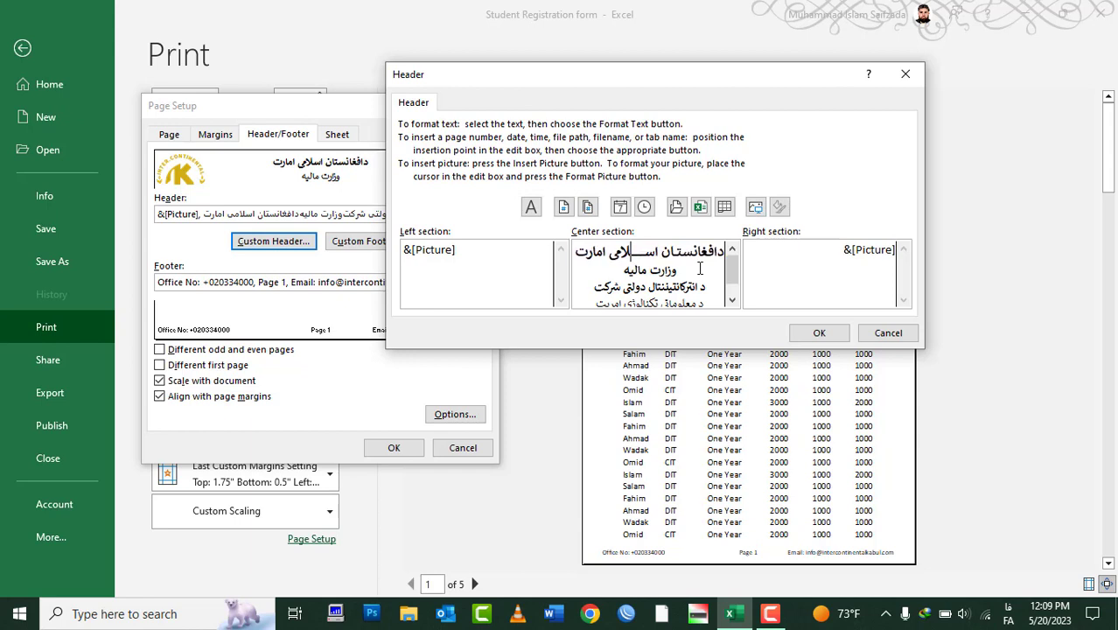
type("ــــ")
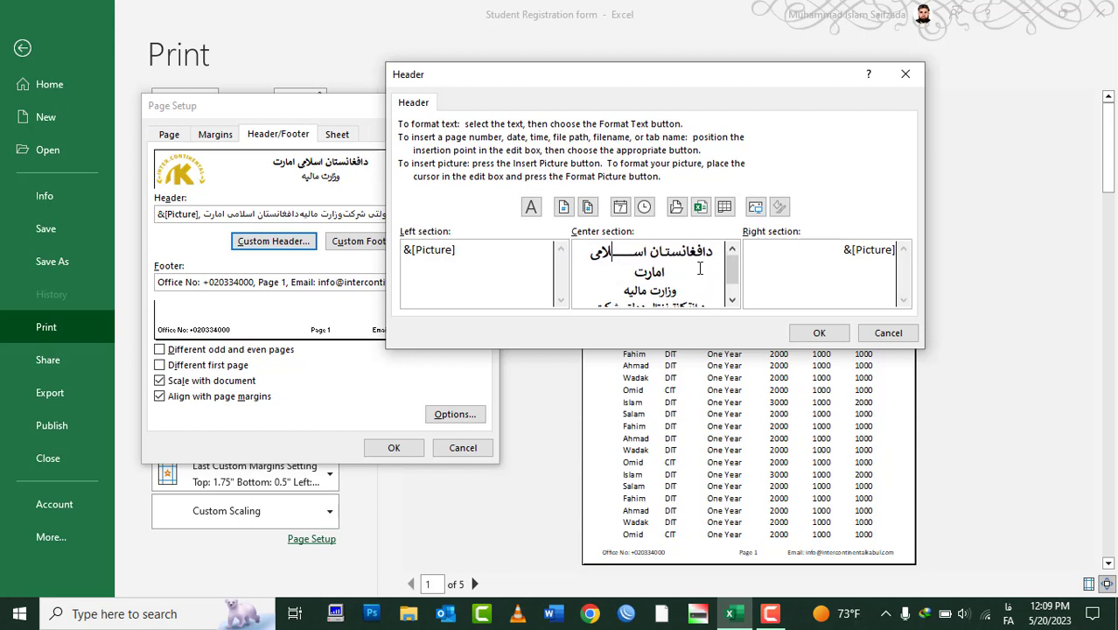
key("BackSpace")
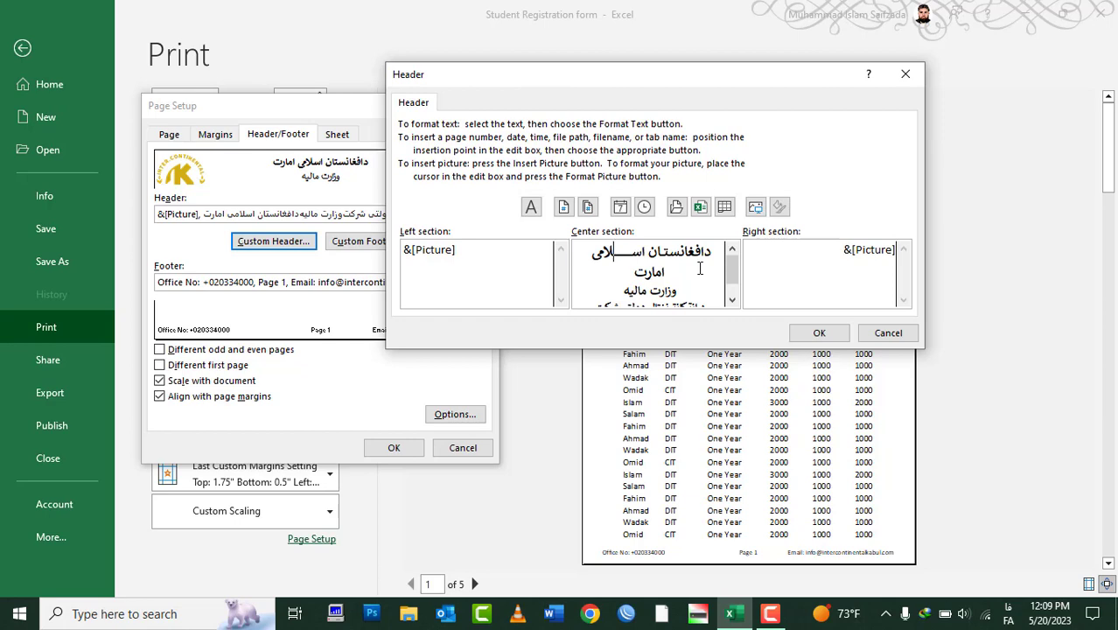
left_click(820, 332)
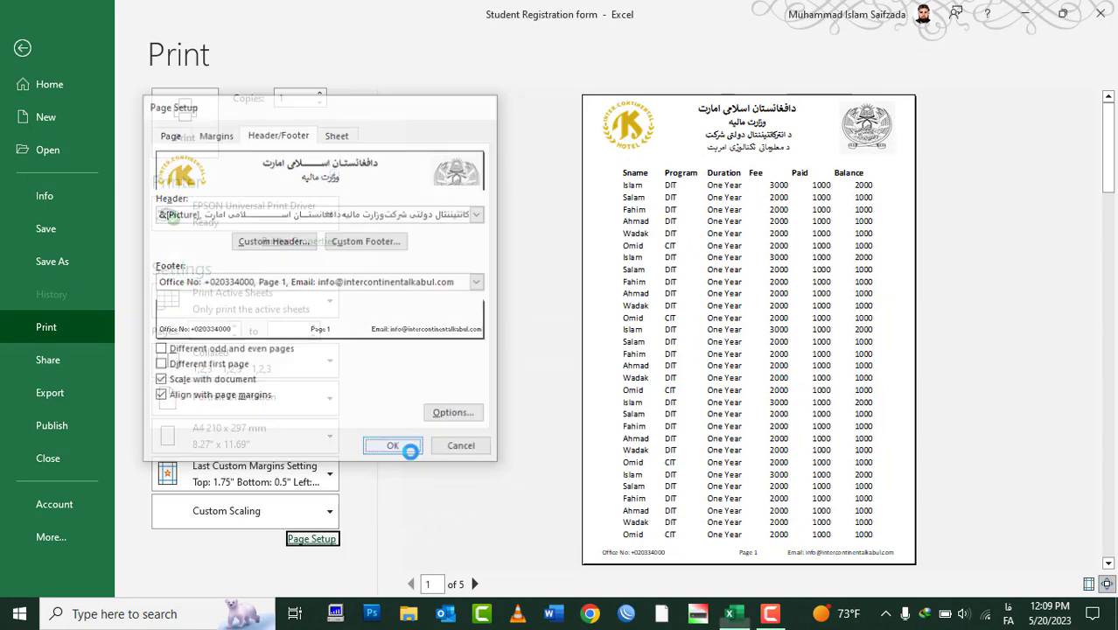
left_click(394, 447)
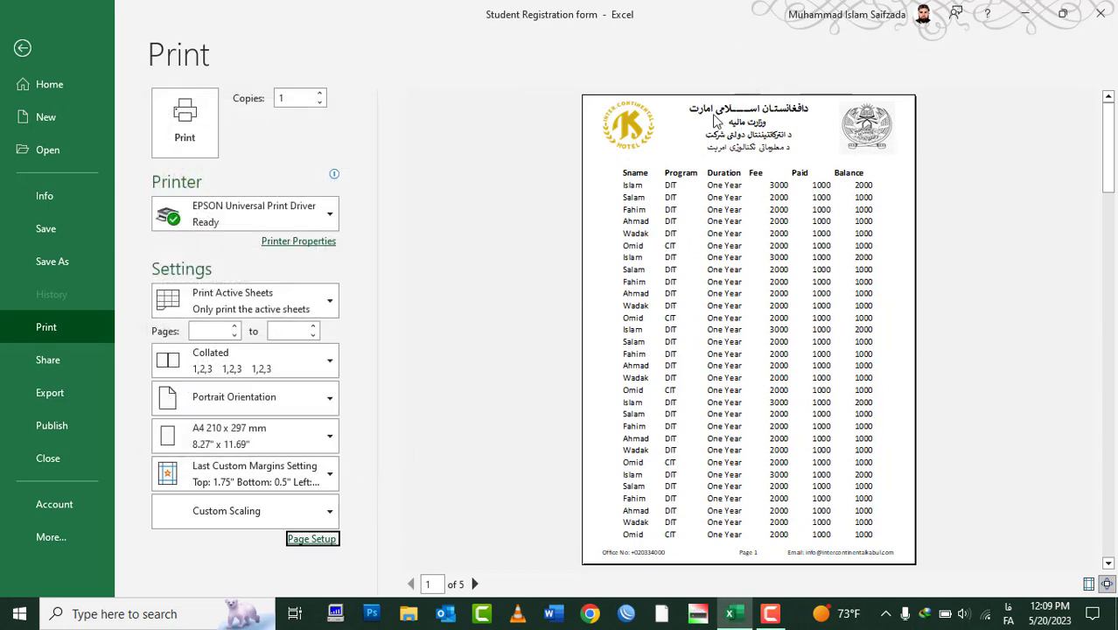
left_click(312, 539)
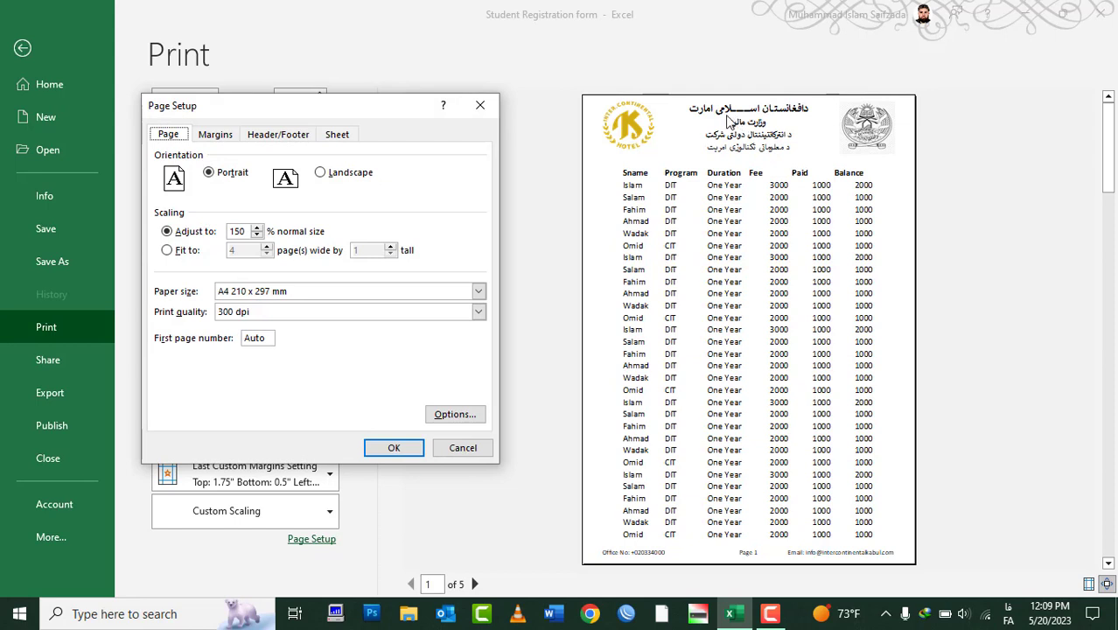
left_click(300, 138)
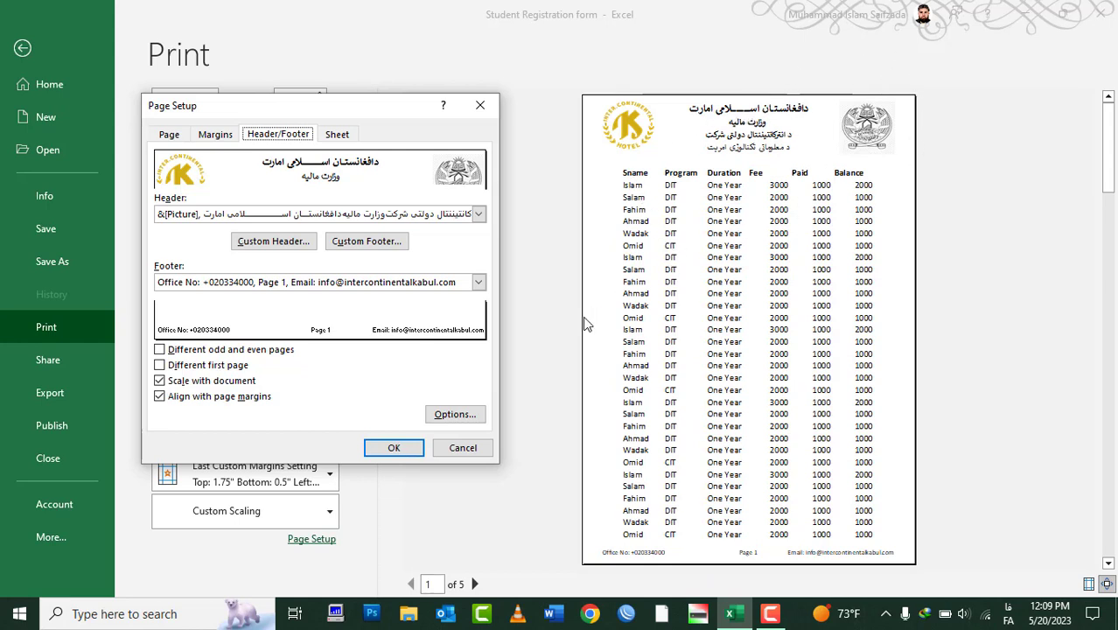
left_click(226, 286)
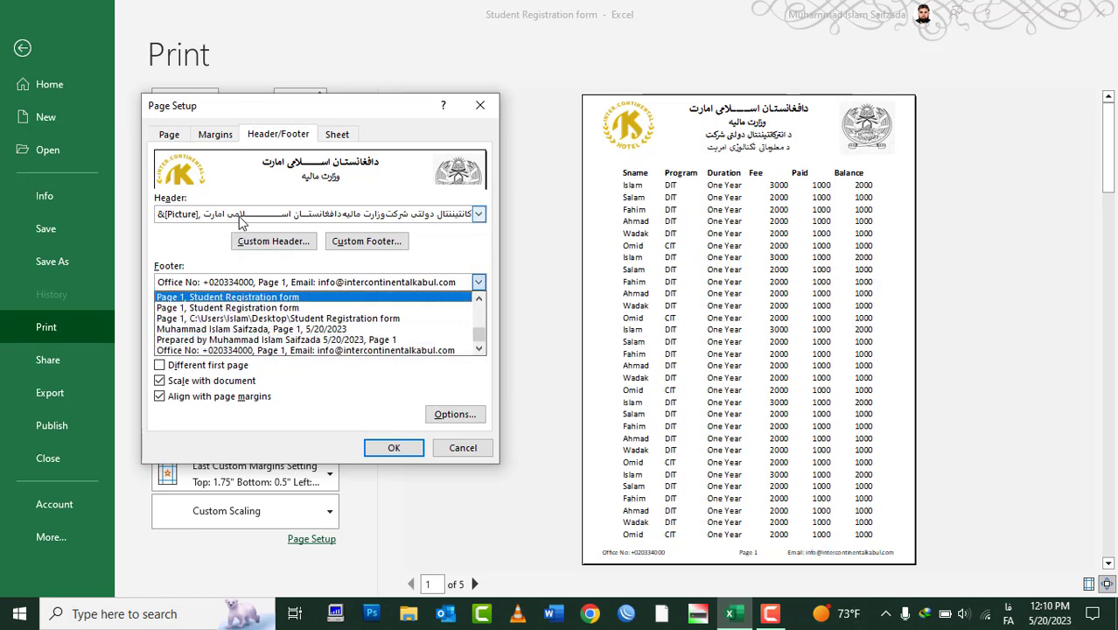
left_click(242, 223)
left_click(241, 222)
left_click(241, 223)
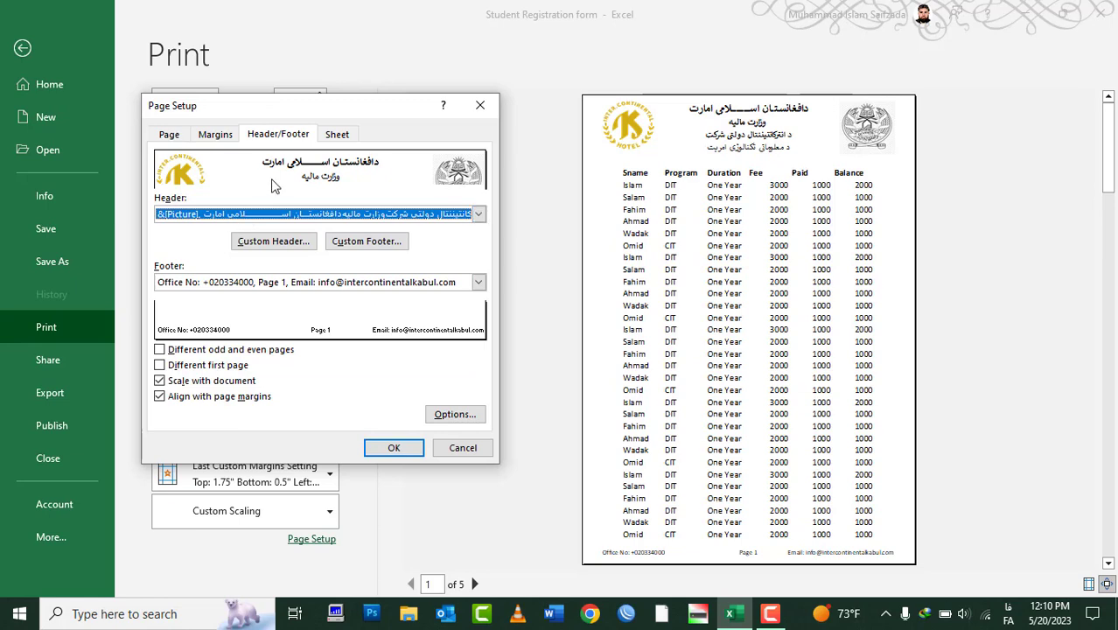
left_click(263, 250)
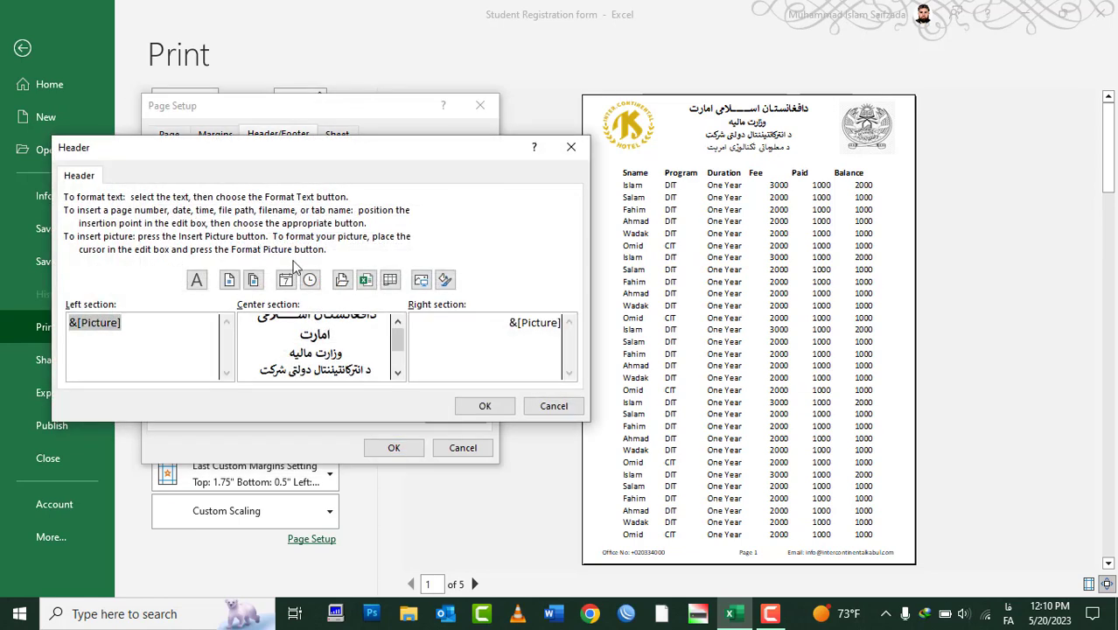
left_click(550, 405)
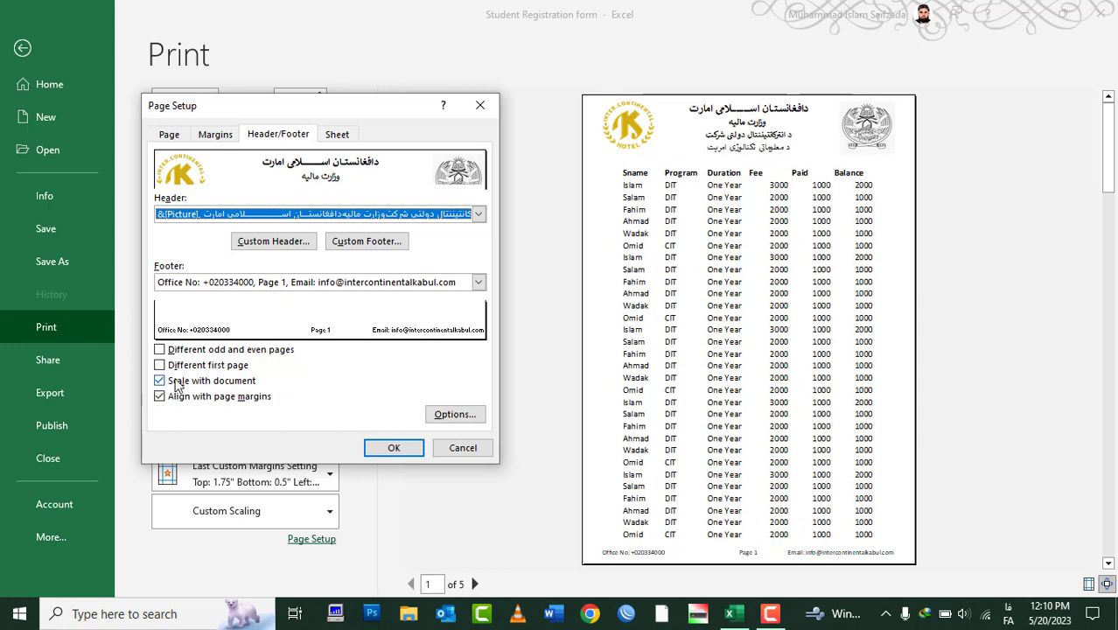
Step: Enable different odd and even page headers, then page the preview to page 4 and back
left_click(183, 350)
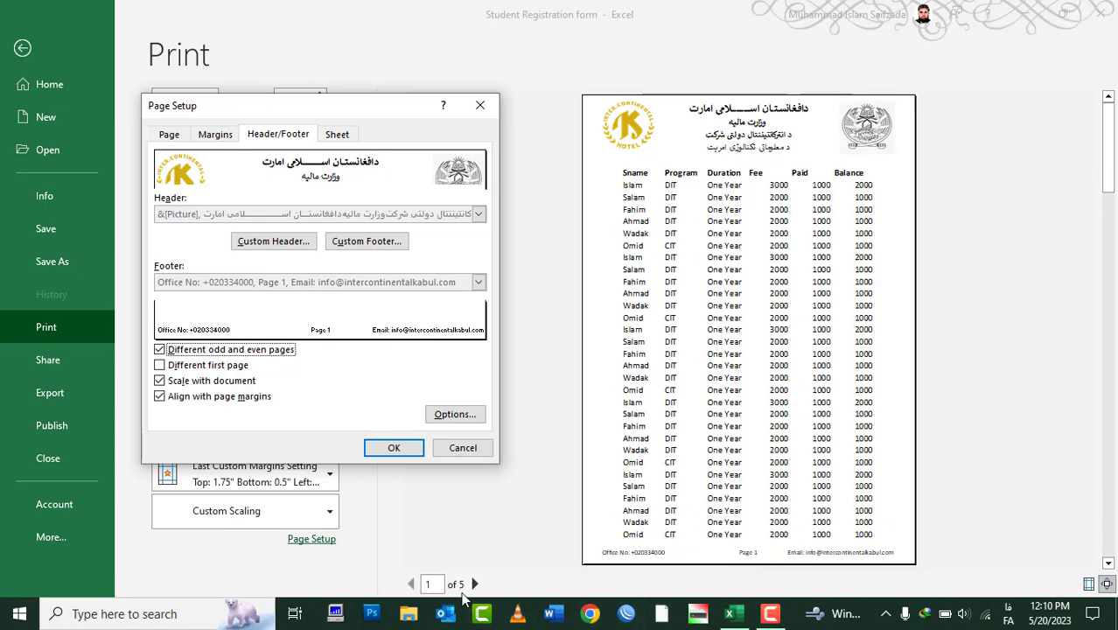
left_click(397, 452)
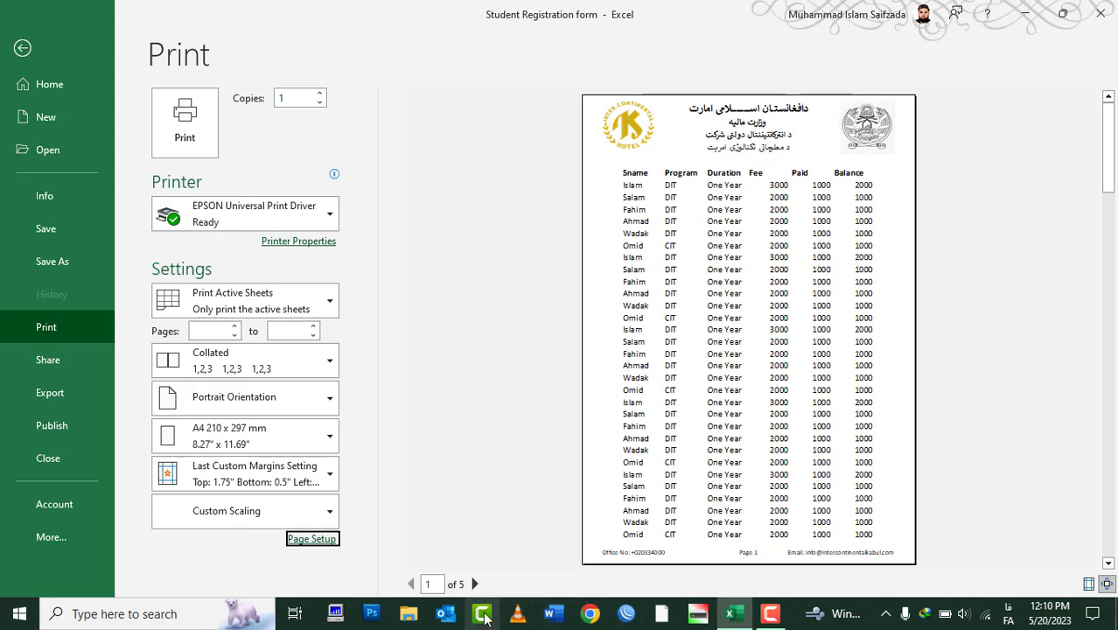
left_click(474, 584)
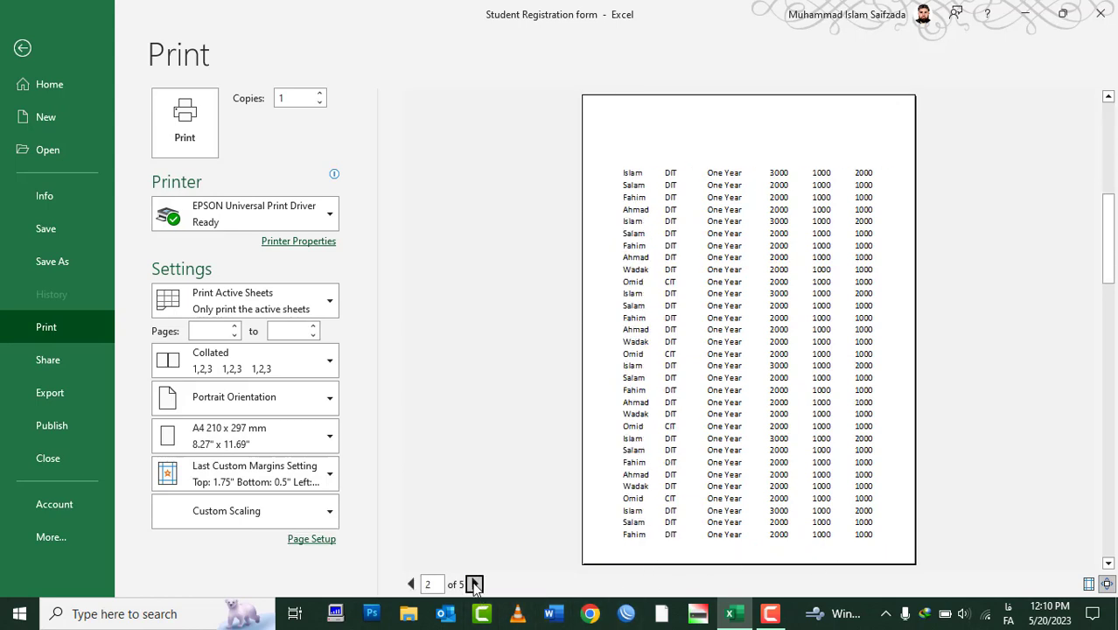
left_click(474, 584)
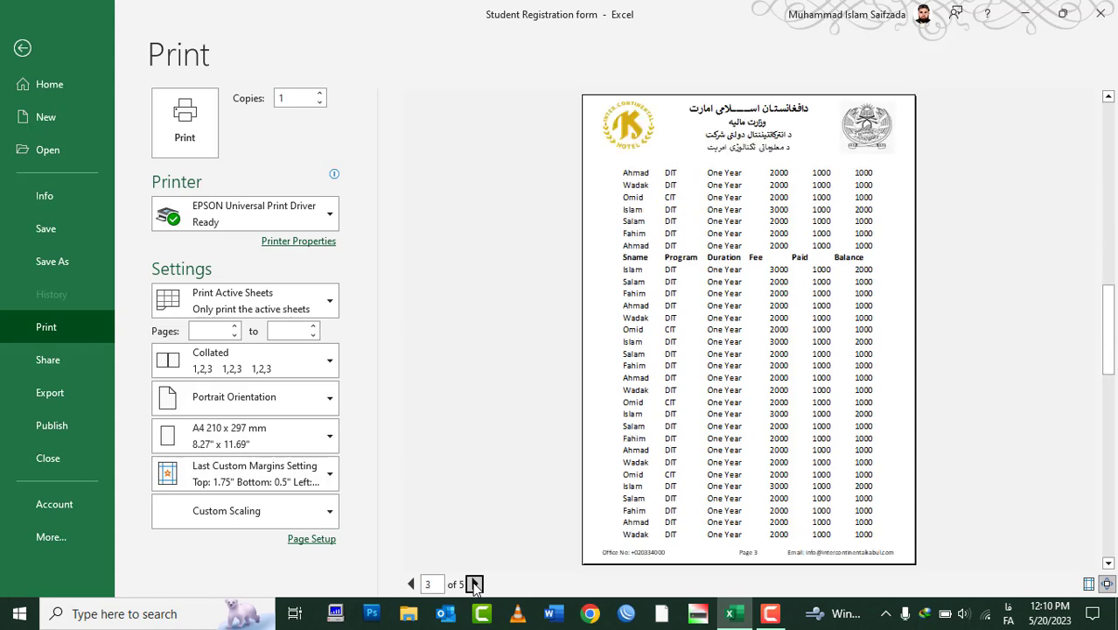
left_click(474, 583)
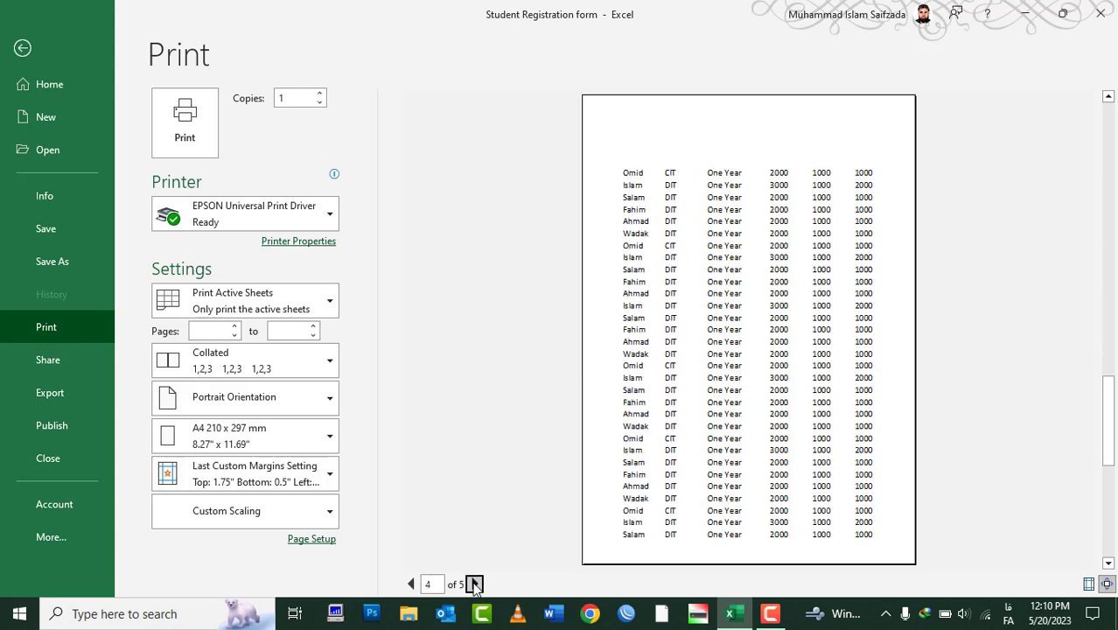
left_click(411, 584)
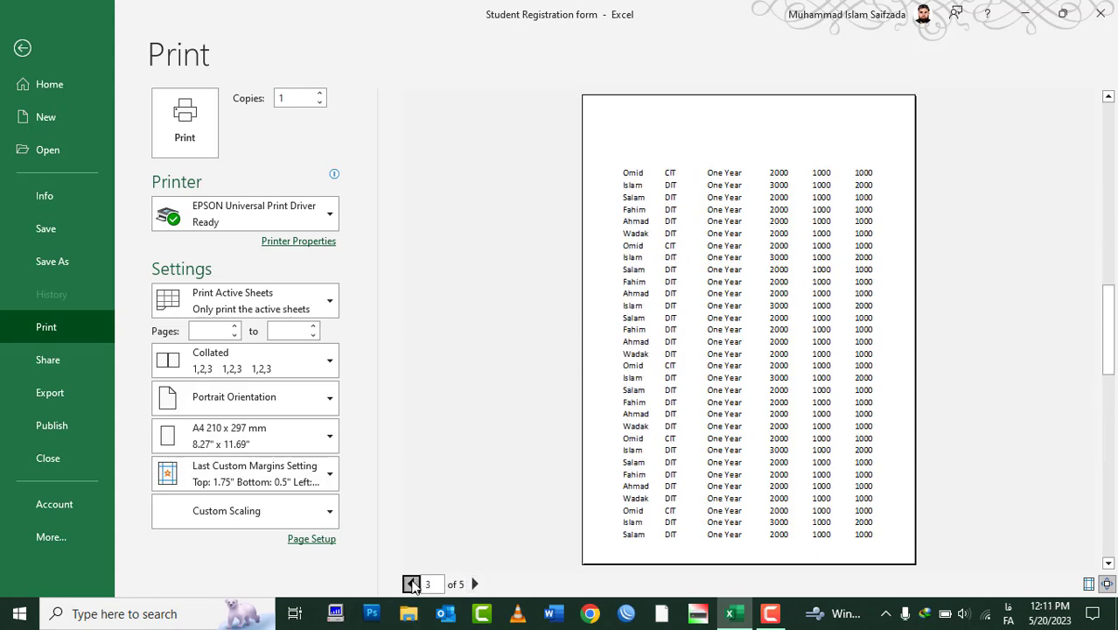
left_click(412, 584)
left_click(412, 584)
Step: Turn off different odd and even pages and give the first page its own header and footer
left_click(300, 540)
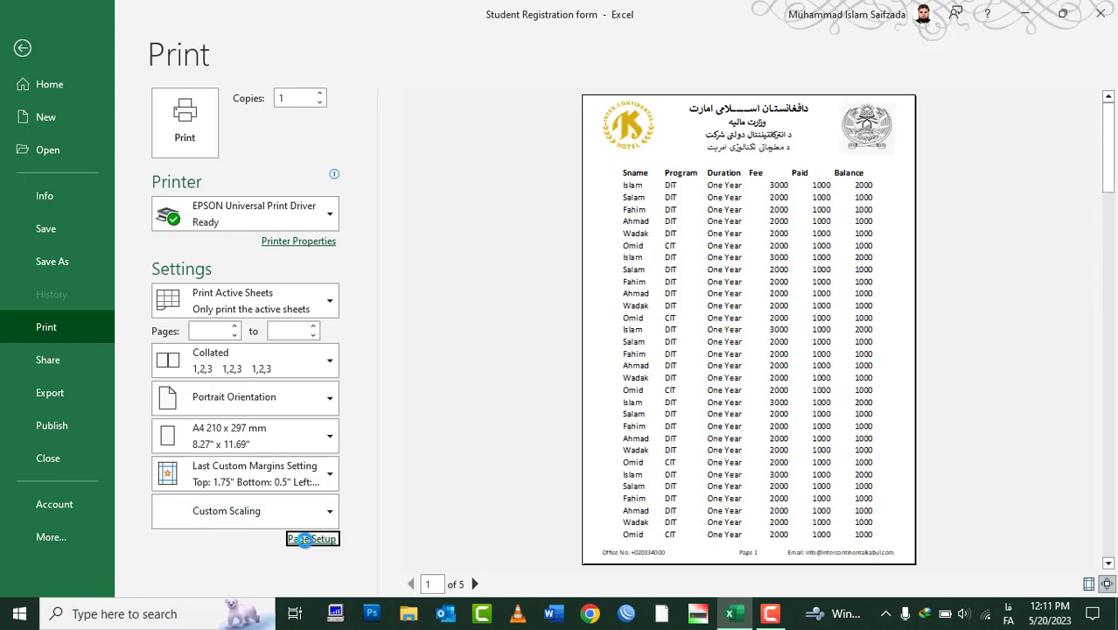
left_click(255, 140)
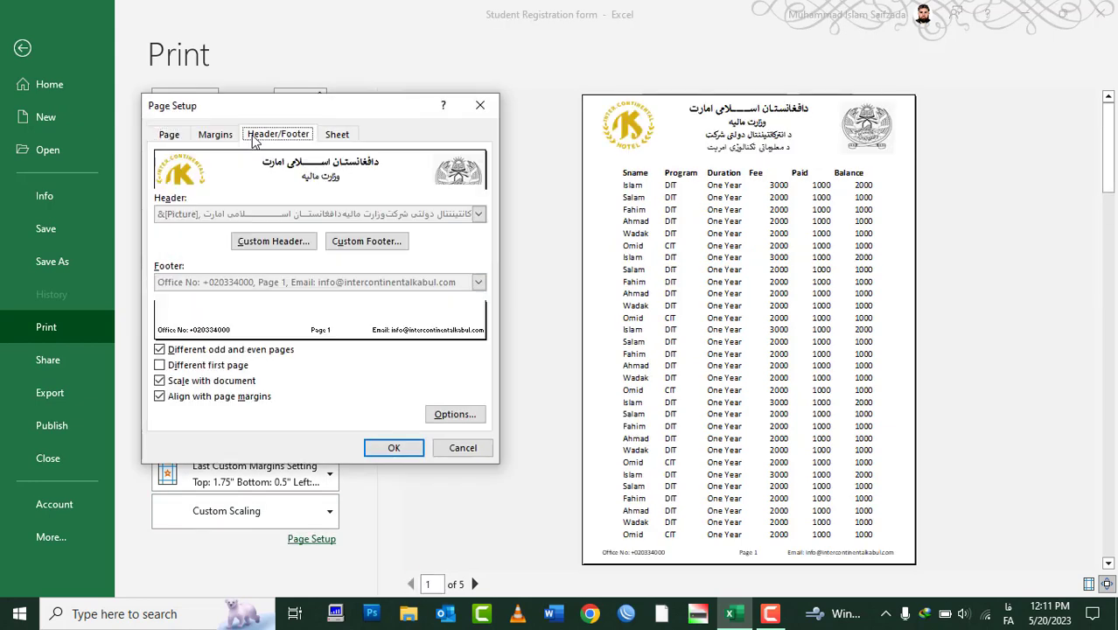
left_click(187, 353)
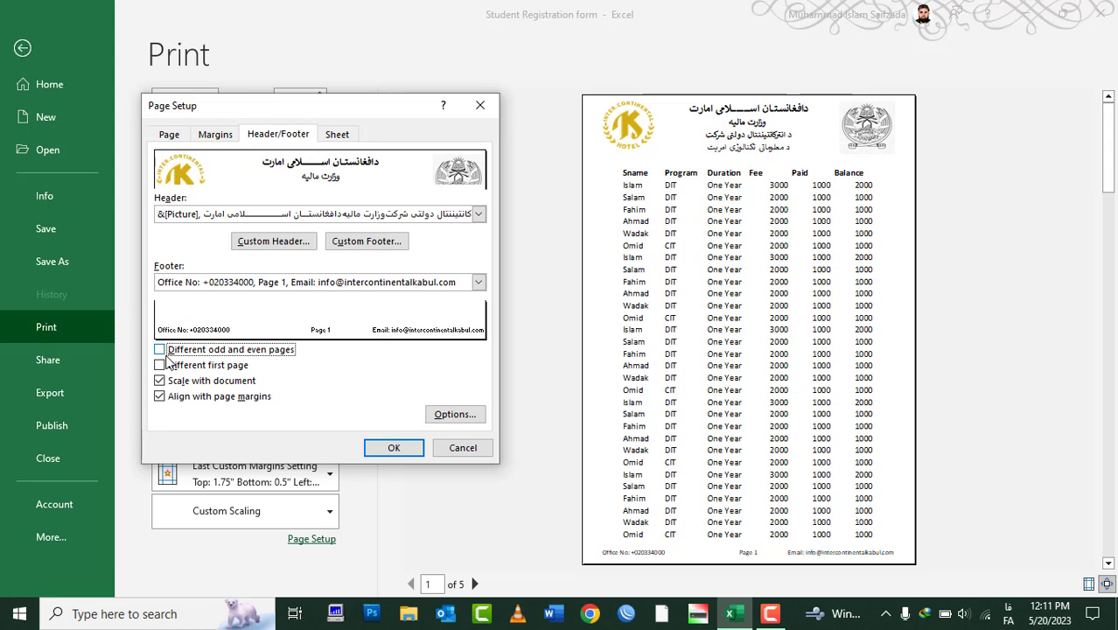
left_click(181, 366)
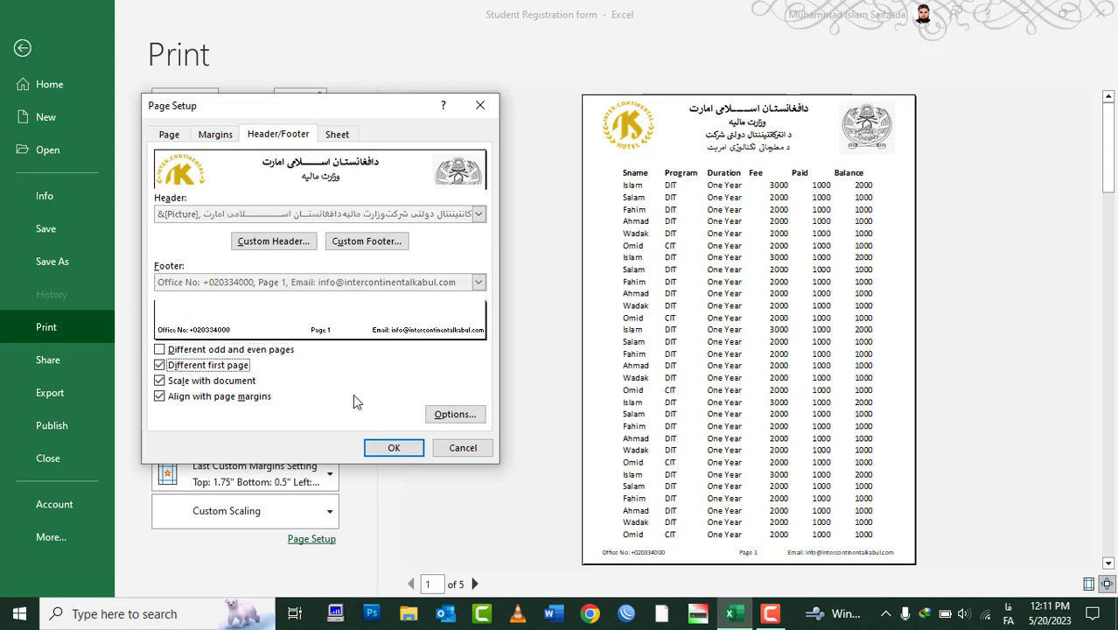
left_click(394, 458)
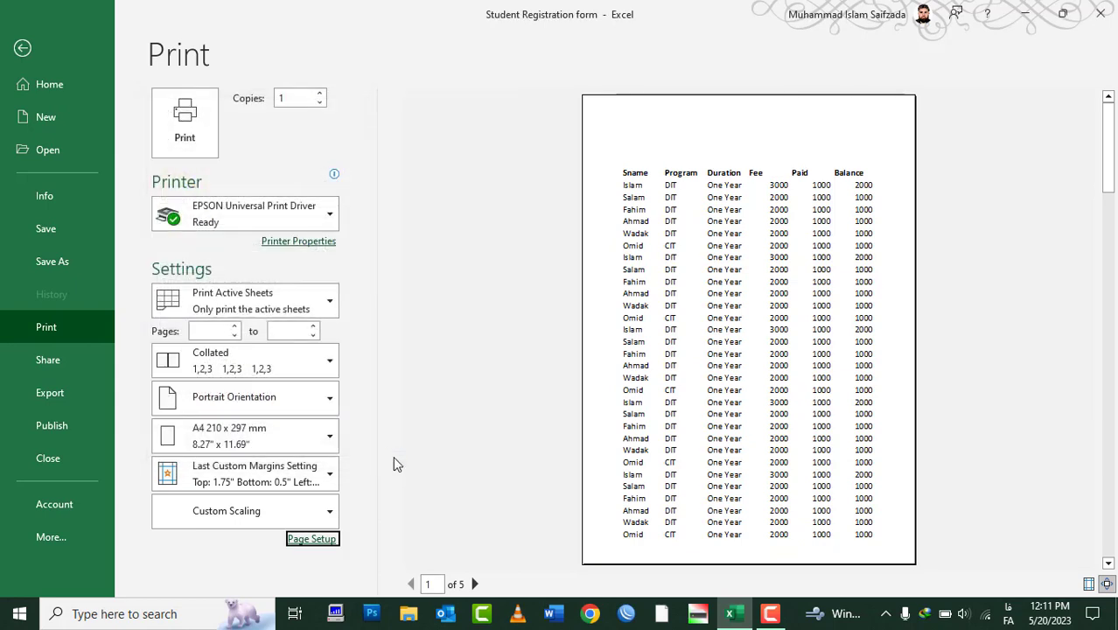
Step: Page the preview forward to page 4 and back to page 1 to check the headers
left_click(476, 583)
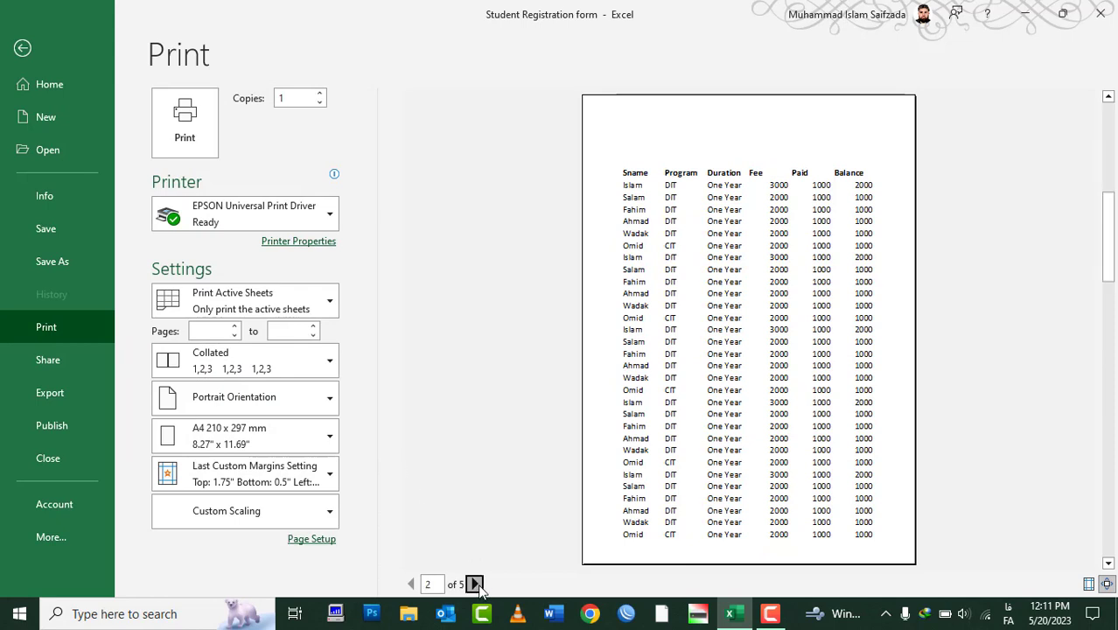
left_click(476, 584)
left_click(475, 584)
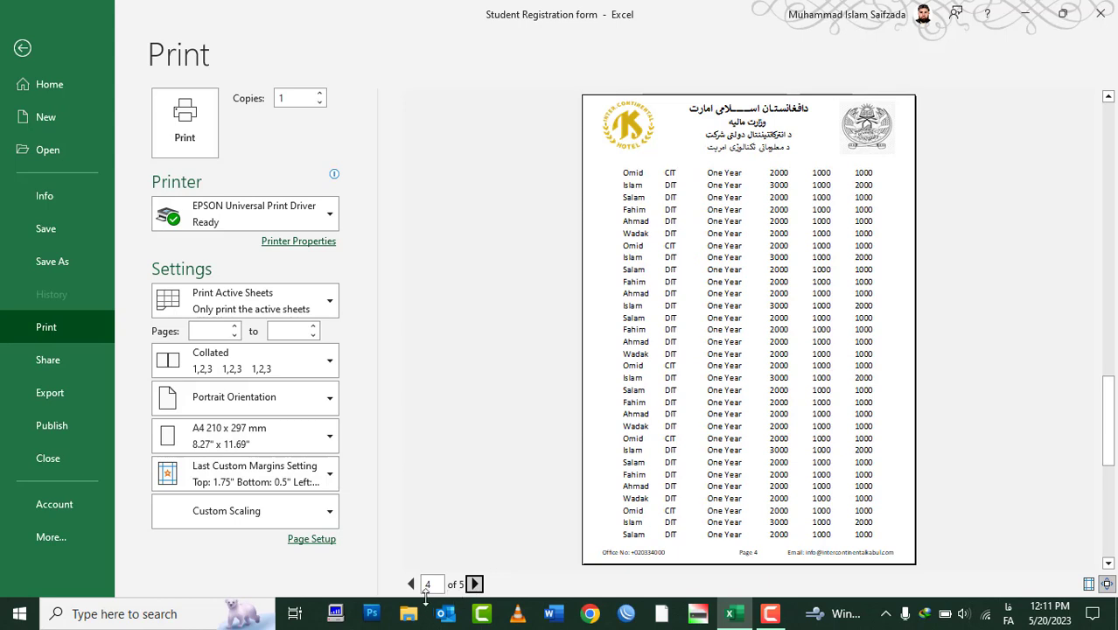
left_click(410, 584)
left_click(411, 584)
left_click(410, 584)
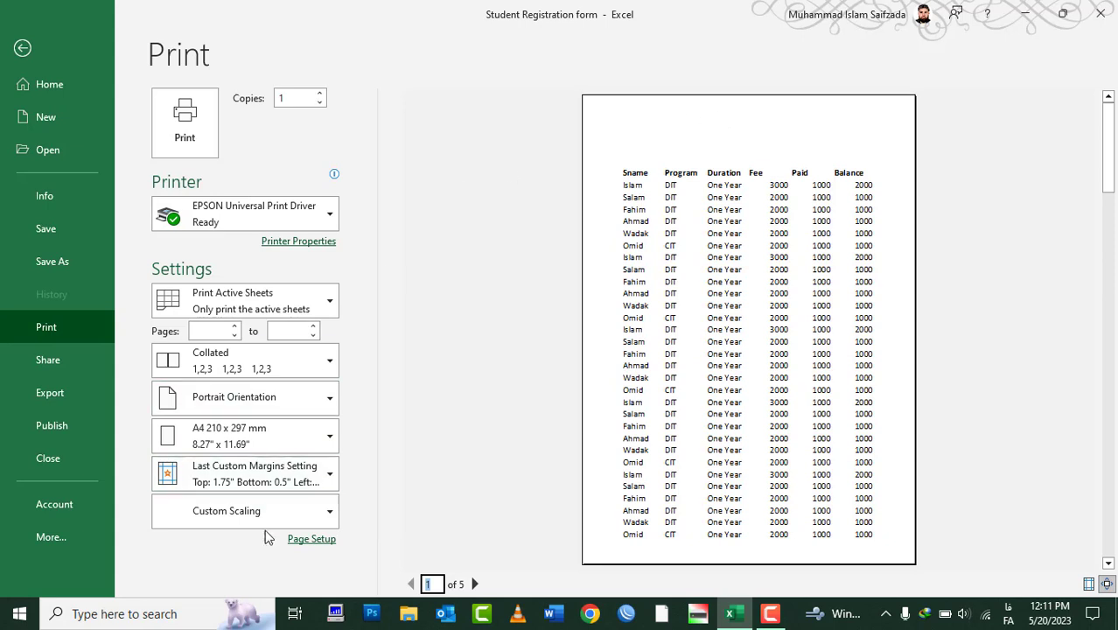
Step: Turn off Different first page so page 1 shows the logo header and footer again
left_click(298, 540)
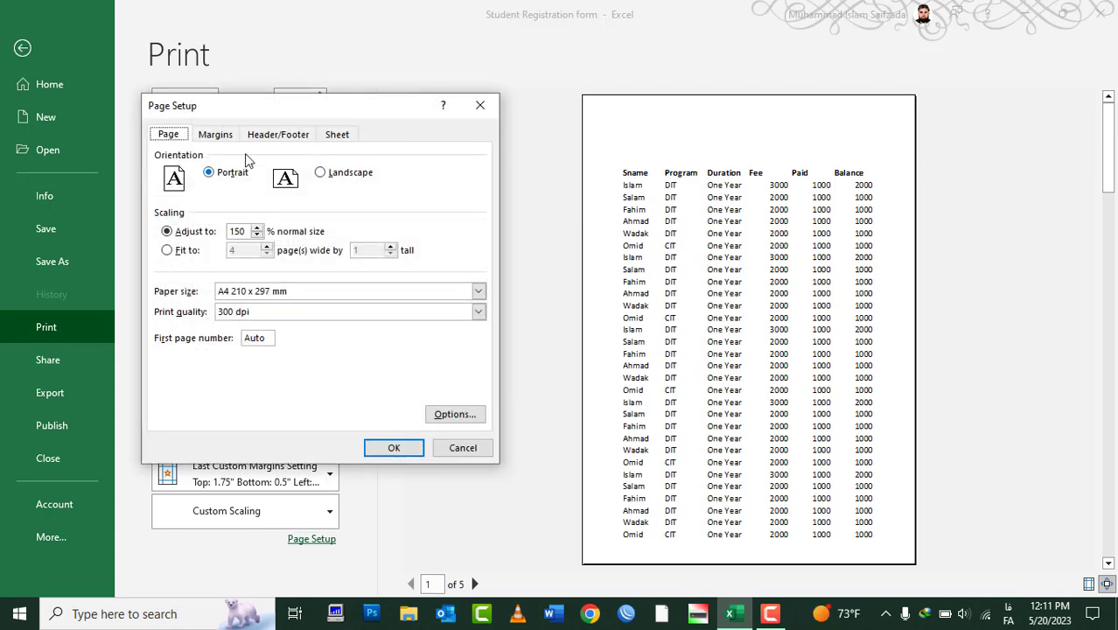
left_click(267, 133)
left_click(159, 365)
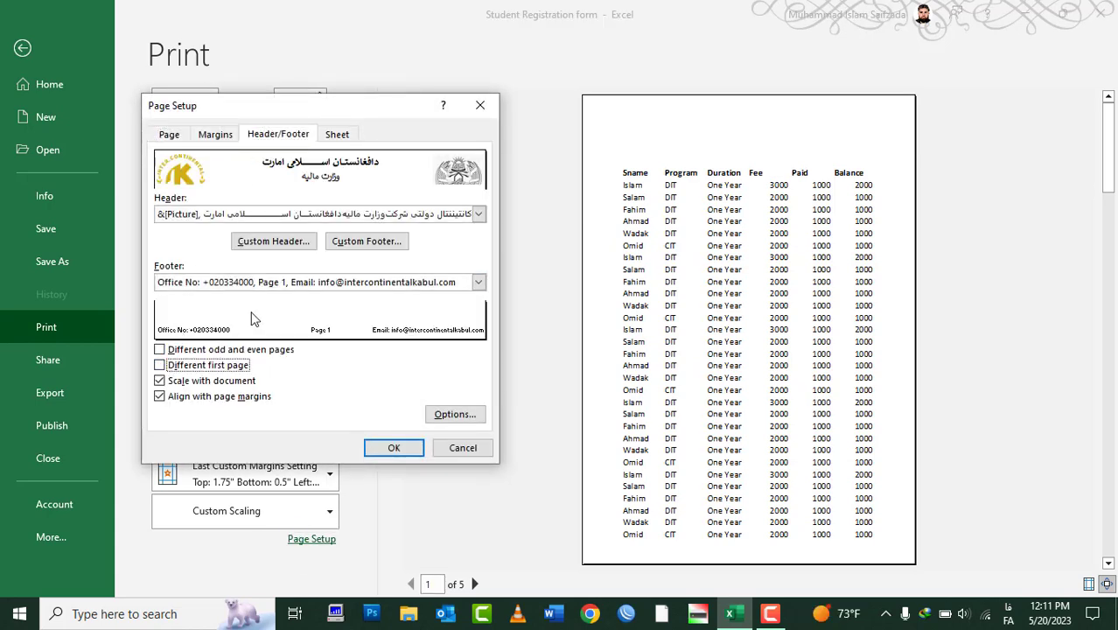
left_click(390, 448)
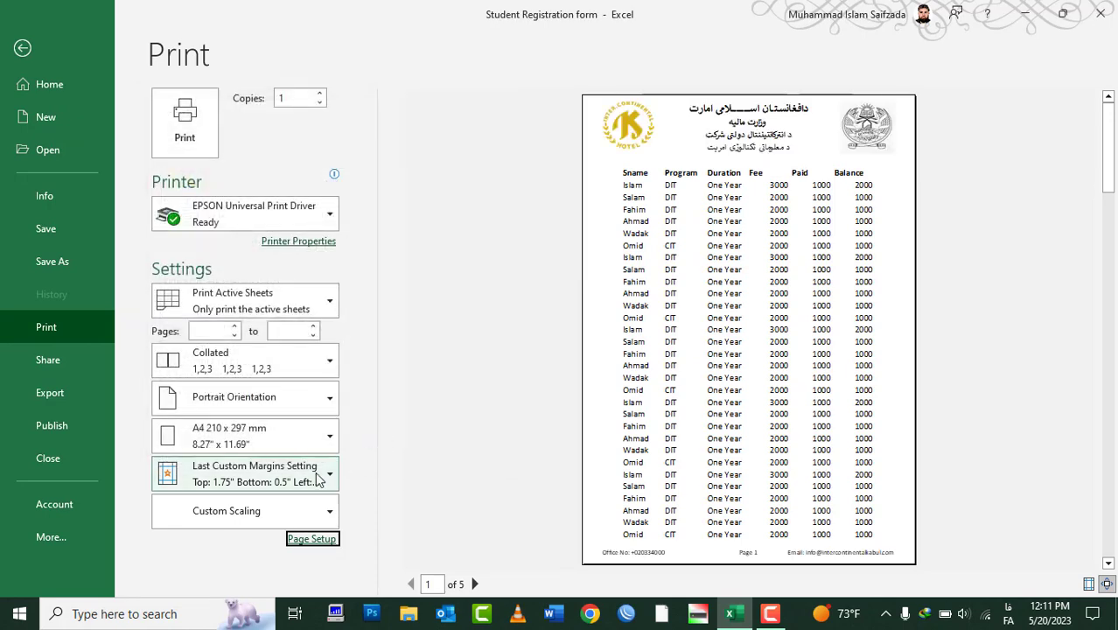
Step: Raise the print scaling from 150% to 195% of normal size
left_click(298, 540)
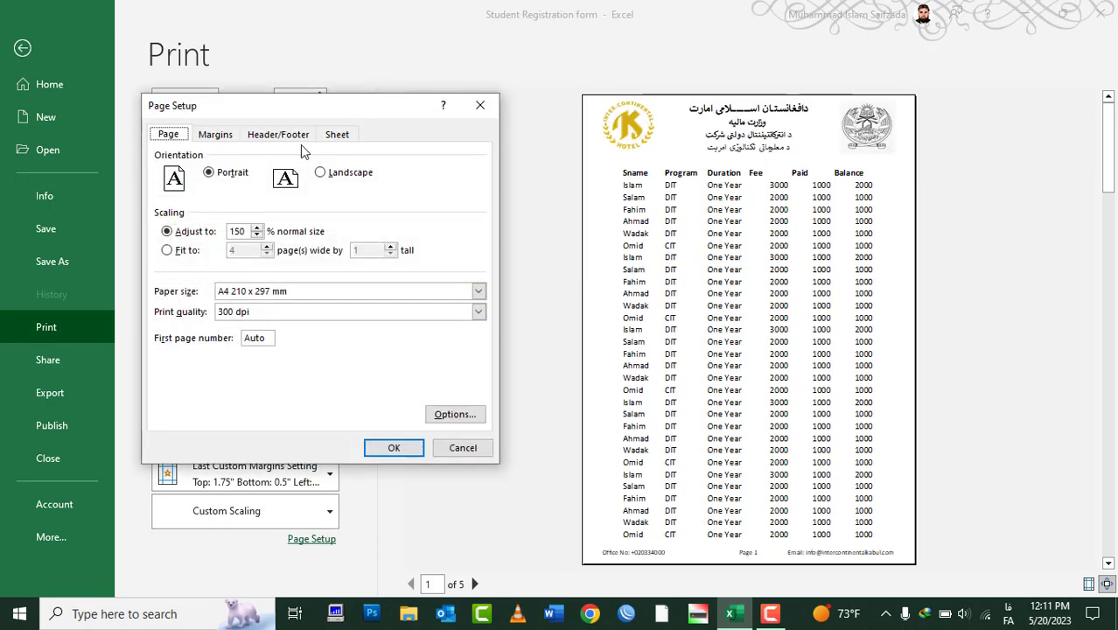
left_click(300, 140)
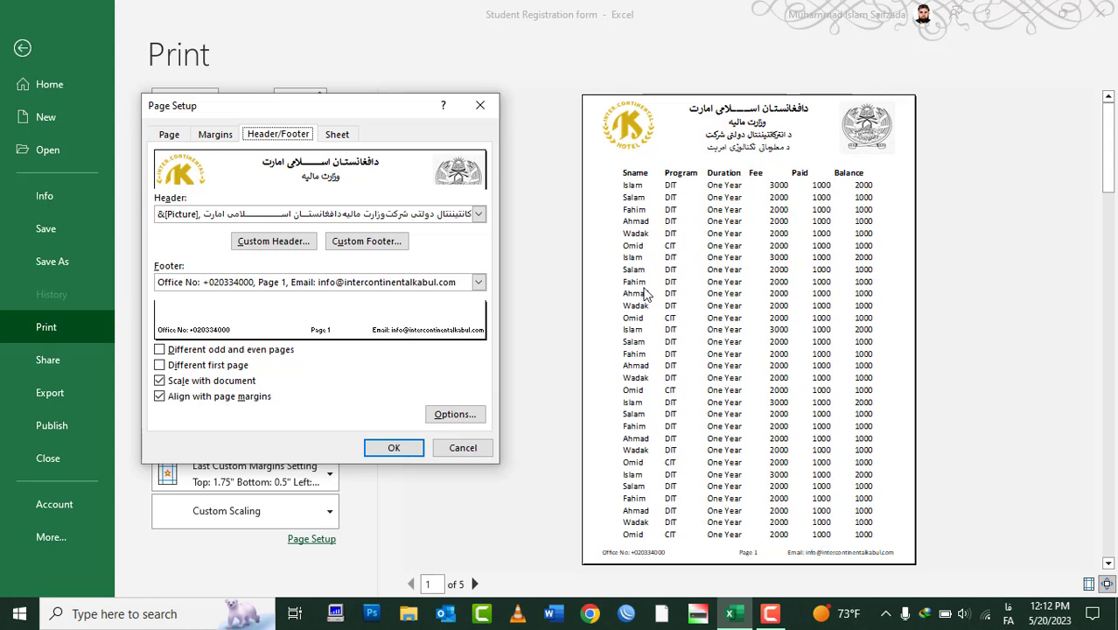
left_click(173, 135)
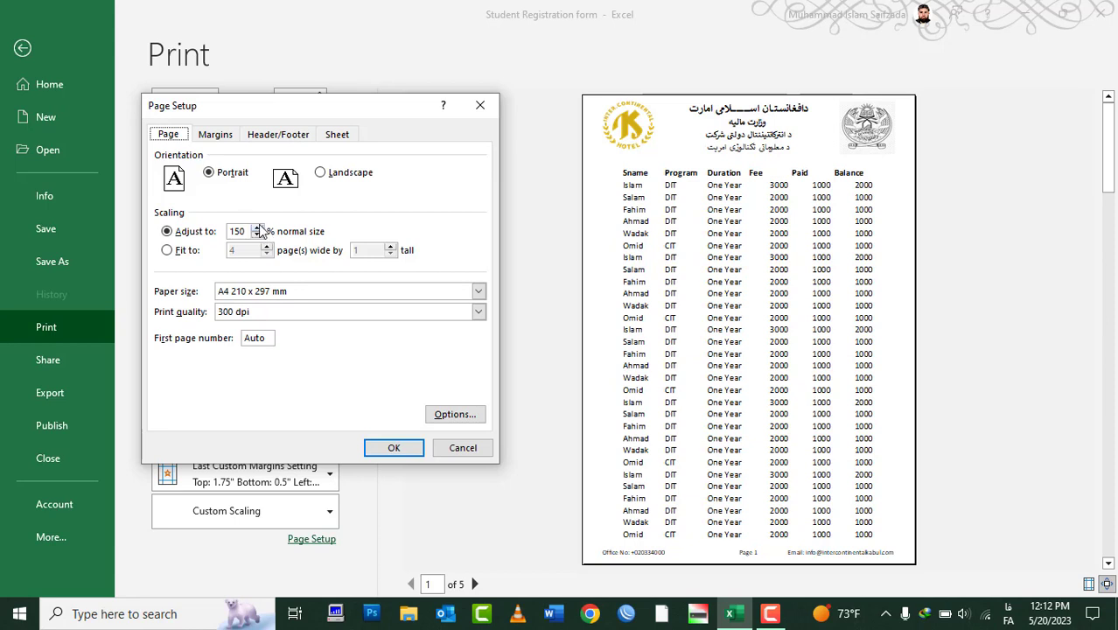
left_click(259, 228)
left_click(259, 228)
left_click(259, 227)
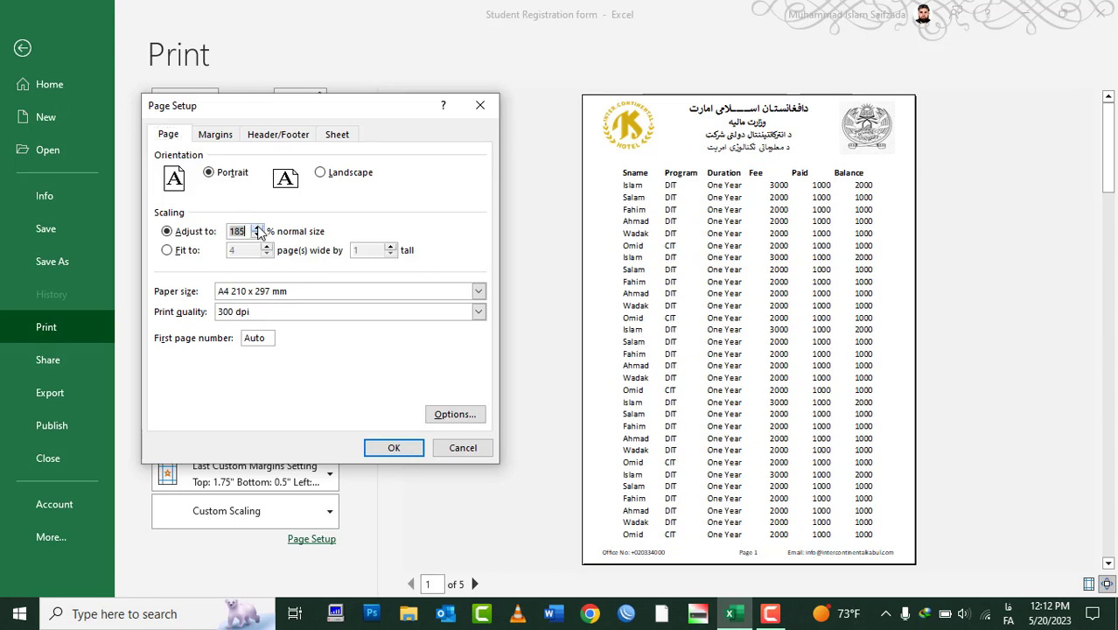
left_click(395, 448)
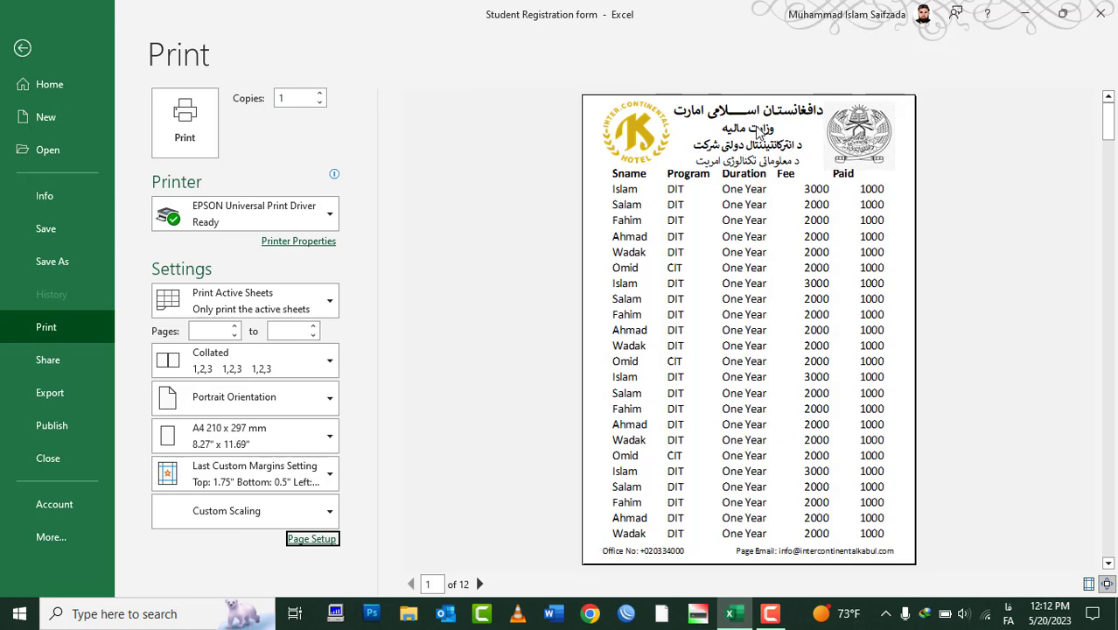
Step: Uncheck Scale with document so the header and footer stay small above the 195% table
left_click(305, 540)
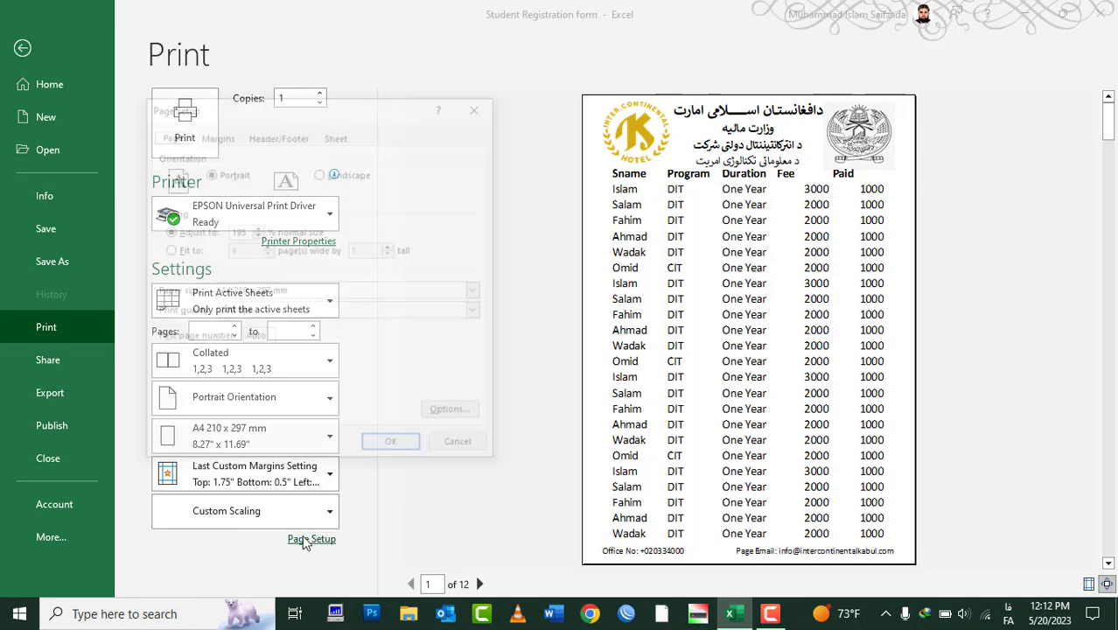
left_click(280, 136)
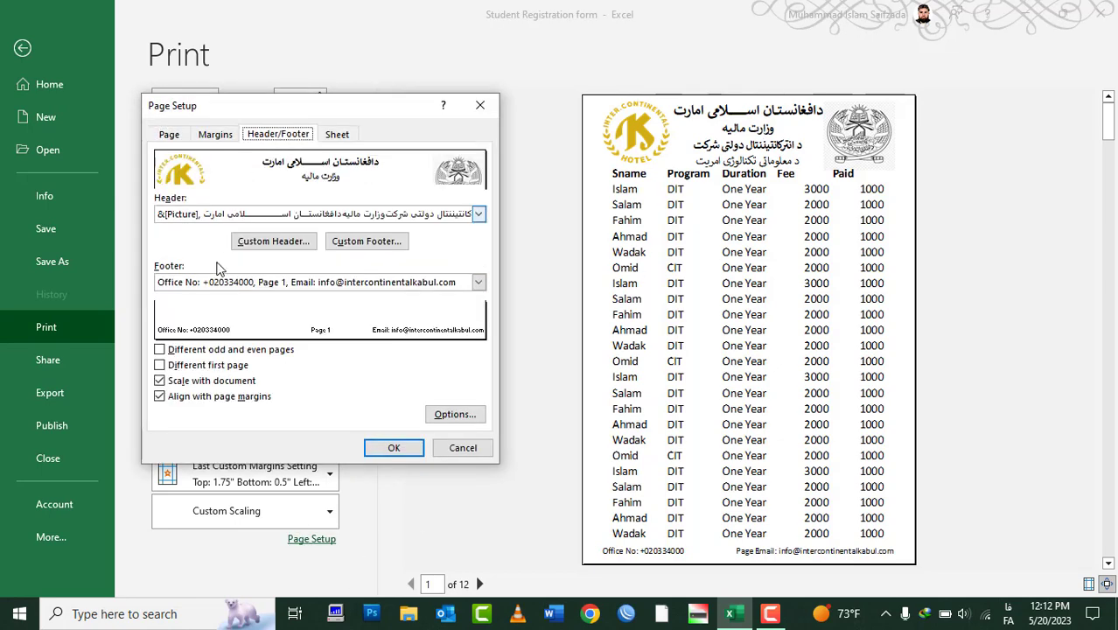
left_click(159, 381)
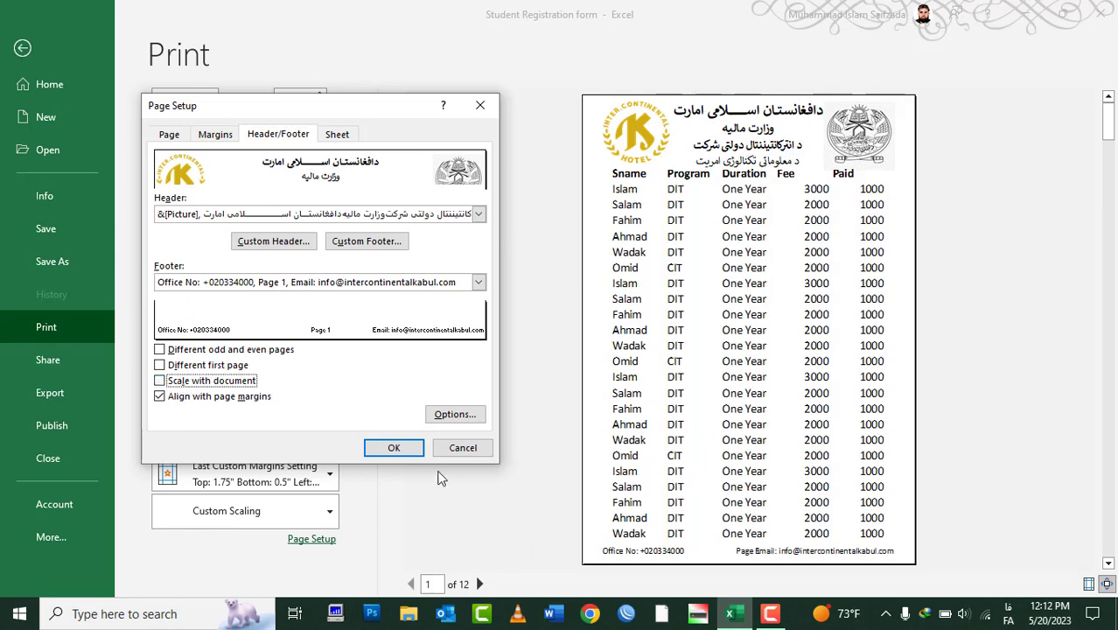
left_click(396, 450)
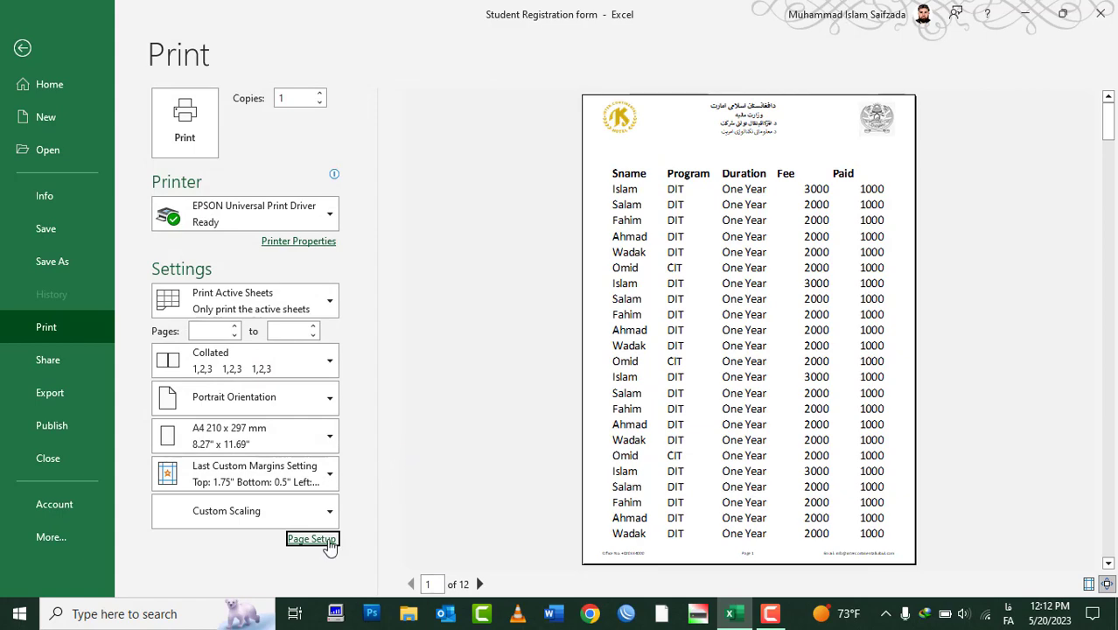
left_click(329, 543)
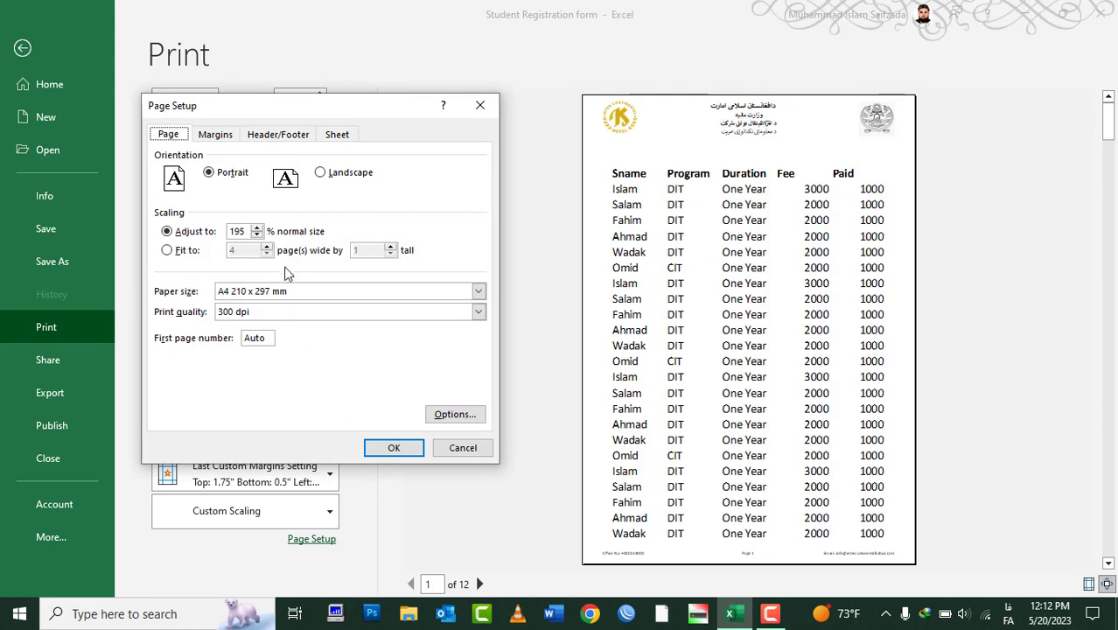
Step: Widen the left page margin from 0.5 to 1 inch
left_click(294, 135)
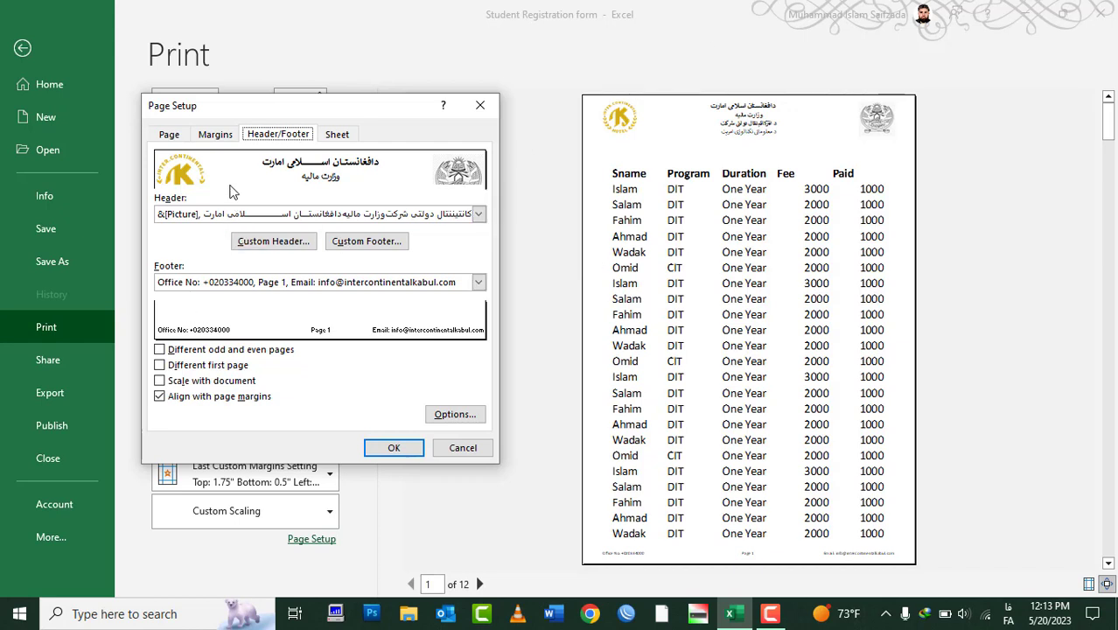
left_click(219, 140)
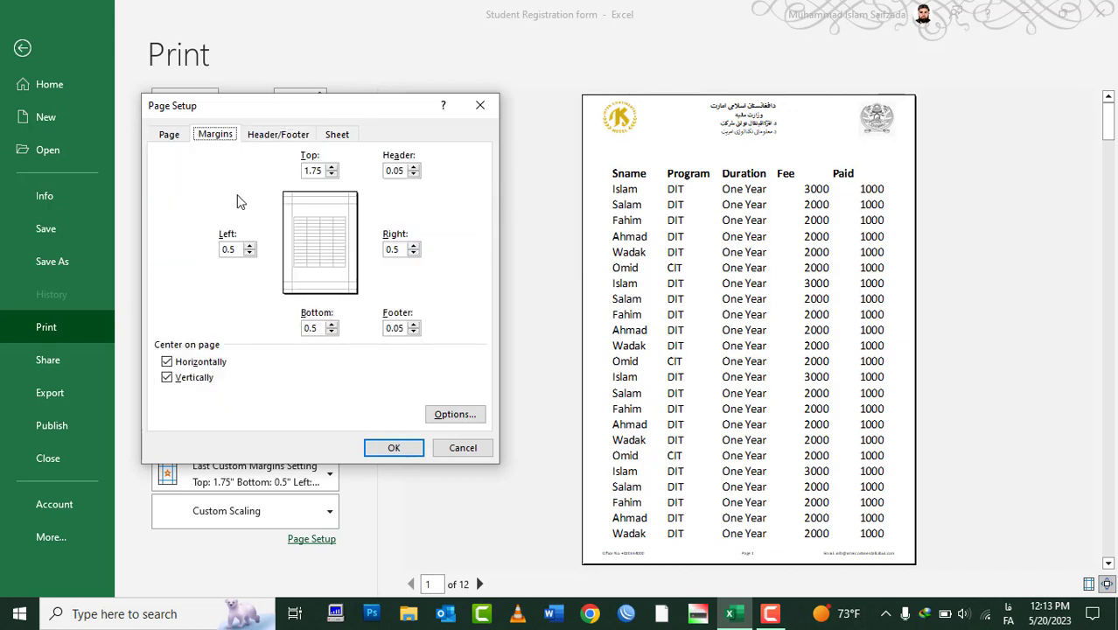
left_click(251, 246)
left_click(250, 245)
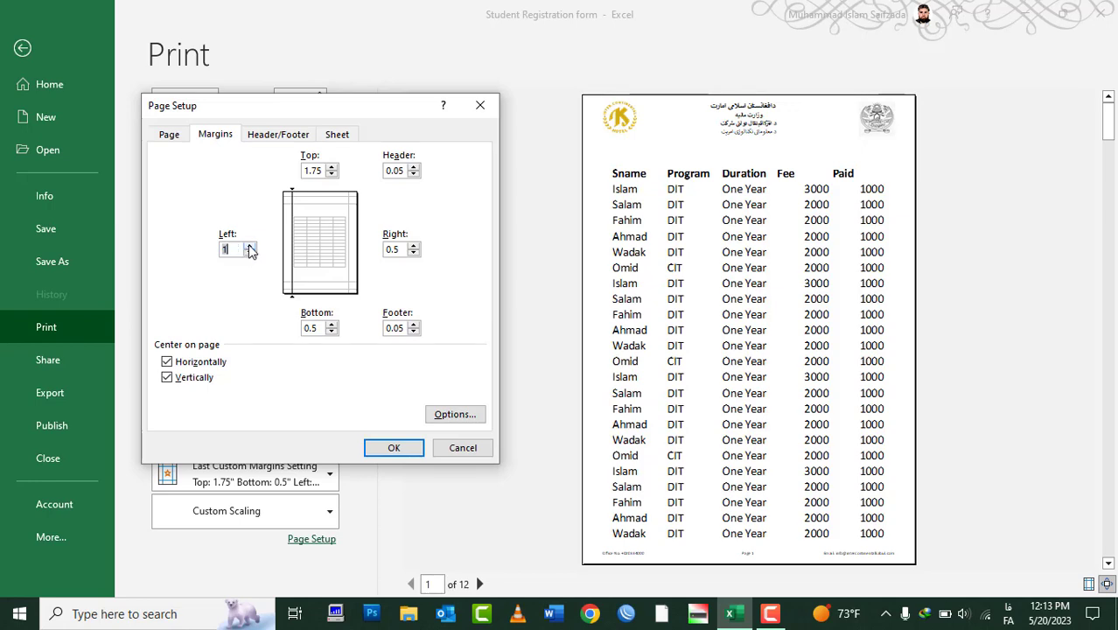
left_click(387, 450)
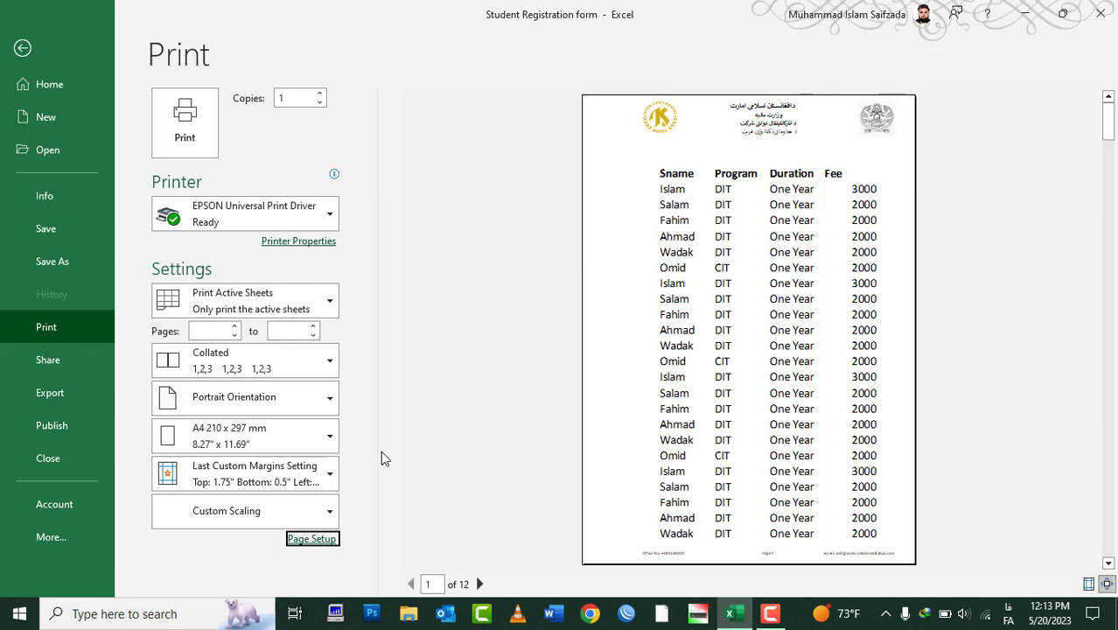
left_click(312, 539)
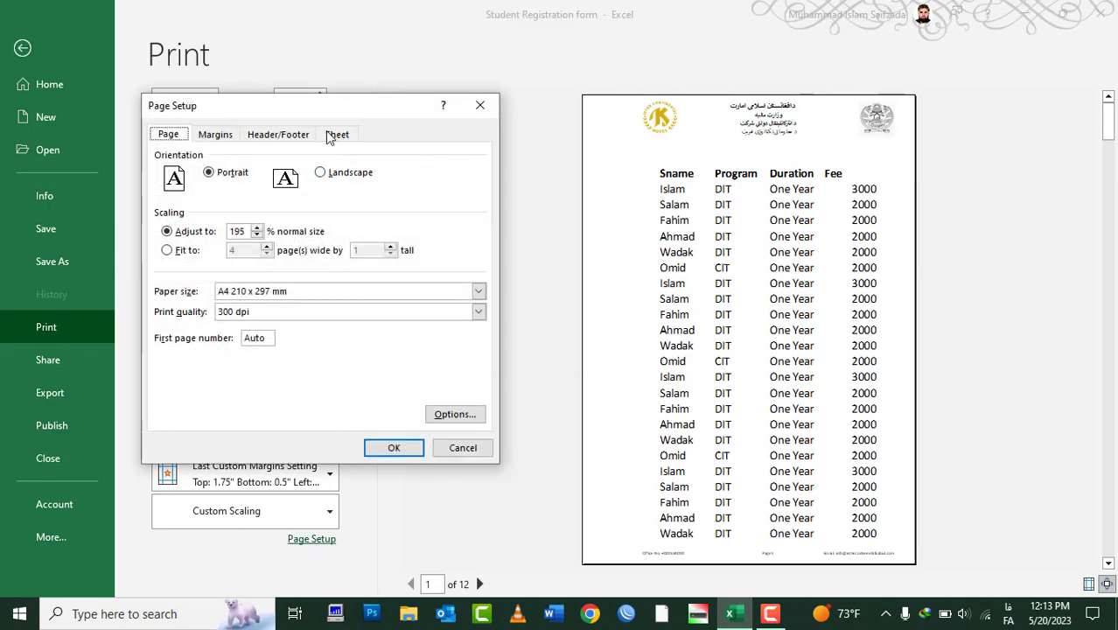
Step: Uncheck Align with page margins for the header and footer
left_click(278, 136)
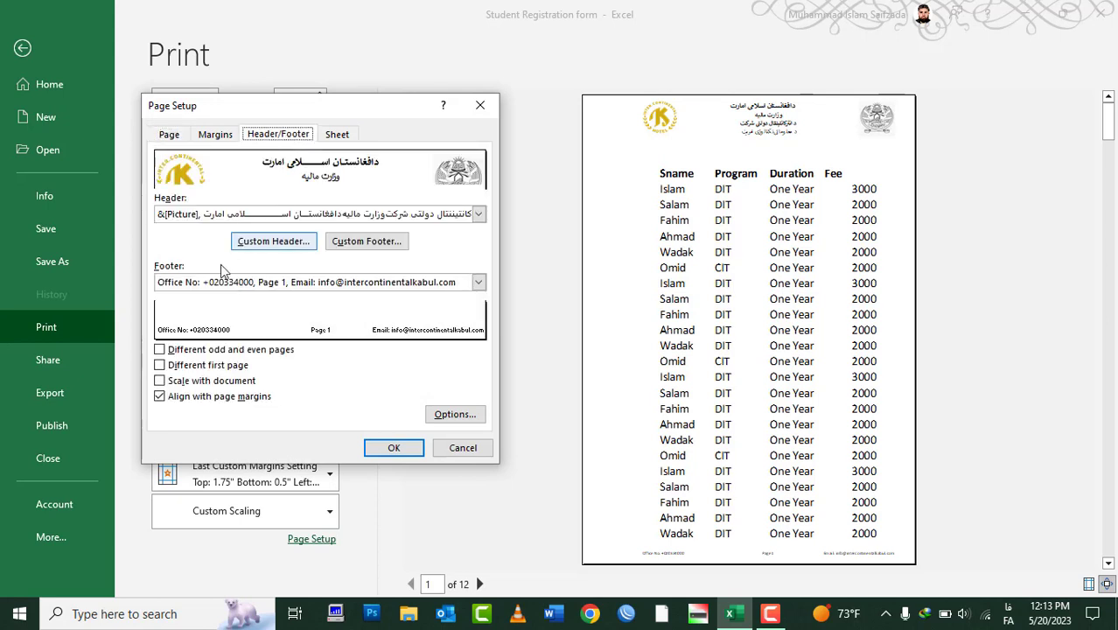
left_click(175, 398)
left_click(174, 400)
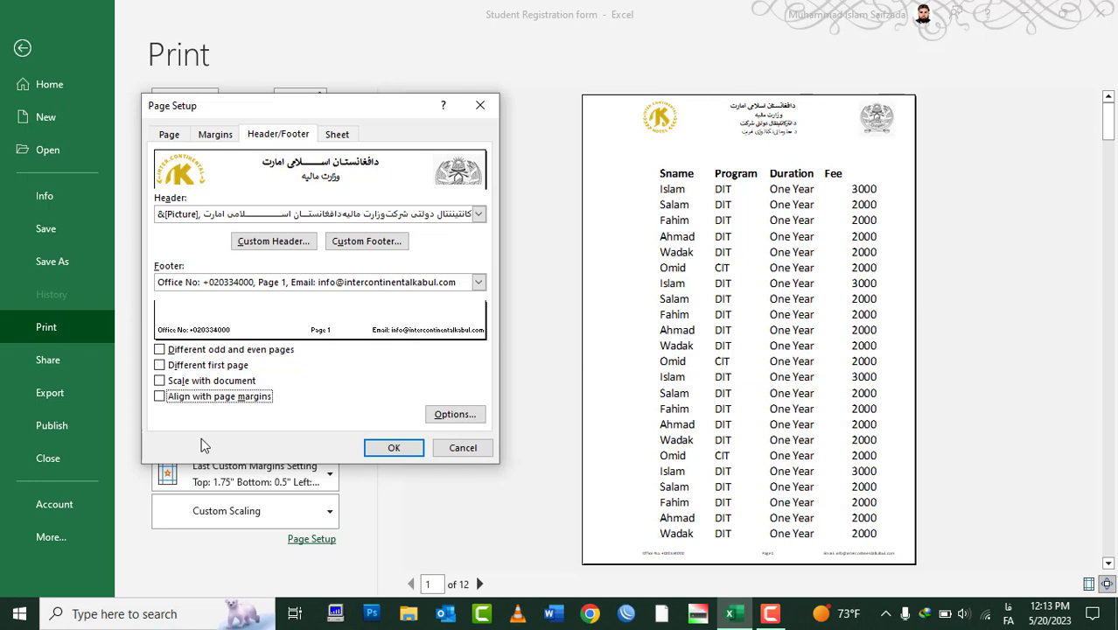
left_click(386, 448)
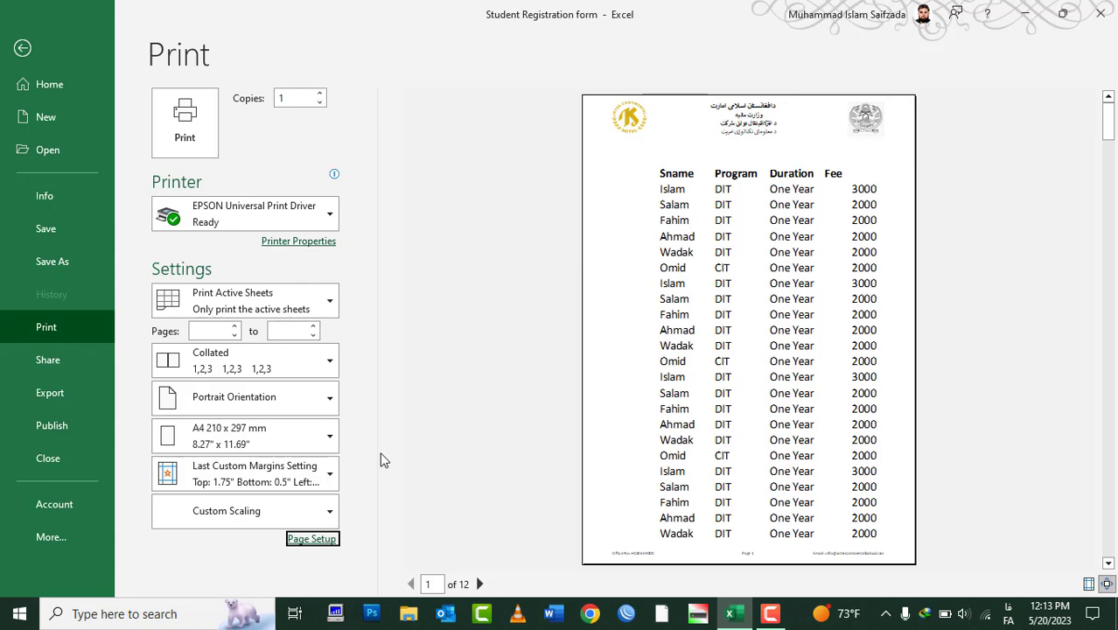
Step: Reduce the left margin back to 0.5
left_click(317, 538)
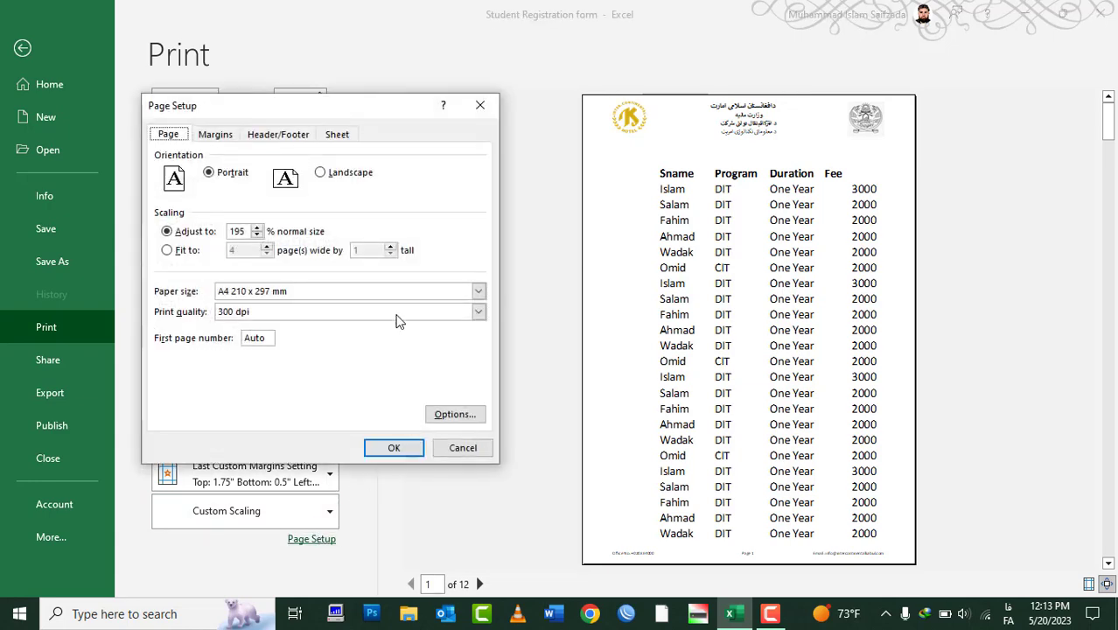
left_click(217, 135)
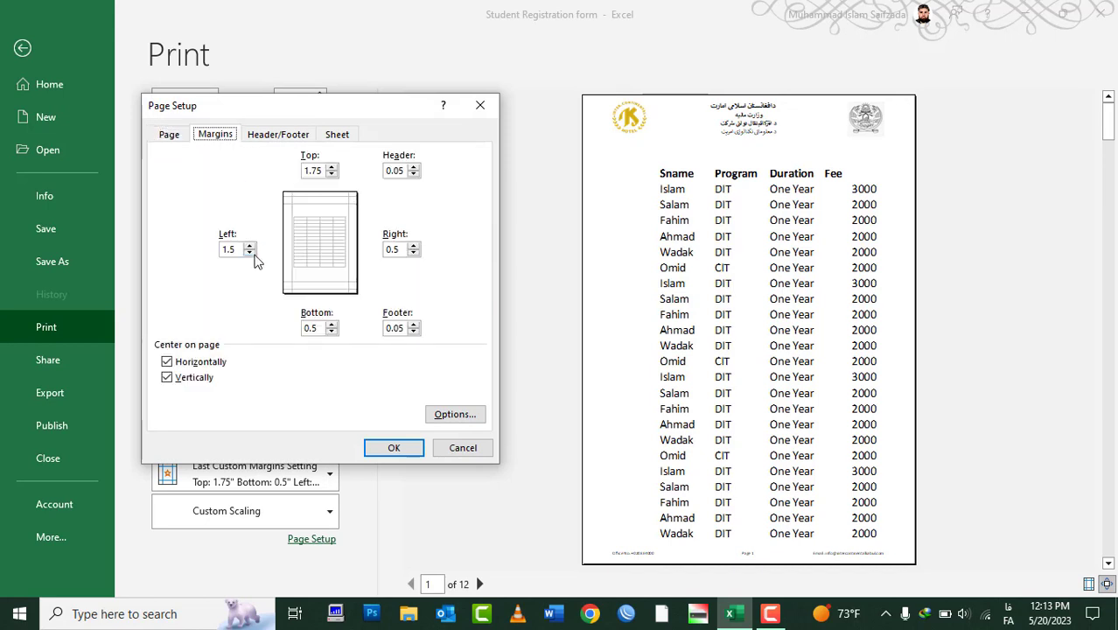
left_click(250, 253)
left_click(251, 253)
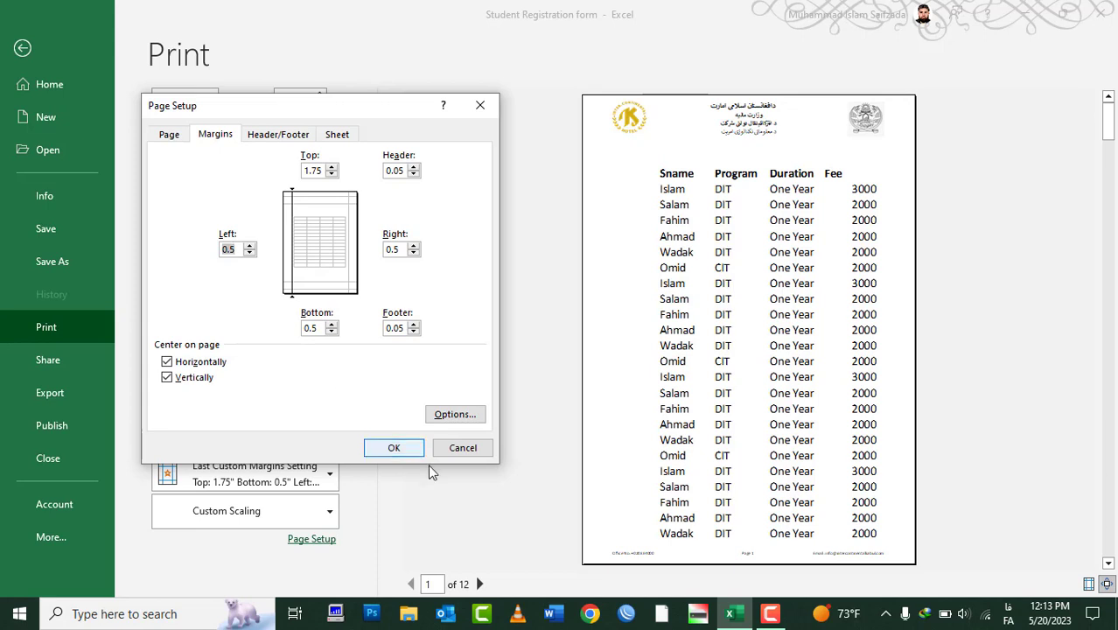
Step: Re-enable Align with page margins and Scale with document for the header and footer
left_click(278, 136)
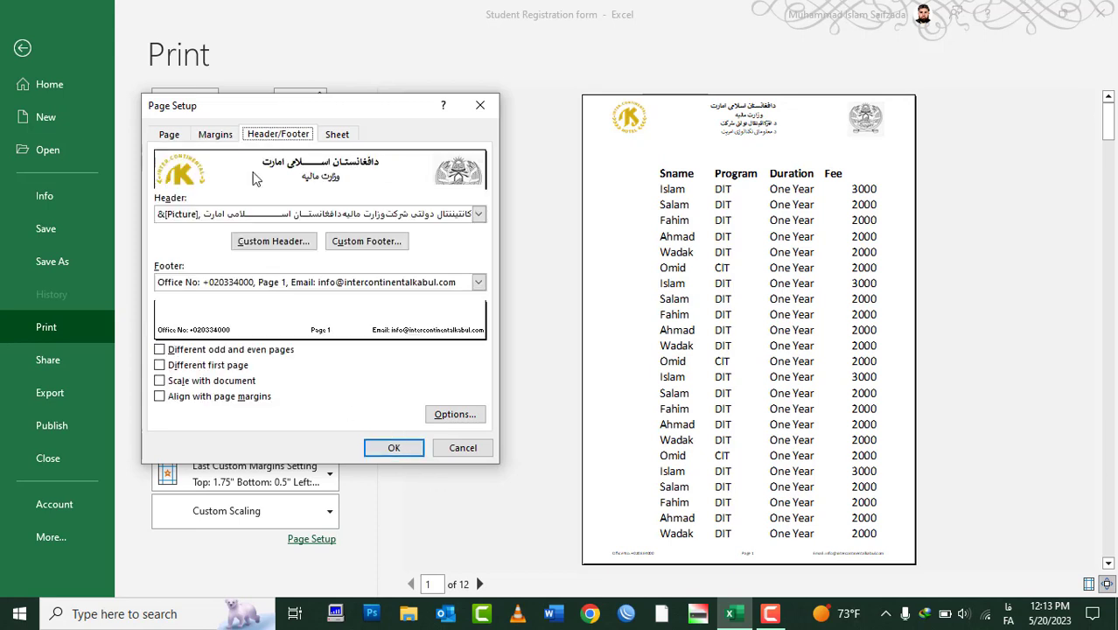
left_click(178, 400)
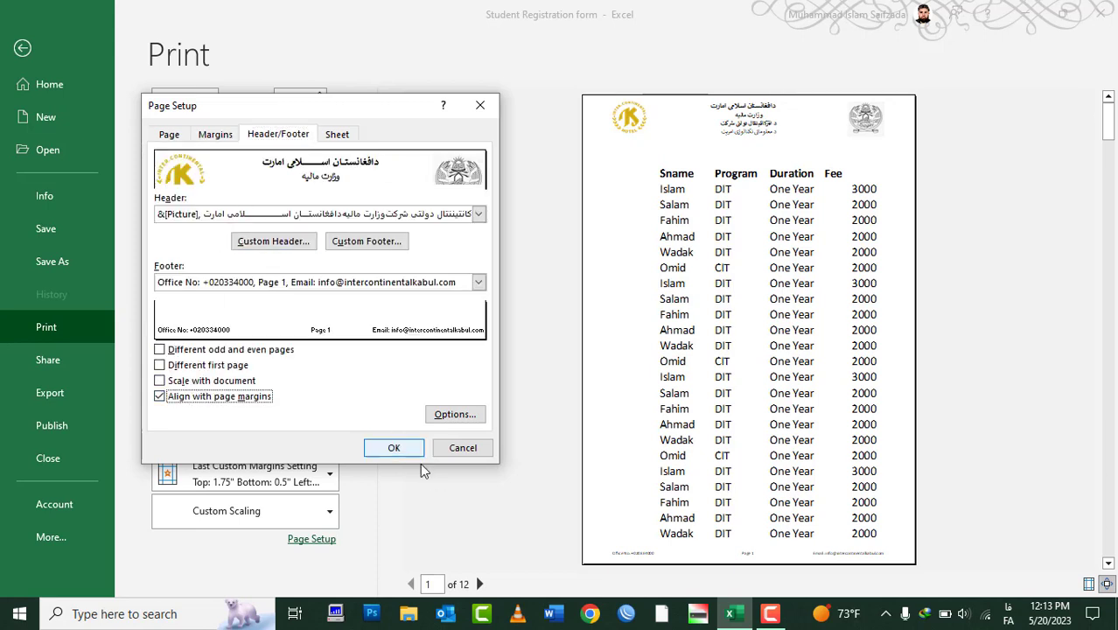
left_click(223, 385)
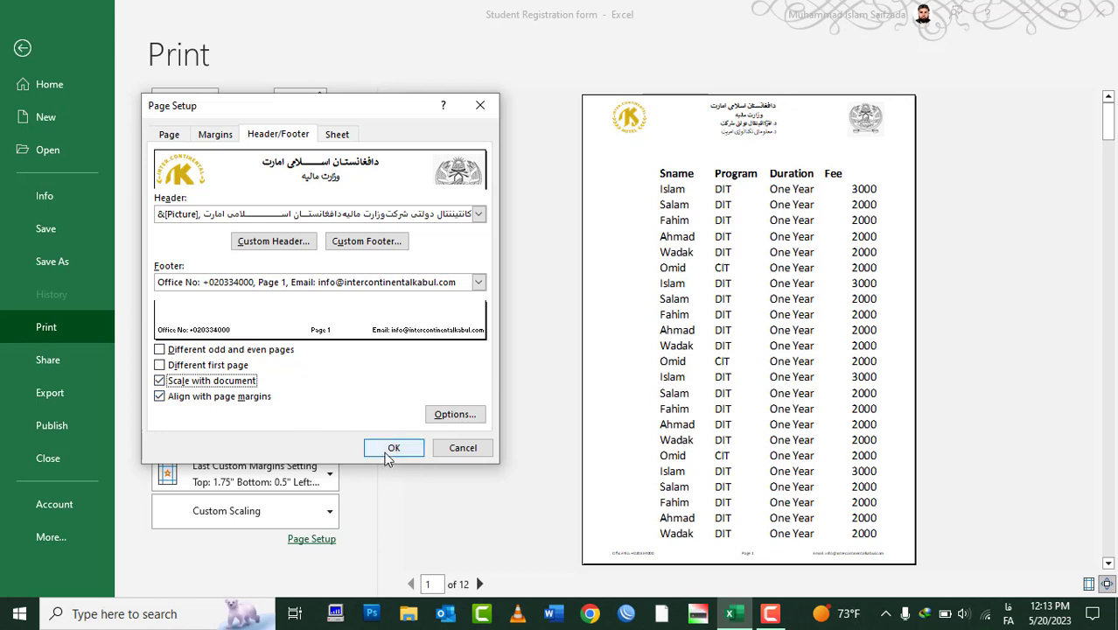
Step: Lower the print scaling to 150% and apply the page setup
left_click(214, 138)
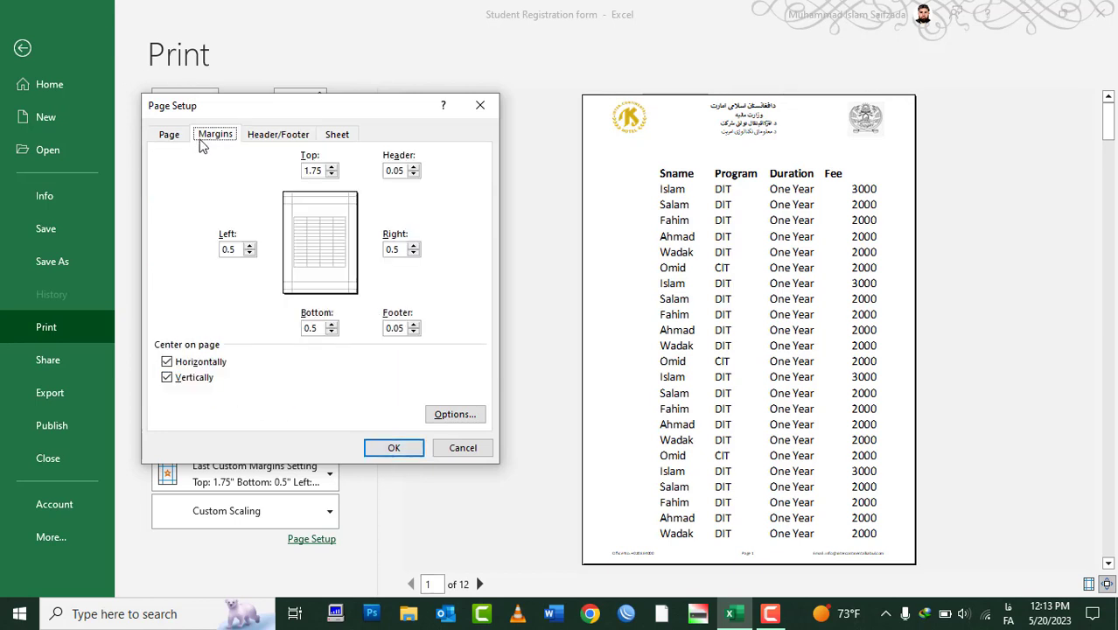
left_click(170, 136)
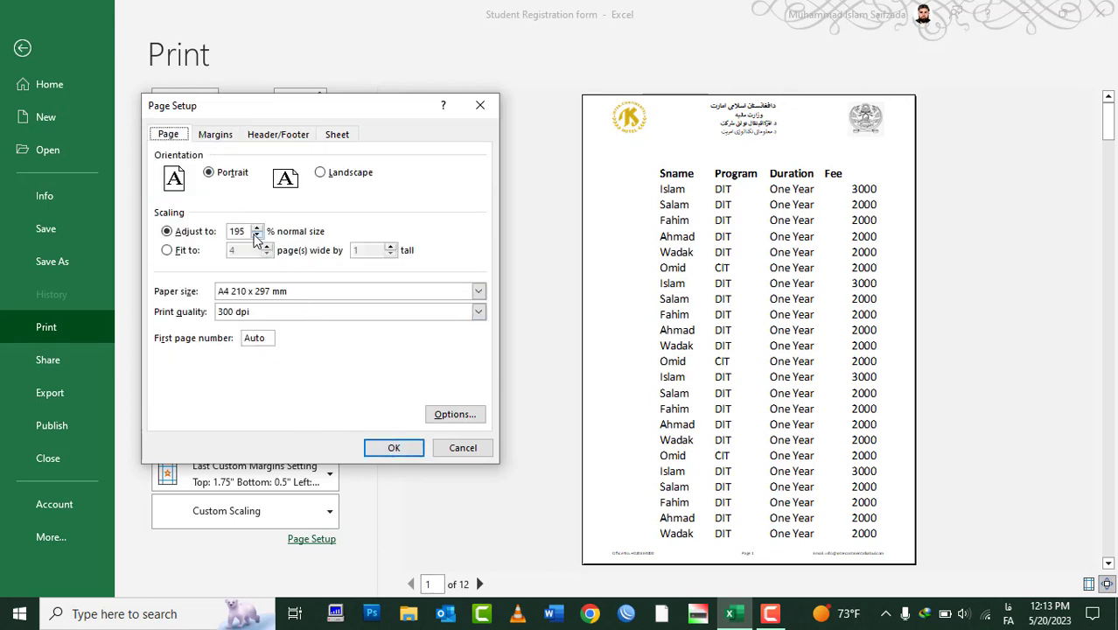
left_click(256, 235)
left_click(256, 236)
left_click(256, 235)
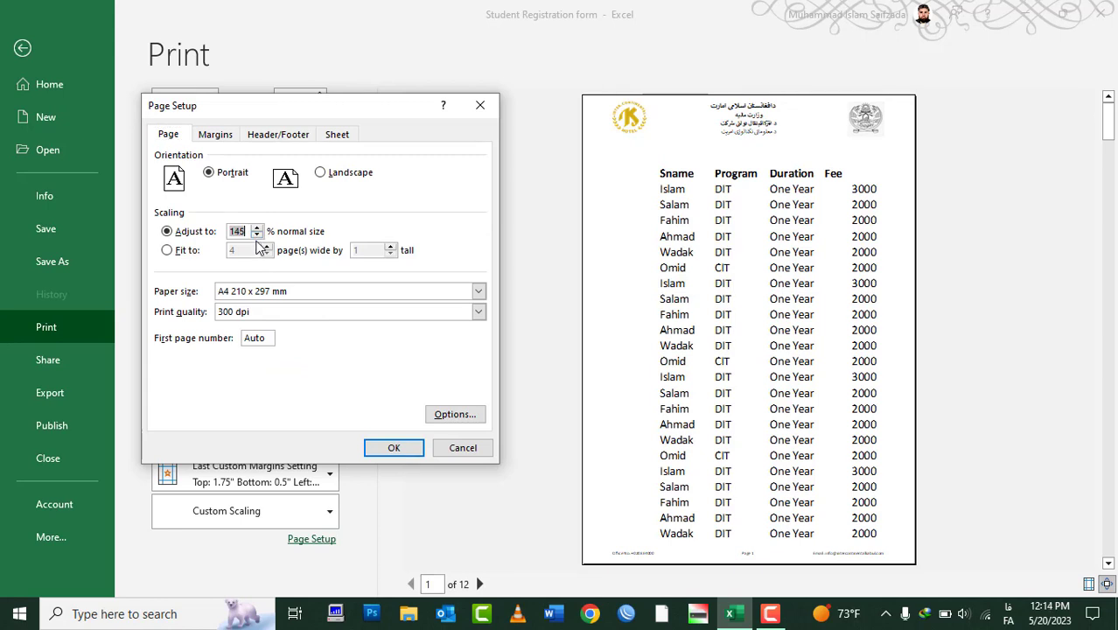
left_click(394, 448)
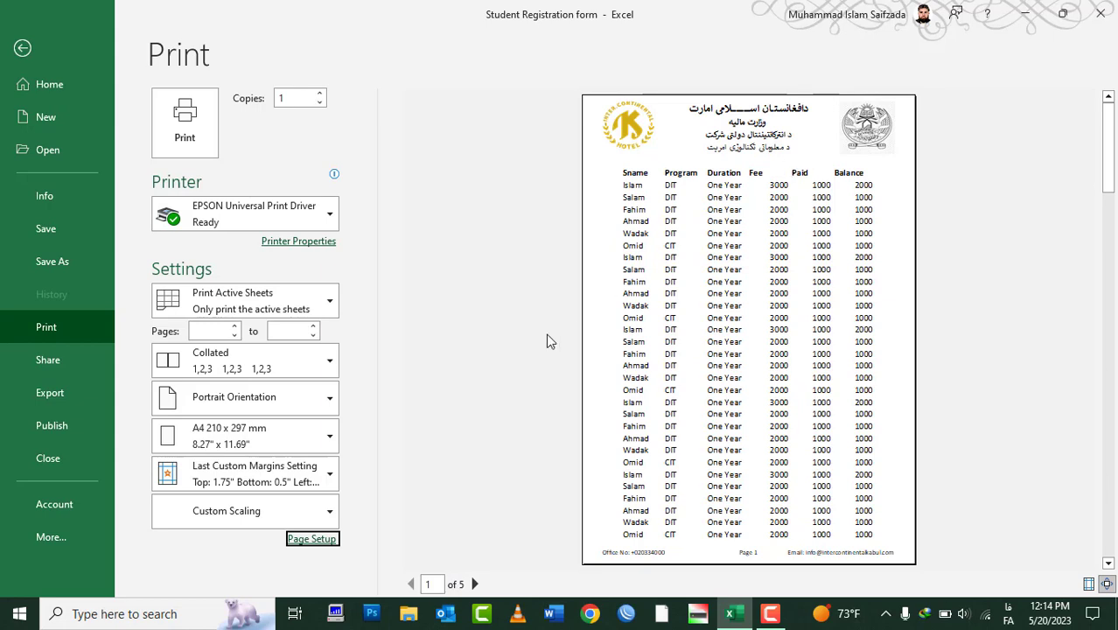
Step: Open Page Setup and the printer's properties, then cancel both without changes
left_click(313, 539)
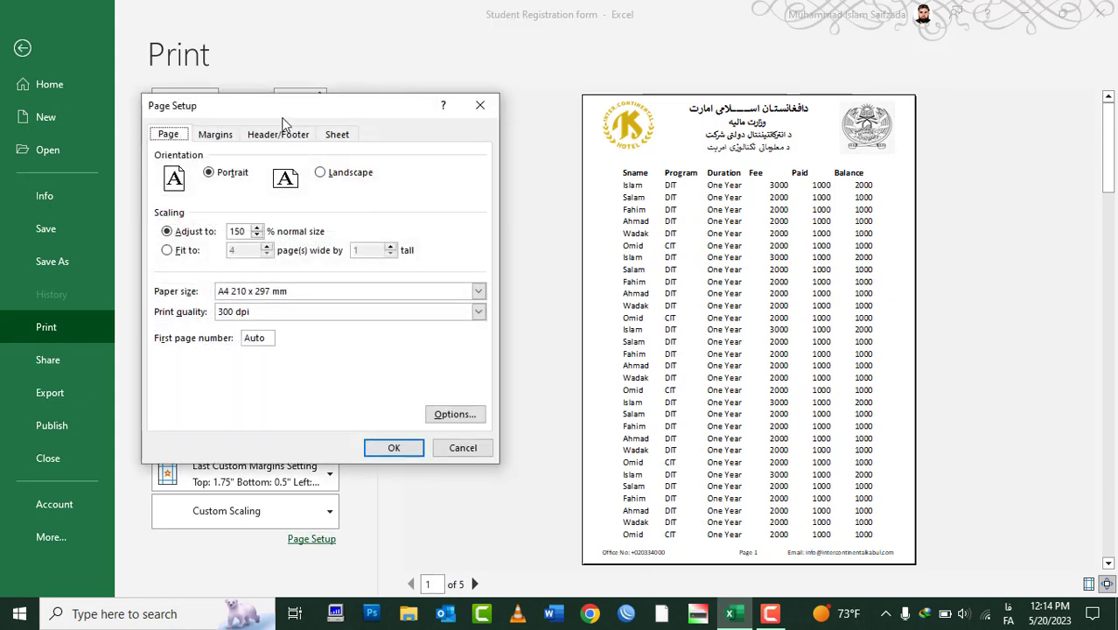
left_click(284, 131)
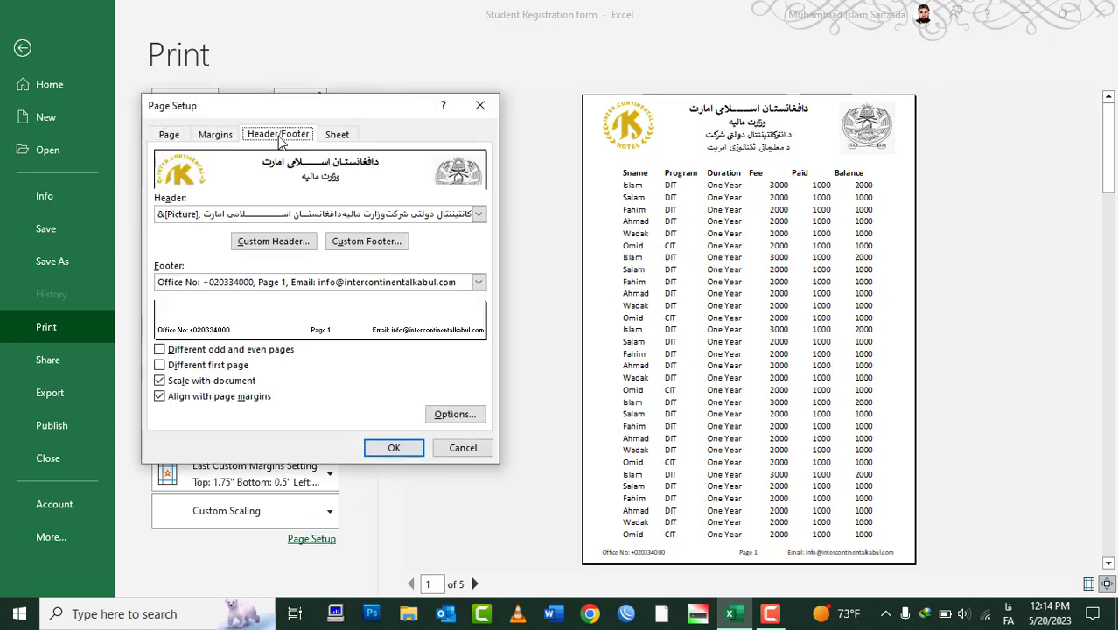
left_click(438, 415)
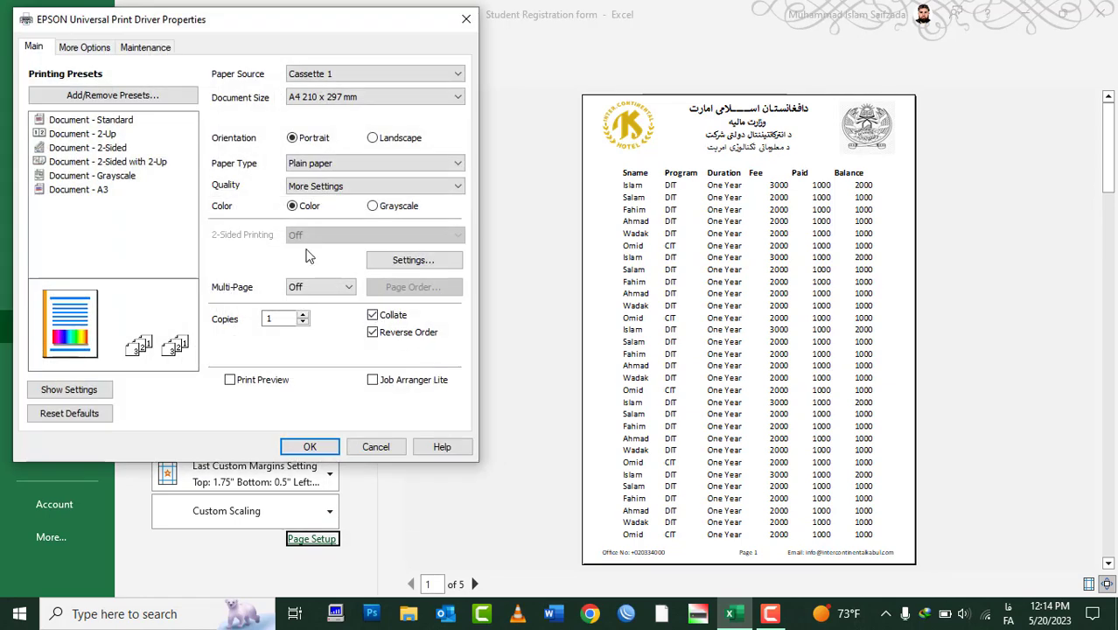
left_click(377, 448)
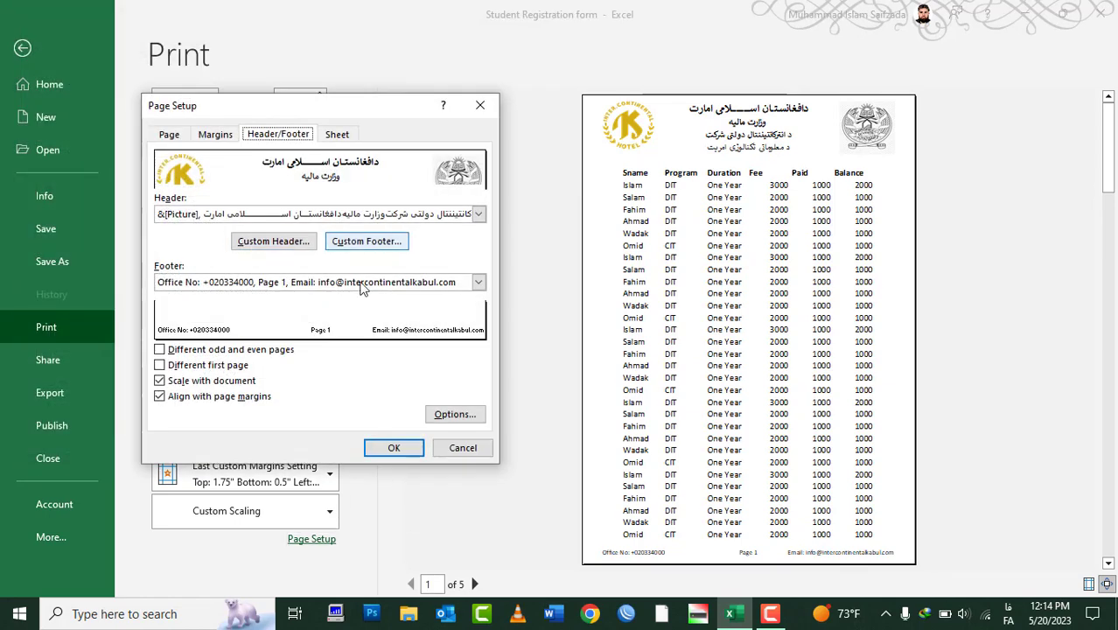
left_click(465, 450)
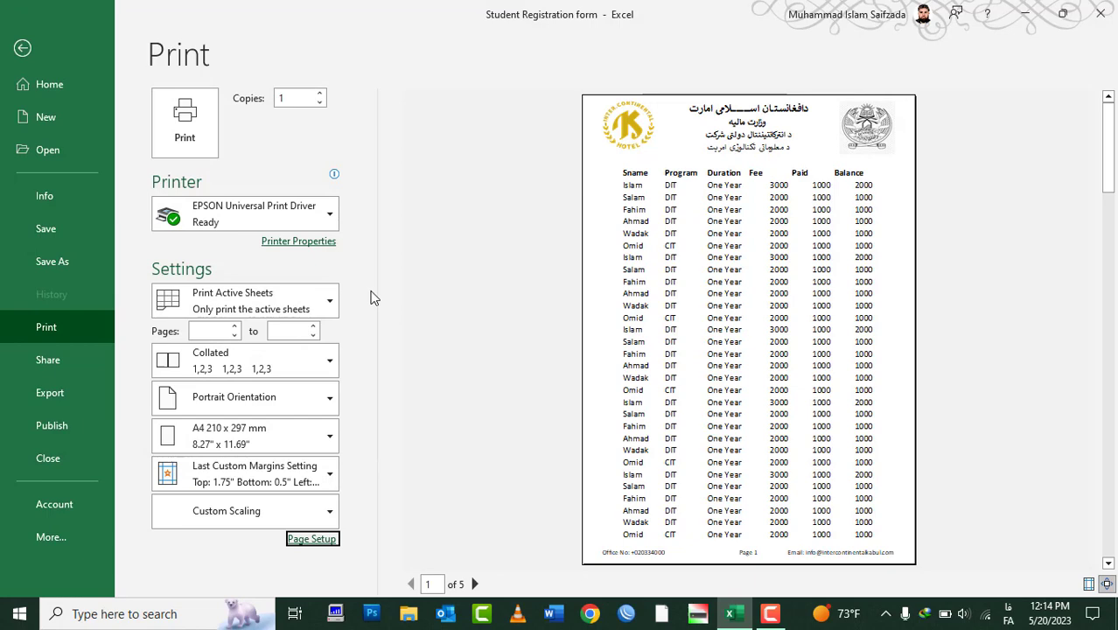
Step: Choose HP LaserJet P2035 from the Printer dropdown
left_click(284, 219)
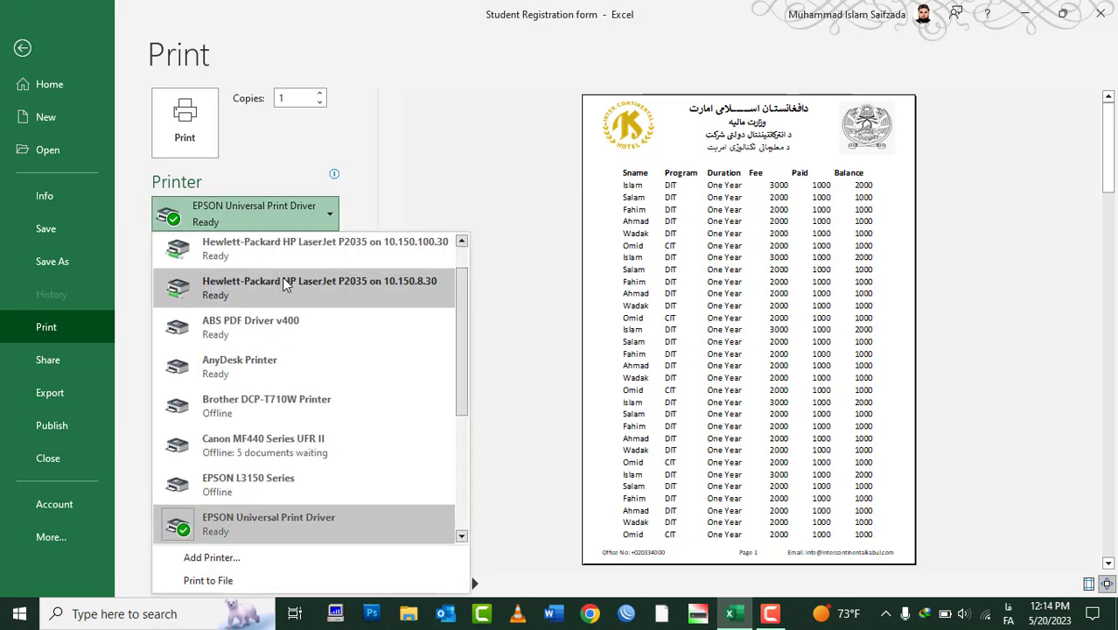
scroll(282, 277, "up", 1)
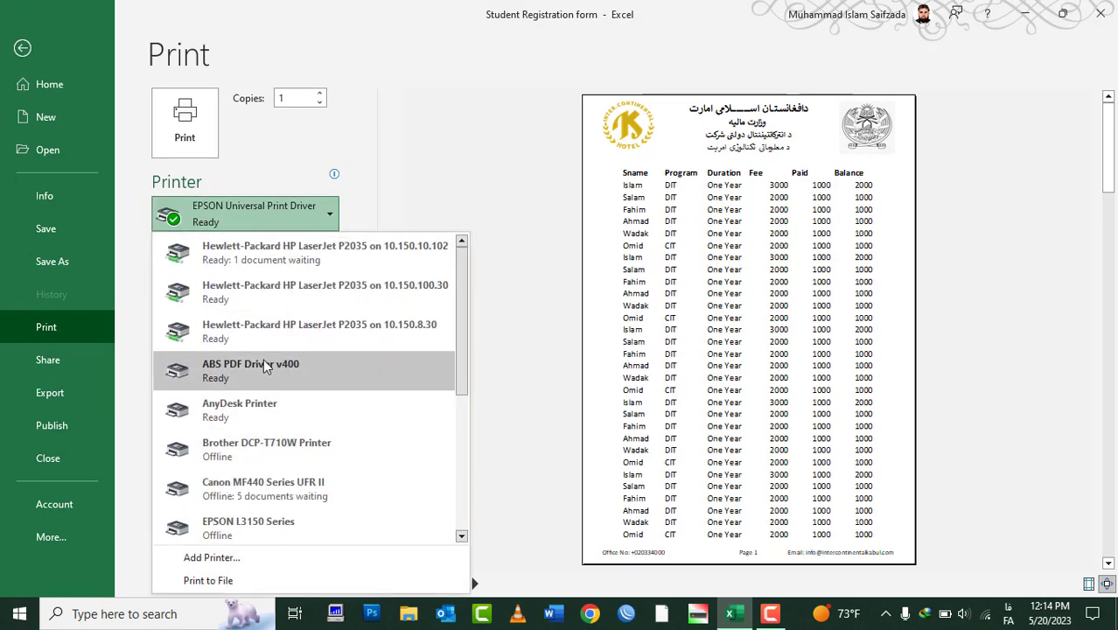
scroll(366, 354, "down", 5)
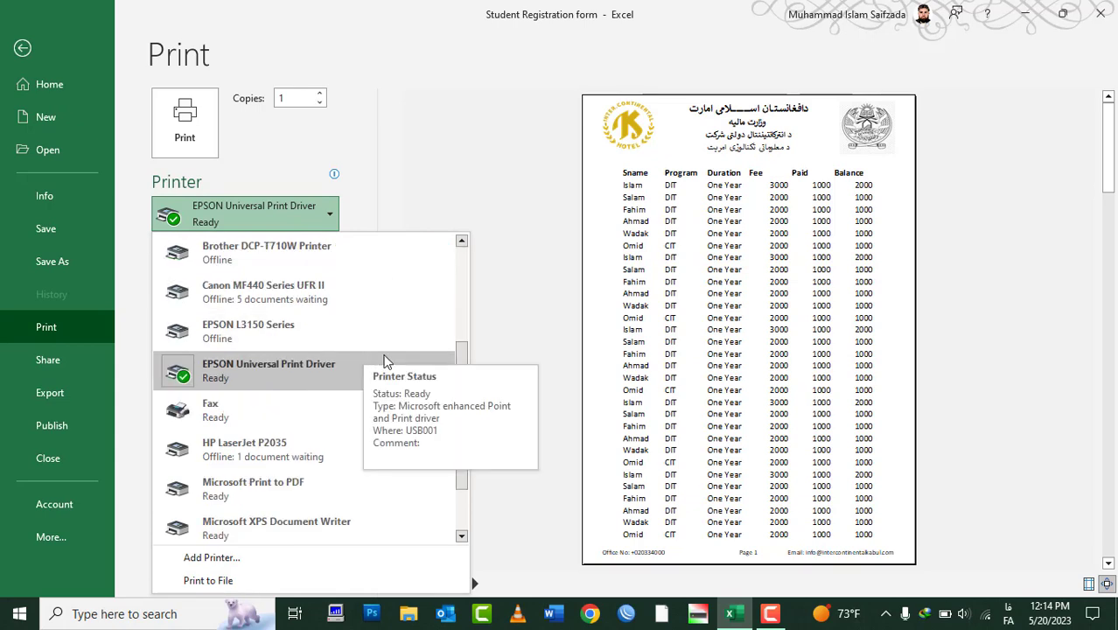
left_click(346, 464)
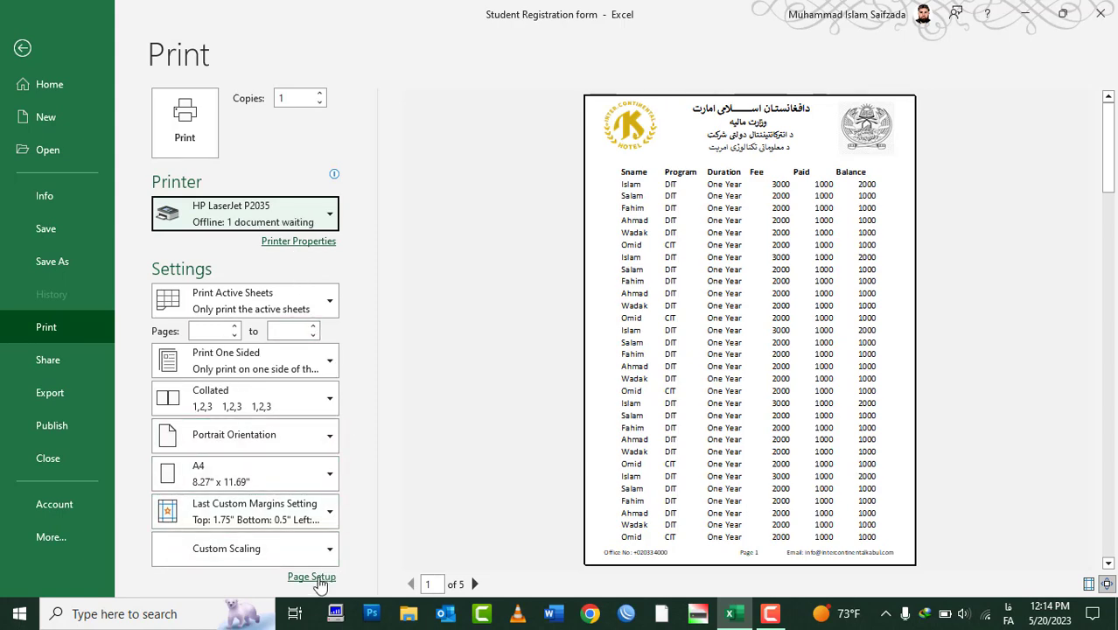
Step: Review Page Setup and the HP printer's properties, then close both without changes
left_click(311, 578)
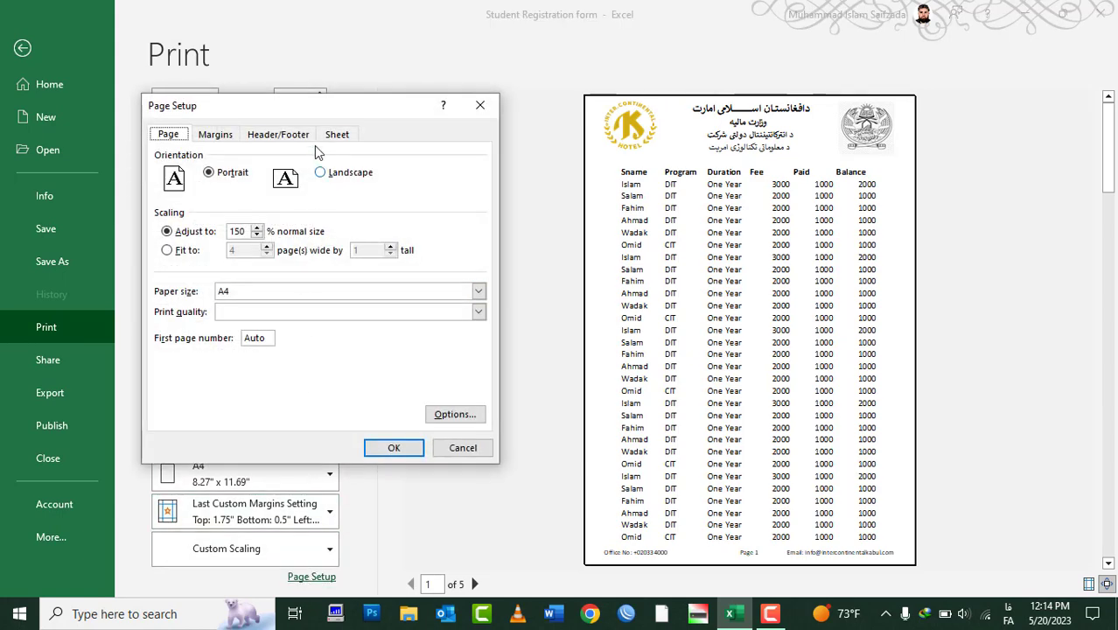
left_click(300, 145)
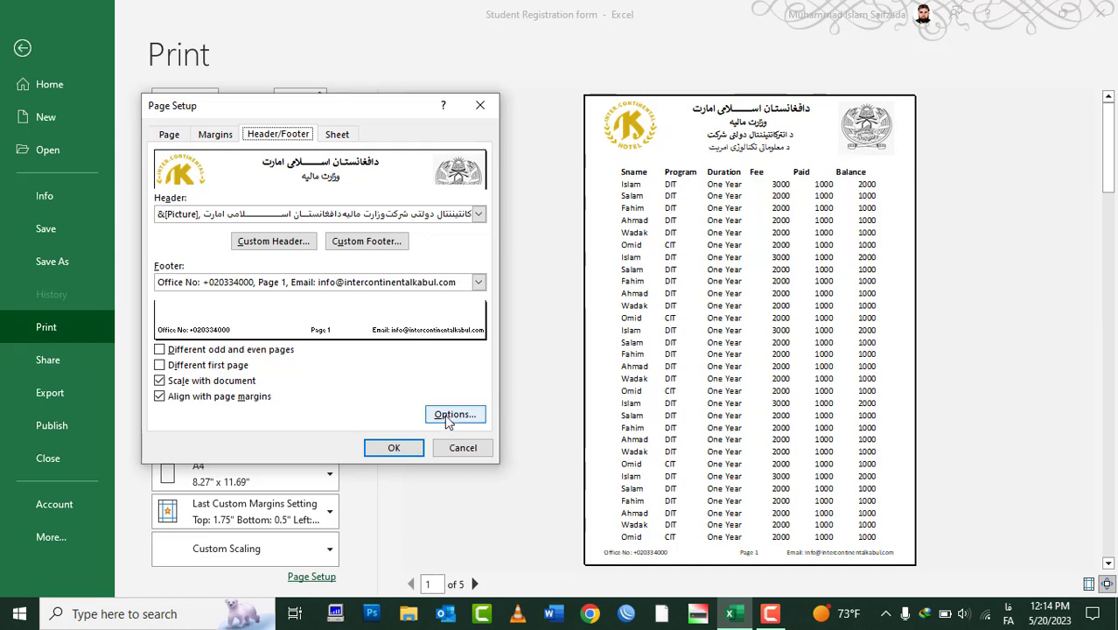
key("Return")
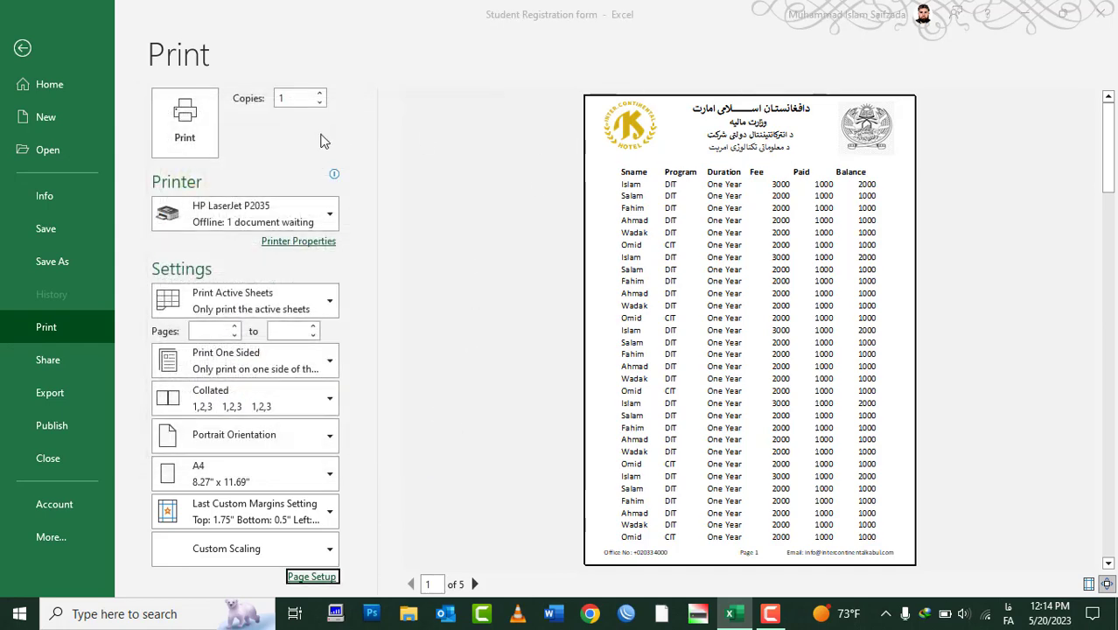
left_click(298, 240)
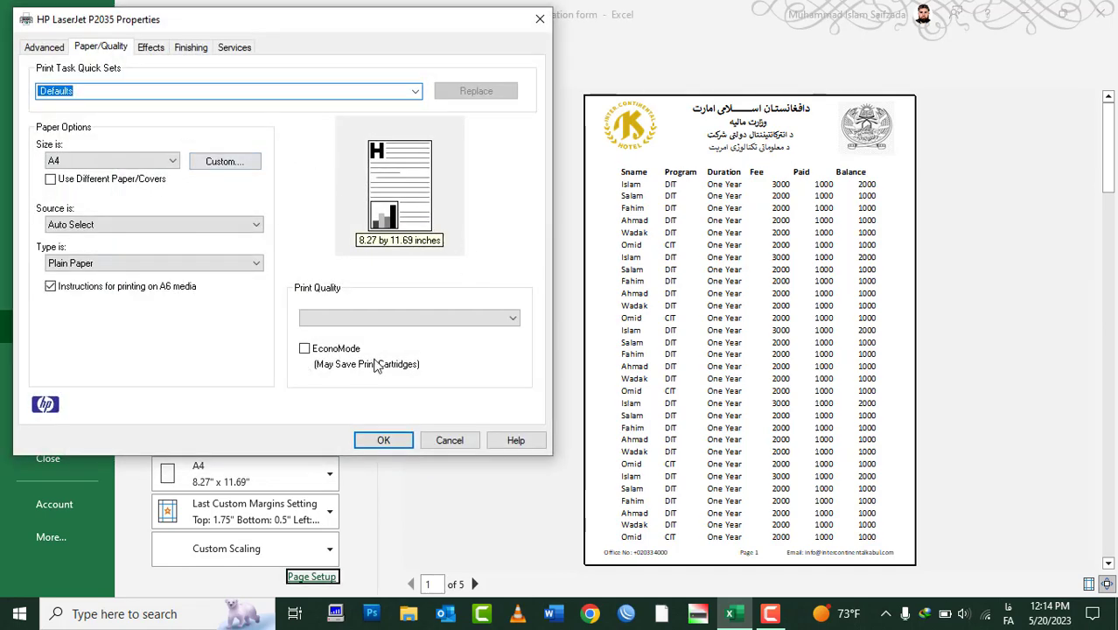
left_click(448, 440)
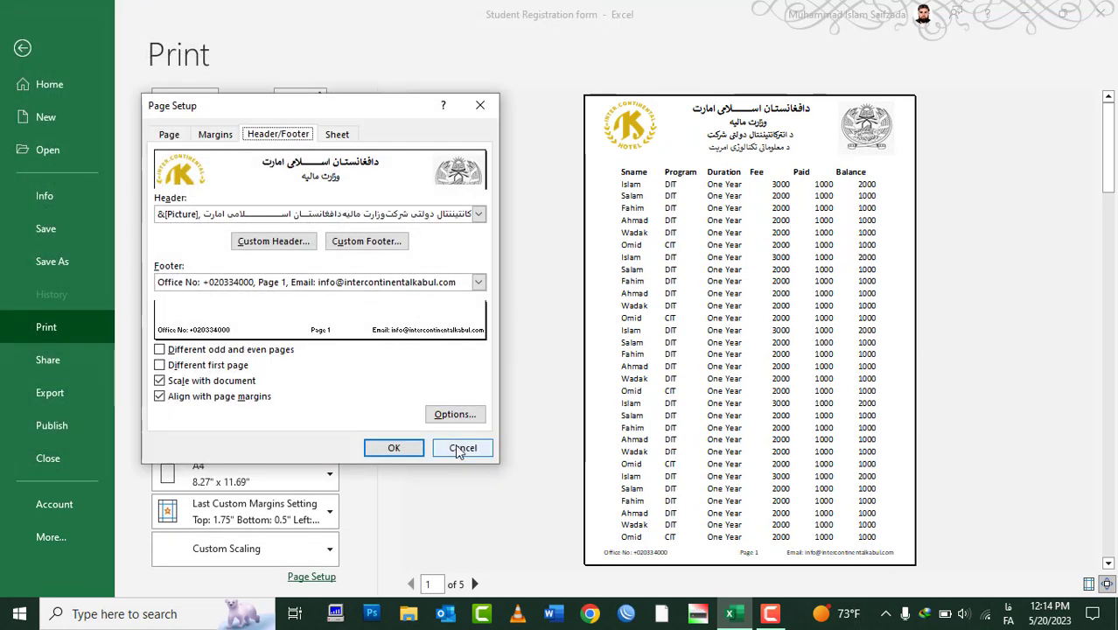
left_click(465, 447)
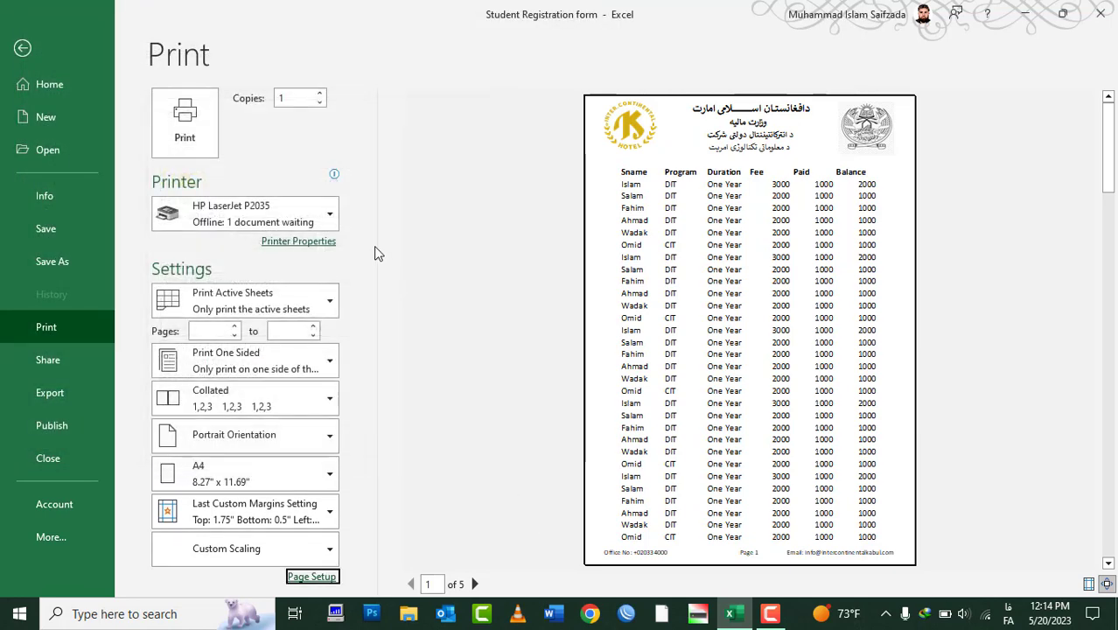
Step: Switch the printer to EPSON Universal Print Driver and view Page Setup's Sheet tab
left_click(304, 219)
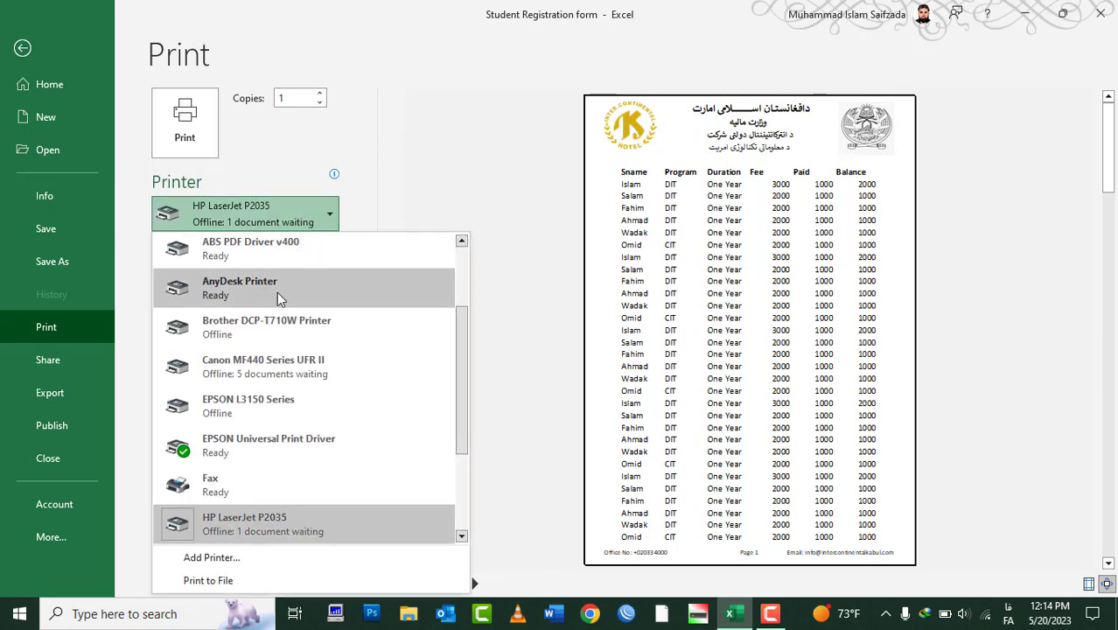
left_click(265, 447)
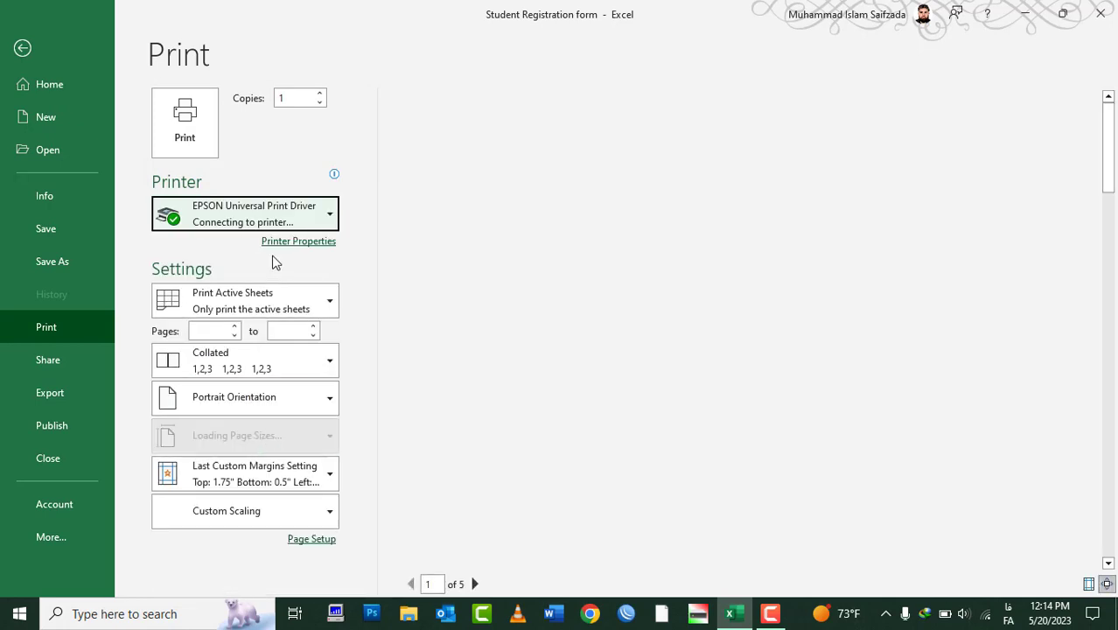
left_click(295, 542)
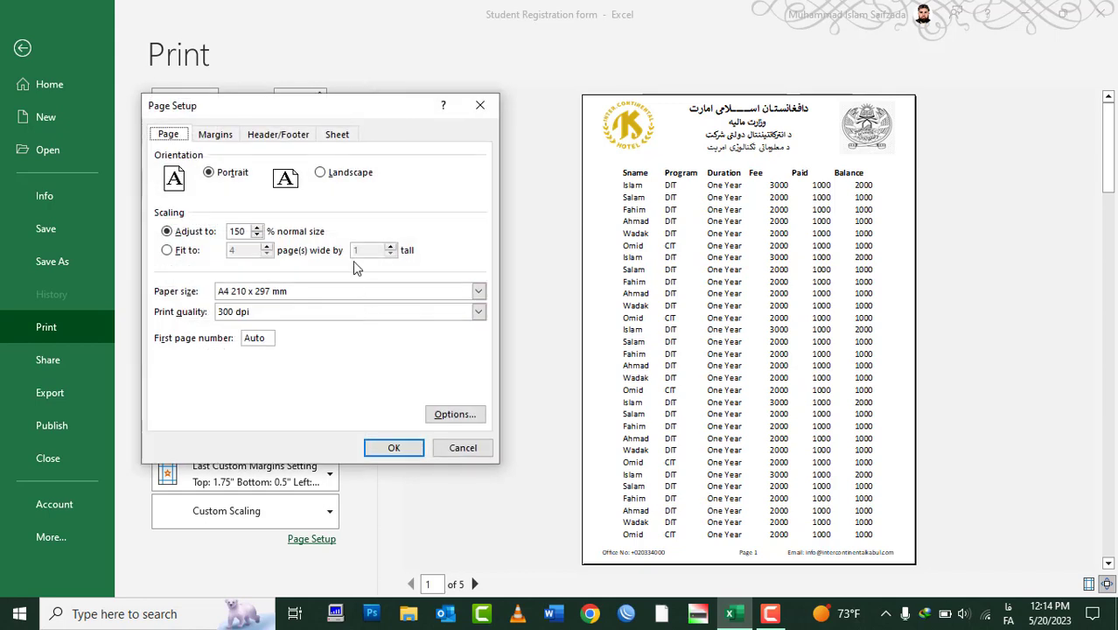
left_click(280, 136)
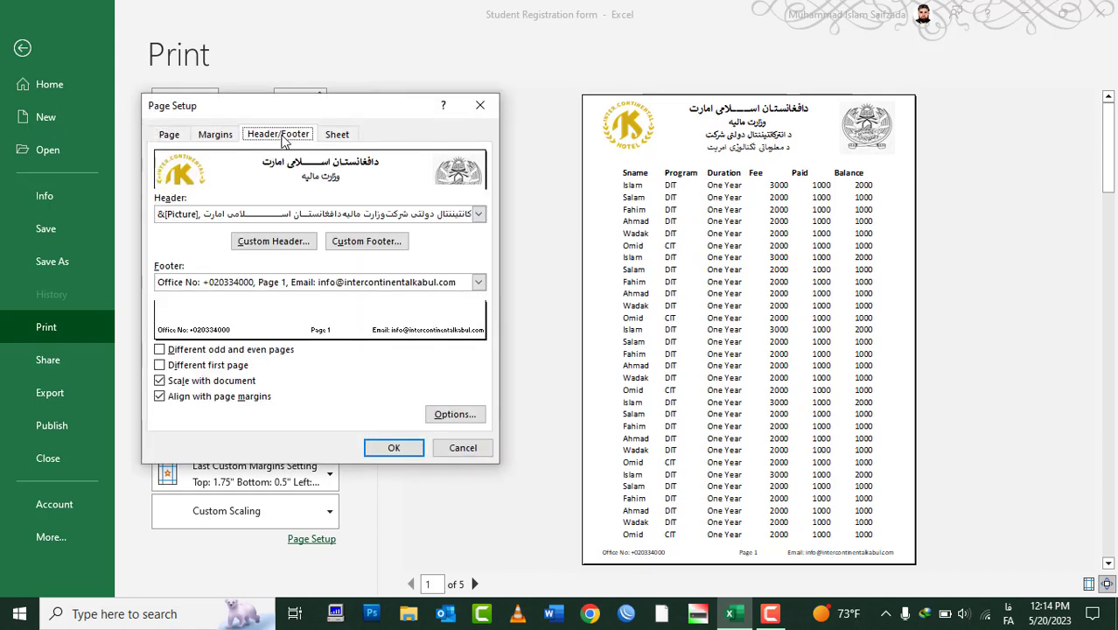
left_click(338, 138)
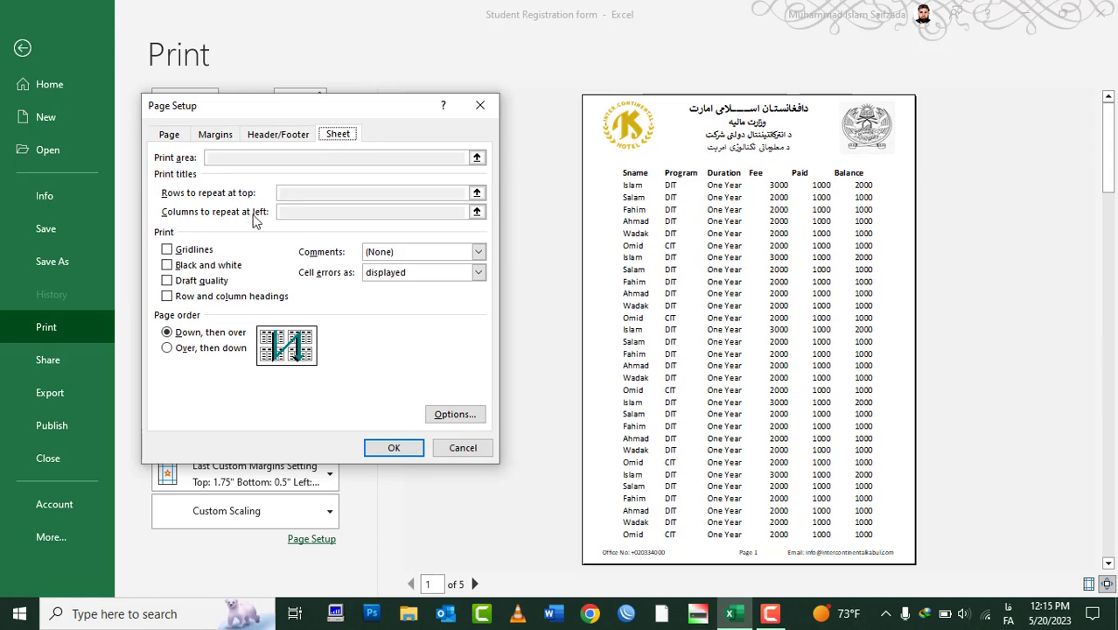
left_click(462, 448)
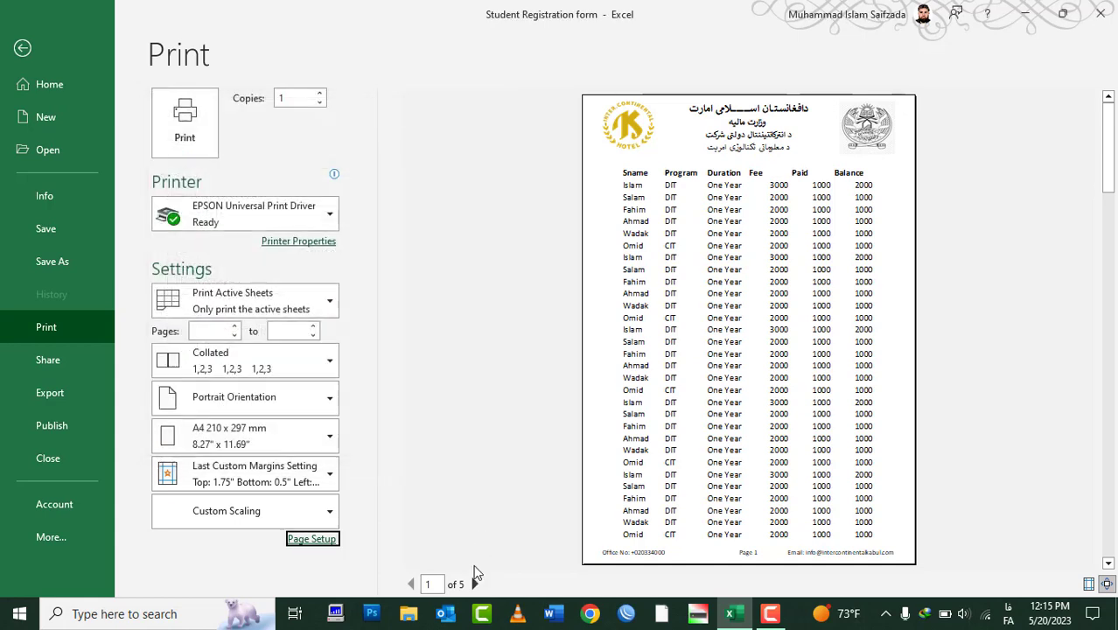
left_click(473, 584)
left_click(473, 584)
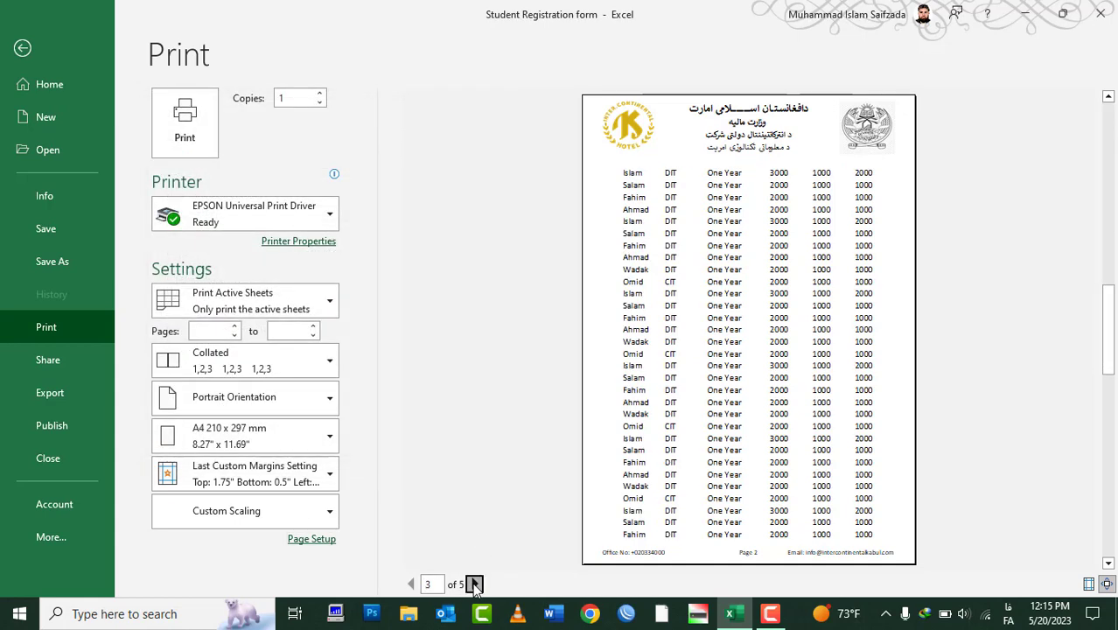
left_click(473, 584)
left_click(473, 584)
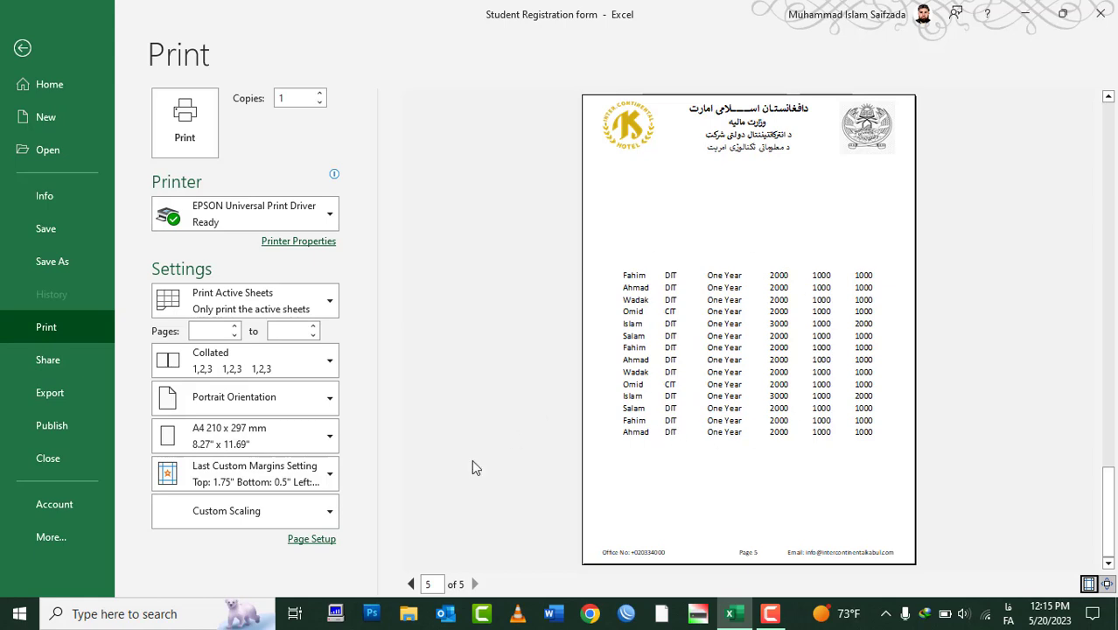
left_click(412, 584)
left_click(412, 584)
left_click(411, 584)
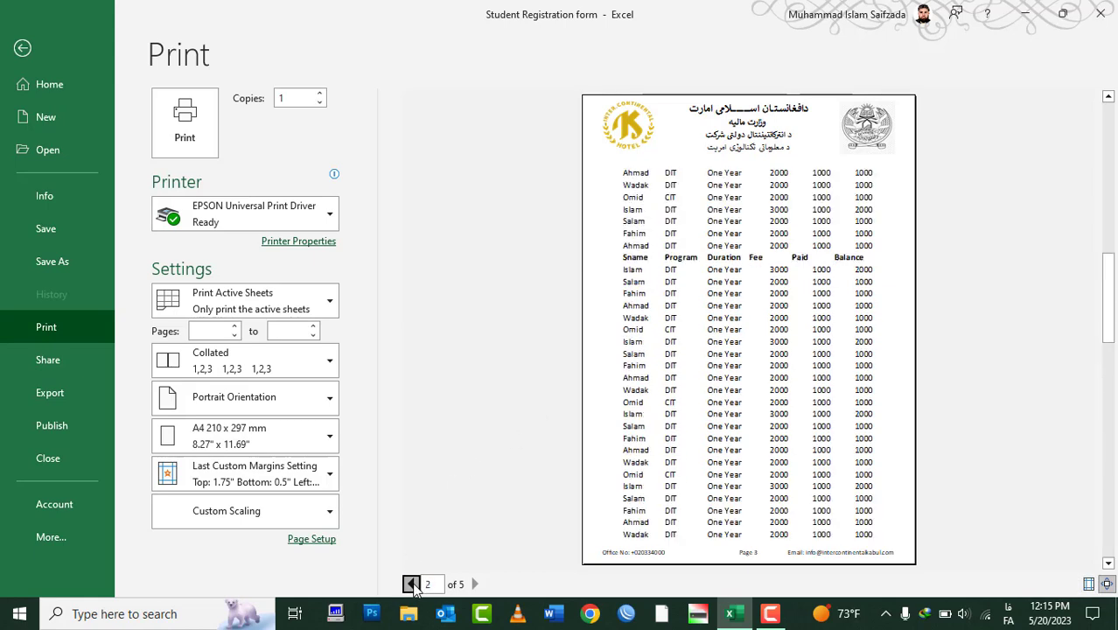
left_click(411, 584)
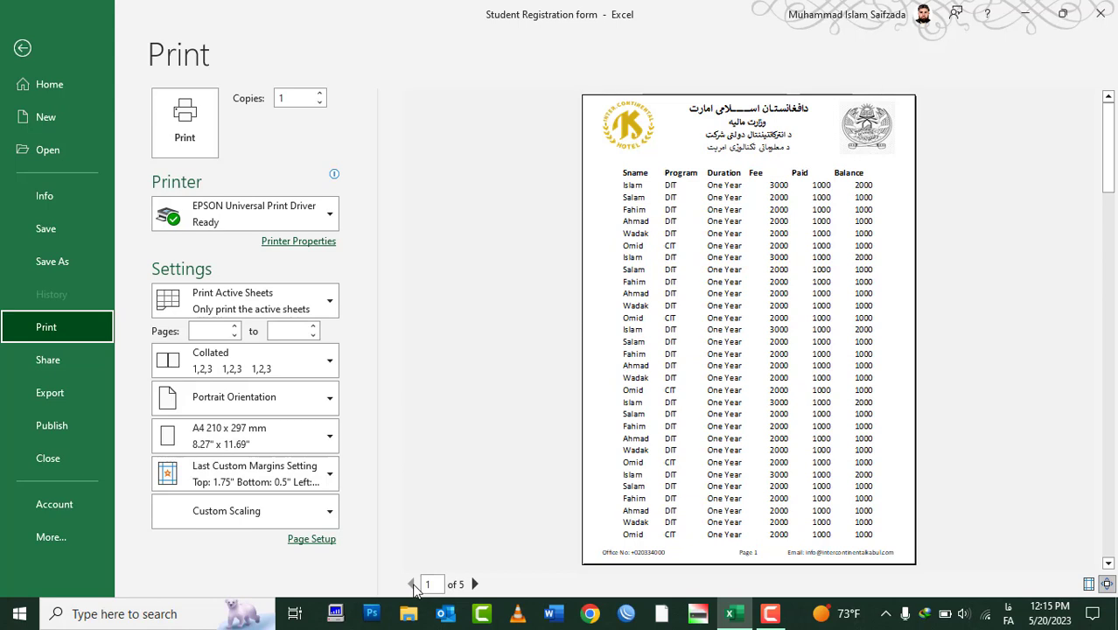
left_click(475, 584)
left_click(474, 583)
left_click(474, 585)
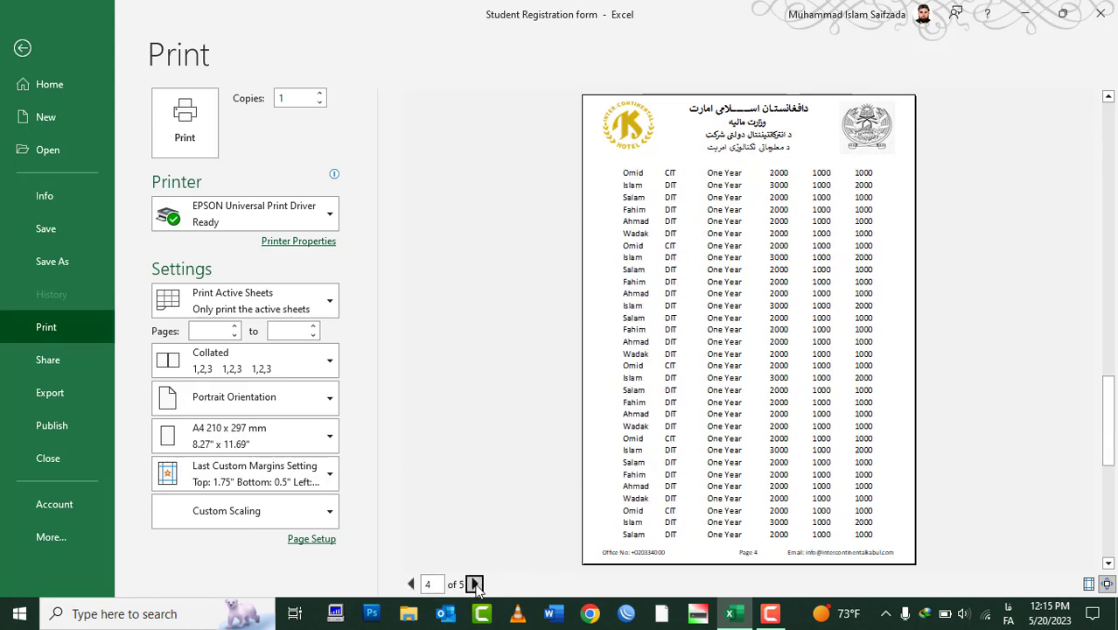
left_click(475, 585)
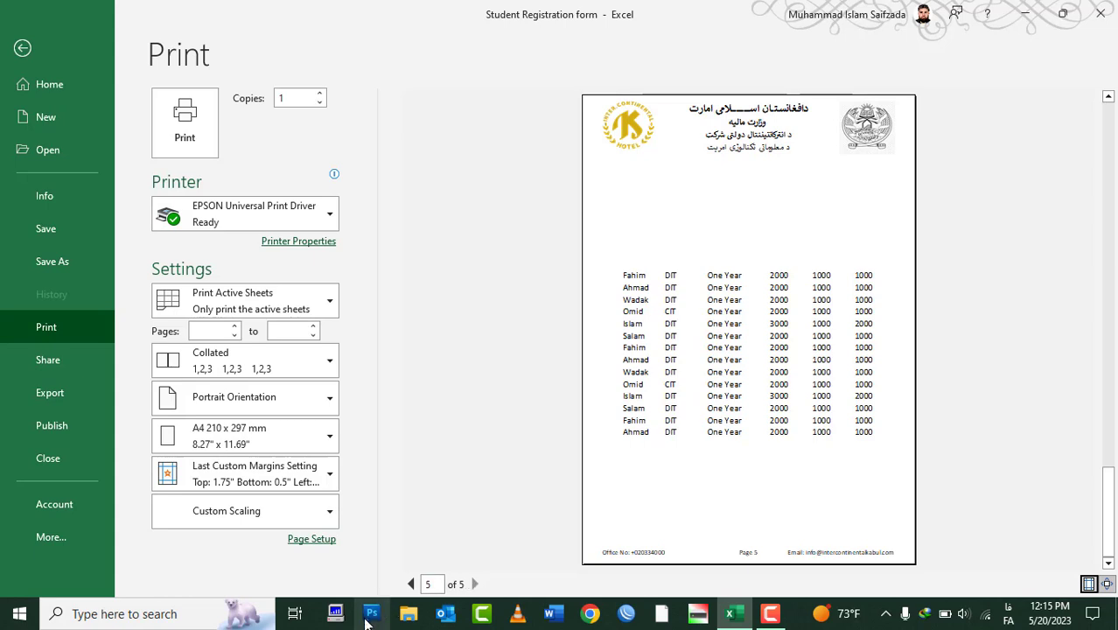
Step: Turn off vertical centring on the Margins tab of Page Setup and apply it
left_click(311, 538)
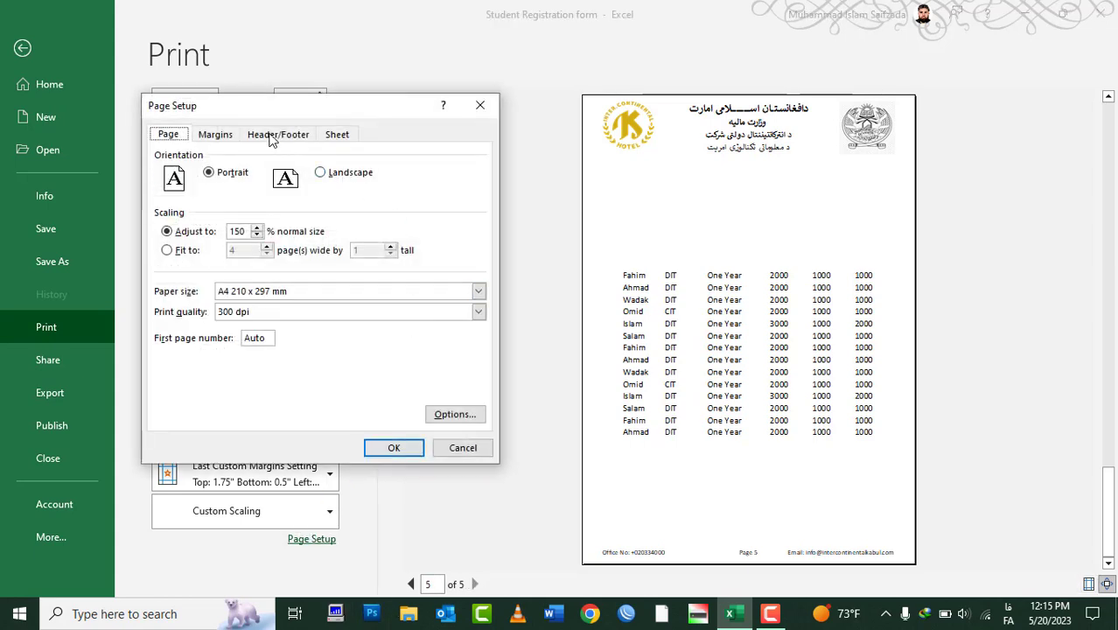
left_click(226, 137)
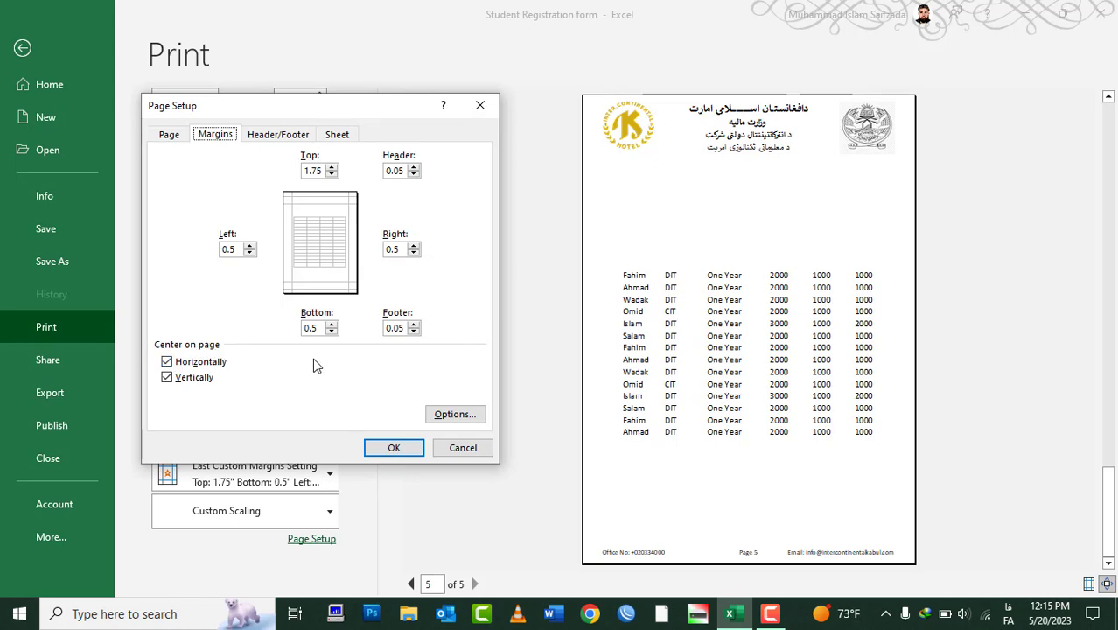
left_click(200, 380)
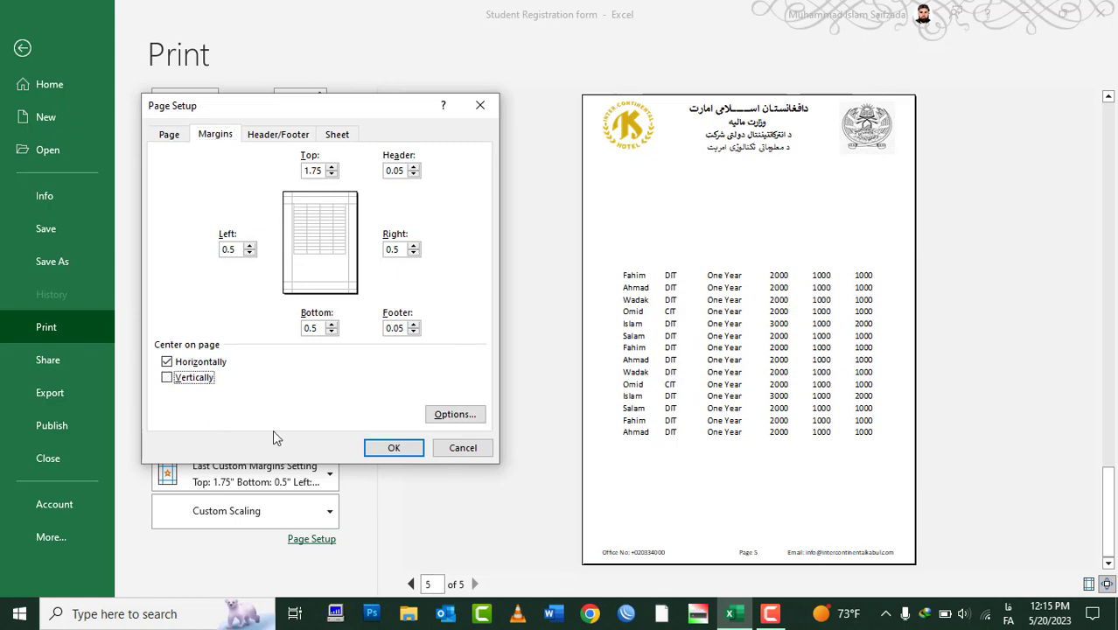
left_click(391, 449)
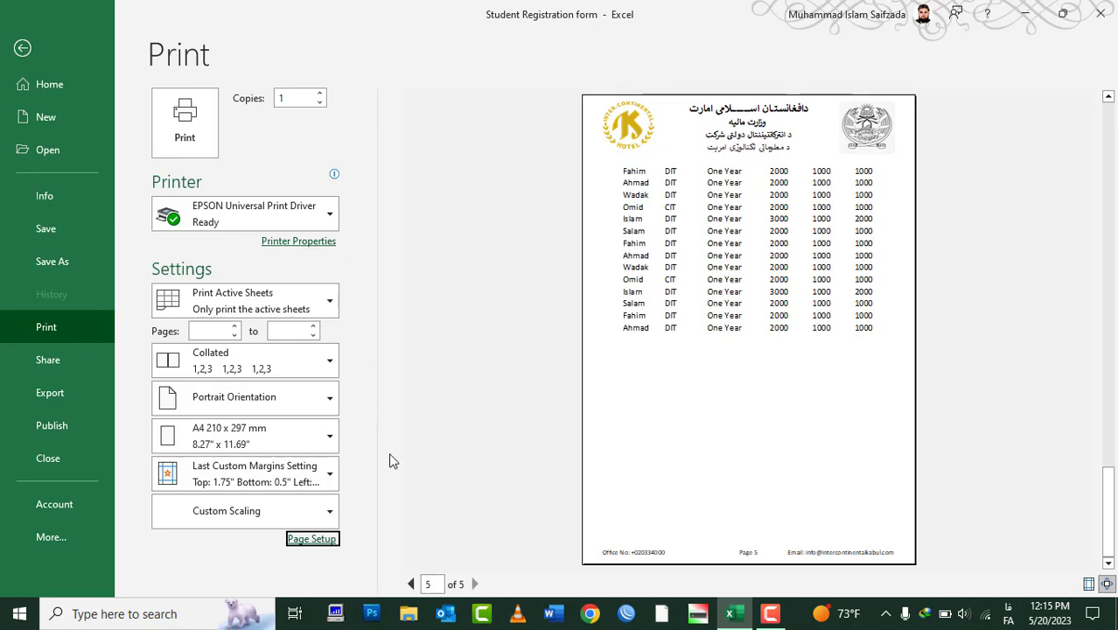
Step: Review the Sheet tab's print titles and gridline settings, then cancel Page Setup
left_click(326, 543)
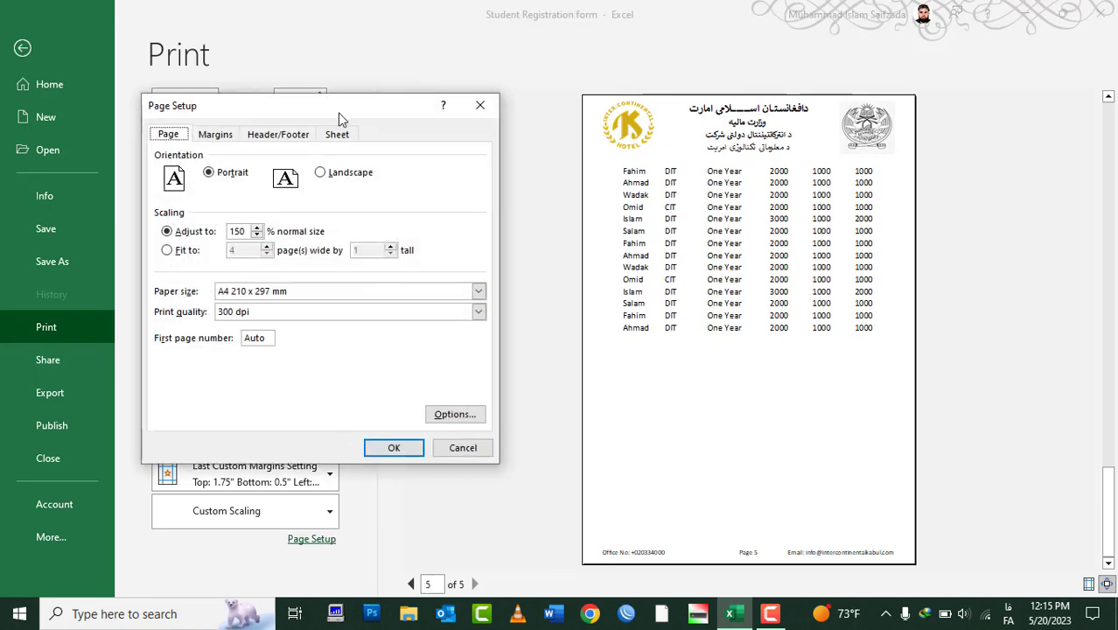
left_click(332, 138)
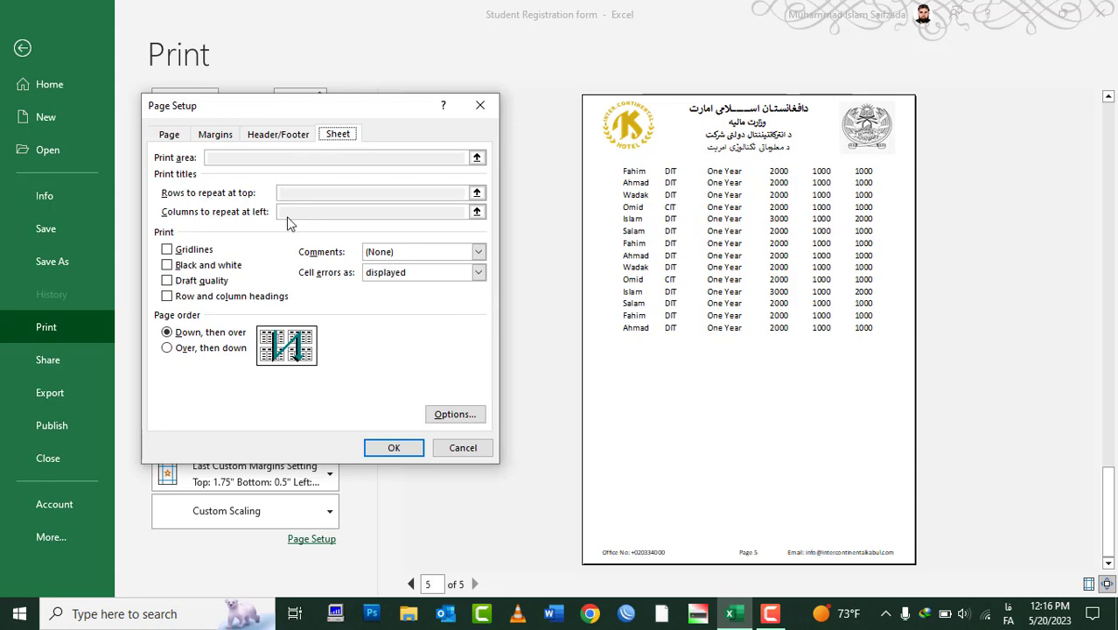
left_click(463, 448)
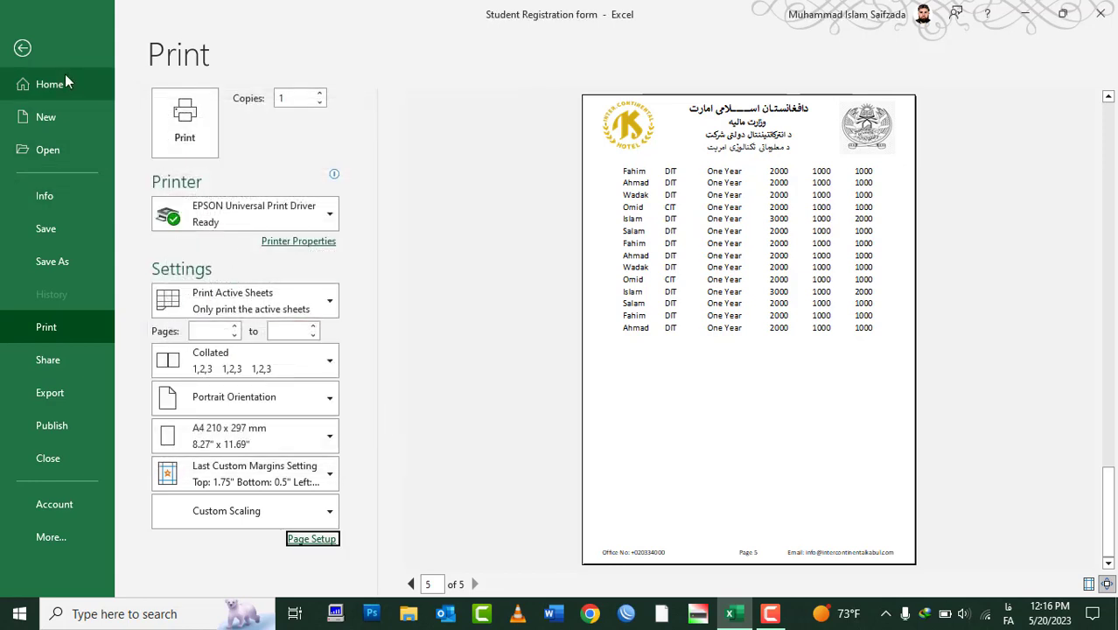
Step: Select A1:F69, make it the print area under Page Layout, then open File
left_click(27, 49)
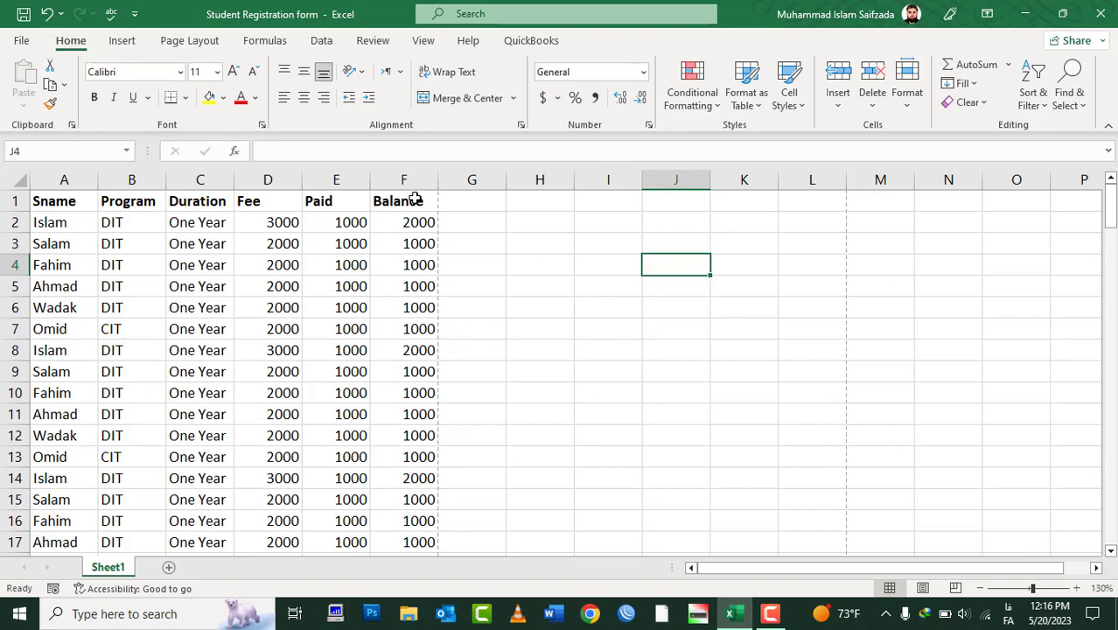
mouse_move(411, 200)
left_mouse_down()
mouse_move(378, 278)
mouse_move(124, 147)
left_mouse_up()
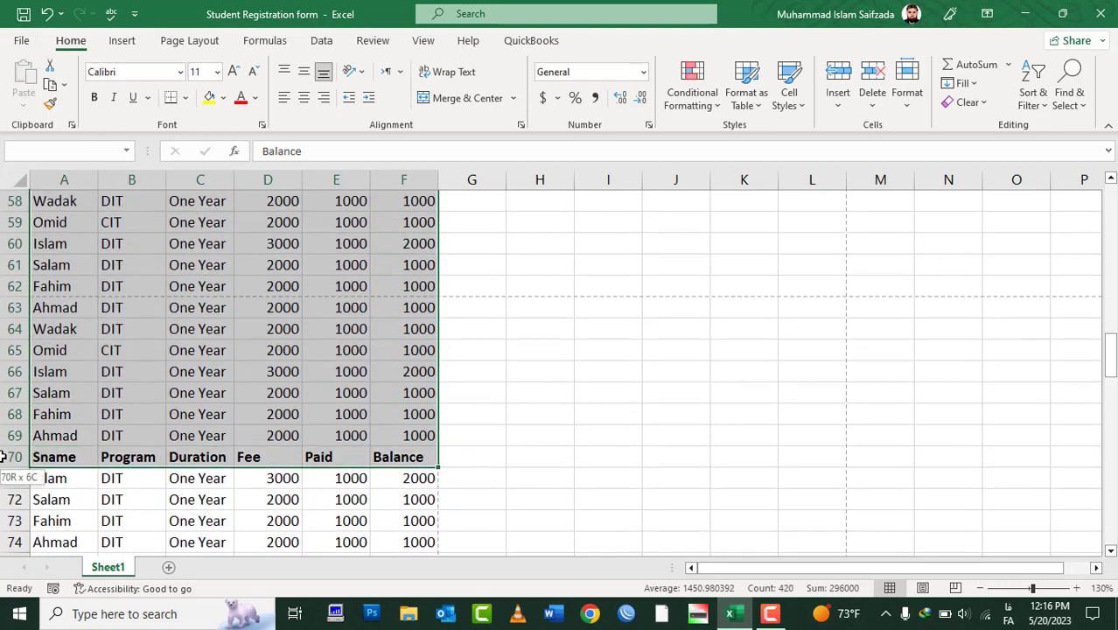
left_click_drag(125, 147, 11, 435)
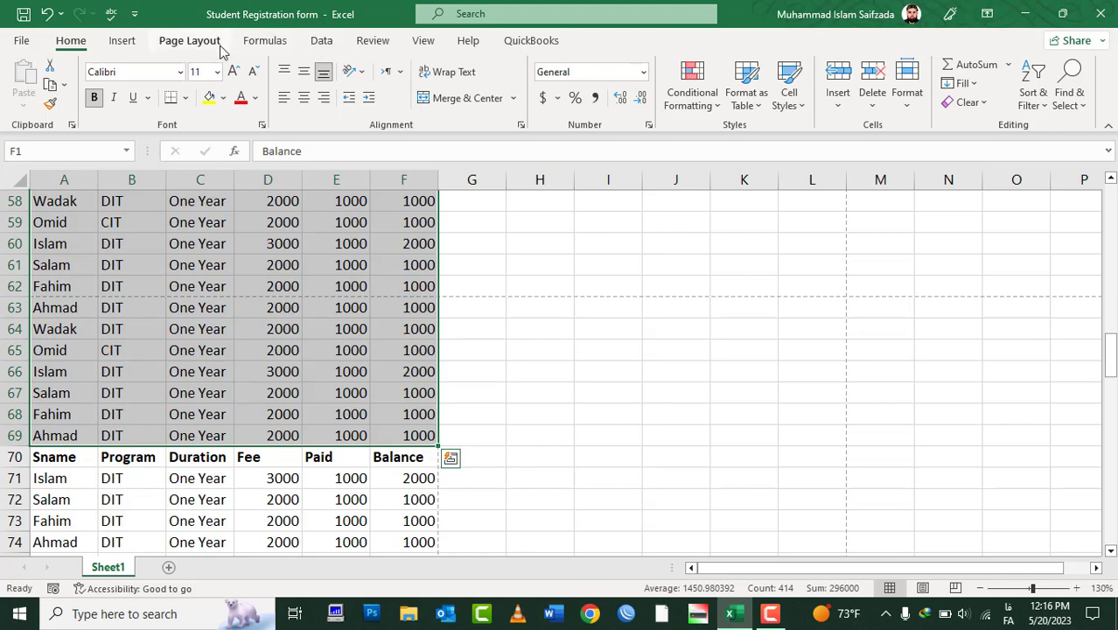
left_click(189, 41)
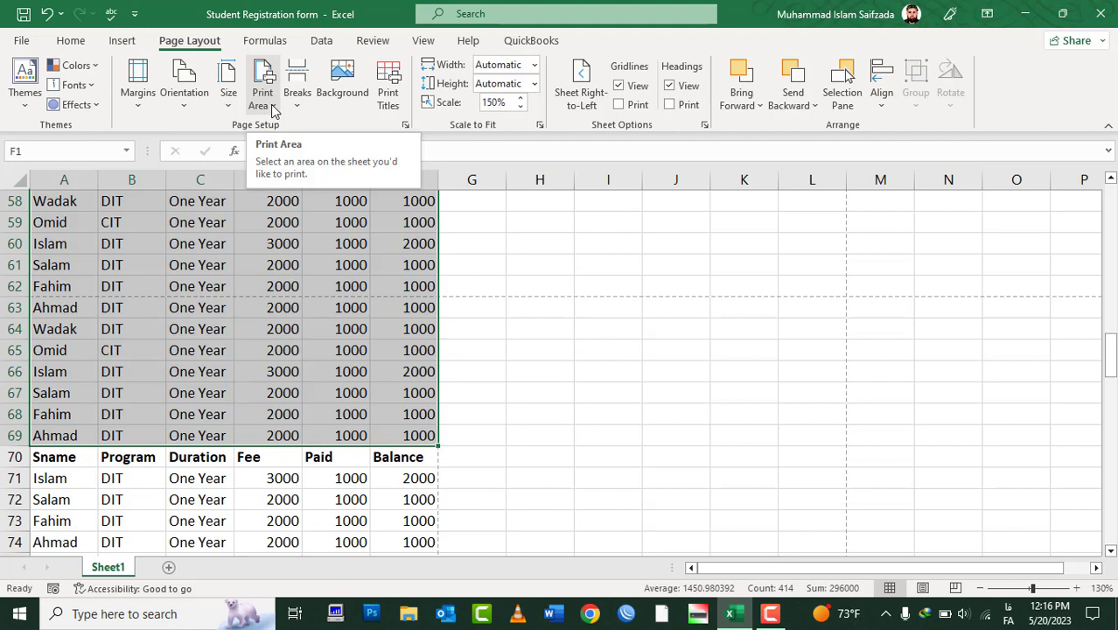
left_click(273, 107)
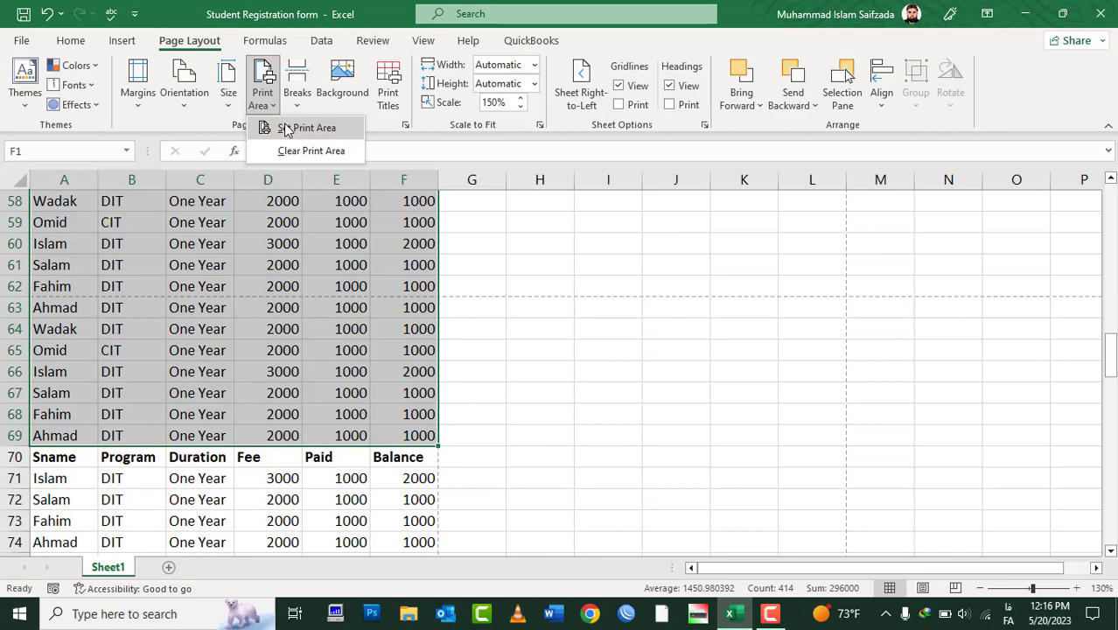
left_click(288, 129)
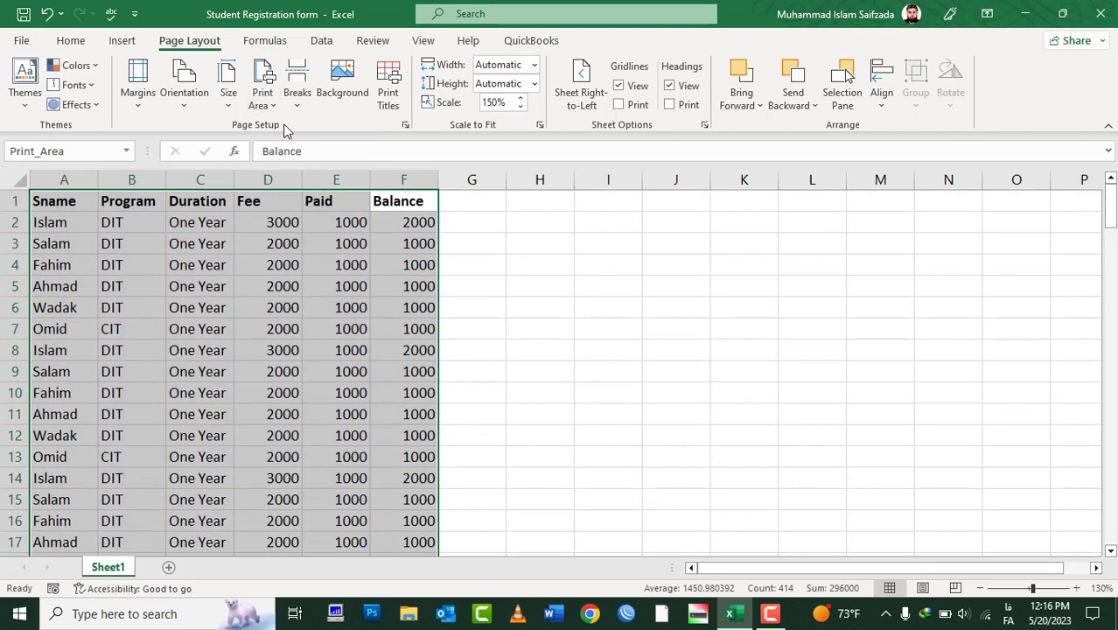
left_click(349, 230)
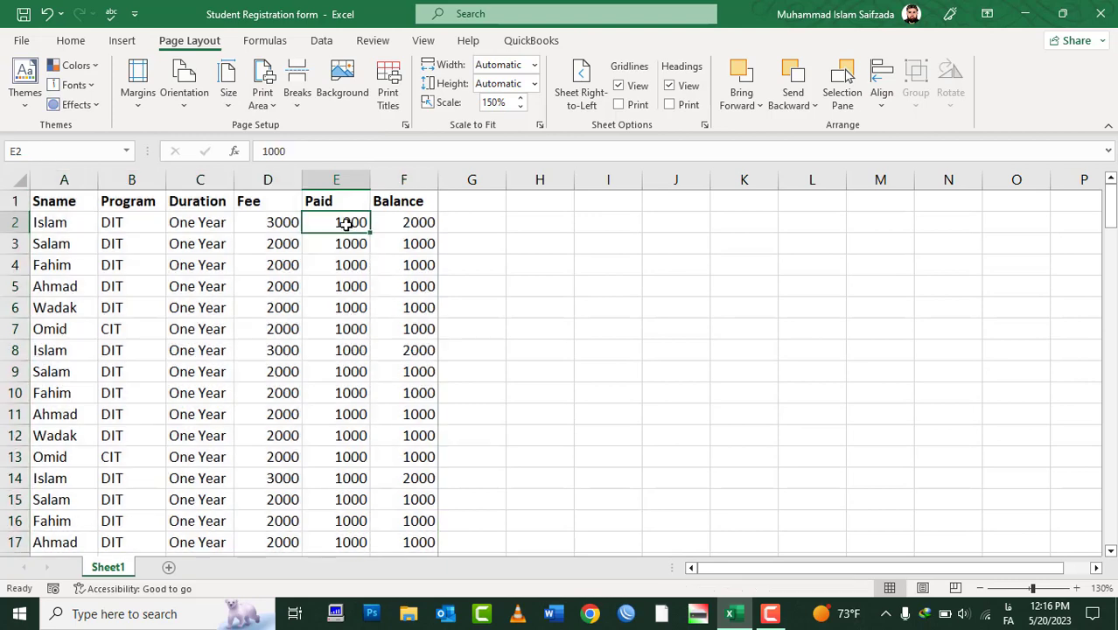
left_click(21, 40)
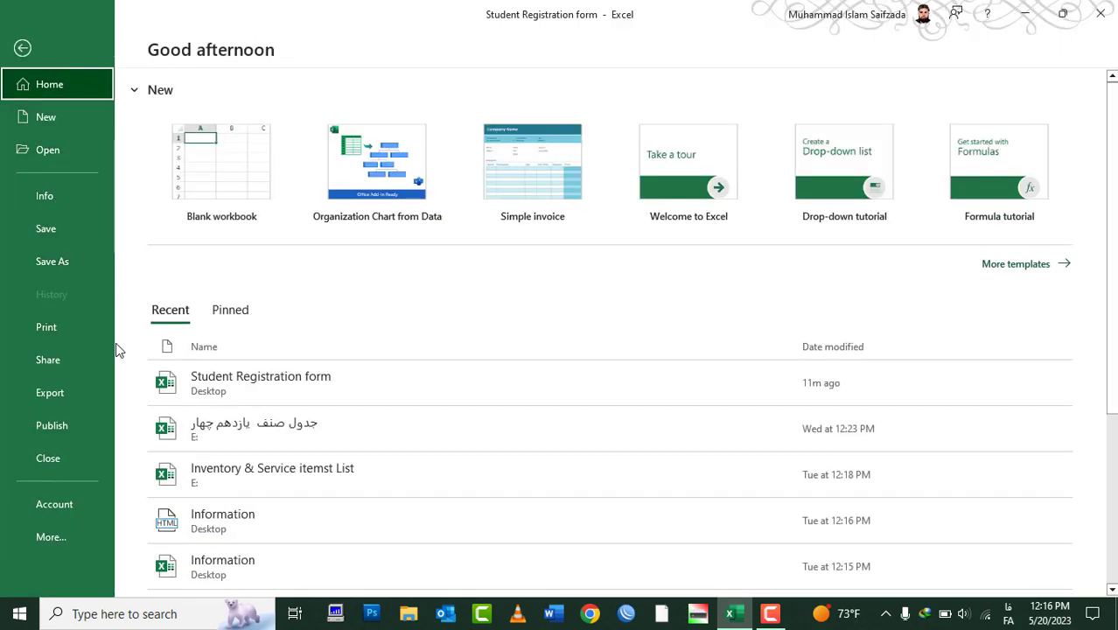
Step: Open the print preview and check Page Setup without changing it
left_click(86, 326)
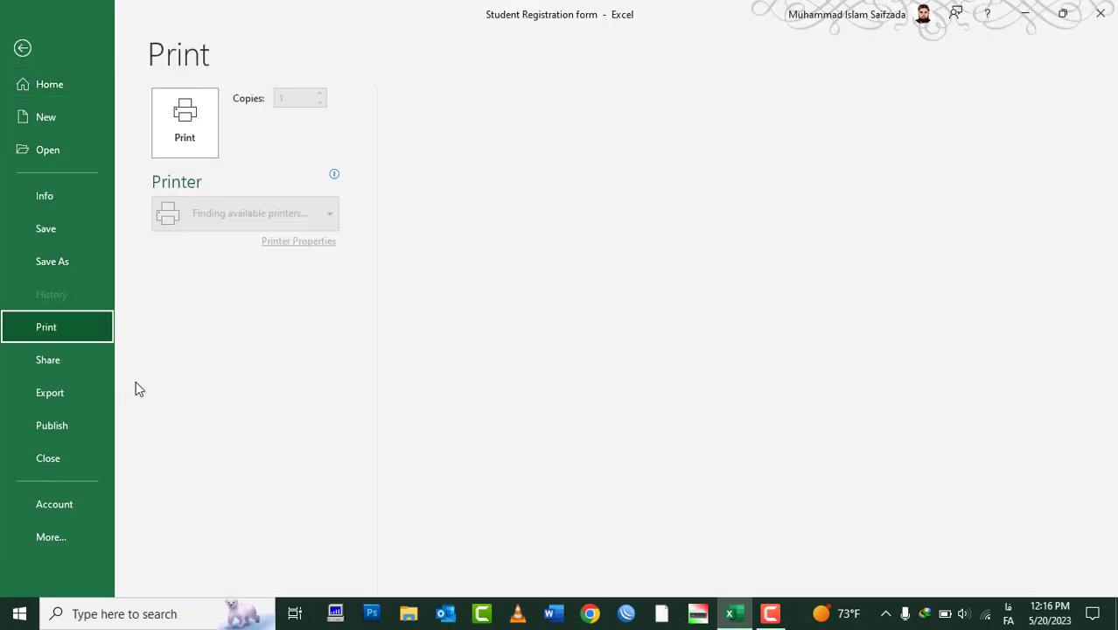
left_click(298, 538)
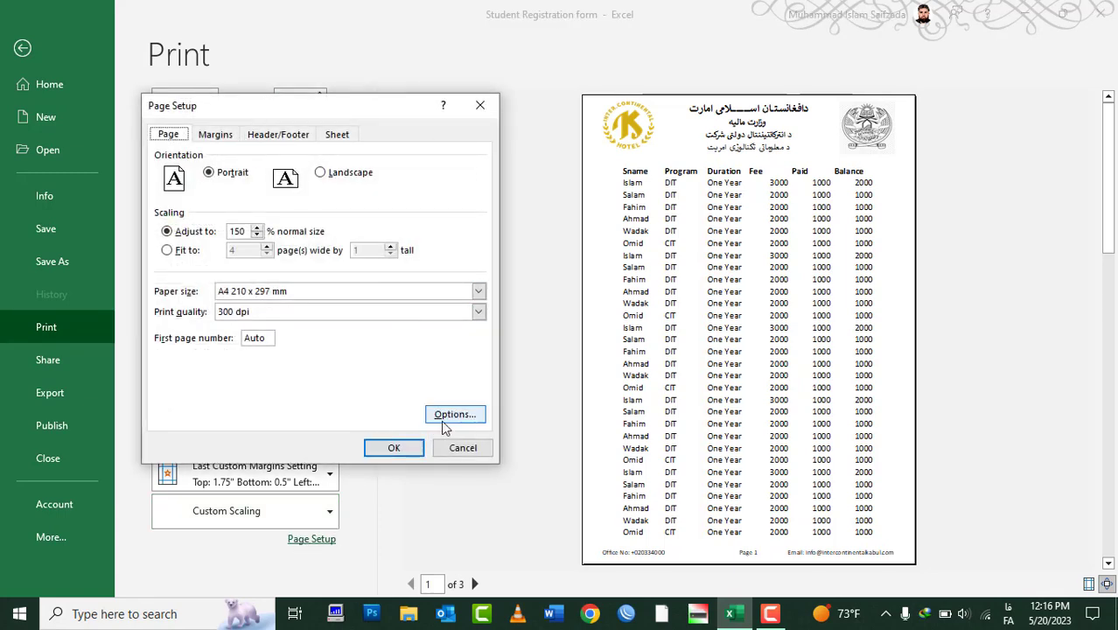
left_click(457, 447)
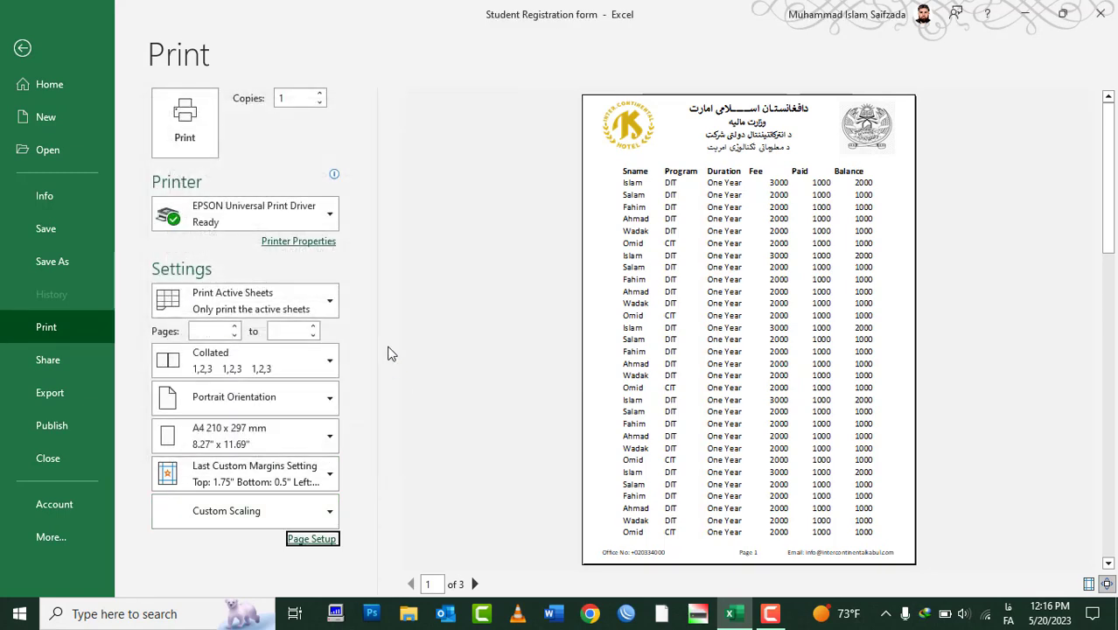
Step: Try Print Selection, then switch back to Print Active Sheets
left_click(266, 303)
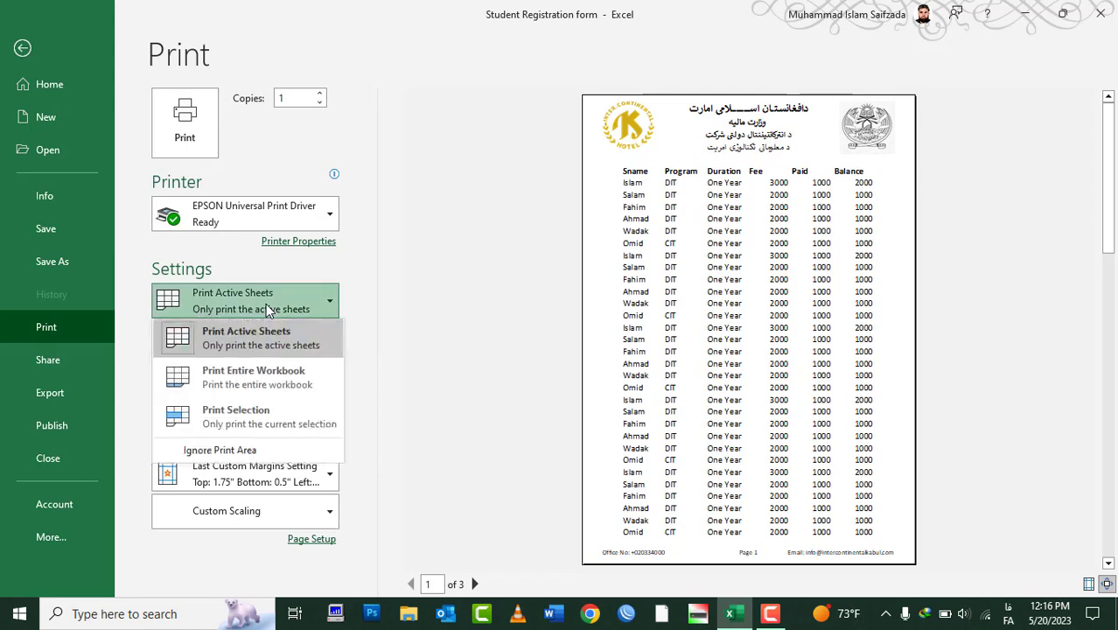
left_click(258, 426)
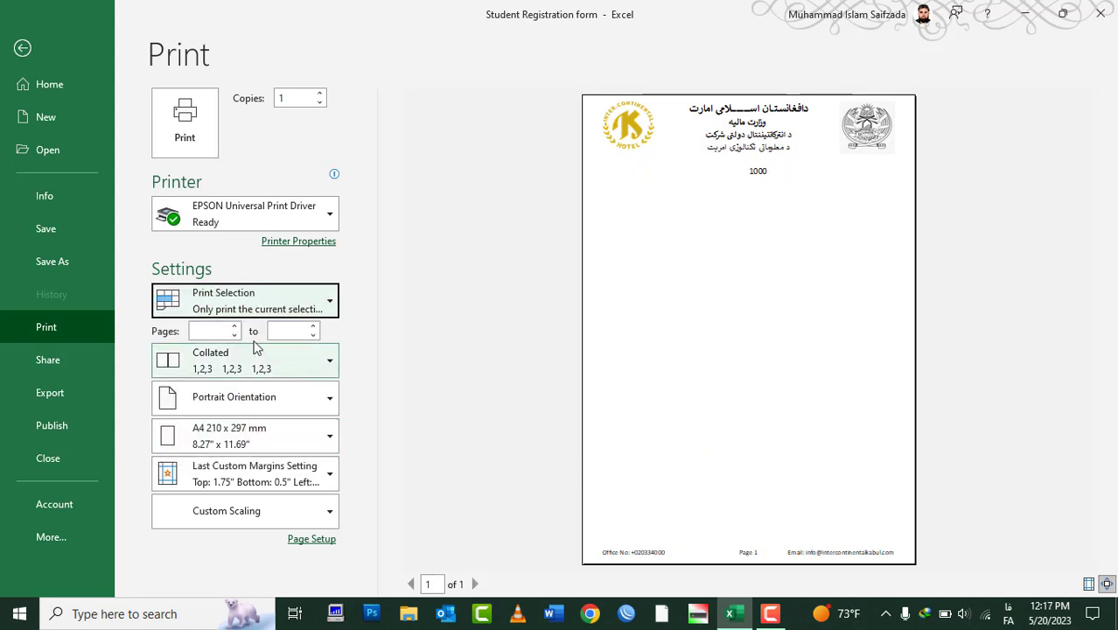
left_click(258, 301)
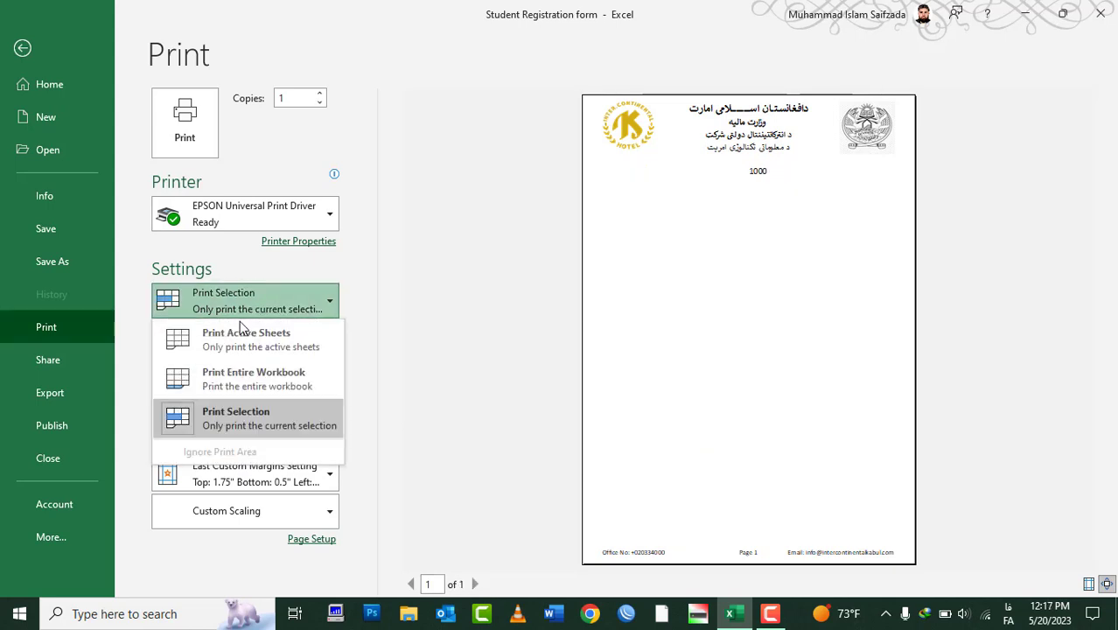
left_click(262, 338)
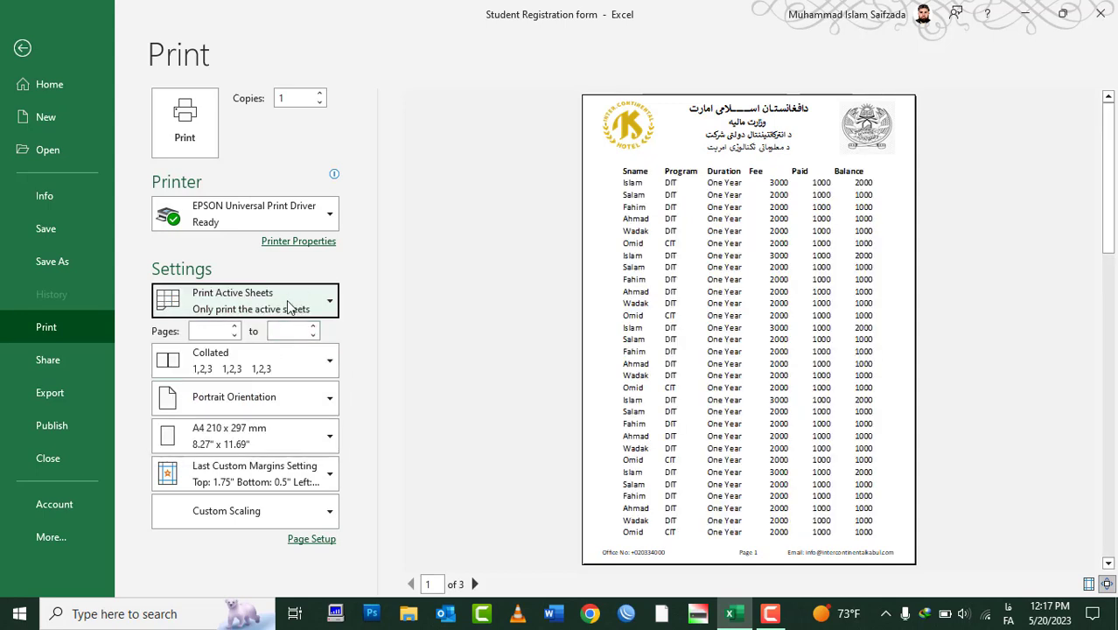
left_click(289, 306)
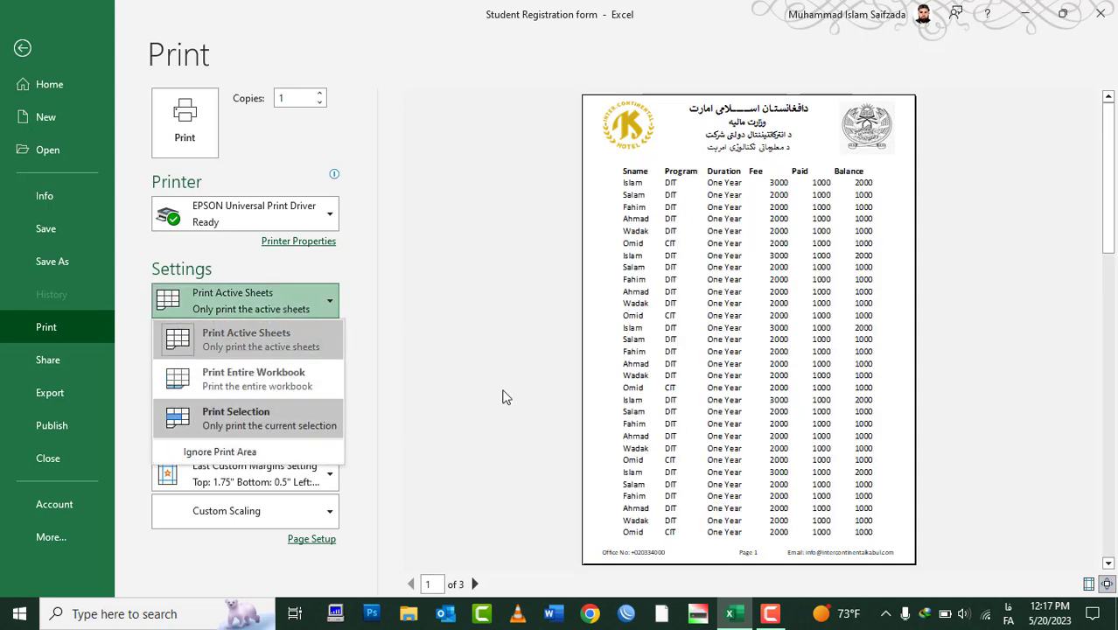
Step: Page through the three-page preview to page 3 and back to page 1
left_click(474, 584)
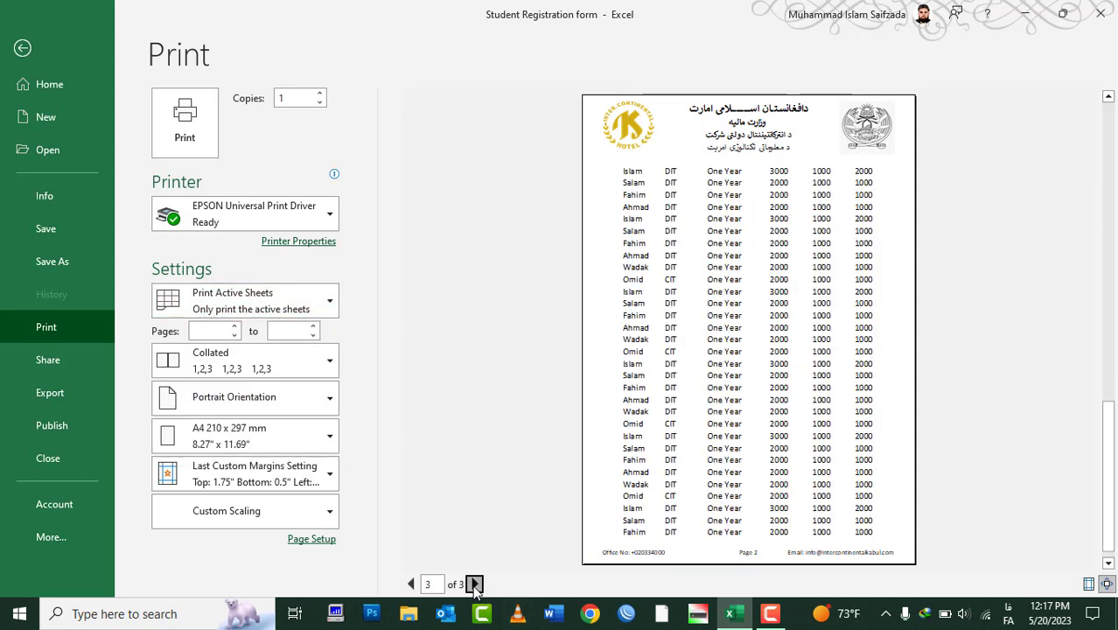
left_click(474, 585)
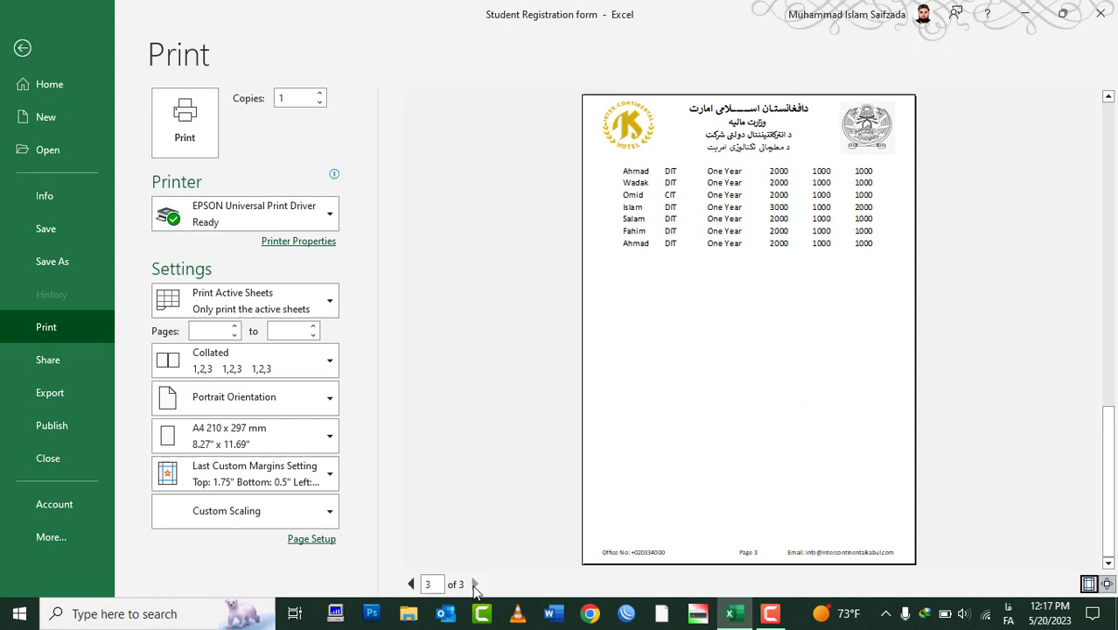
left_click(412, 584)
left_click(412, 584)
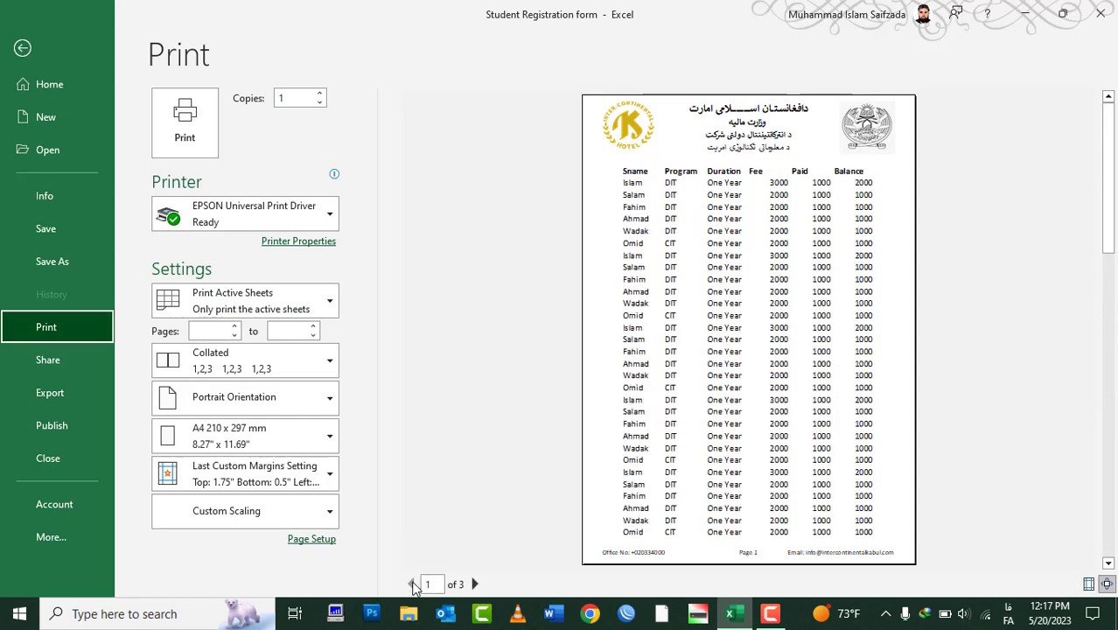
Step: Review Page Setup's Margins, Header/Footer and Sheet tabs and move the dialog aside
left_click(320, 541)
left_click(300, 135)
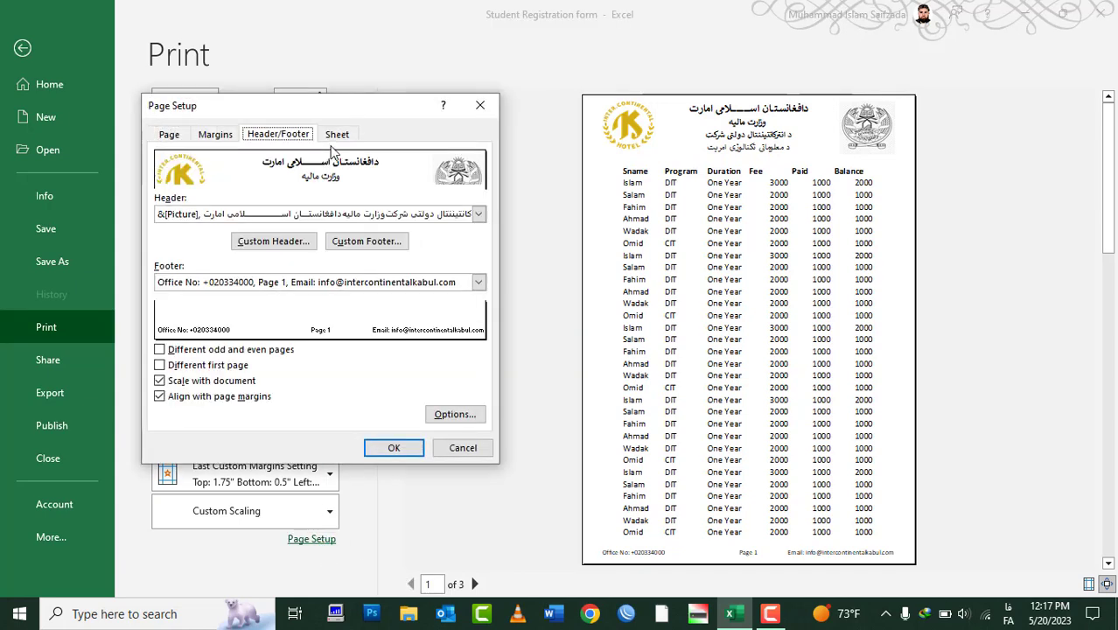
left_click(336, 137)
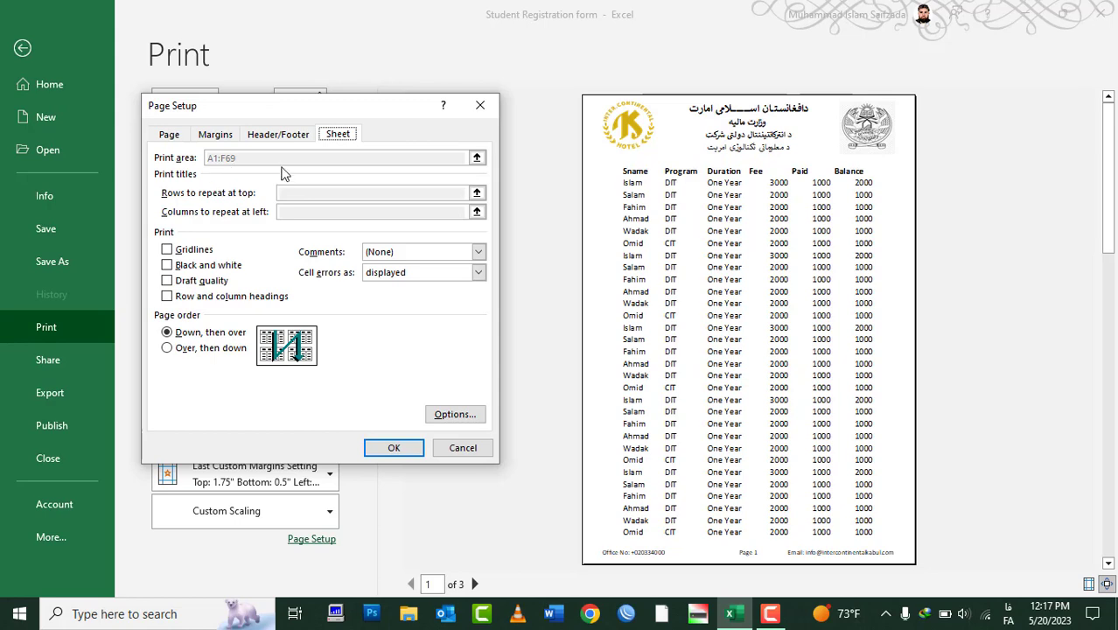
key("Escape")
key("Escape")
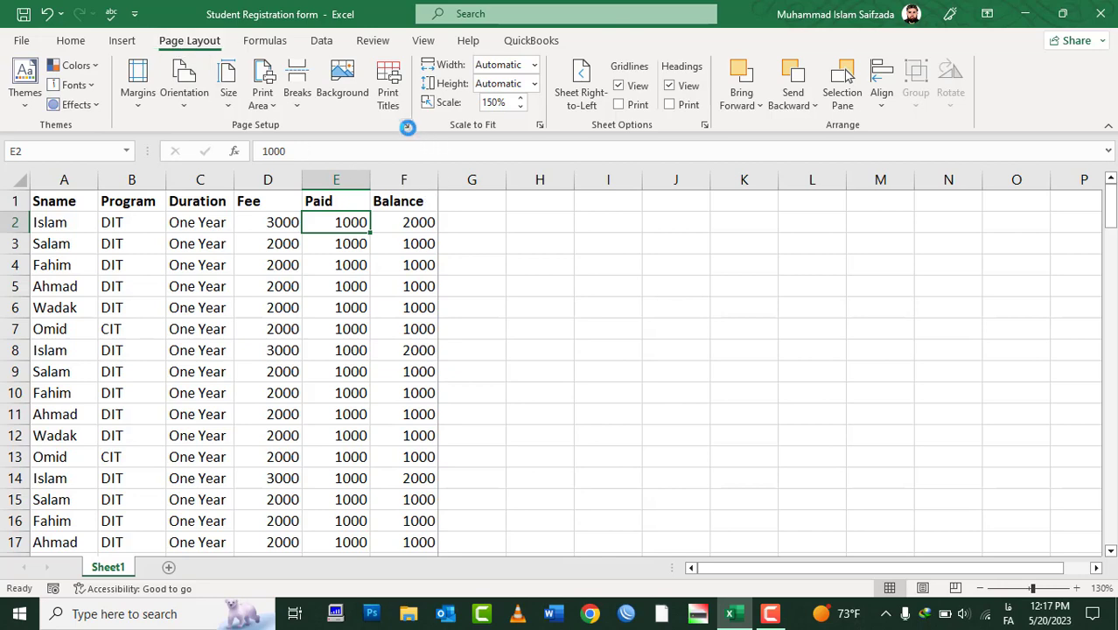
left_click(405, 124)
left_click(229, 136)
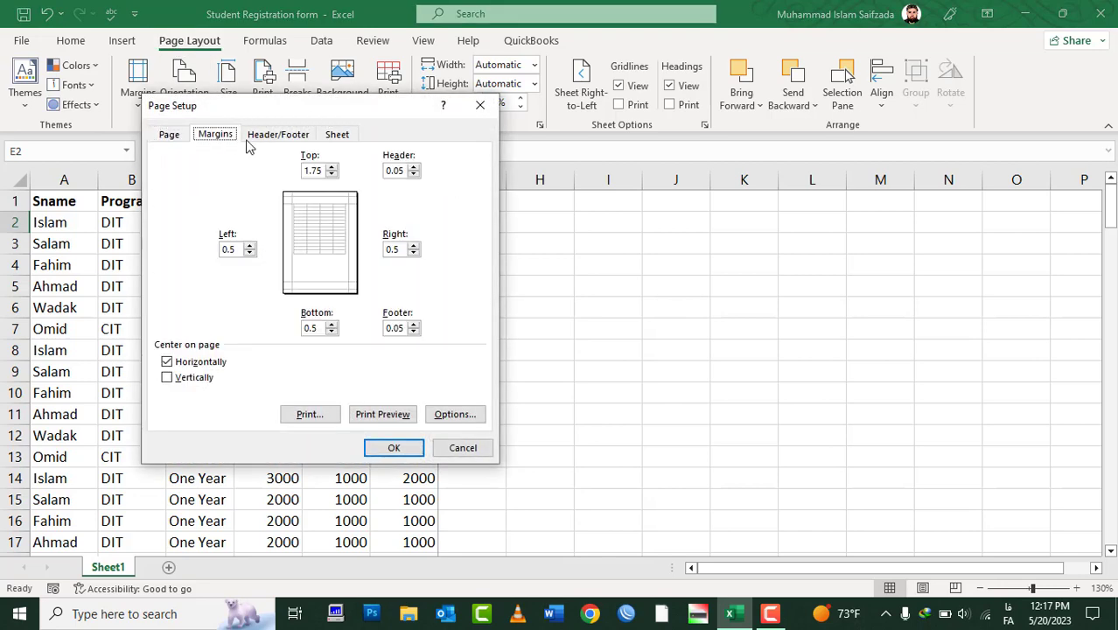
left_click(275, 142)
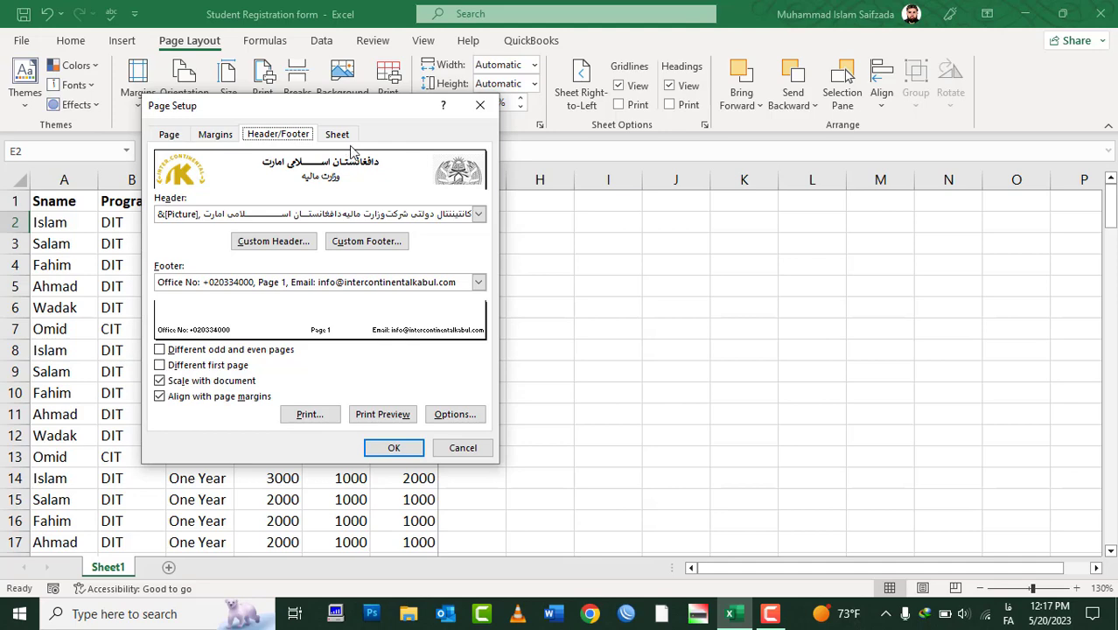
left_click(339, 135)
left_click_drag(339, 108, 797, 67)
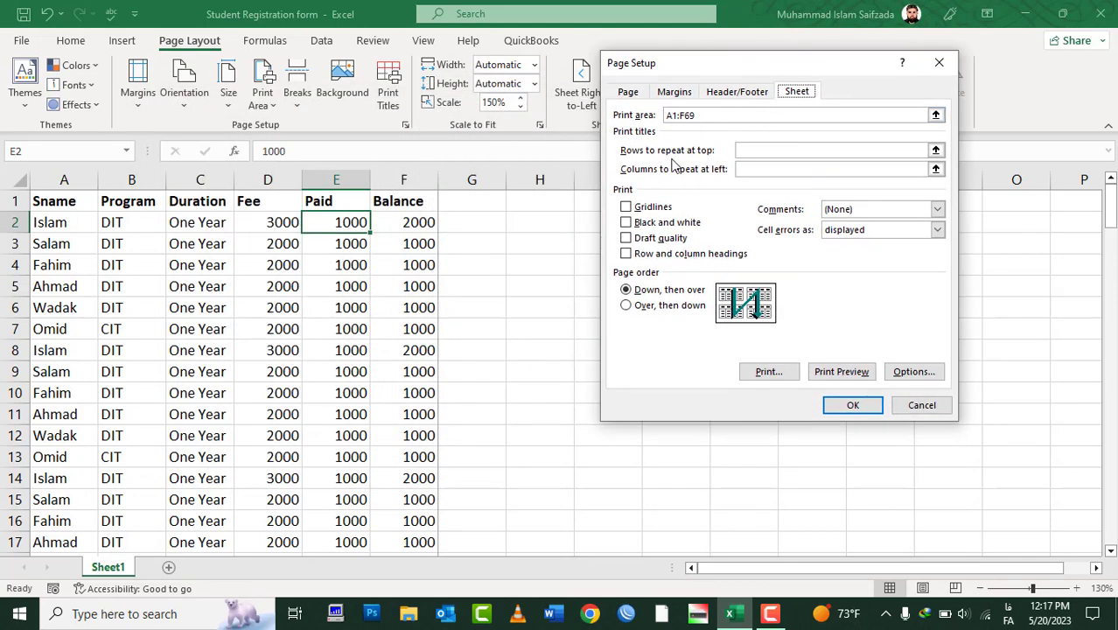
Step: Replace the A1:F69 print area with A1:F4 and confirm with OK
left_click(702, 118)
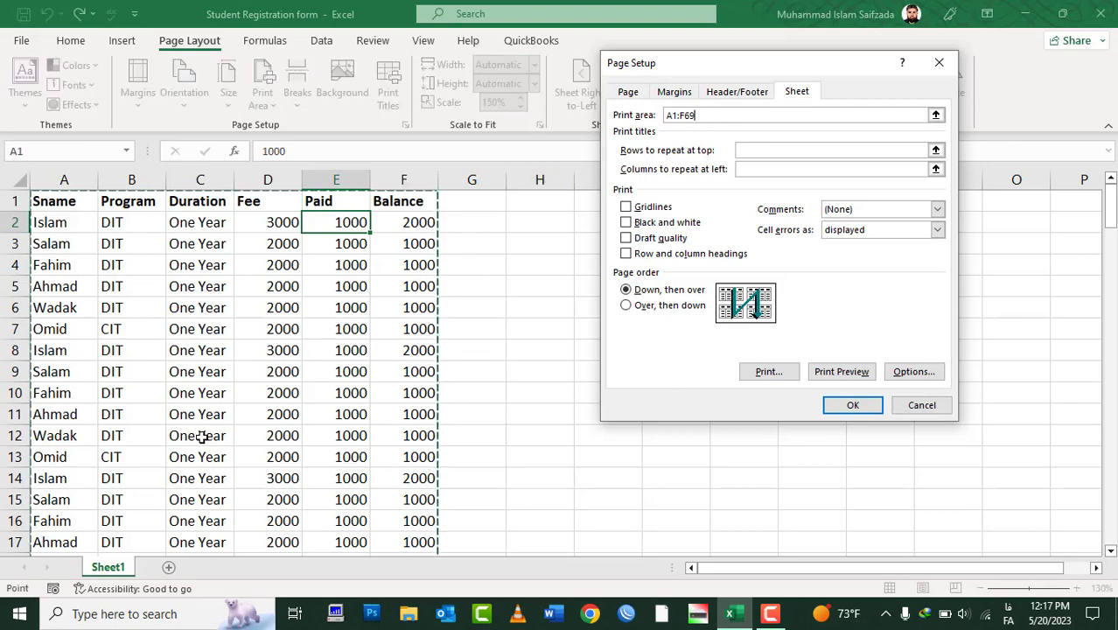
scroll(220, 425, "down", 4)
scroll(224, 425, "down", 3)
scroll(224, 425, "down", 3)
scroll(224, 425, "down", 3)
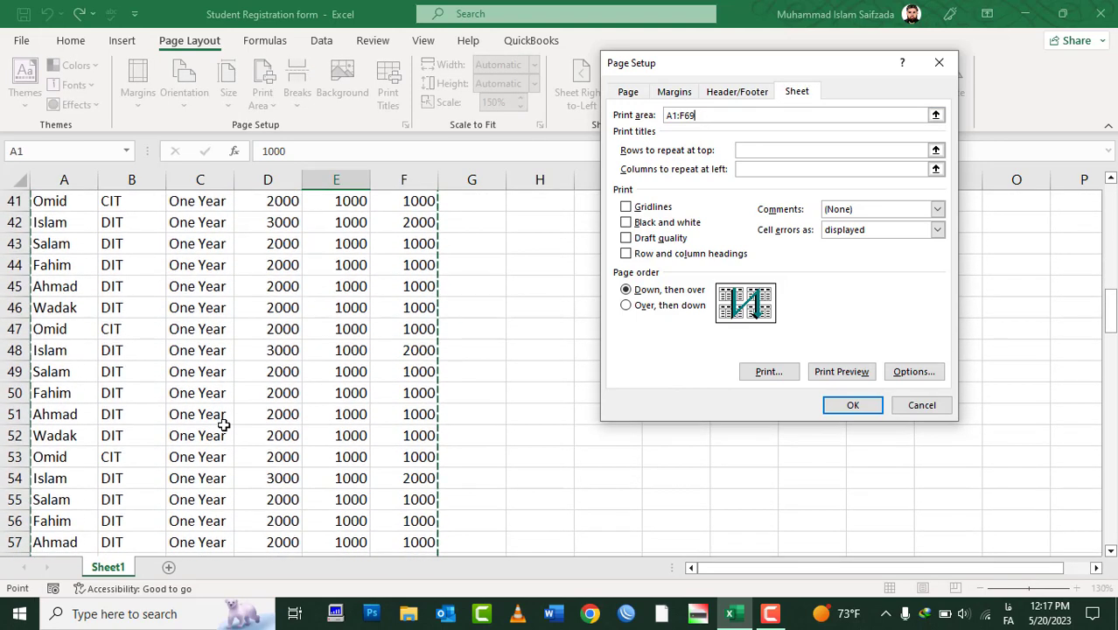
scroll(224, 425, "down", 8)
scroll(224, 425, "up", 9)
scroll(224, 425, "up", 13)
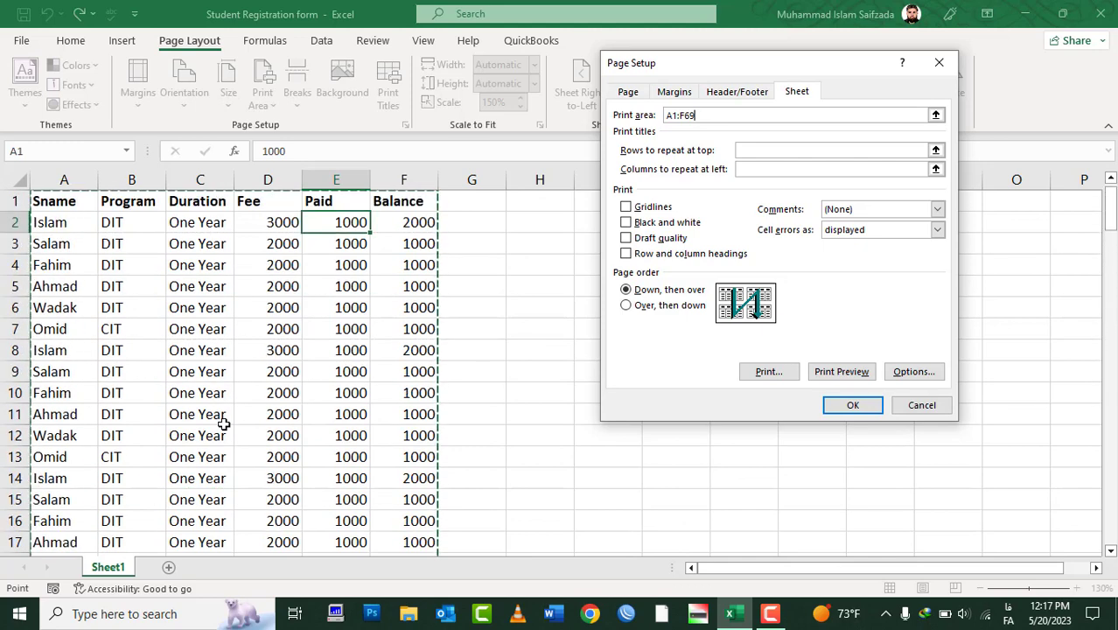
key("BackSpace")
key("BackSpace")
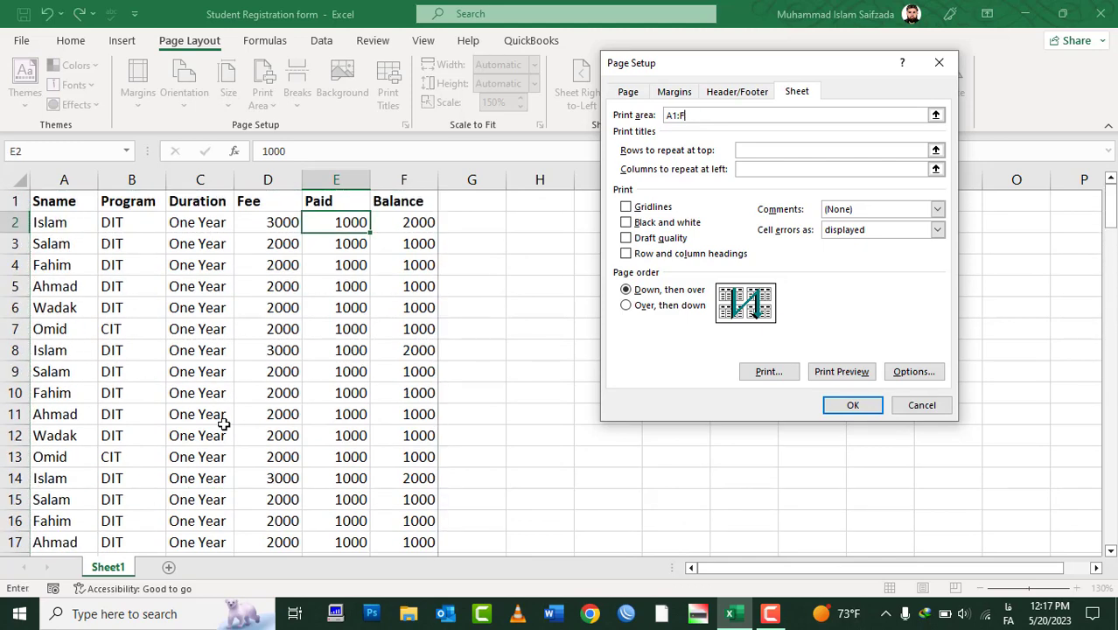
key("BackSpace")
key("BackSpace")
key("BackSpace")
mouse_move(403, 202)
left_mouse_down()
mouse_move(51, 270)
mouse_move(55, 253)
left_mouse_up()
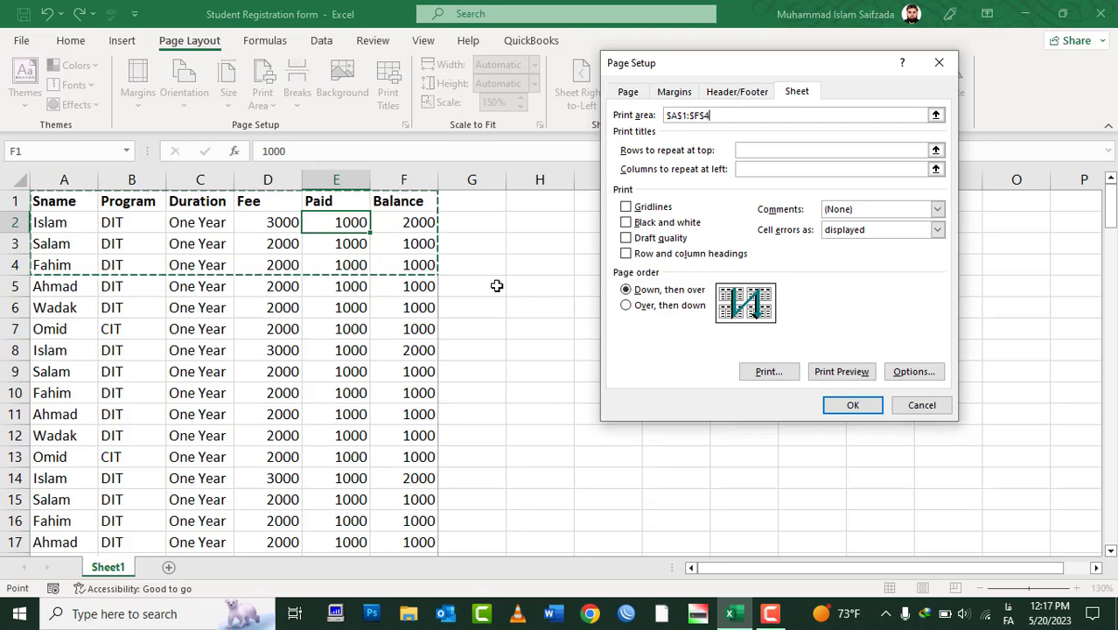
left_click(850, 406)
Step: Open File > Print and check Page Setup's Sheet settings without changing them
left_click(335, 373)
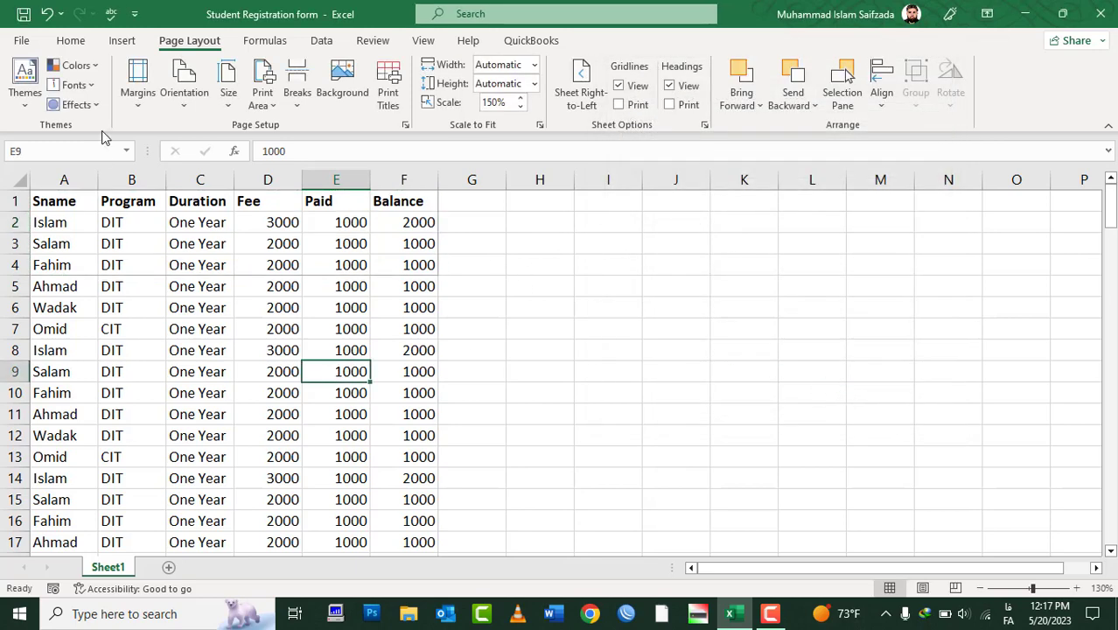
left_click(21, 40)
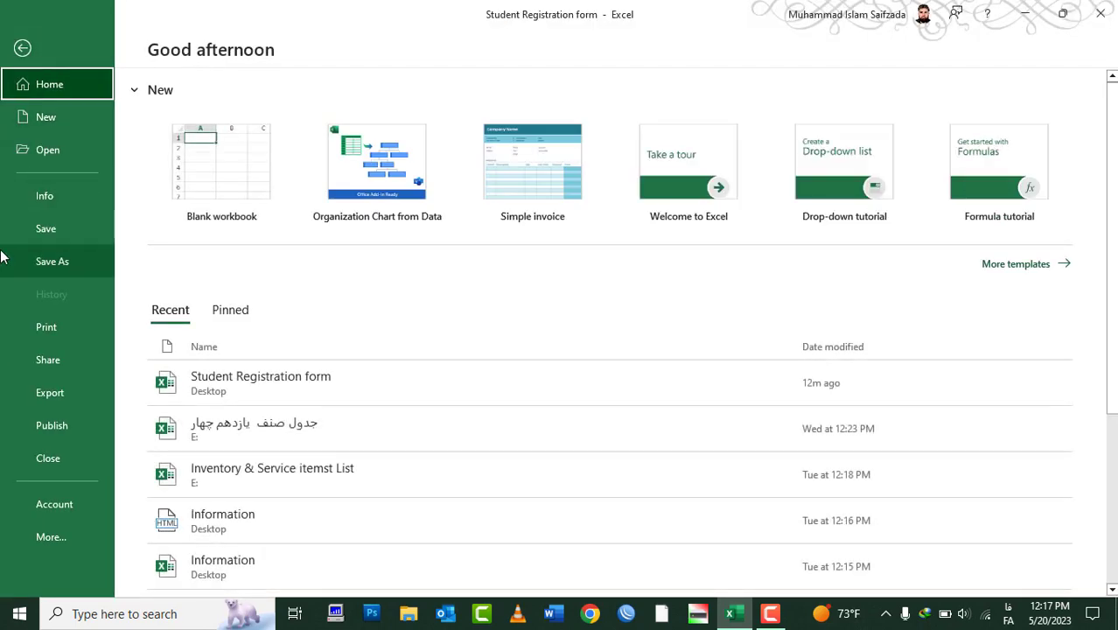
left_click(27, 322)
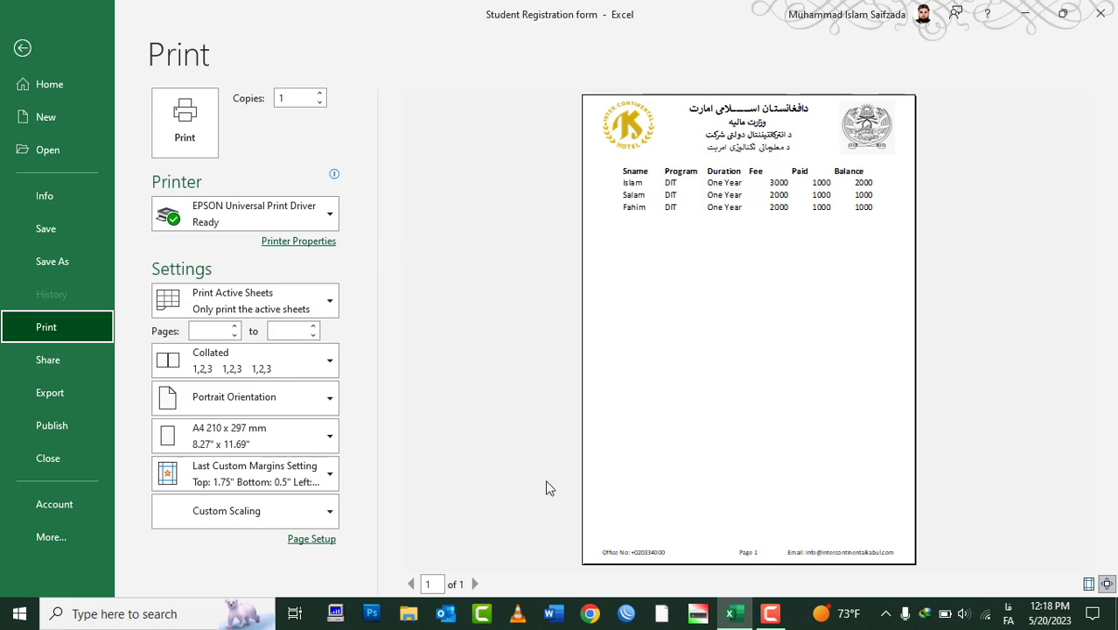
left_click(311, 539)
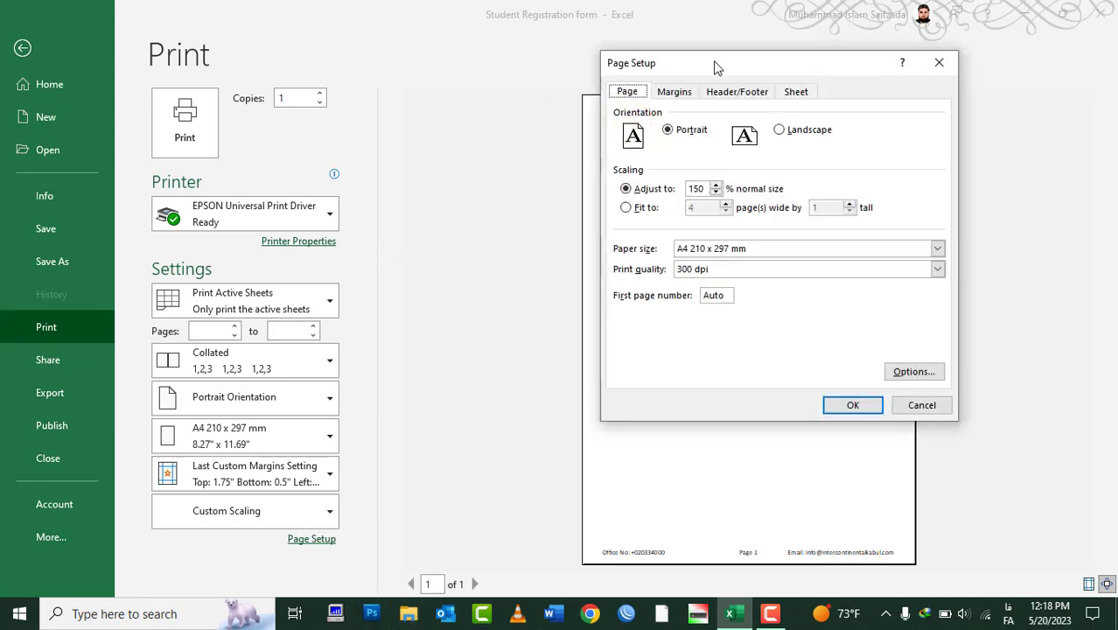
left_click(793, 91)
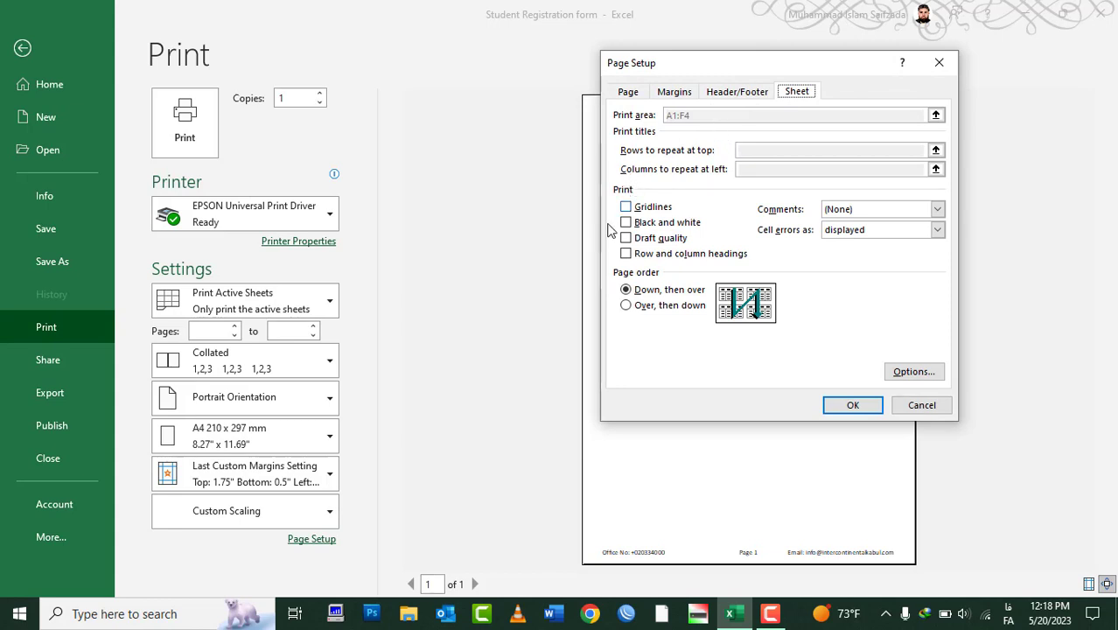
left_click(921, 405)
Step: Choose Ignore Print Area so the whole sheet previews on 5 pages, then return
left_click(313, 221)
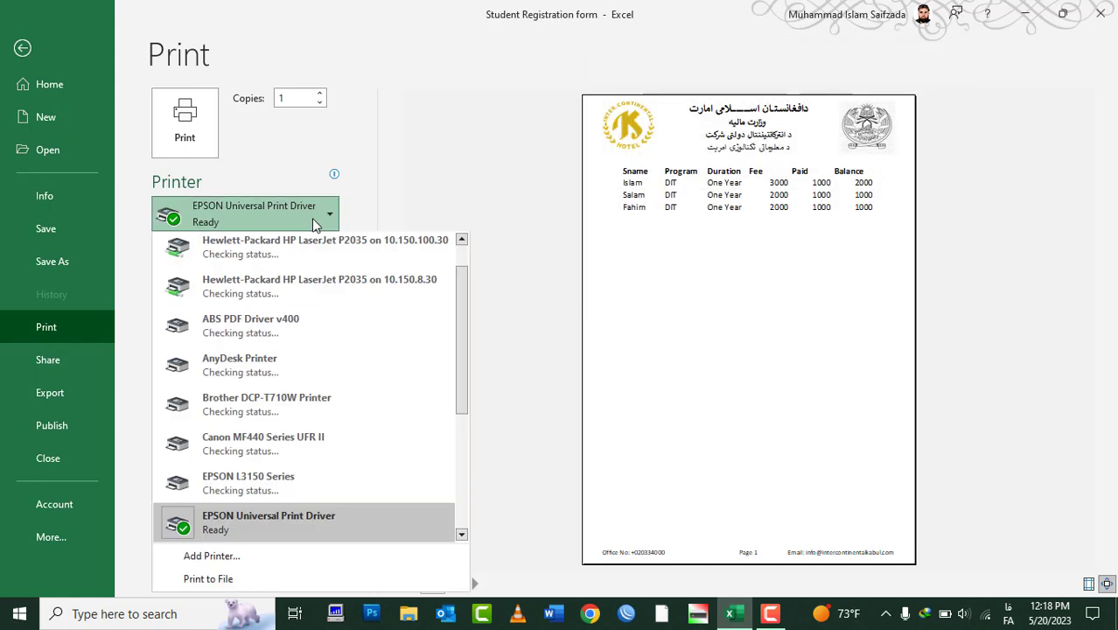
left_click(313, 221)
left_click(270, 304)
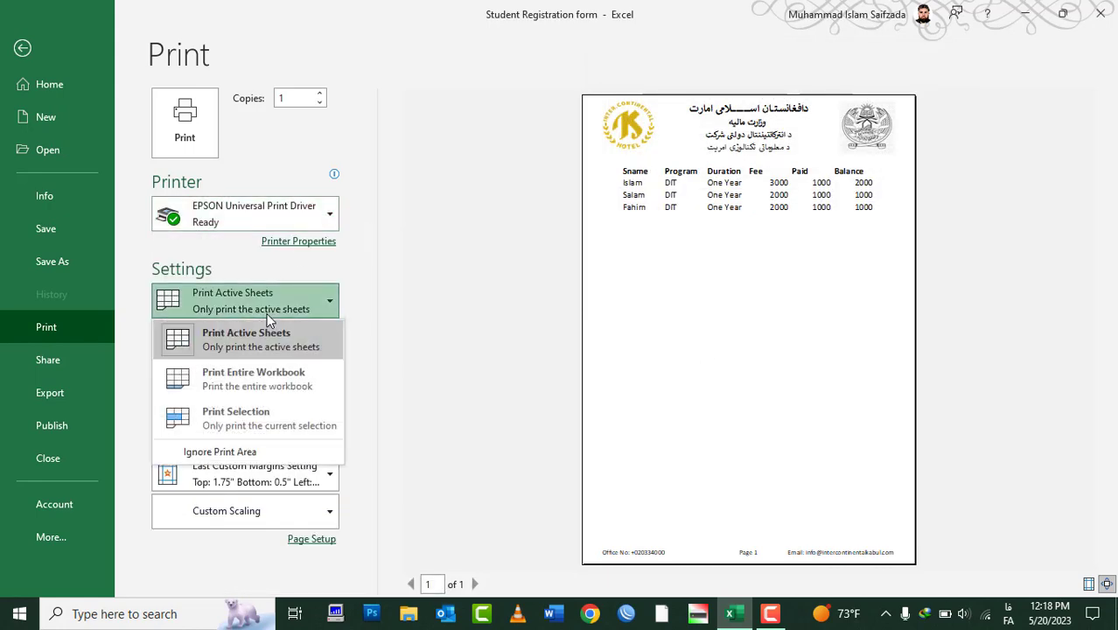
left_click(257, 454)
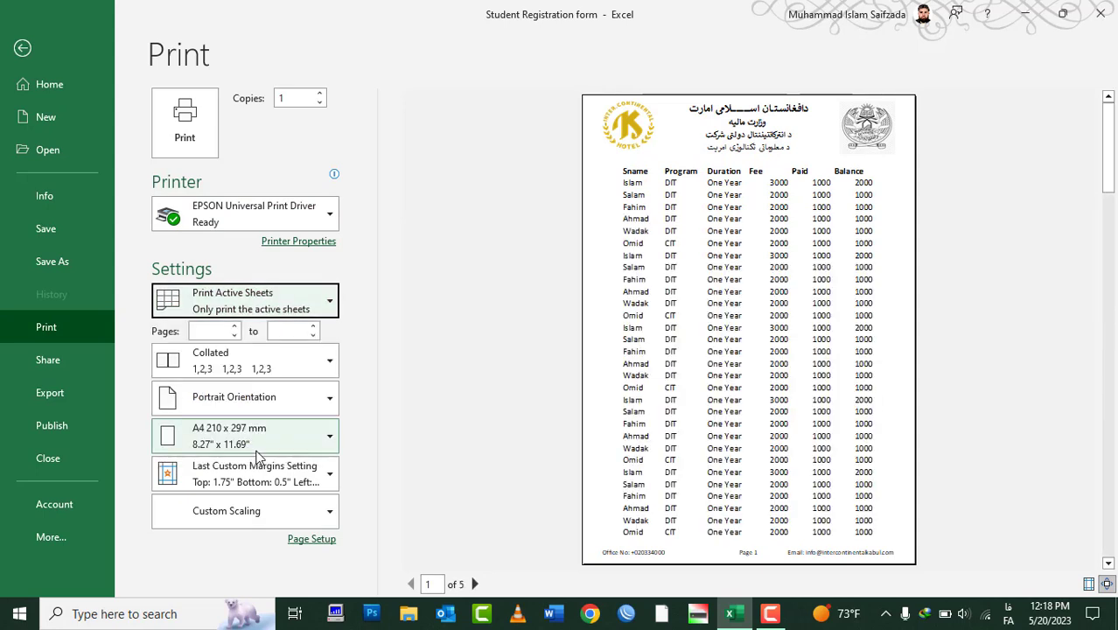
key("Escape")
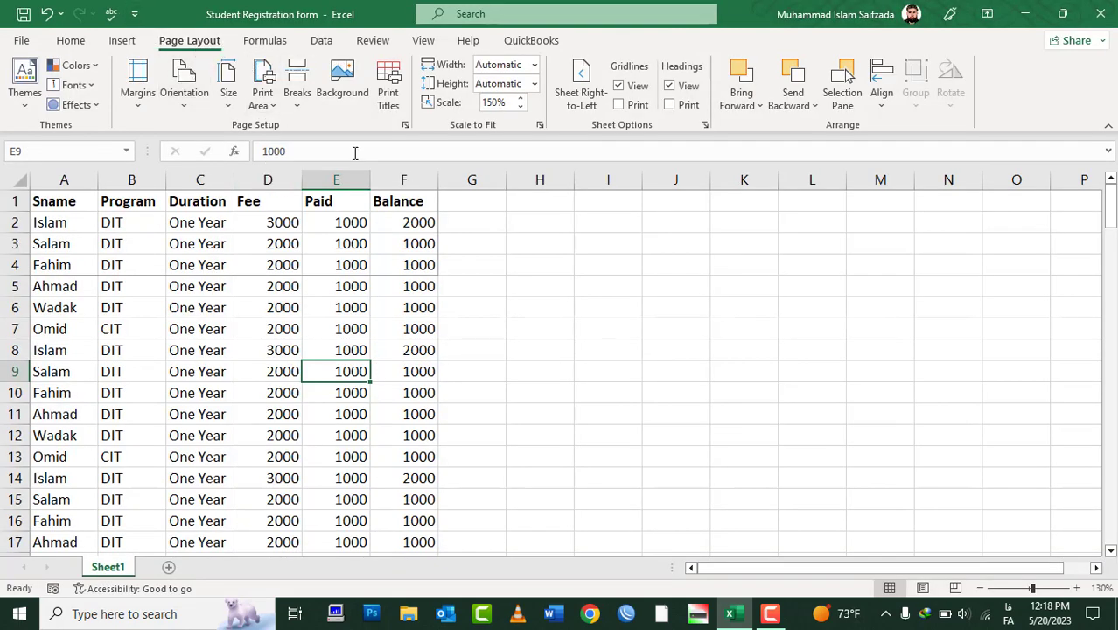
Step: Delete A1:F4 from the Print area box on Page Setup's Sheet tab and confirm
left_click(406, 125)
left_click(795, 91)
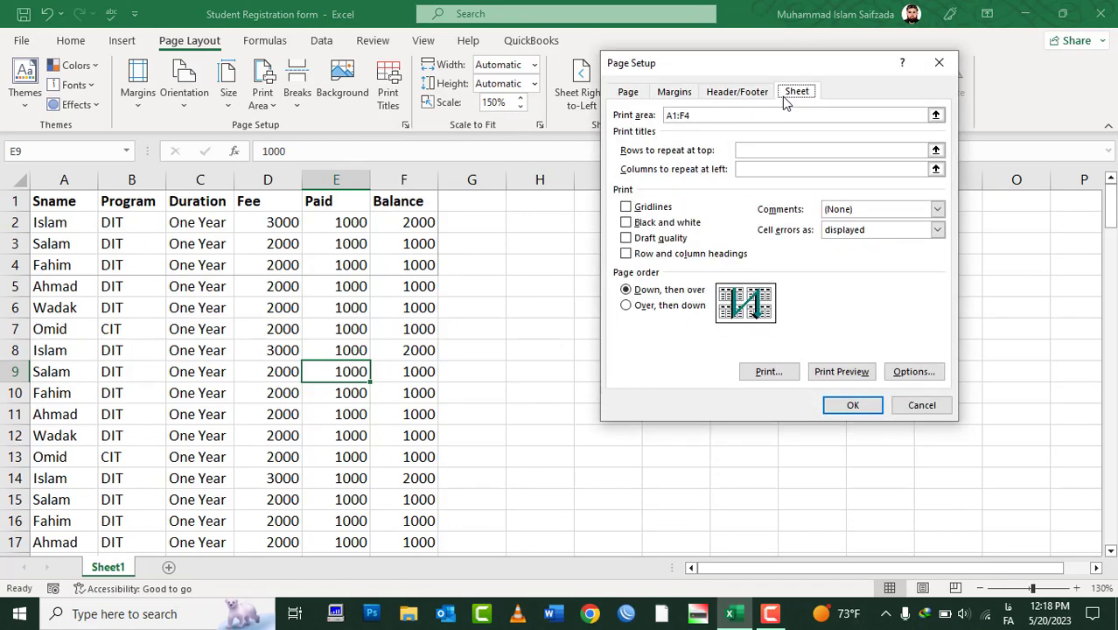
left_click(705, 116)
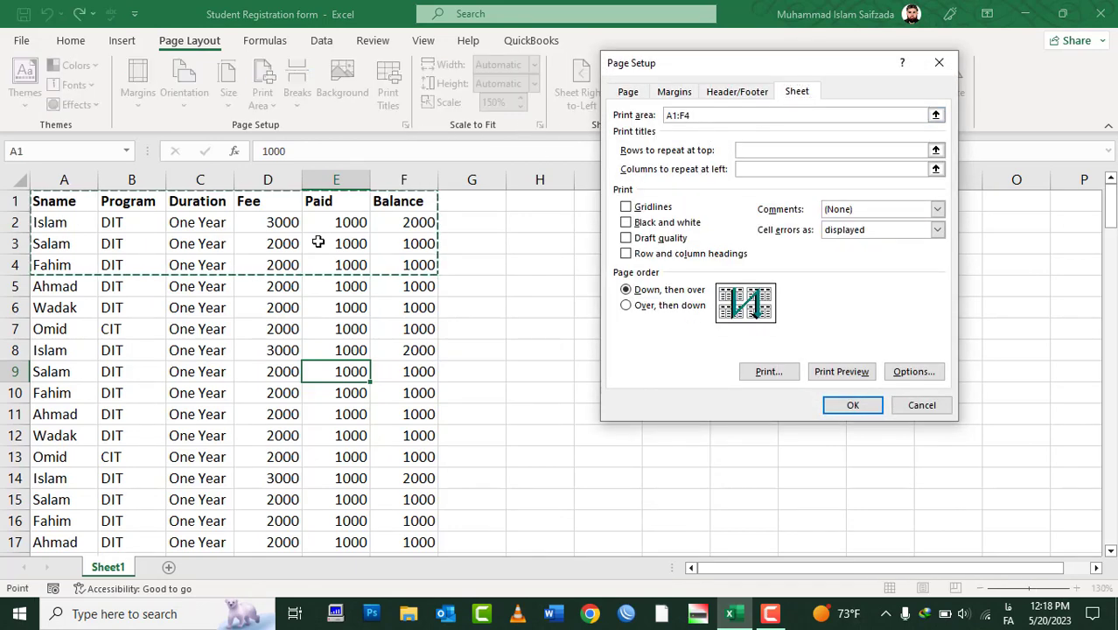
key("BackSpace")
key("BackSpace")
key("BackSpace")
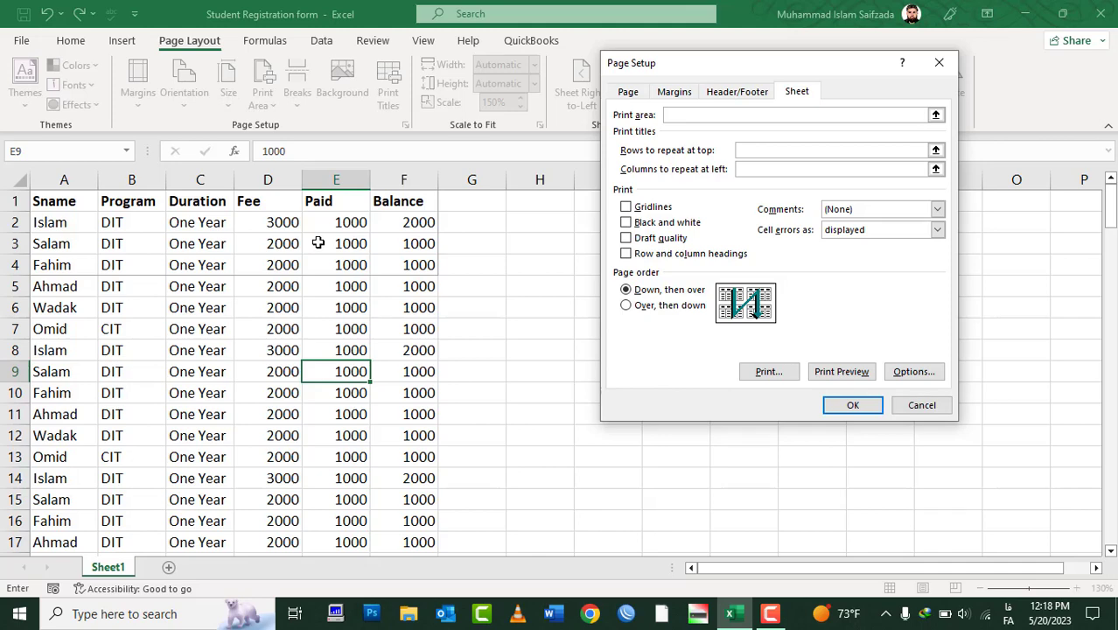
left_click(867, 405)
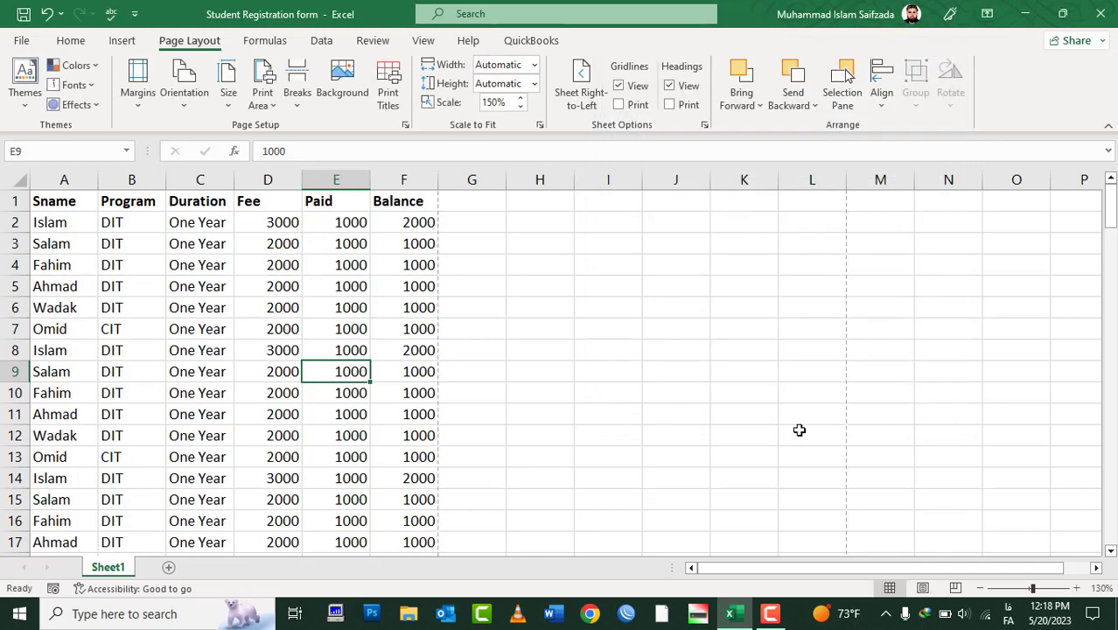
key("ctrl+p")
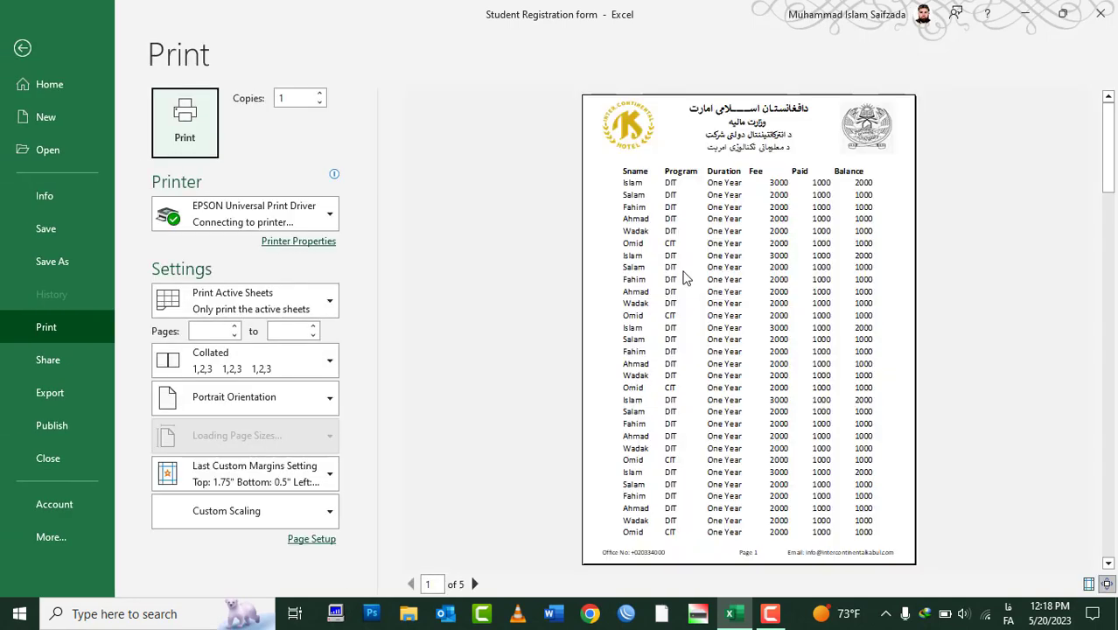
left_click(475, 583)
left_click(475, 583)
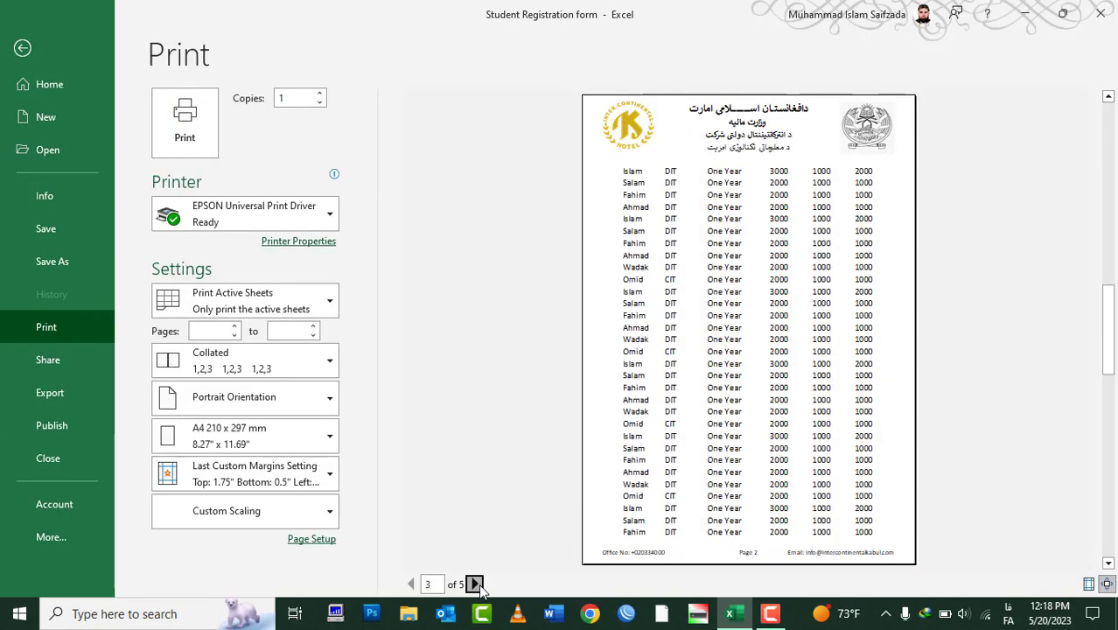
left_click(474, 584)
left_click(474, 584)
left_click(411, 584)
left_click(410, 584)
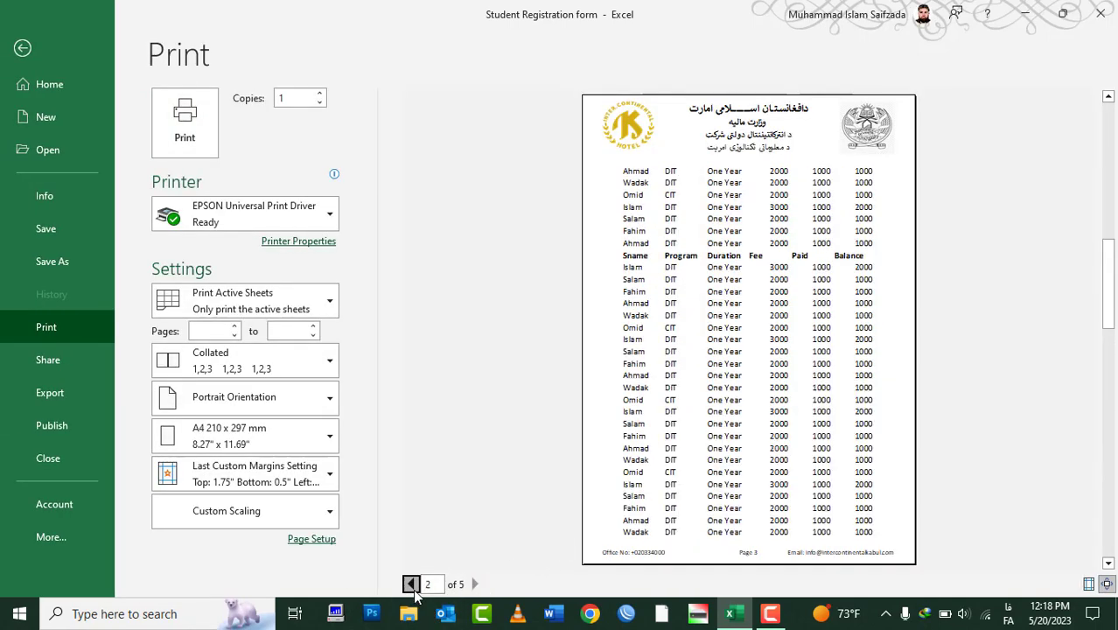
left_click(411, 583)
left_click(411, 584)
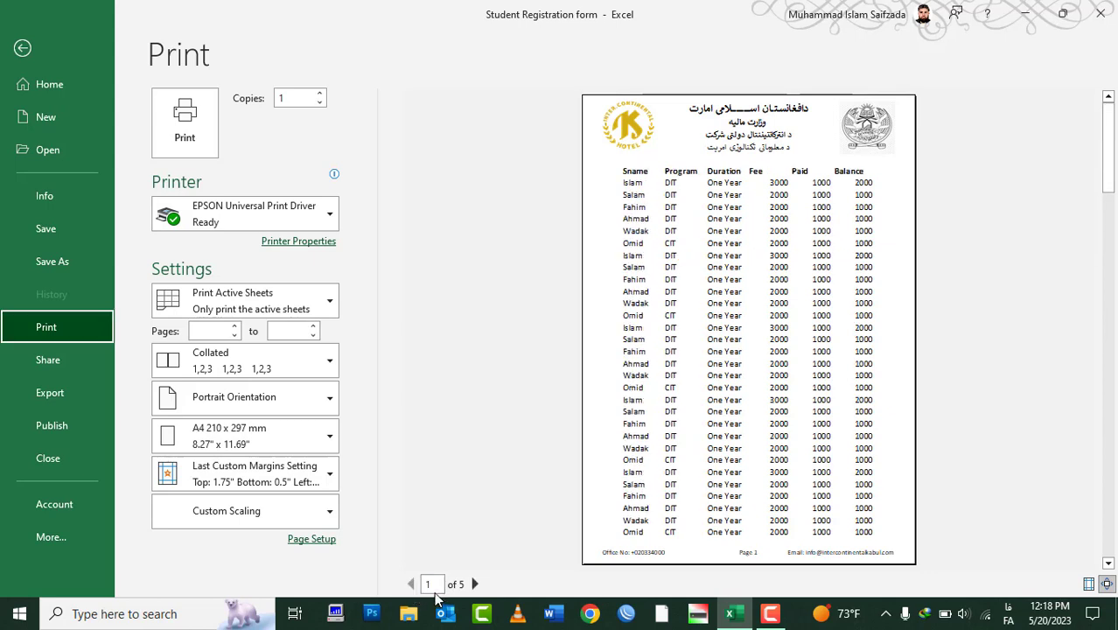
left_click(433, 584)
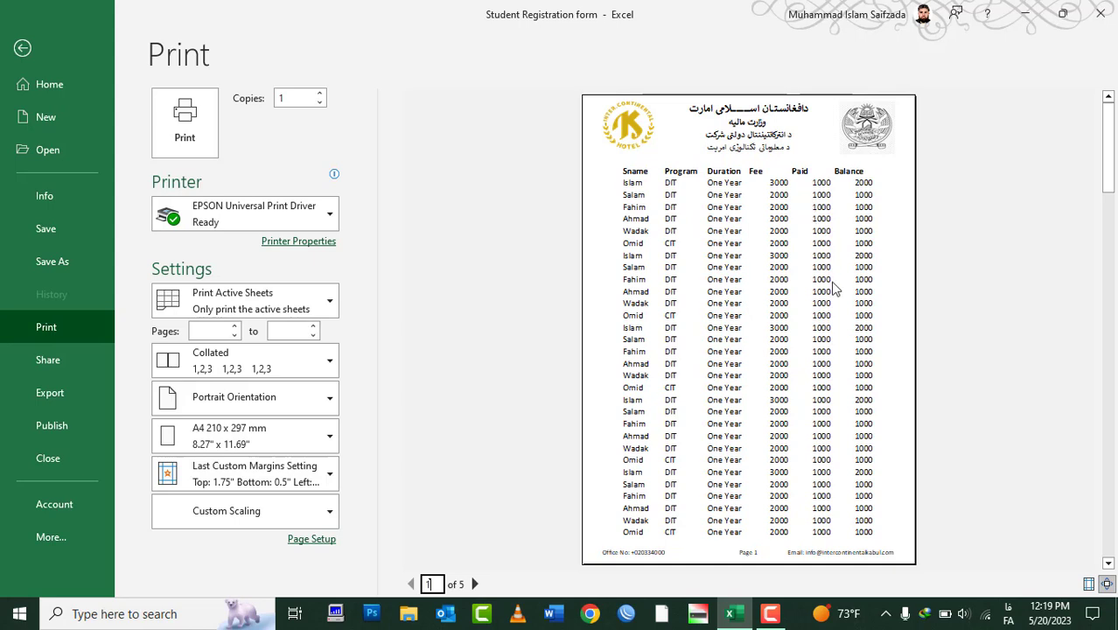
left_click(475, 583)
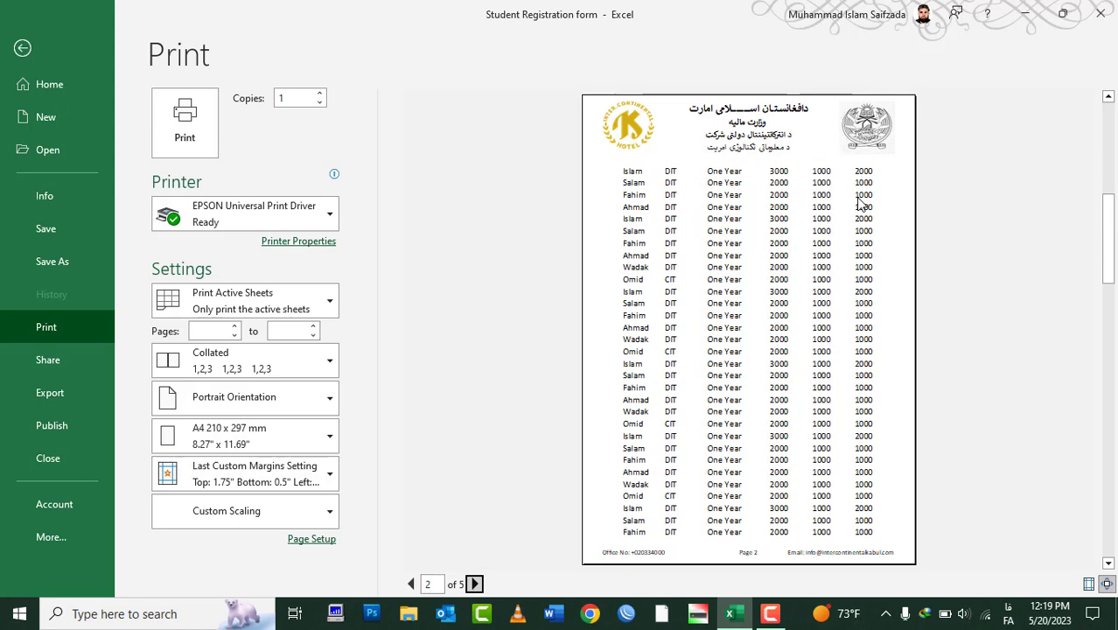
key("Tab")
left_click(474, 584)
left_click(474, 584)
left_click(474, 584)
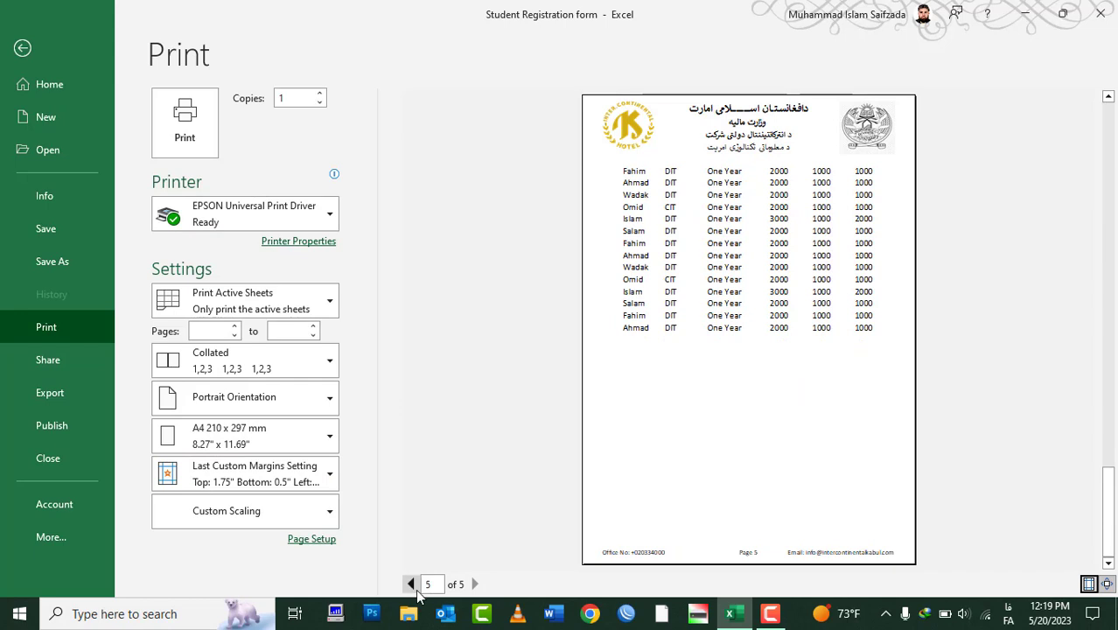
left_click(412, 585)
left_click(412, 584)
left_click(412, 585)
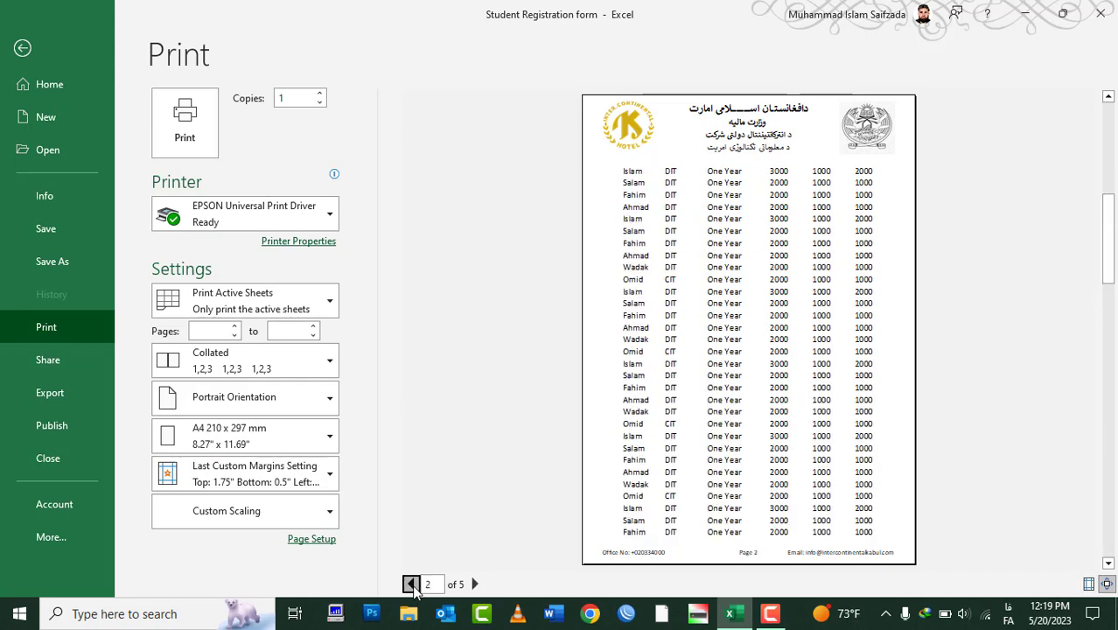
left_click(413, 586)
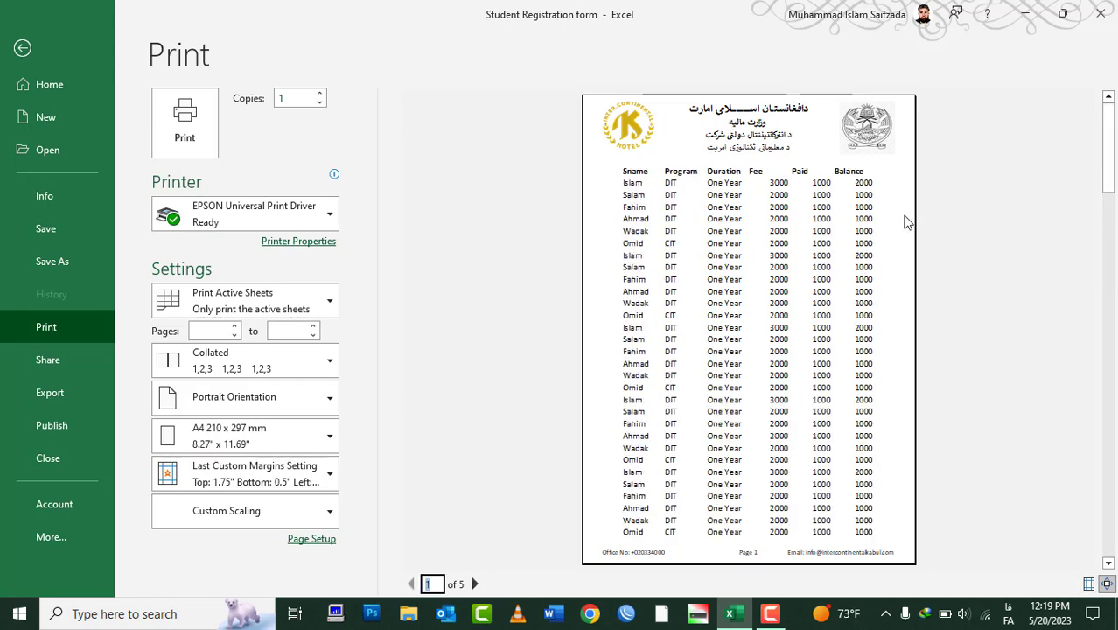
left_click(21, 49)
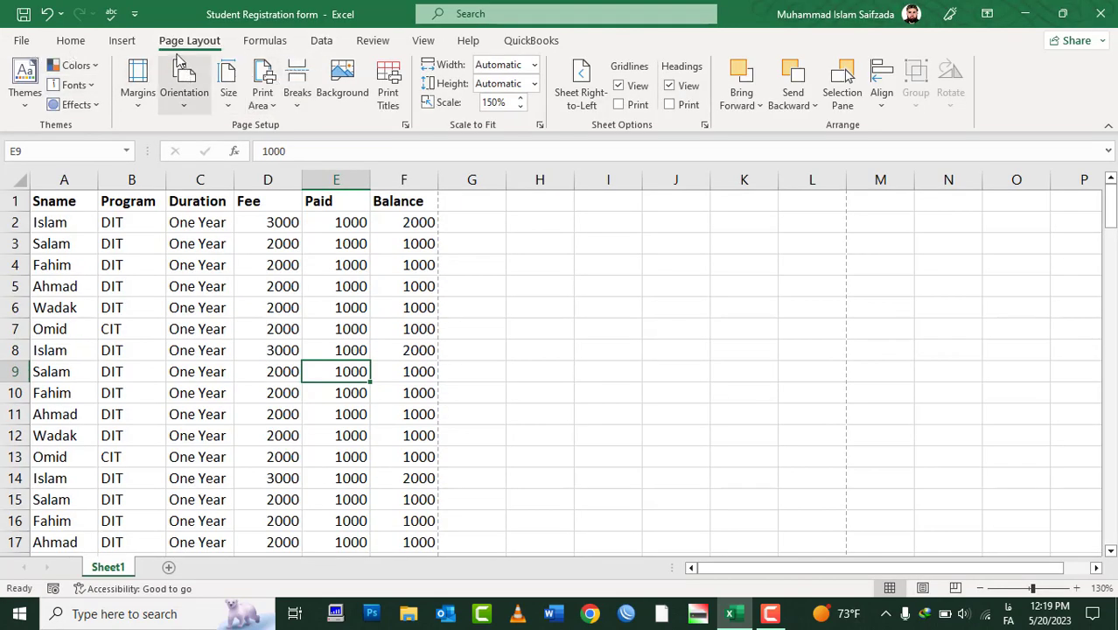
Step: Set Rows to repeat at top to $1:$1 on Page Setup's Sheet tab and confirm
left_click(405, 125)
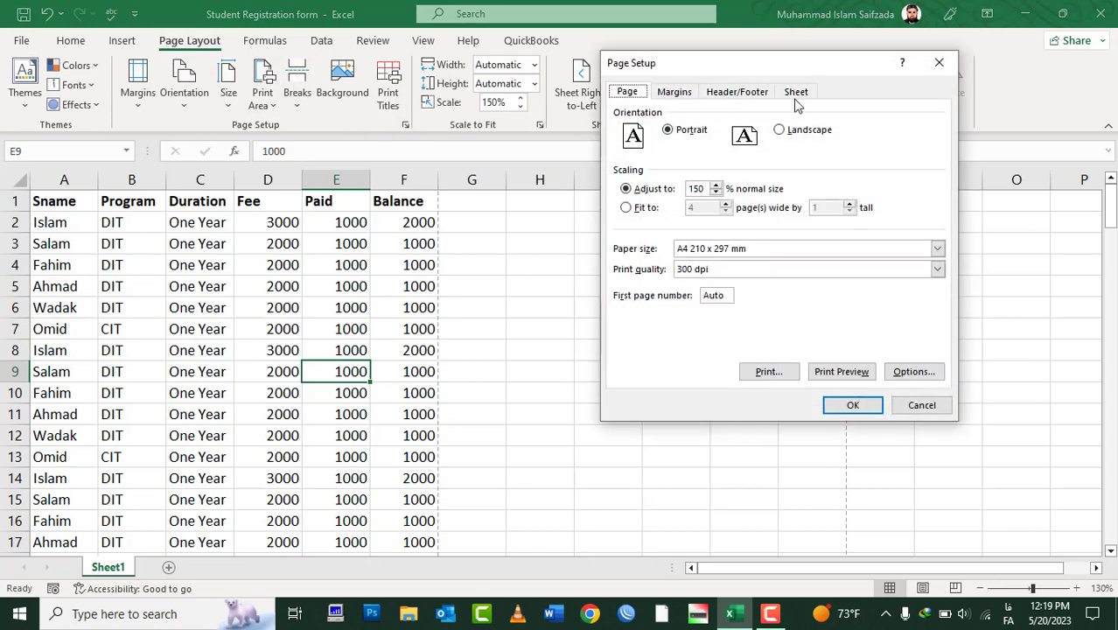
left_click(797, 93)
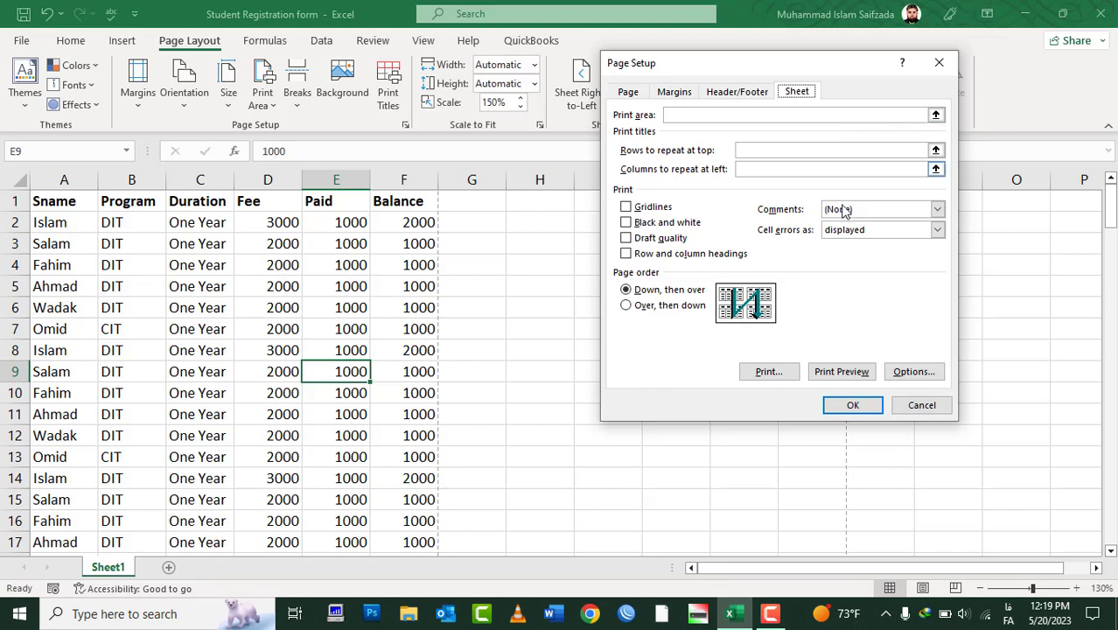
left_click(748, 151)
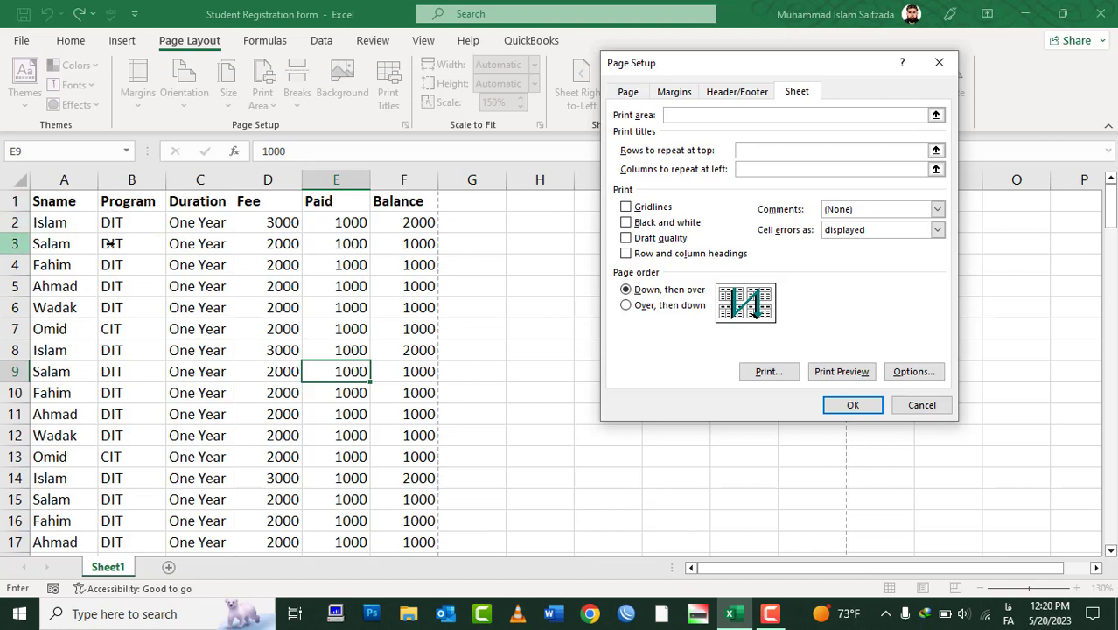
left_click(936, 152)
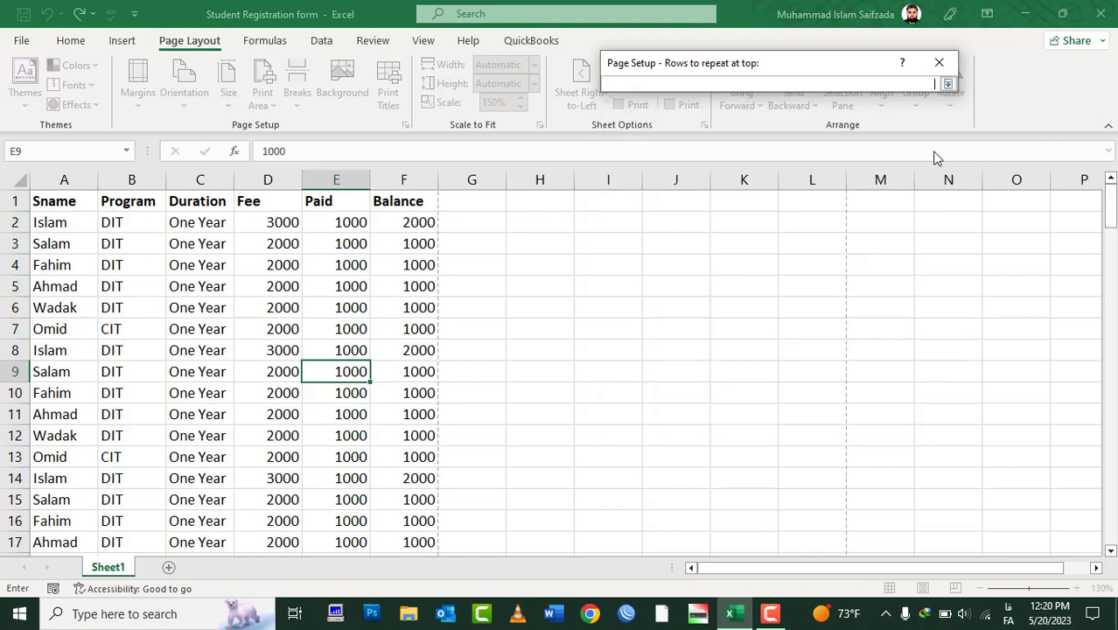
left_click(39, 203)
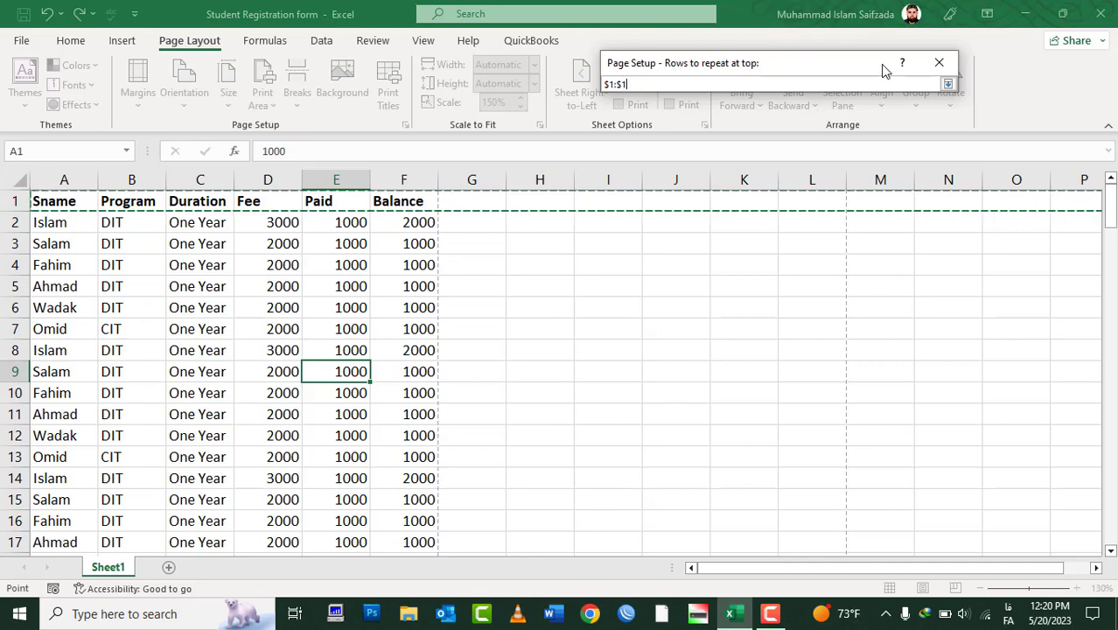
left_click(948, 84)
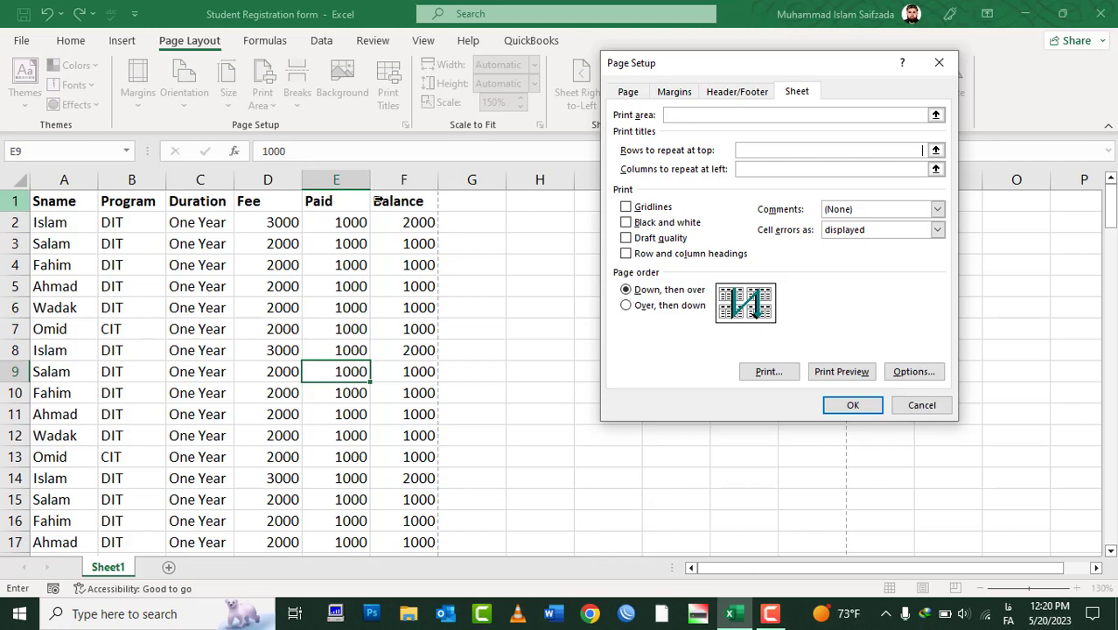
left_click(378, 201)
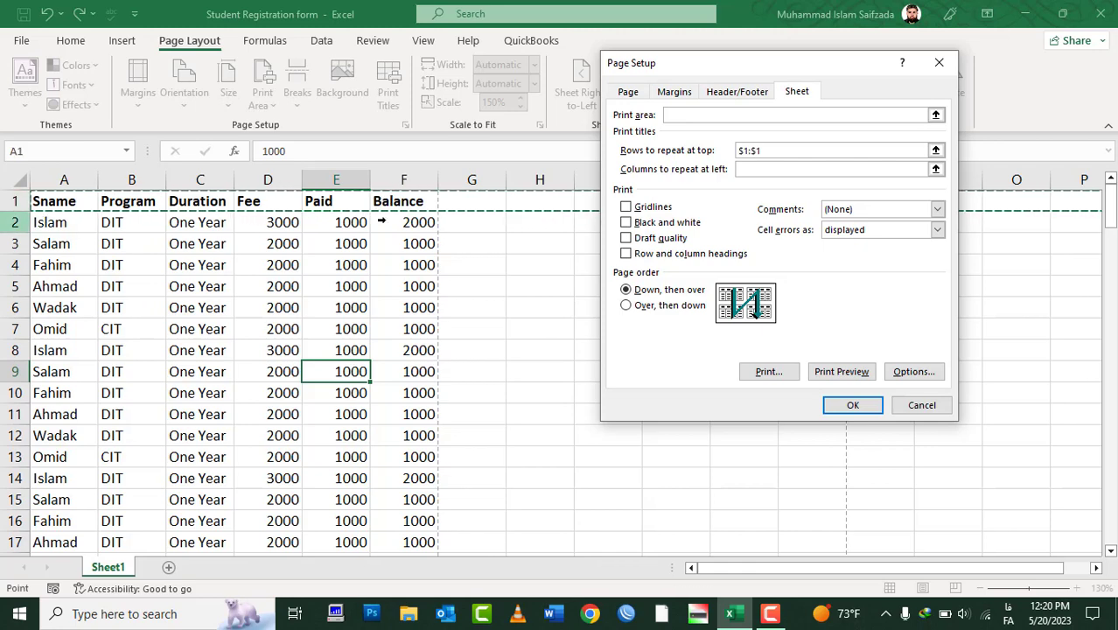
left_click(853, 404)
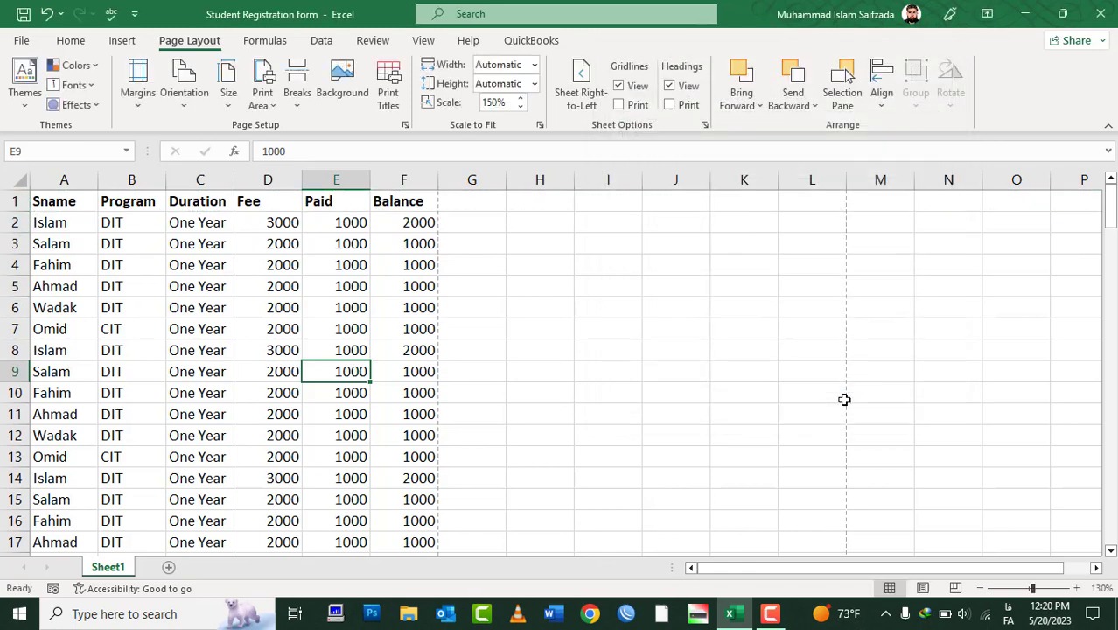
left_click(435, 349)
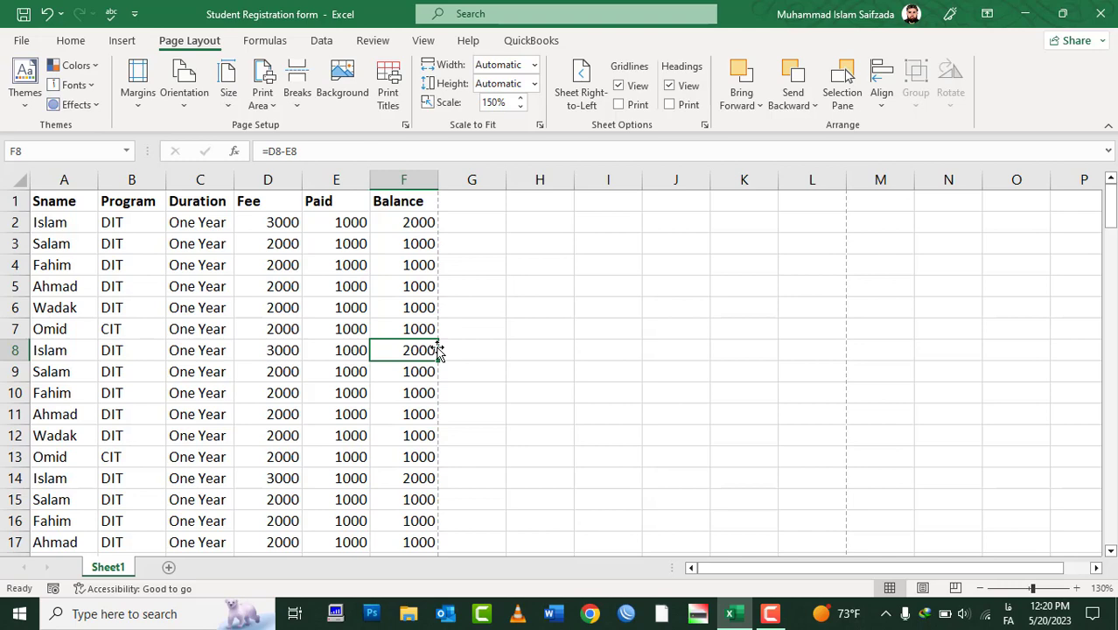
key("ctrl+p")
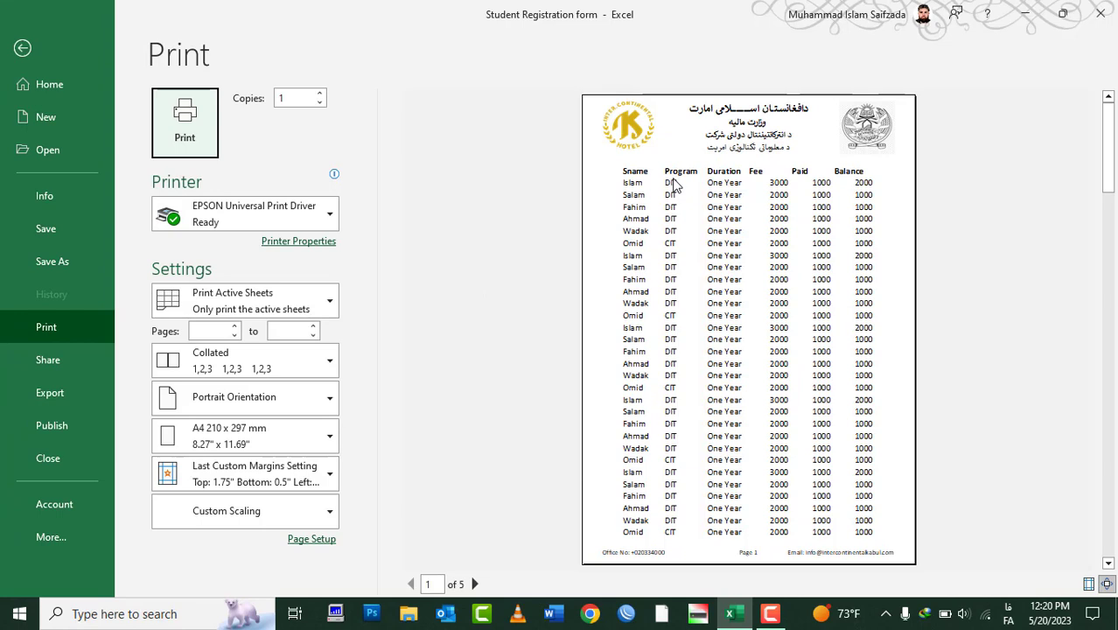
left_click(473, 584)
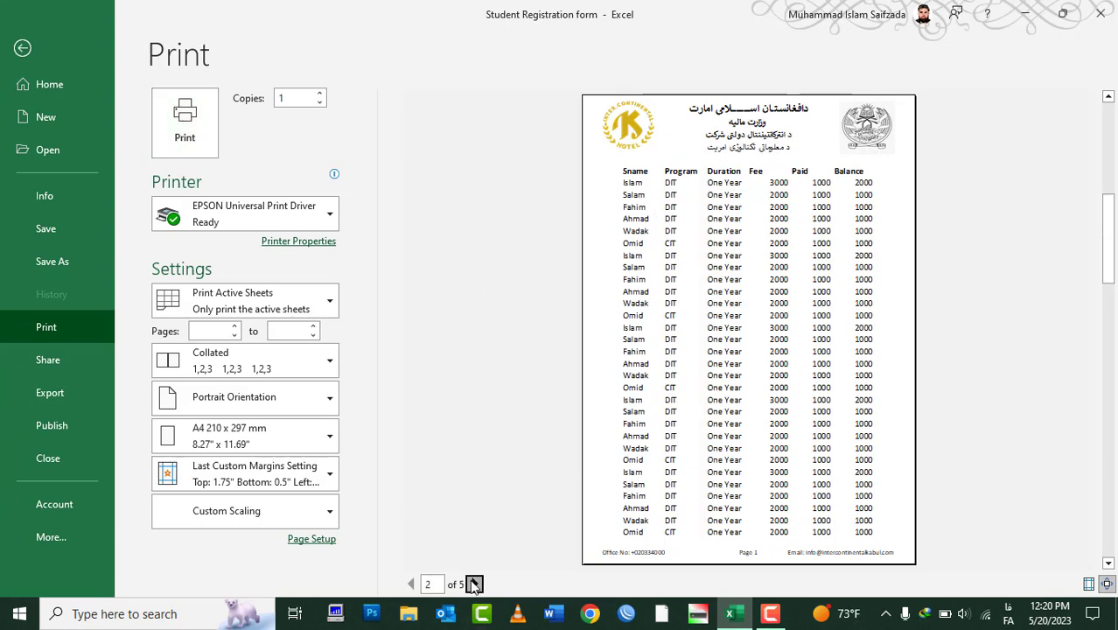
left_click(473, 584)
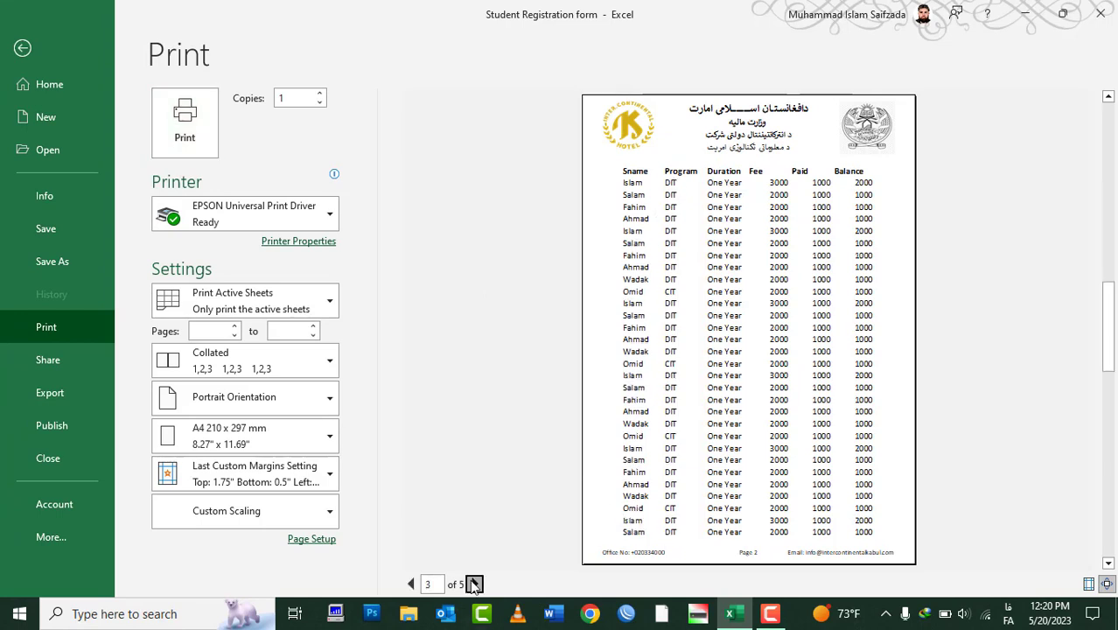
left_click(473, 584)
left_click(473, 584)
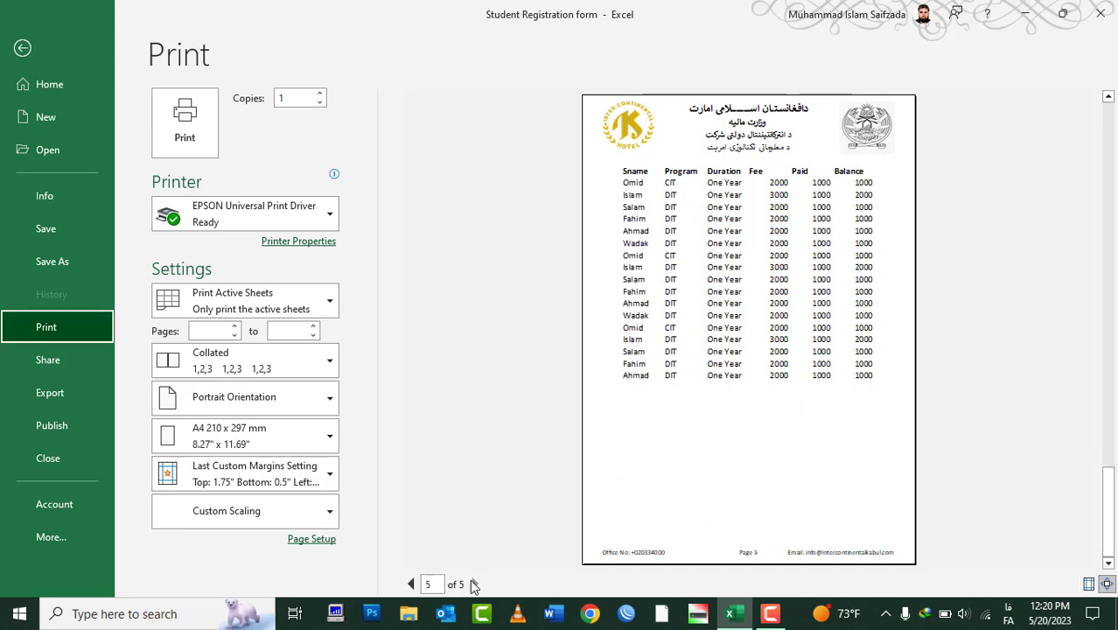
left_click(313, 539)
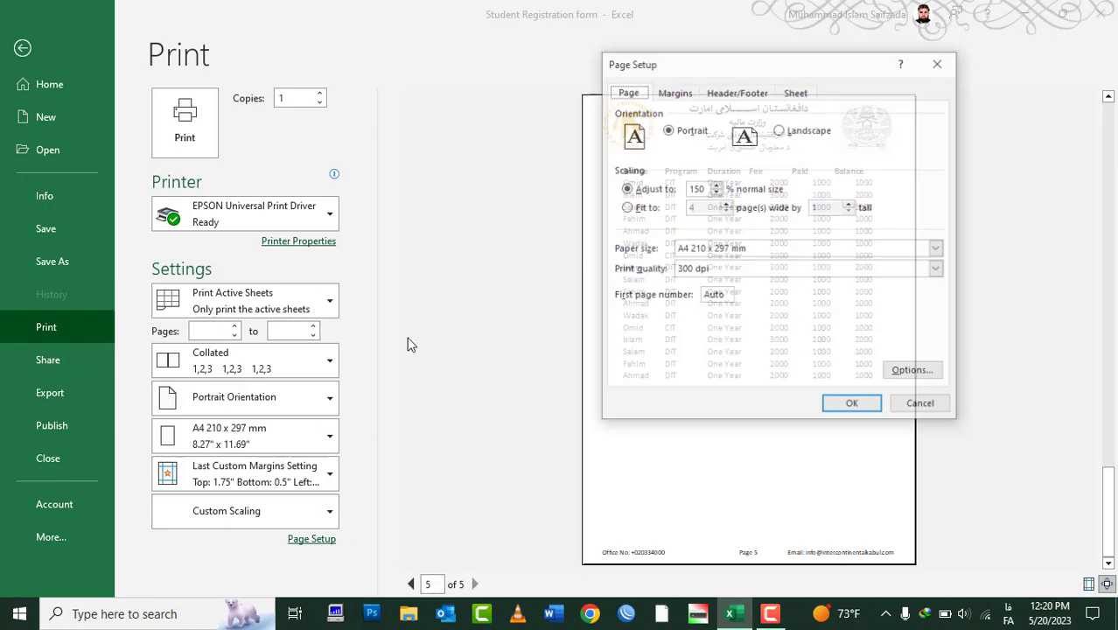
left_click(795, 92)
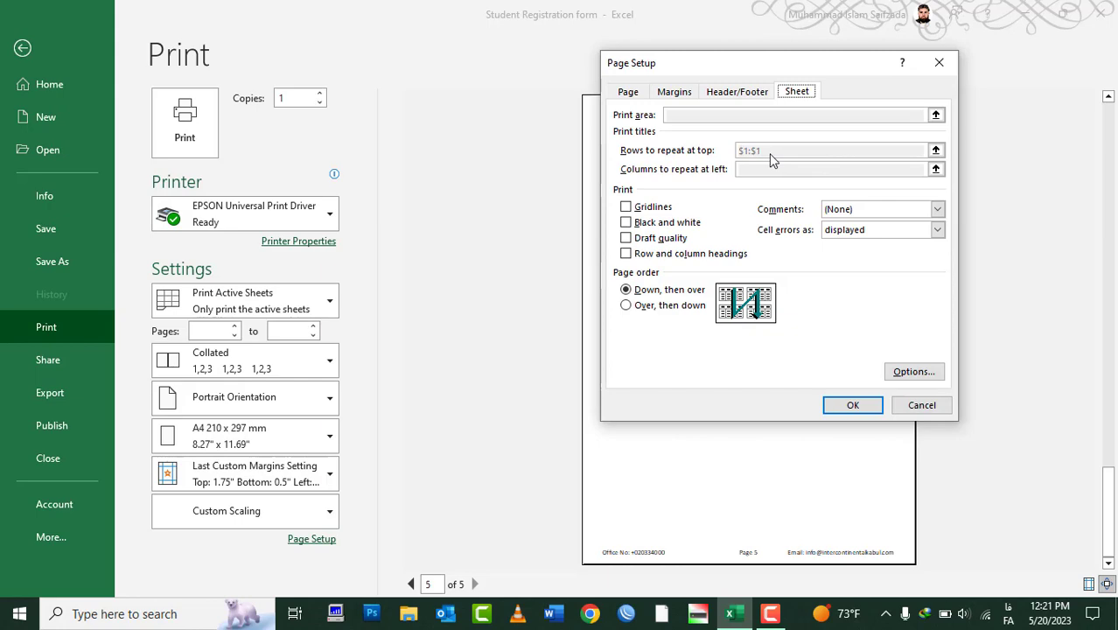
key("Escape")
key("Escape")
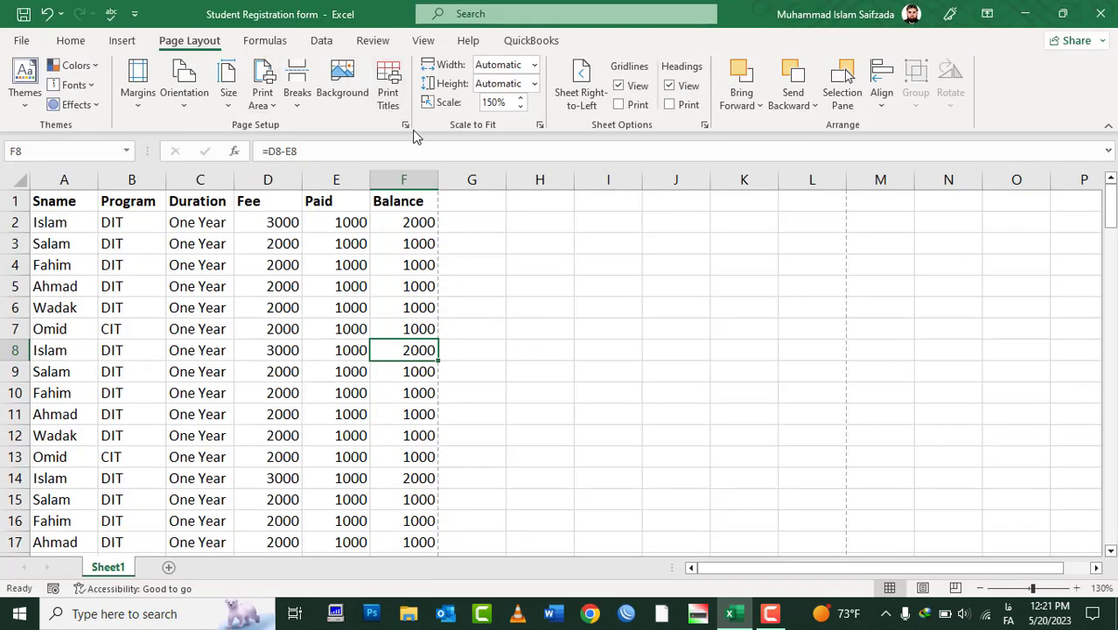
left_click(405, 125)
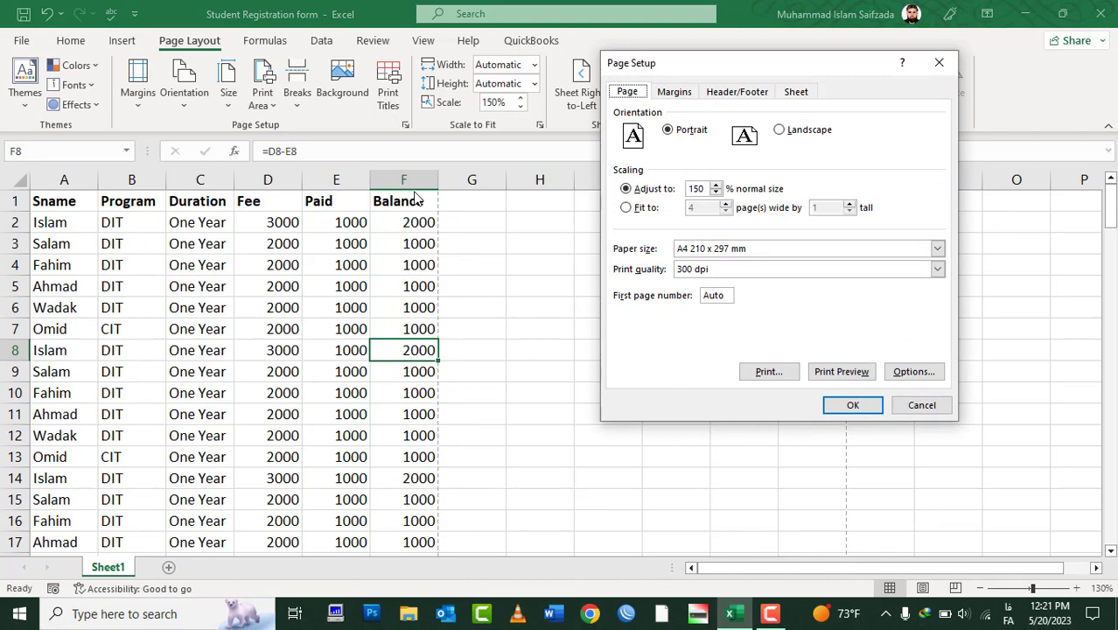
left_click(793, 92)
key("BackSpace")
key("BackSpace")
key("BackSpace")
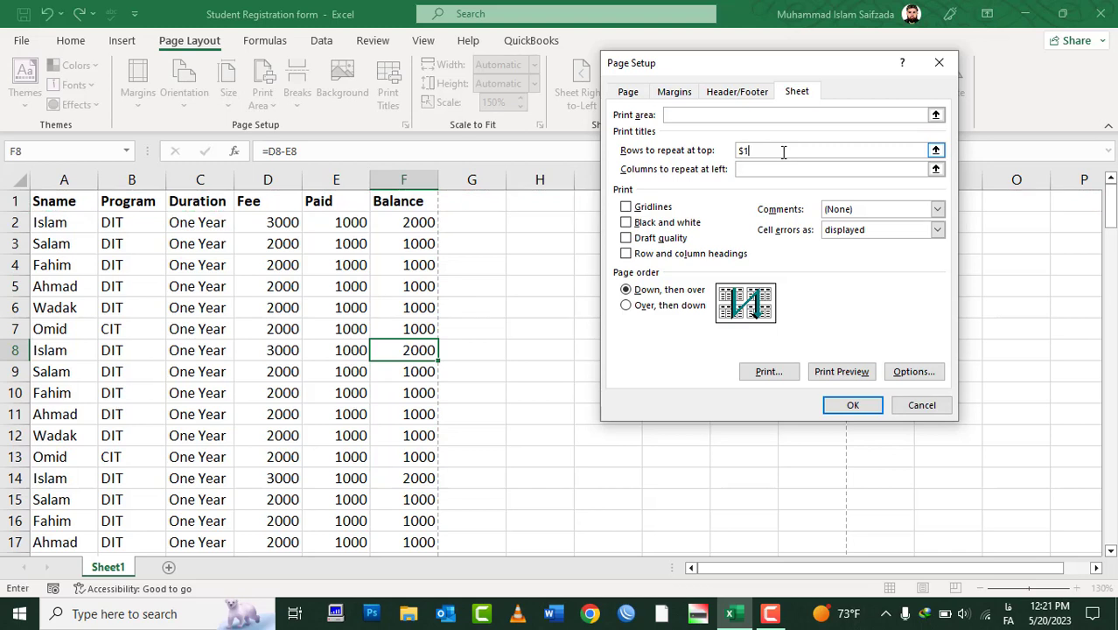
left_click(757, 170)
left_click(790, 171)
left_click(64, 180)
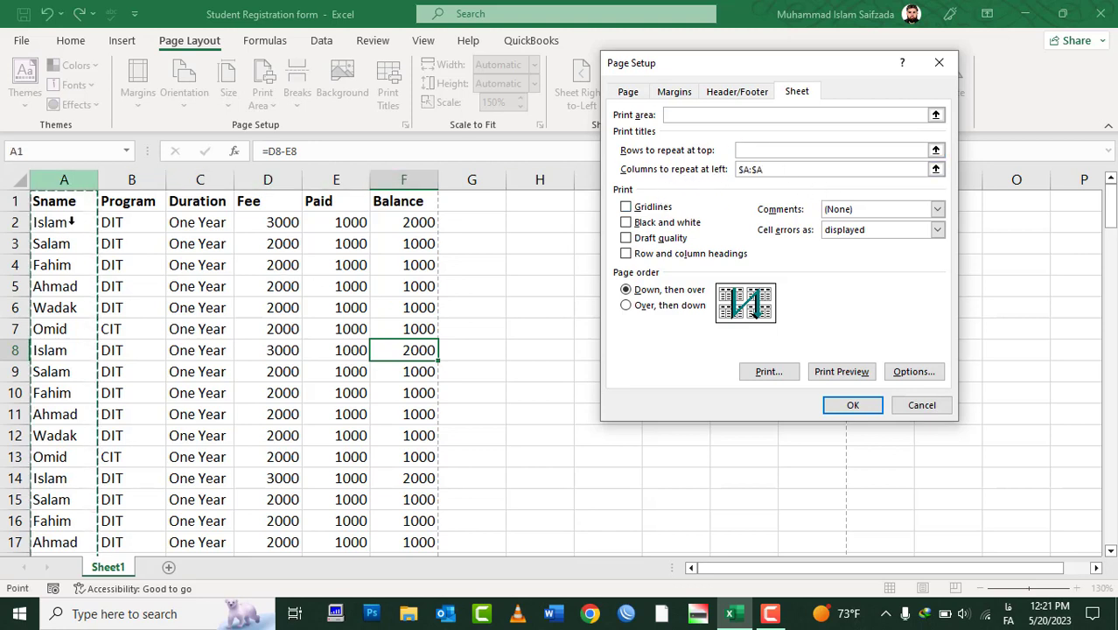
key("BackSpace")
key("BackSpace")
key("BackSpace")
key("BackSpace")
key("BackSpace")
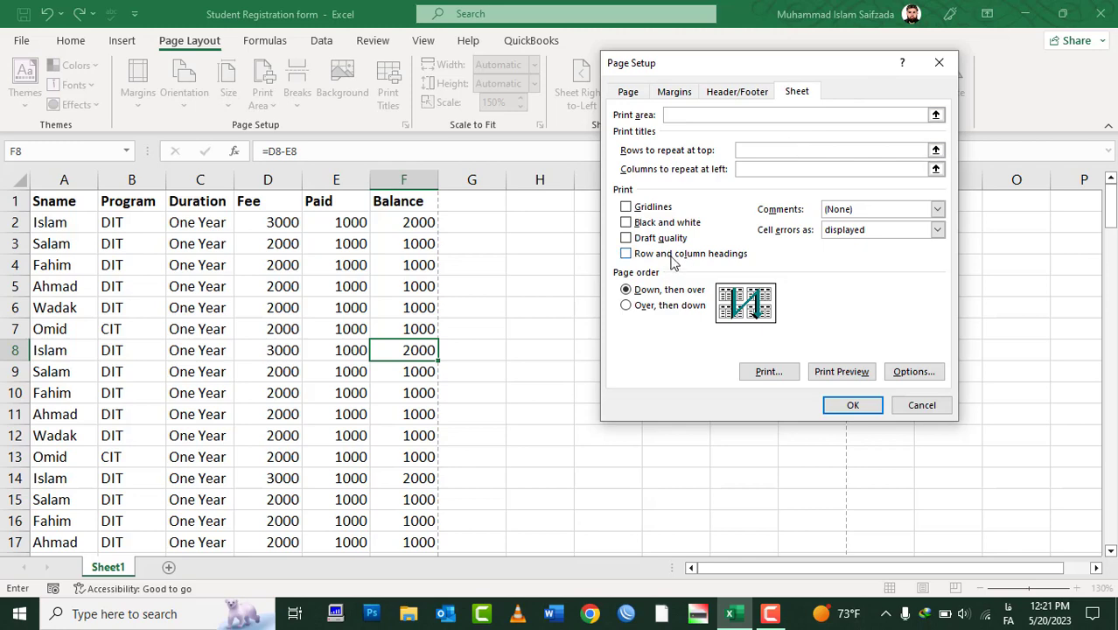
Step: Discard Page Setup changes, review the Sheet tab from Print, then leave the print view
left_click(921, 405)
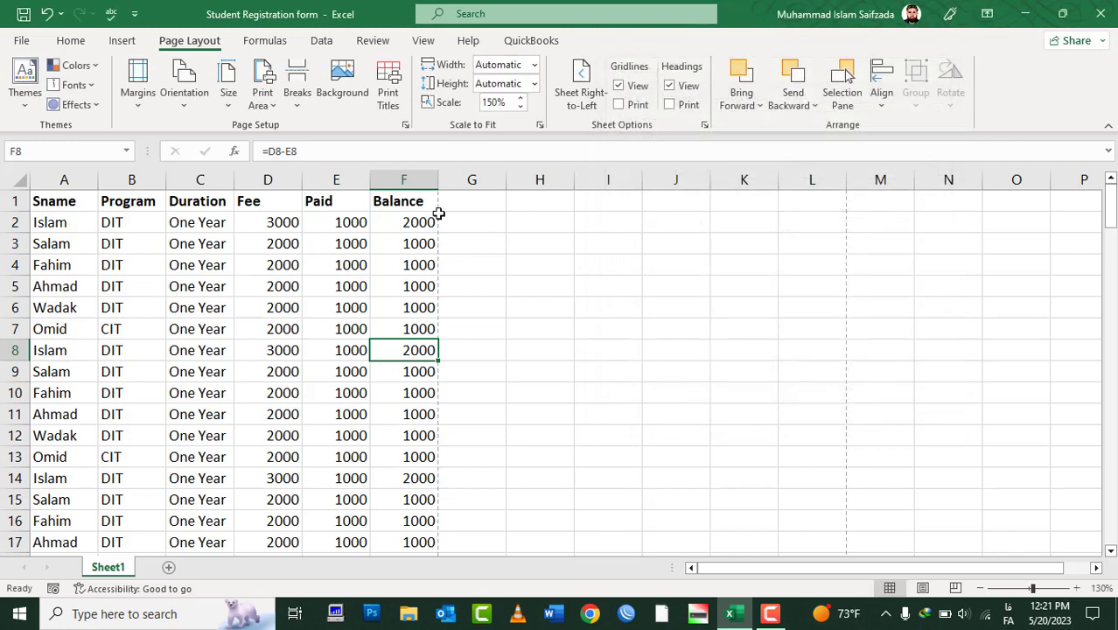
left_click(23, 41)
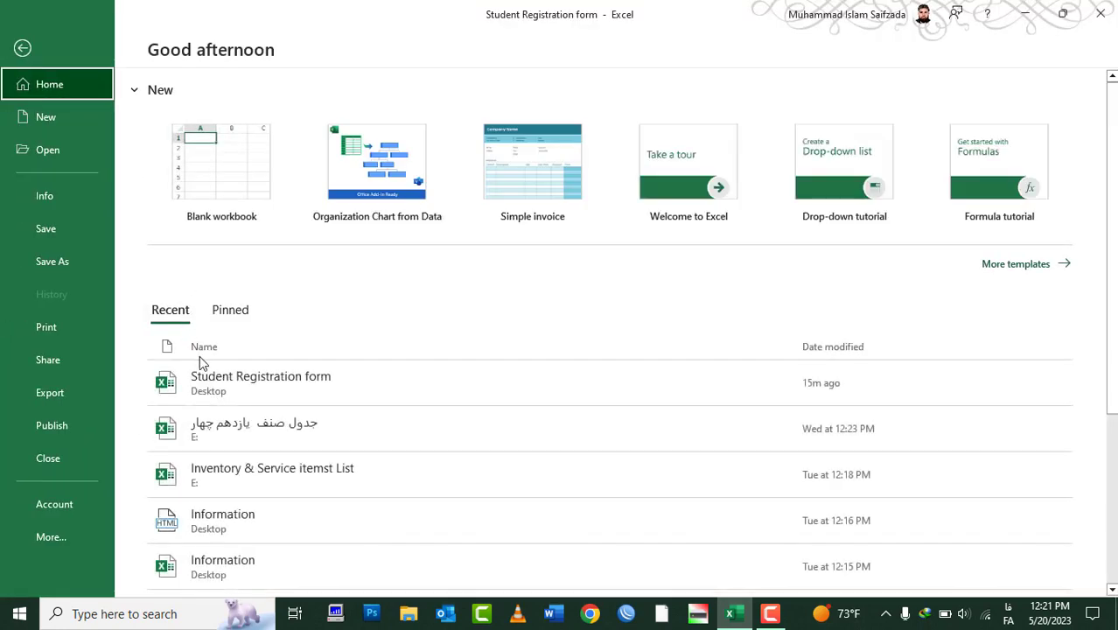
left_click(61, 324)
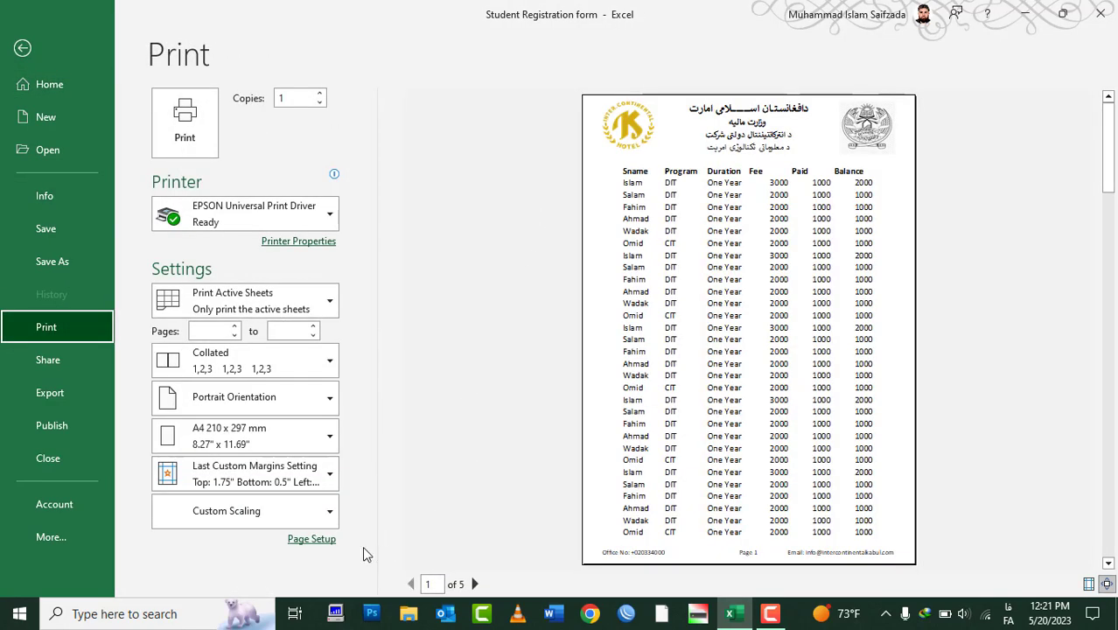
left_click(311, 539)
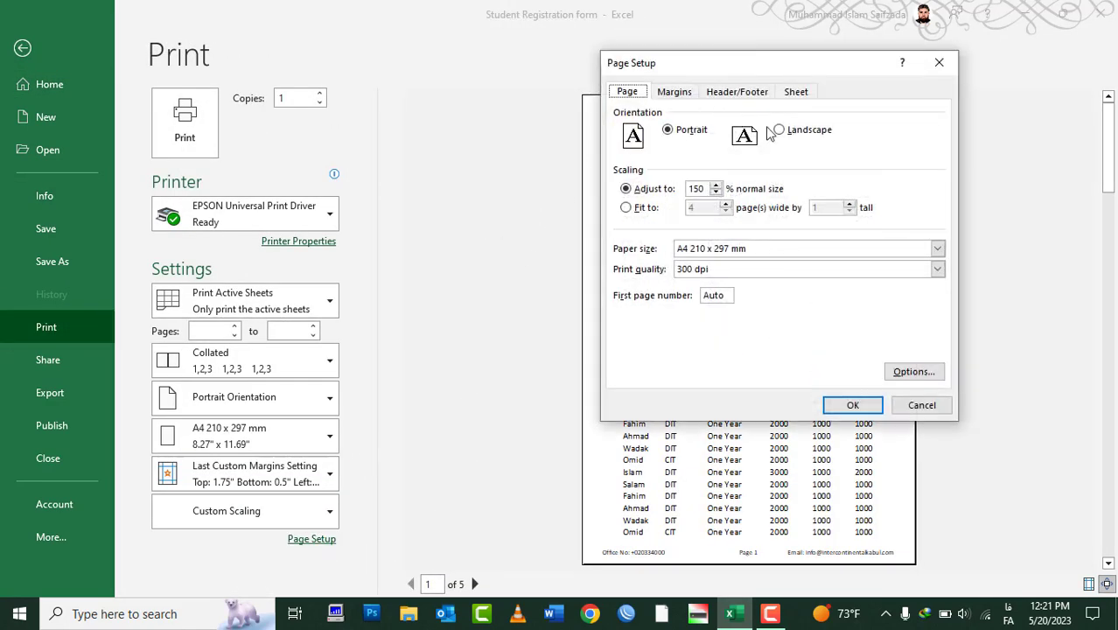
left_click(809, 98)
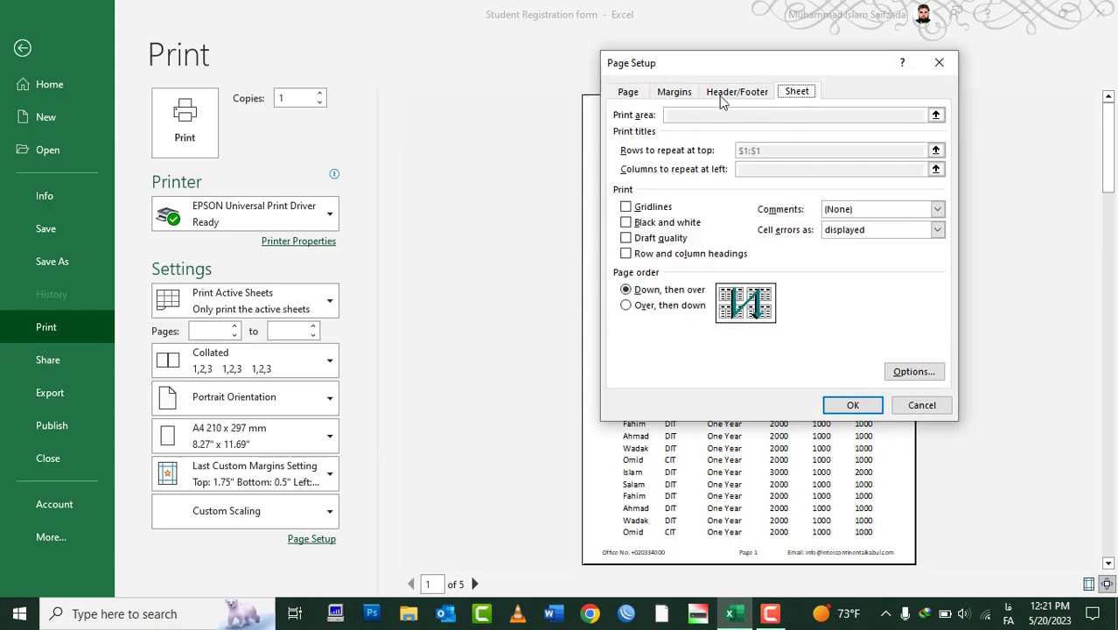
left_click_drag(749, 66, 351, 16)
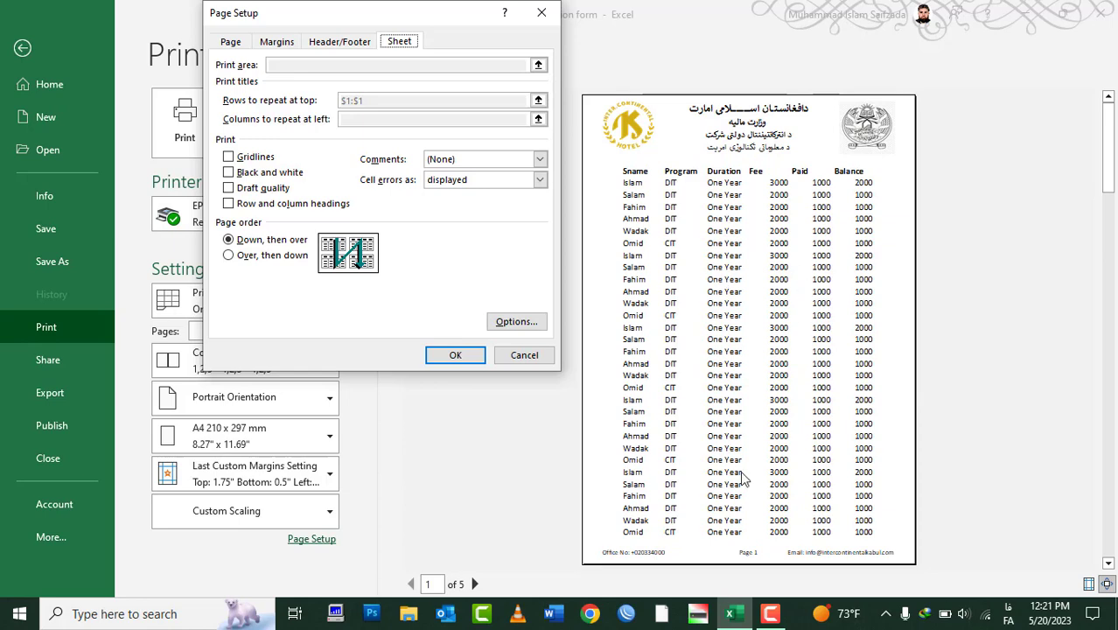
left_click(532, 354)
left_click(24, 51)
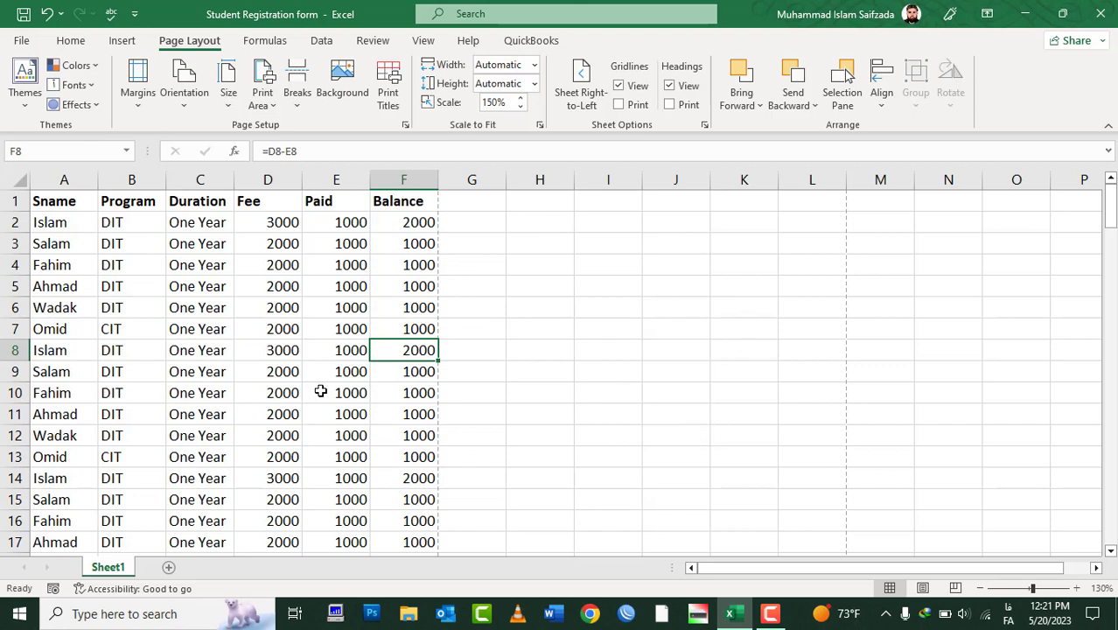
Step: Check the formula's precedent cells D8:E8, select E6, and press Ctrl+P for print preview
key("ctrl+bracketleft")
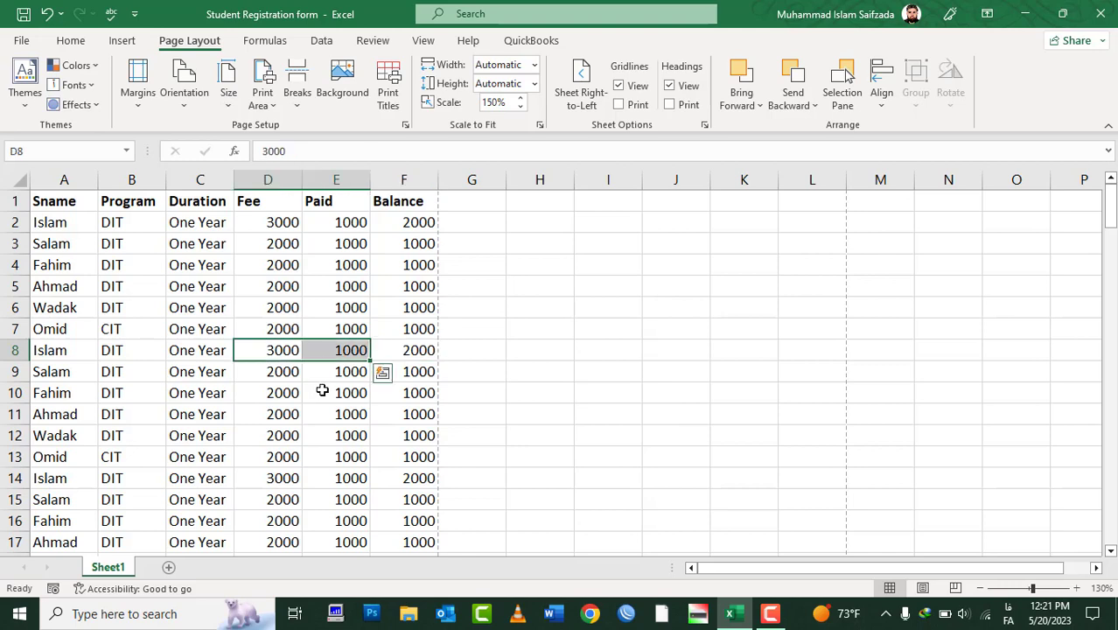
left_click(306, 307)
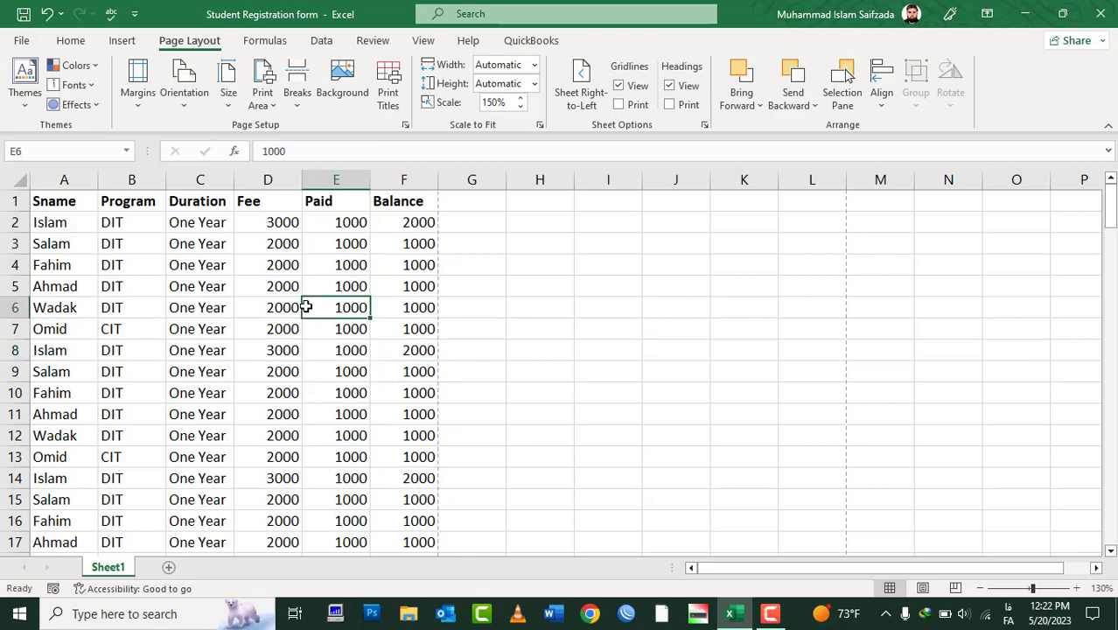
key("ctrl+p")
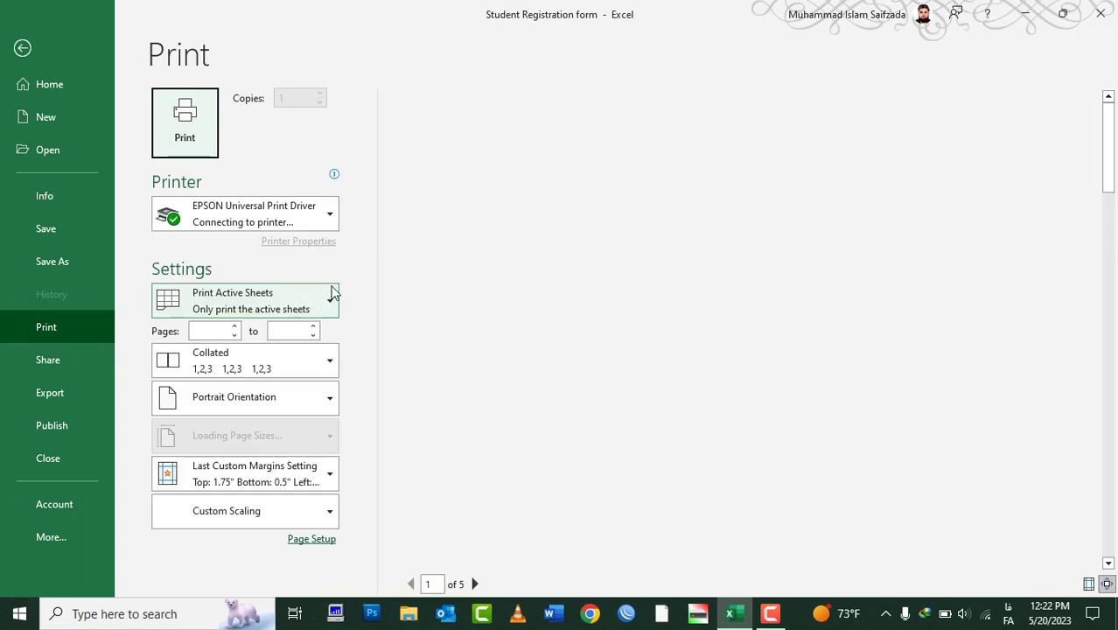
Step: Turn on Gridlines in Page Setup's Sheet options, then return to the Sheet tab
left_click(312, 538)
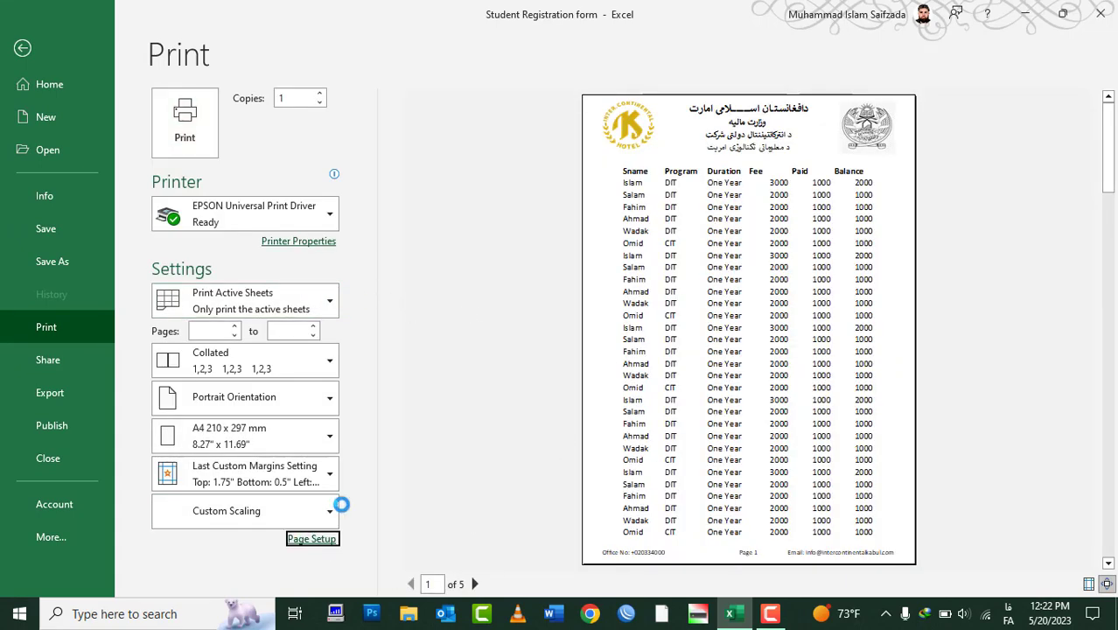
left_click(394, 45)
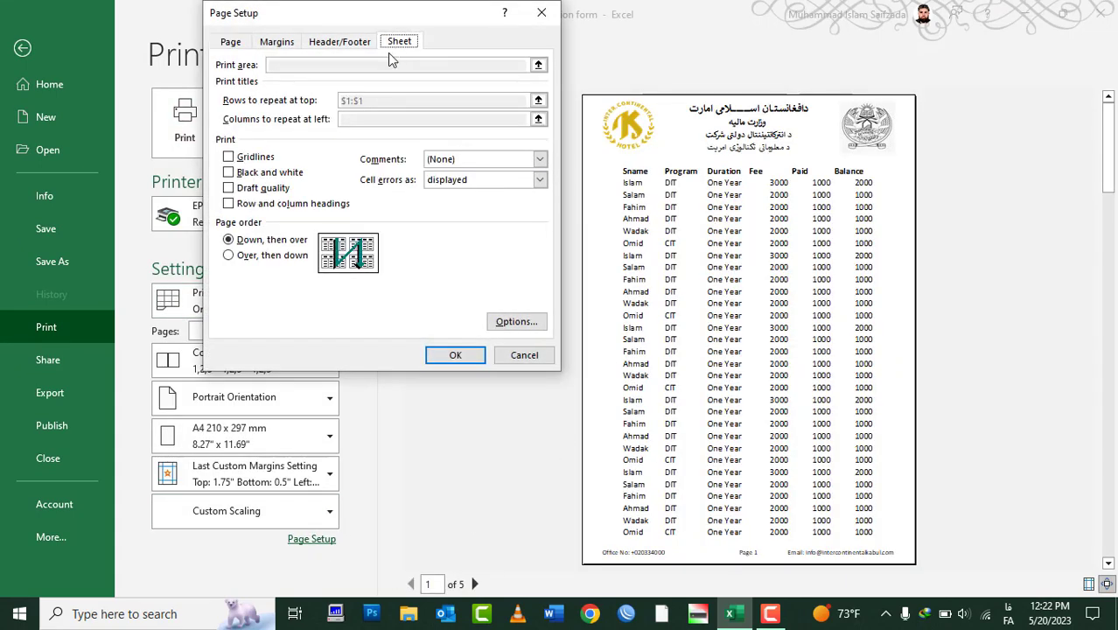
left_click(271, 157)
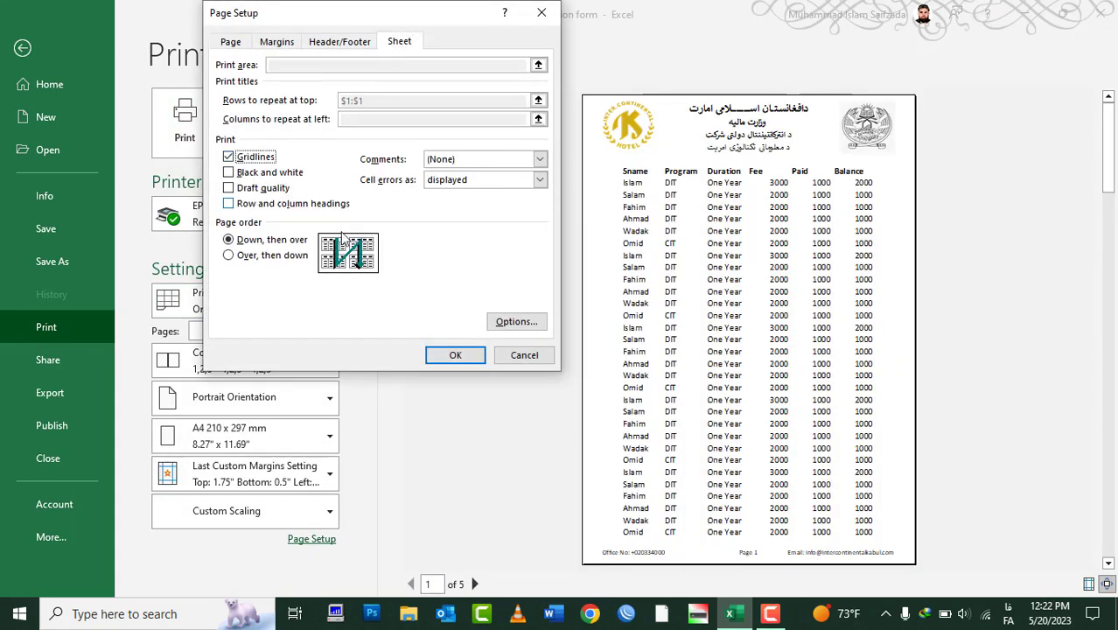
left_click(455, 357)
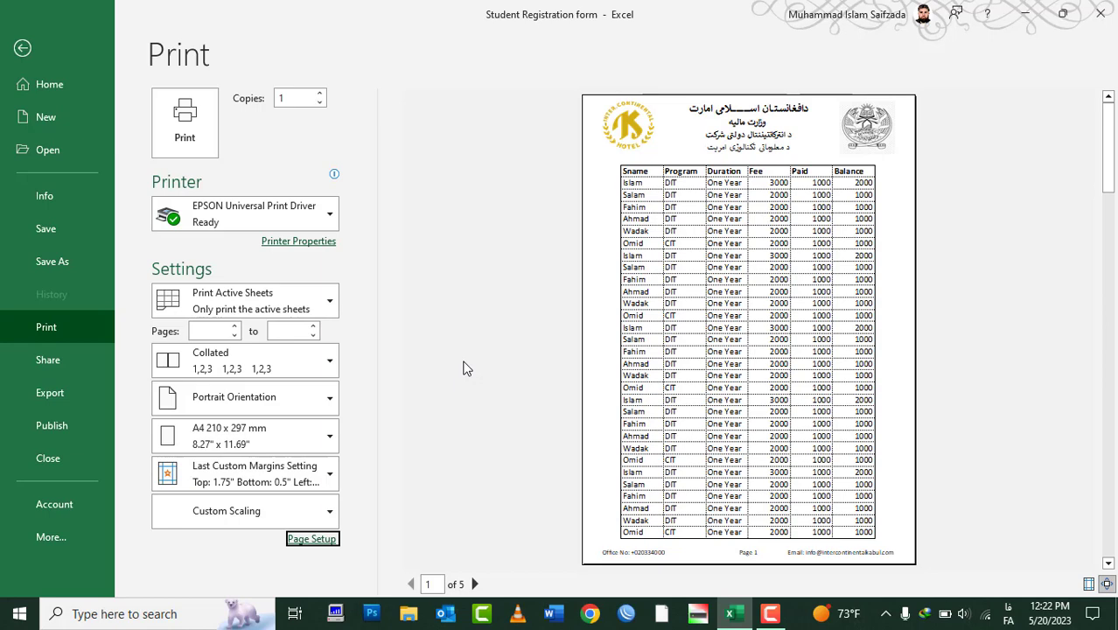
left_click(295, 547)
left_click(400, 41)
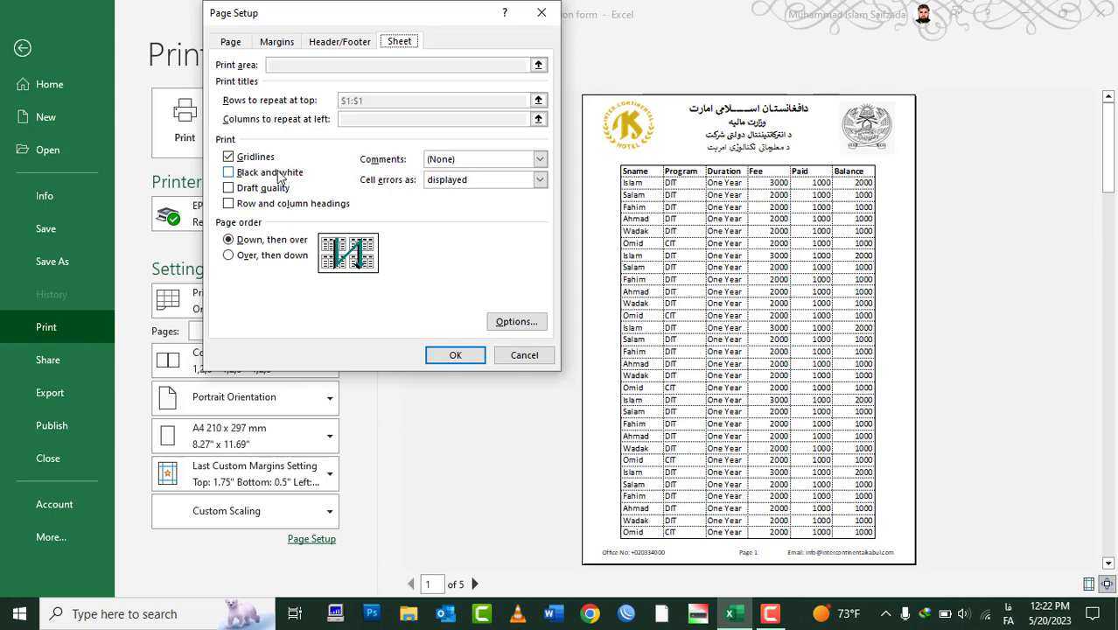
Step: Preview the sheet with Black and white printing, then switch it back off
left_click(279, 173)
left_click(455, 356)
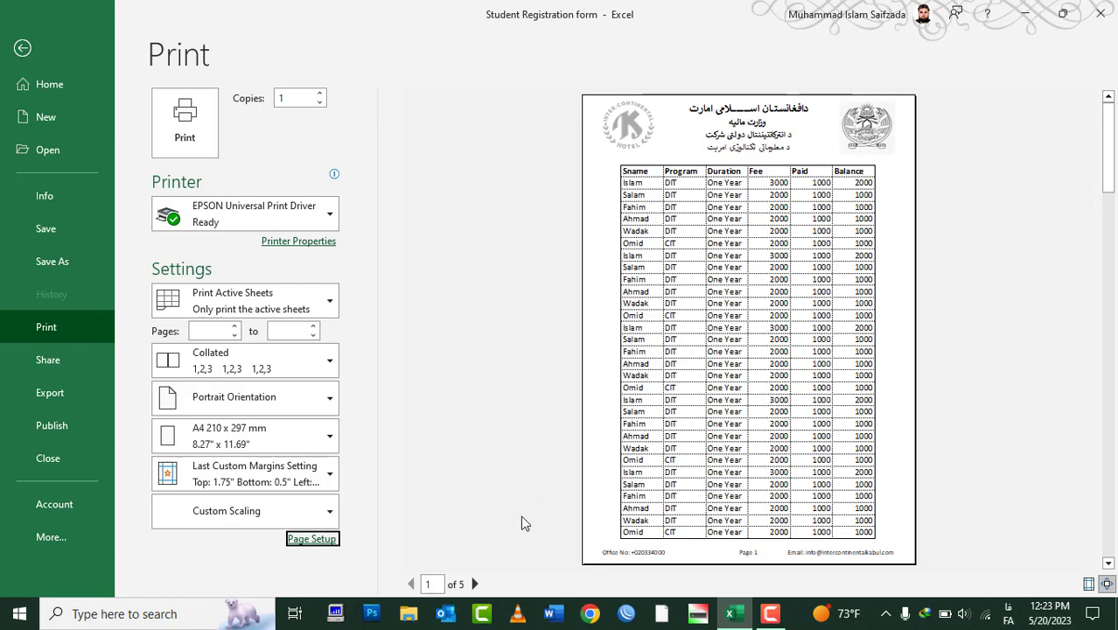
left_click(325, 541)
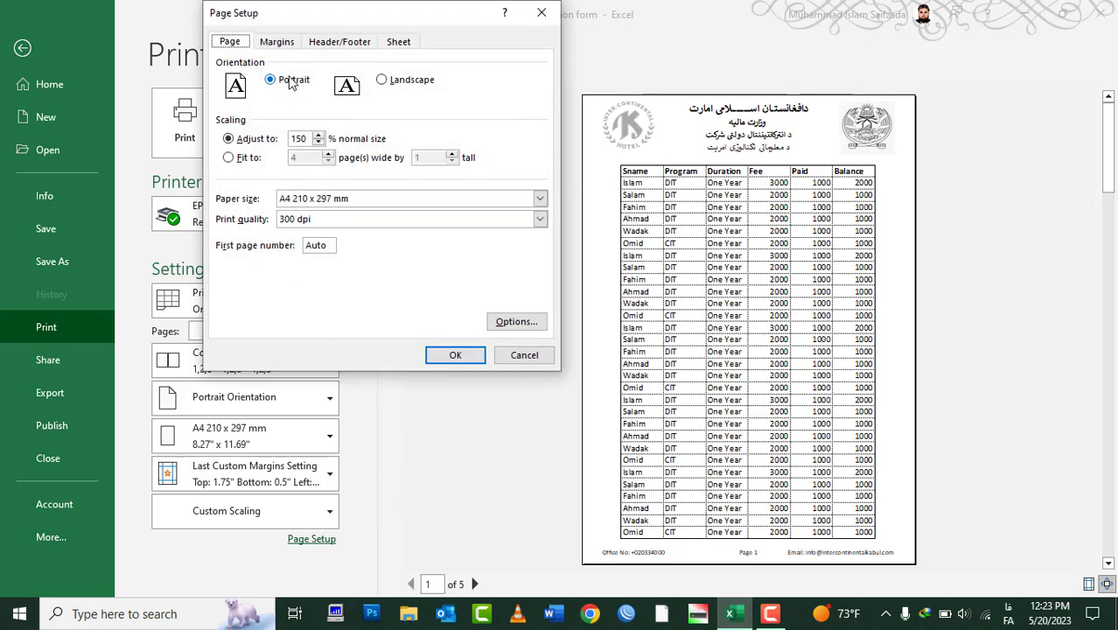
left_click(396, 42)
left_click(228, 173)
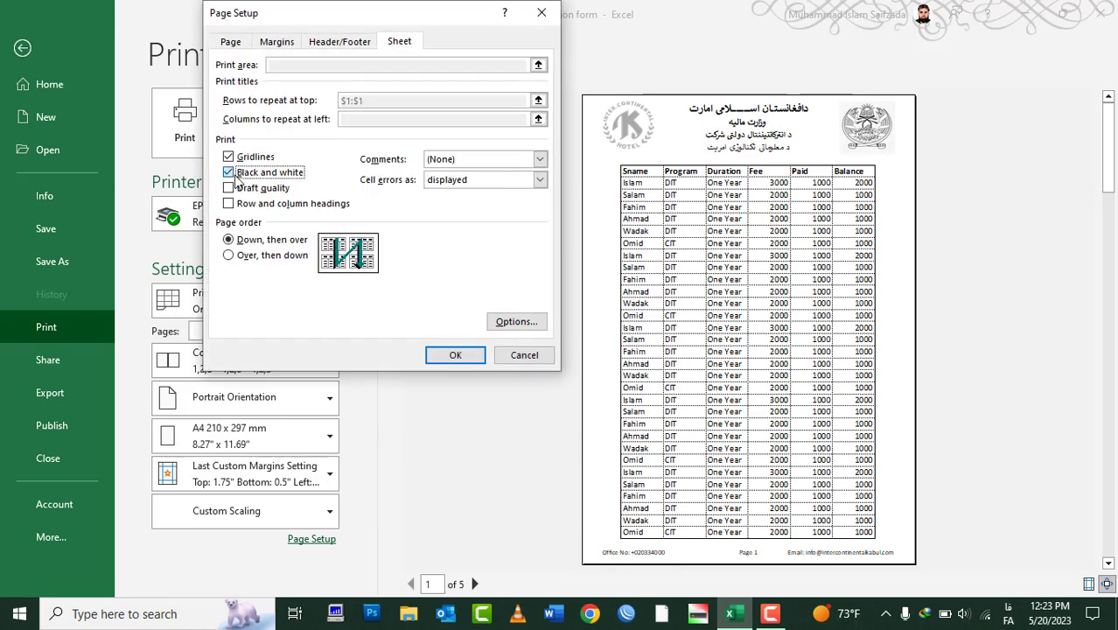
left_click(229, 172)
left_click(444, 359)
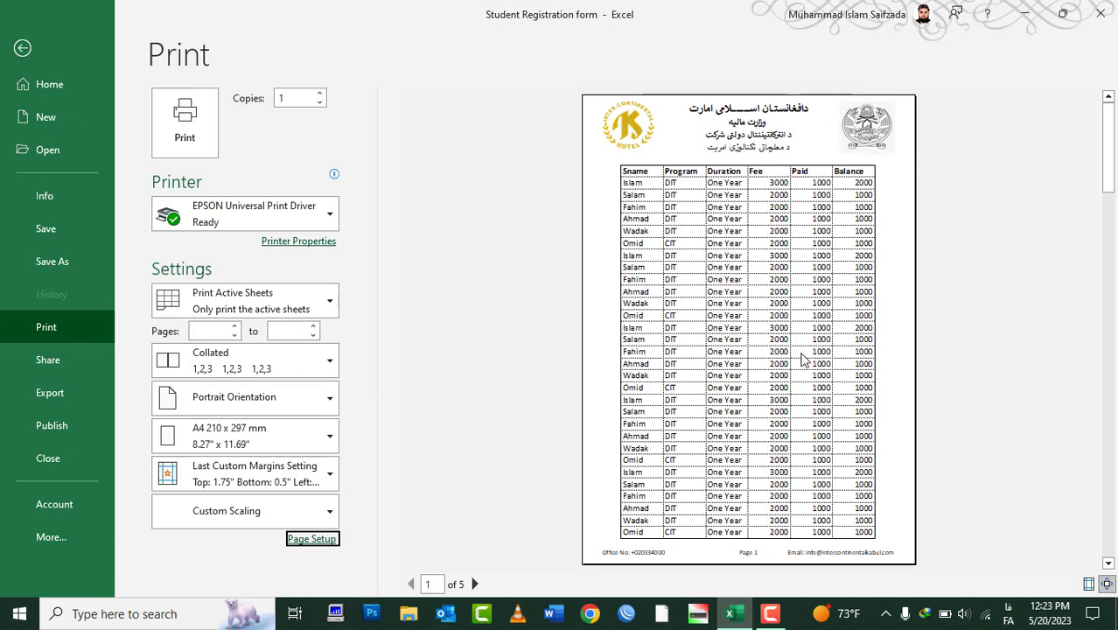
Step: Preview the sheet with Draft quality printing, then turn Draft quality back off
left_click(311, 538)
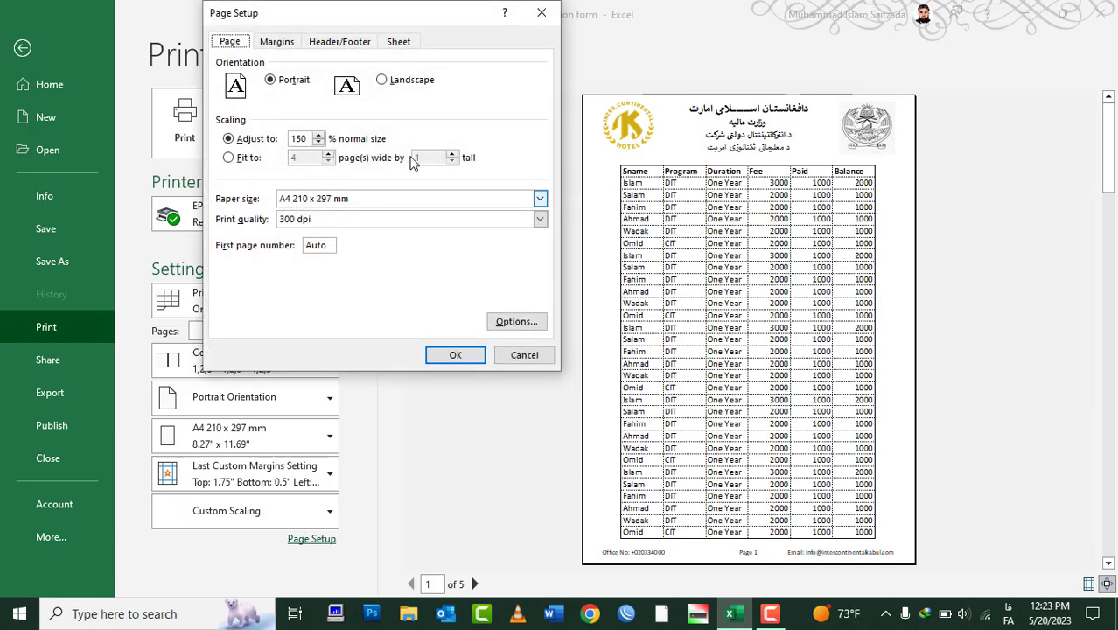
left_click(407, 43)
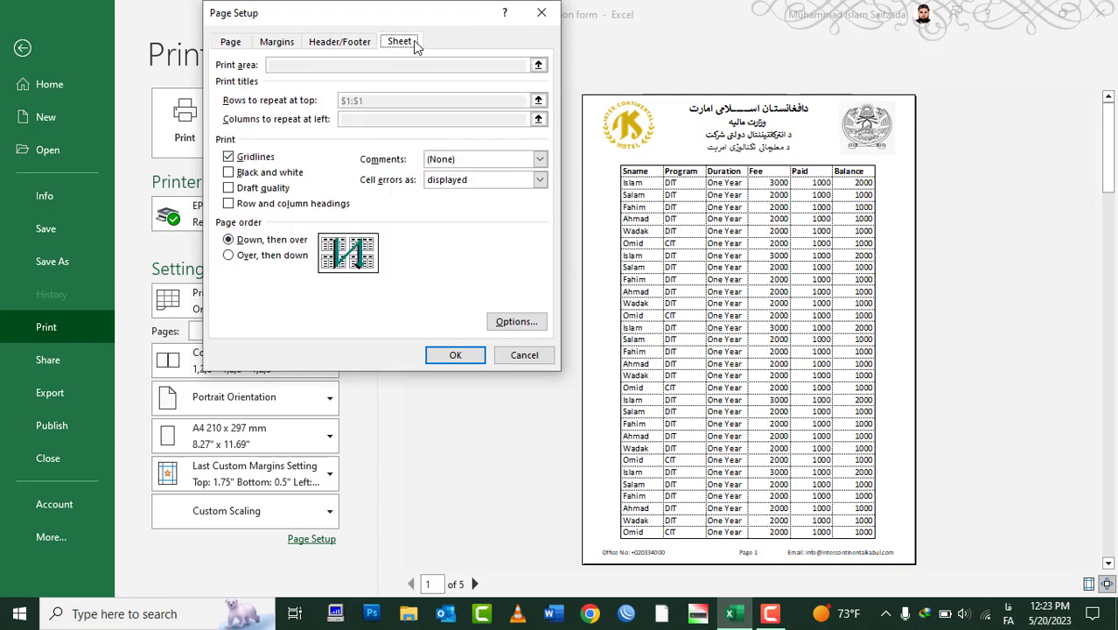
left_click(251, 196)
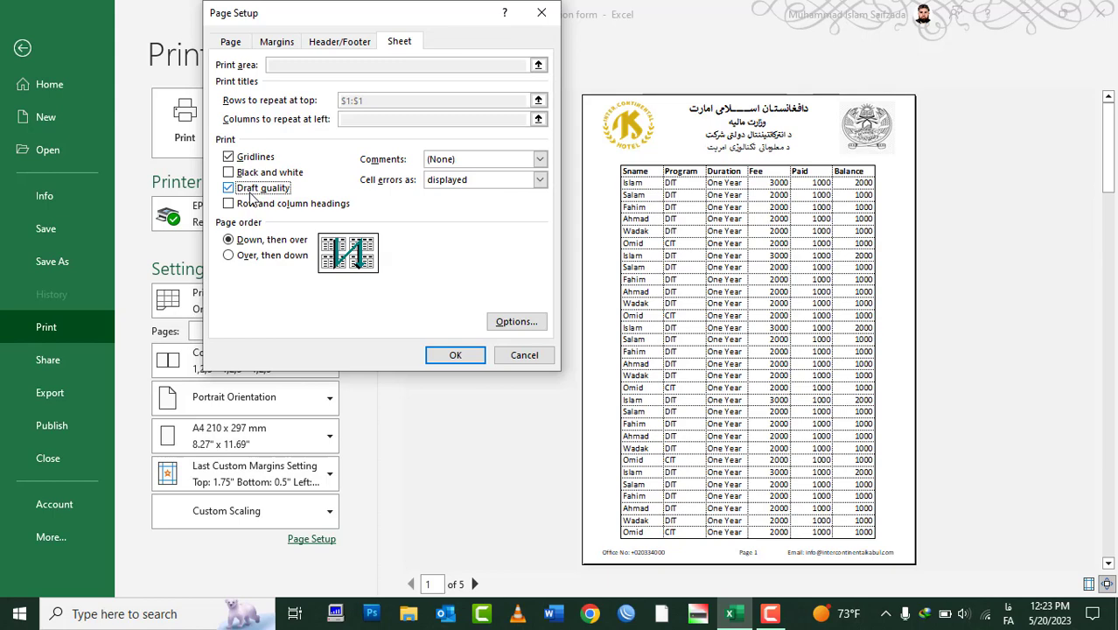
left_click(450, 357)
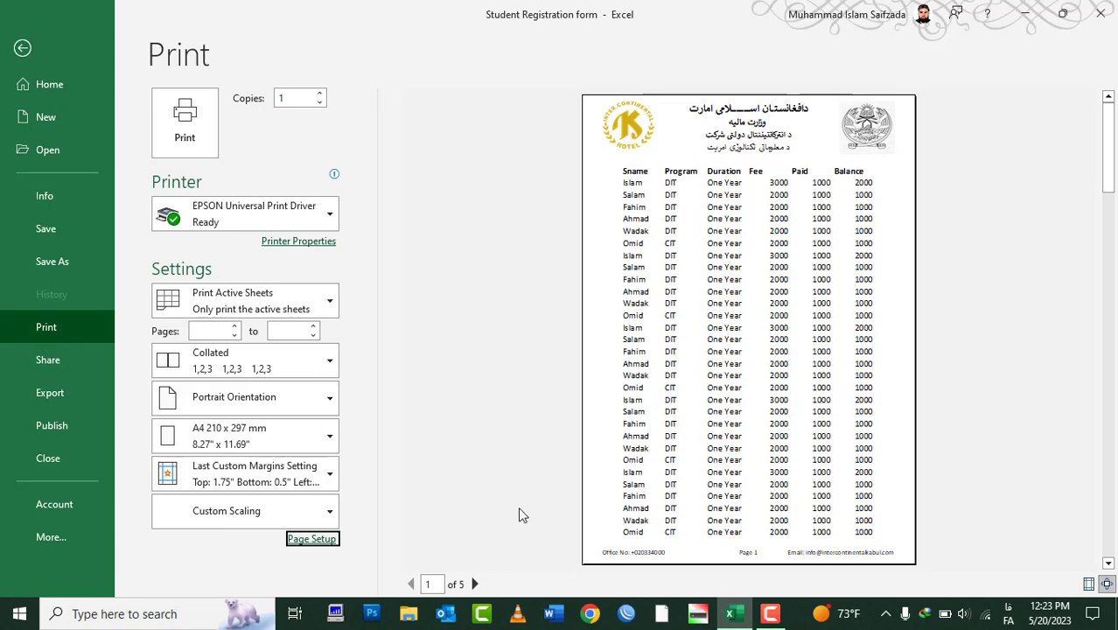
left_click(315, 540)
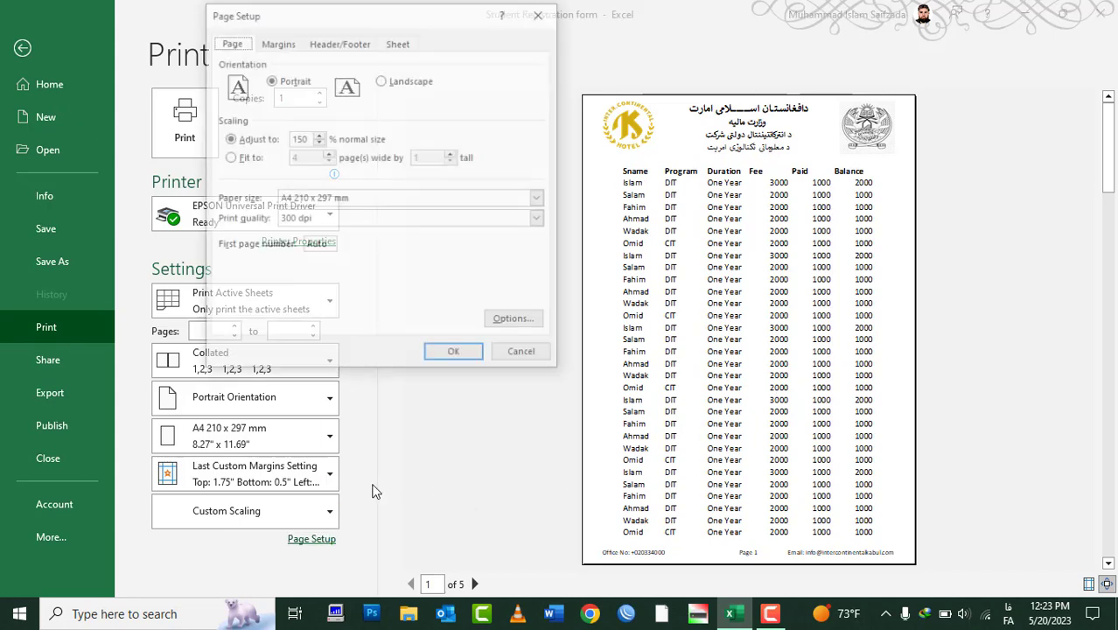
left_click(399, 42)
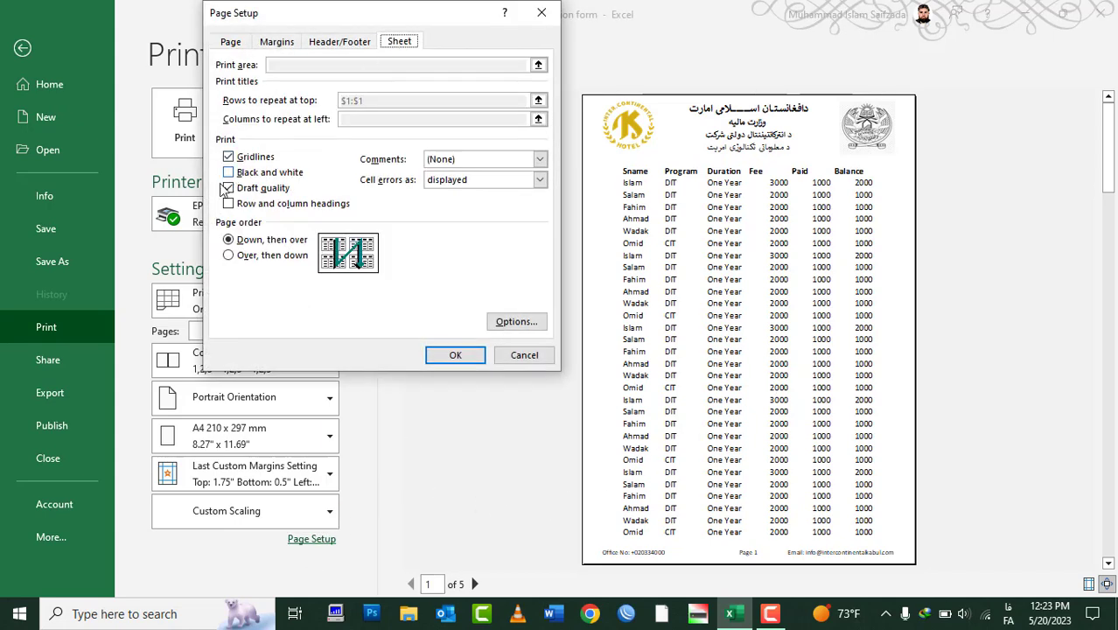
left_click(228, 188)
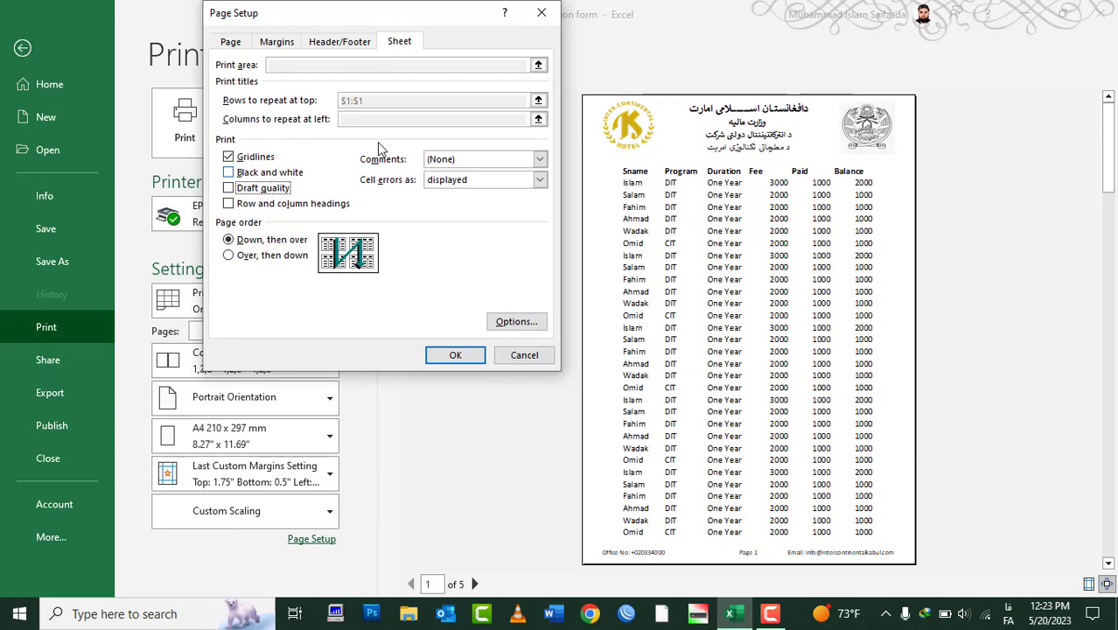
left_click(452, 356)
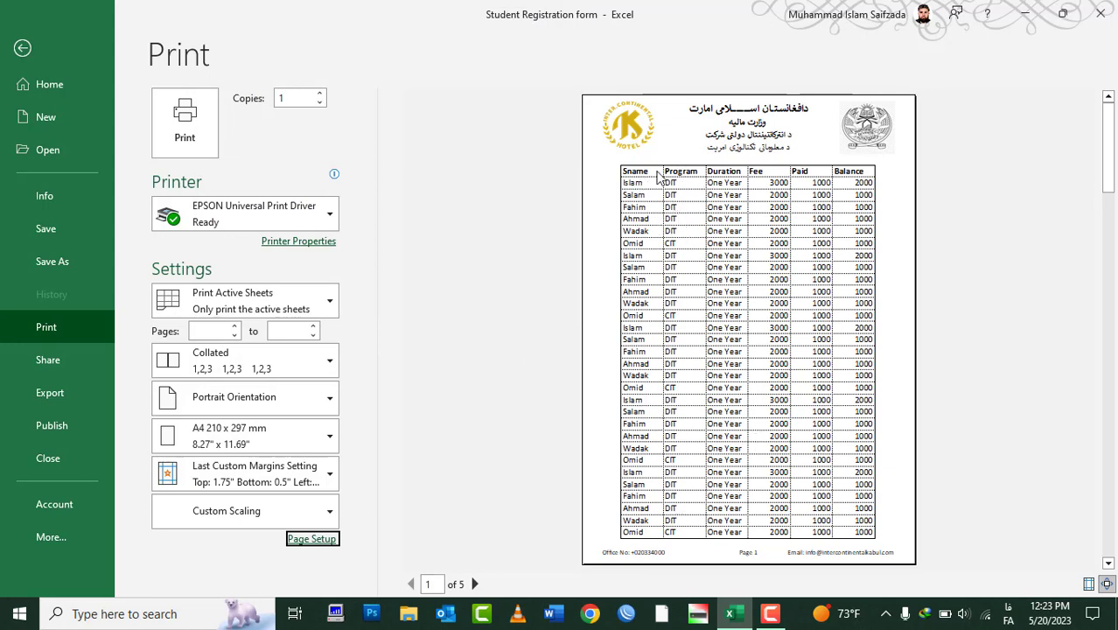
Step: Return to the worksheet and select column A, row 2, then cell A3
key("Escape")
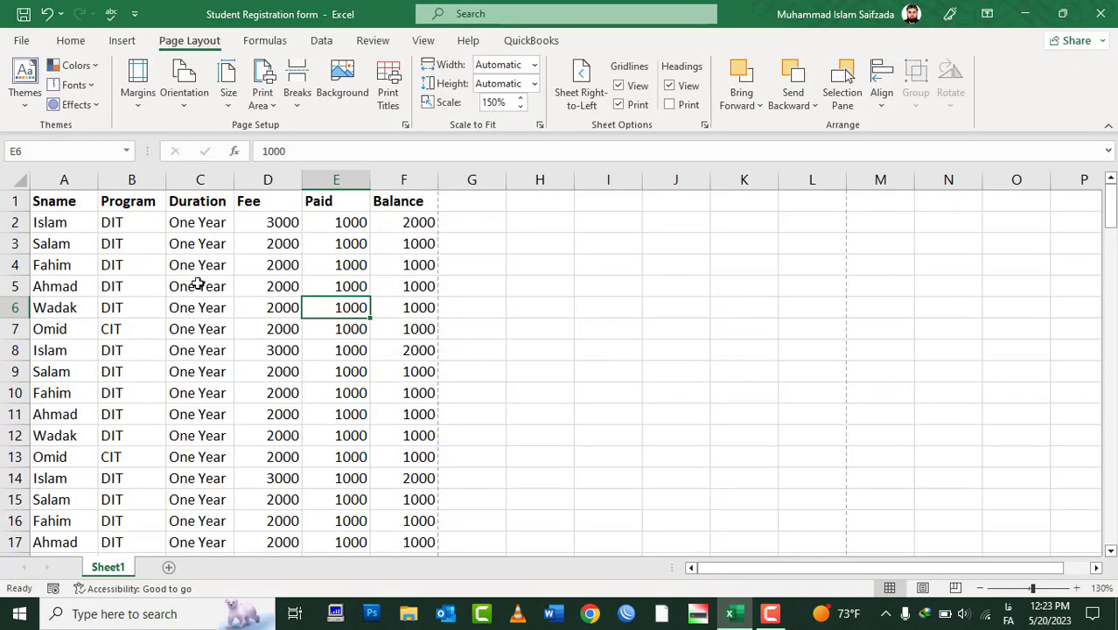
left_click(59, 179)
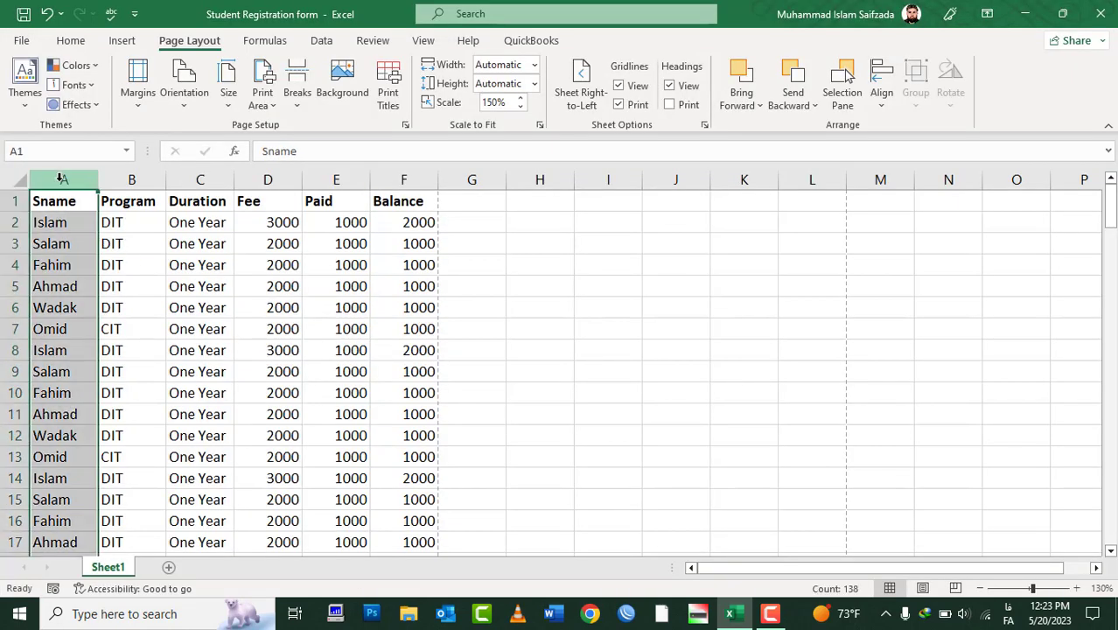
left_click(15, 222)
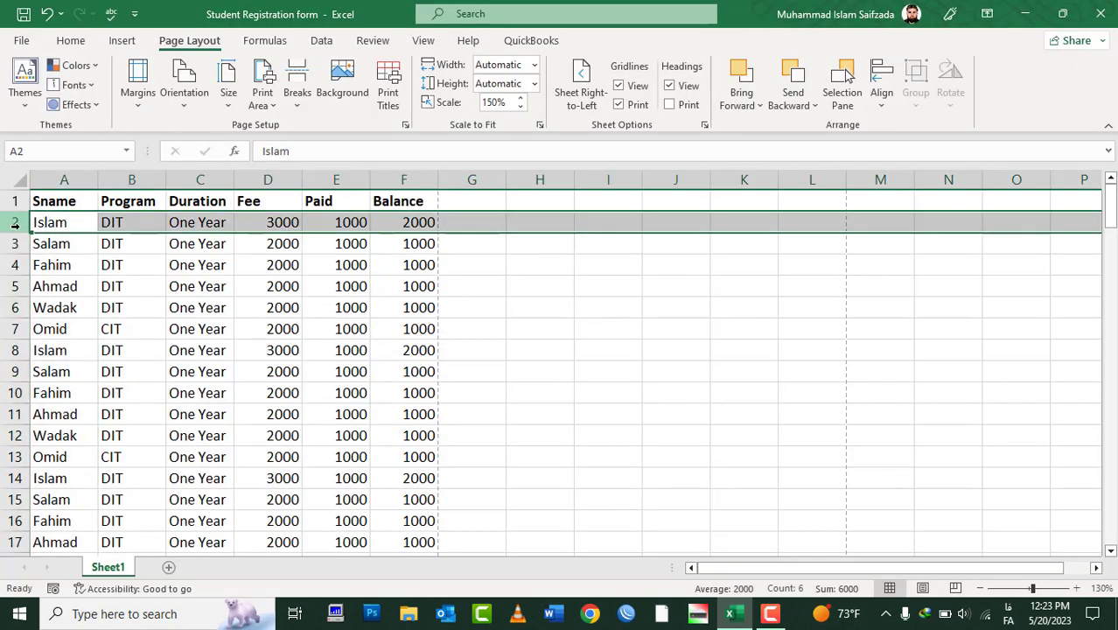
left_click(68, 244)
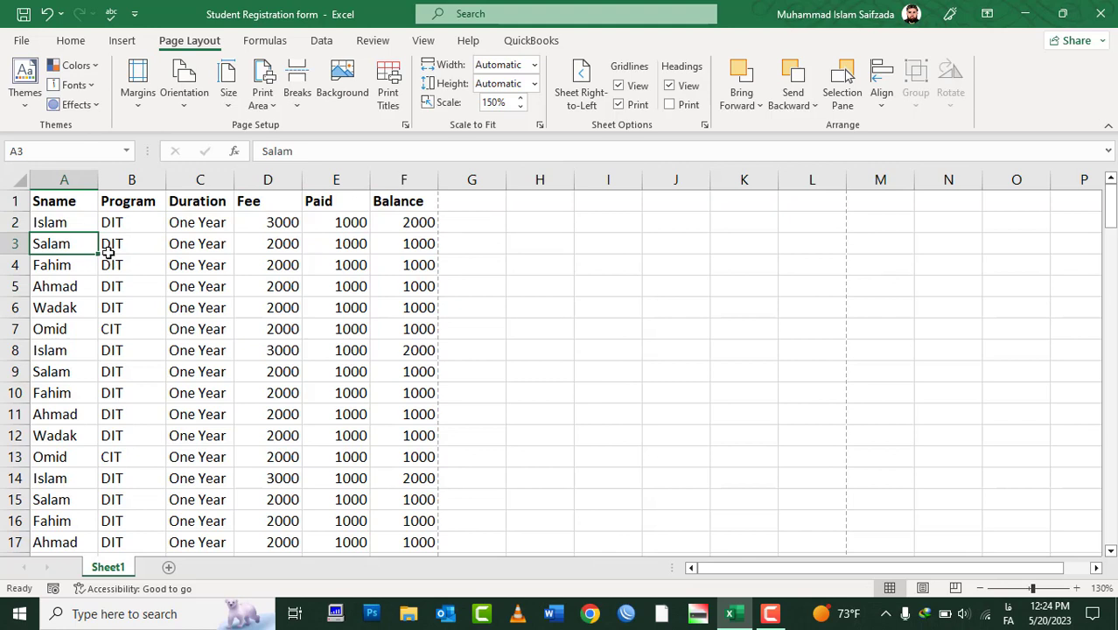
Step: Print the Row and column headings and check them in the print preview
key("ctrl+p")
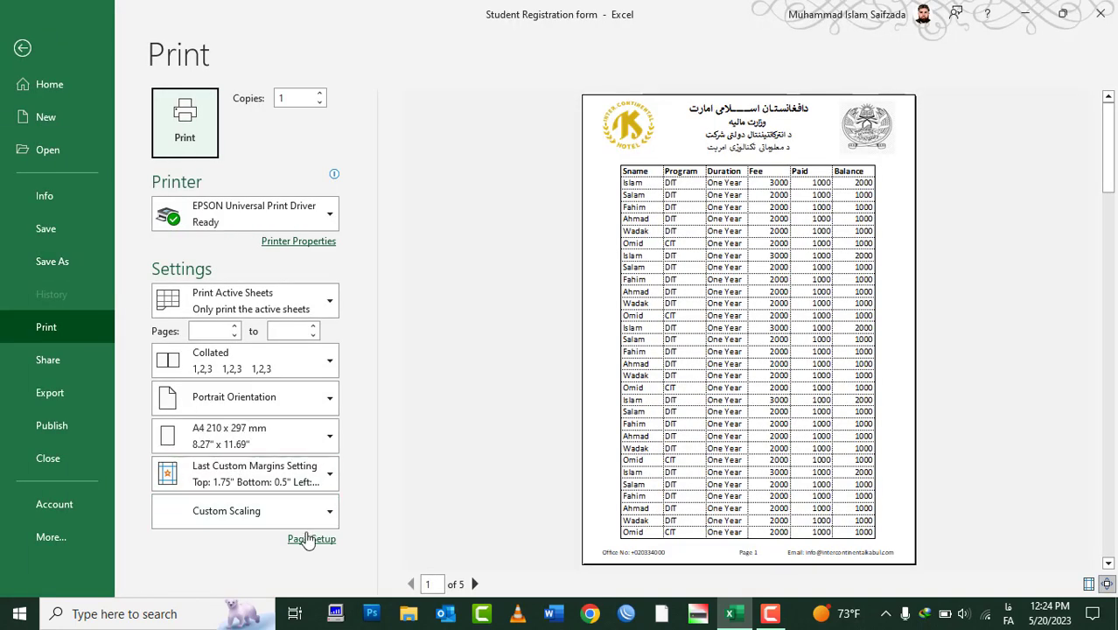
left_click(309, 540)
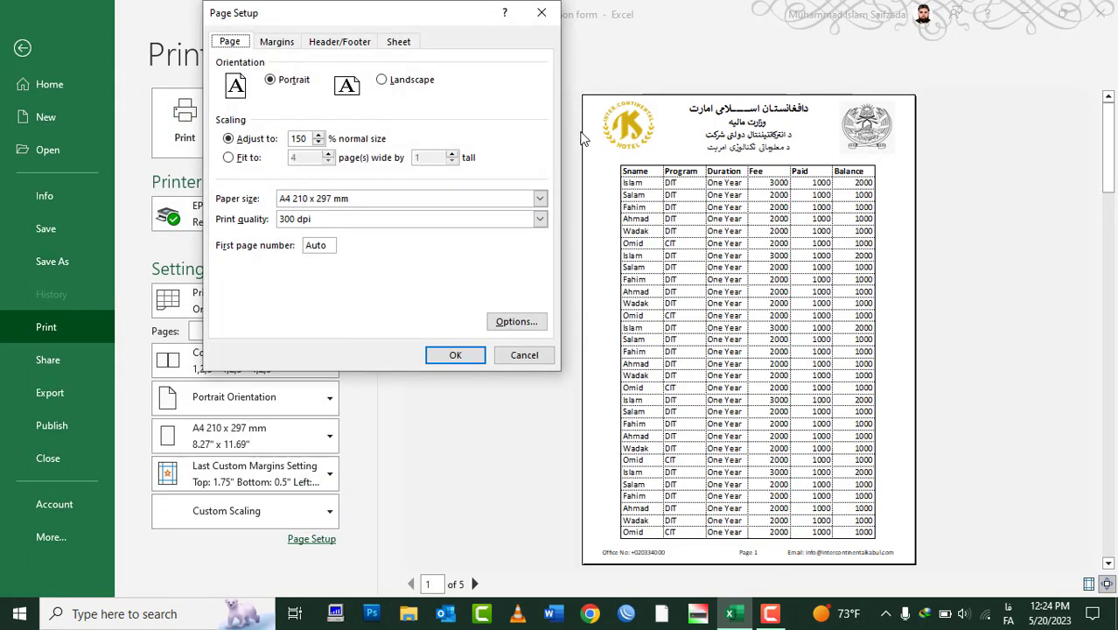
left_click(409, 41)
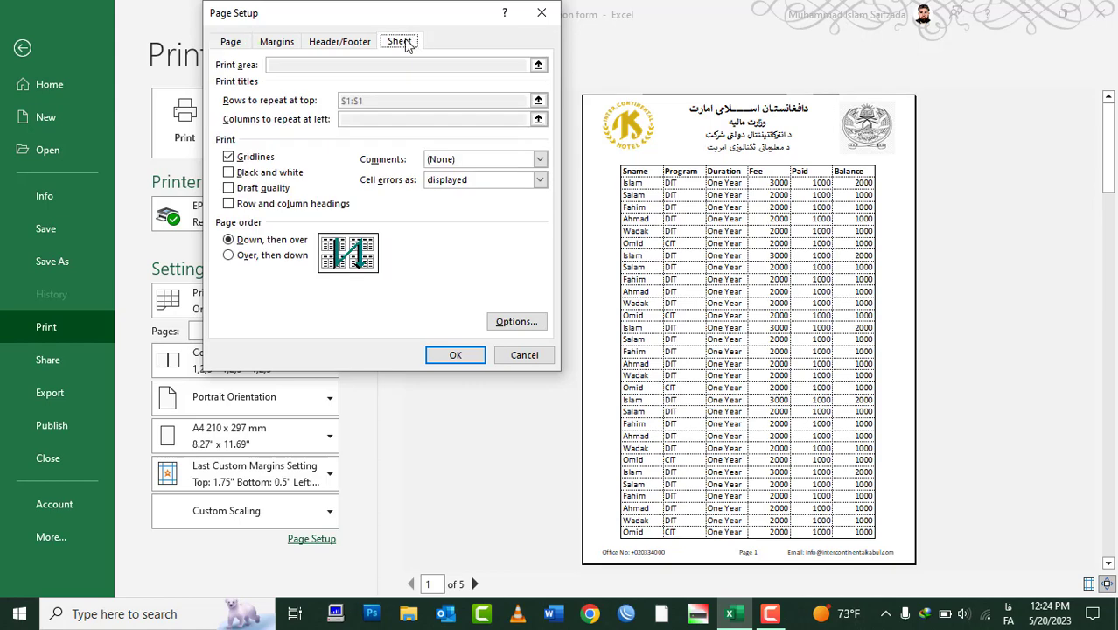
left_click(253, 207)
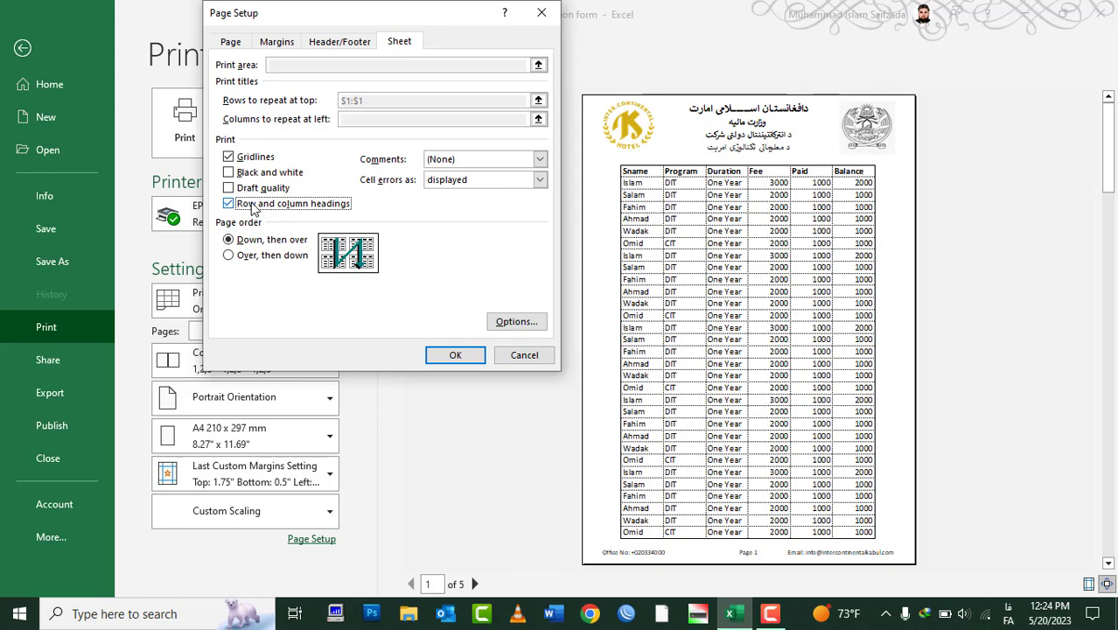
left_click(444, 359)
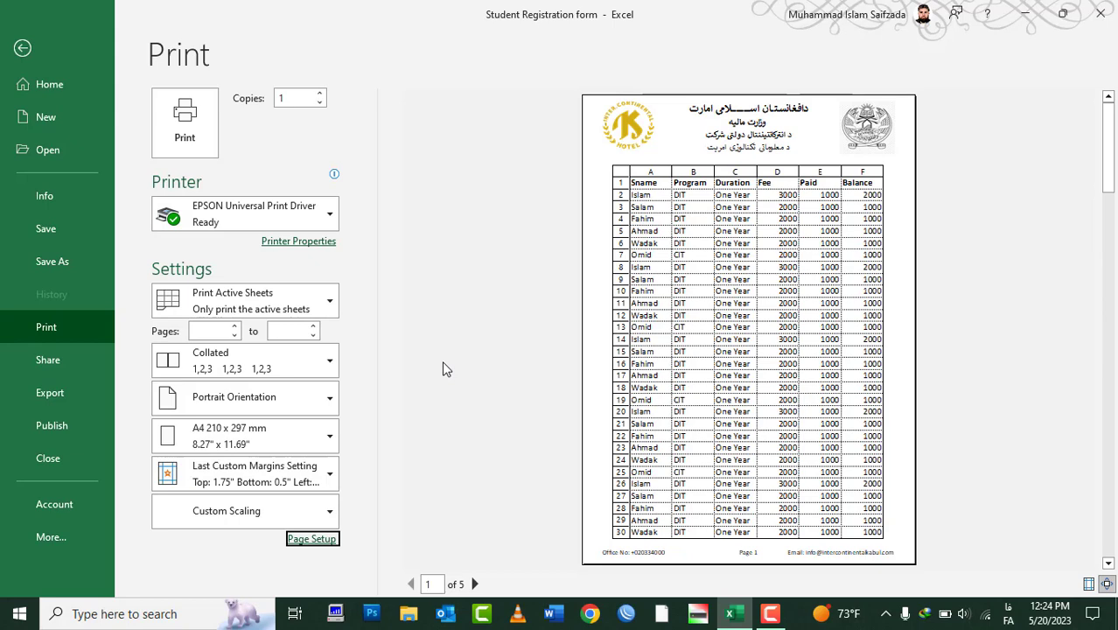
Step: Switch Row and column headings back off, then return to the Sheet options
left_click(322, 539)
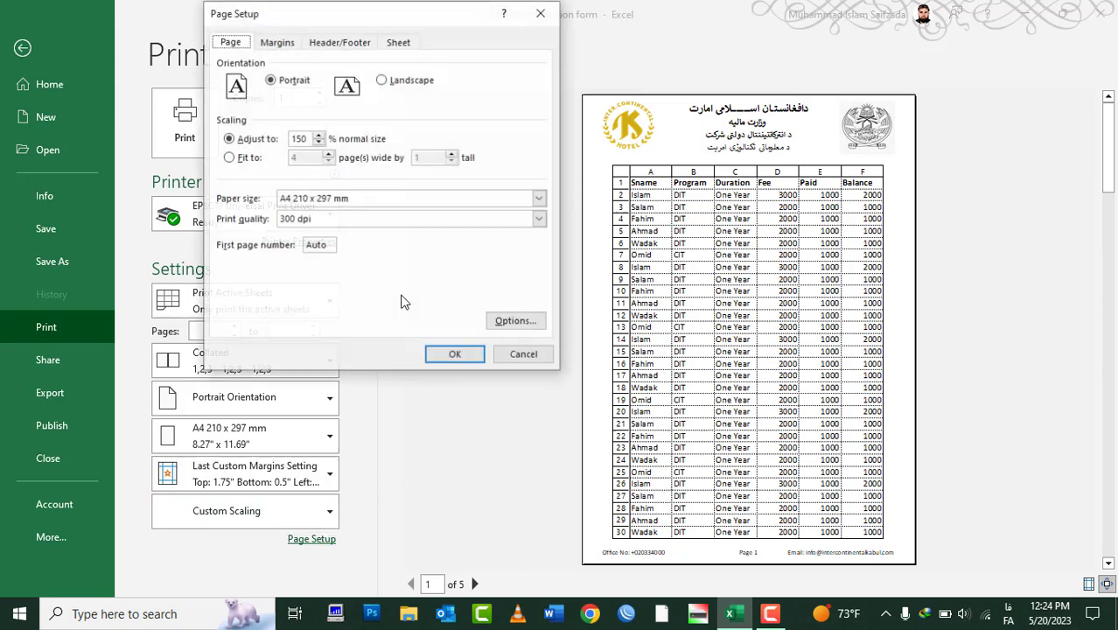
left_click(408, 39)
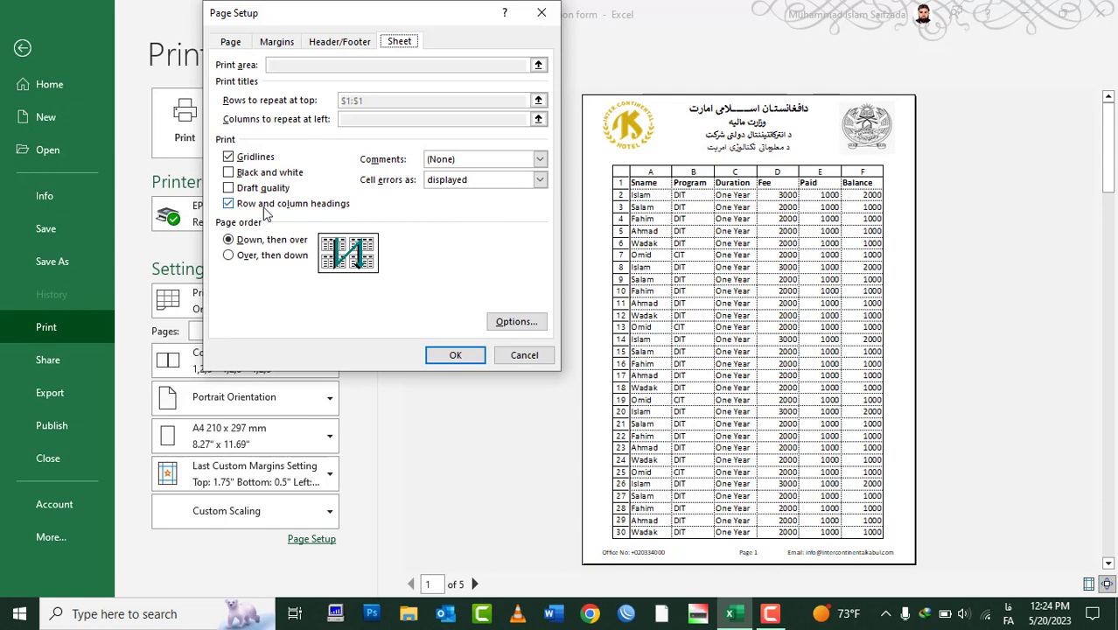
left_click(268, 206)
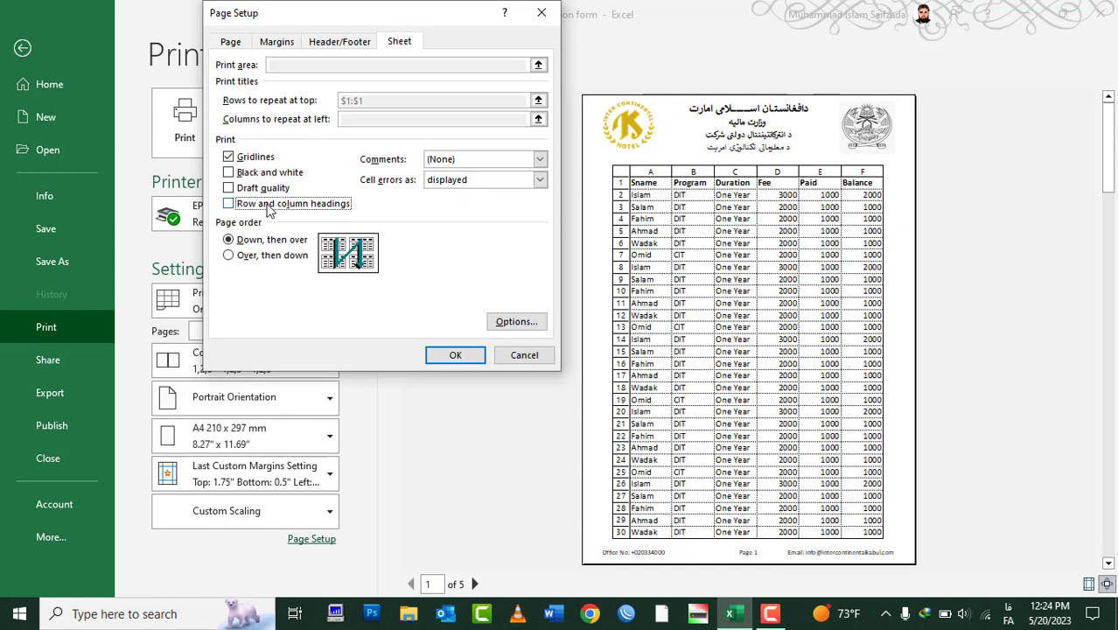
left_click(462, 355)
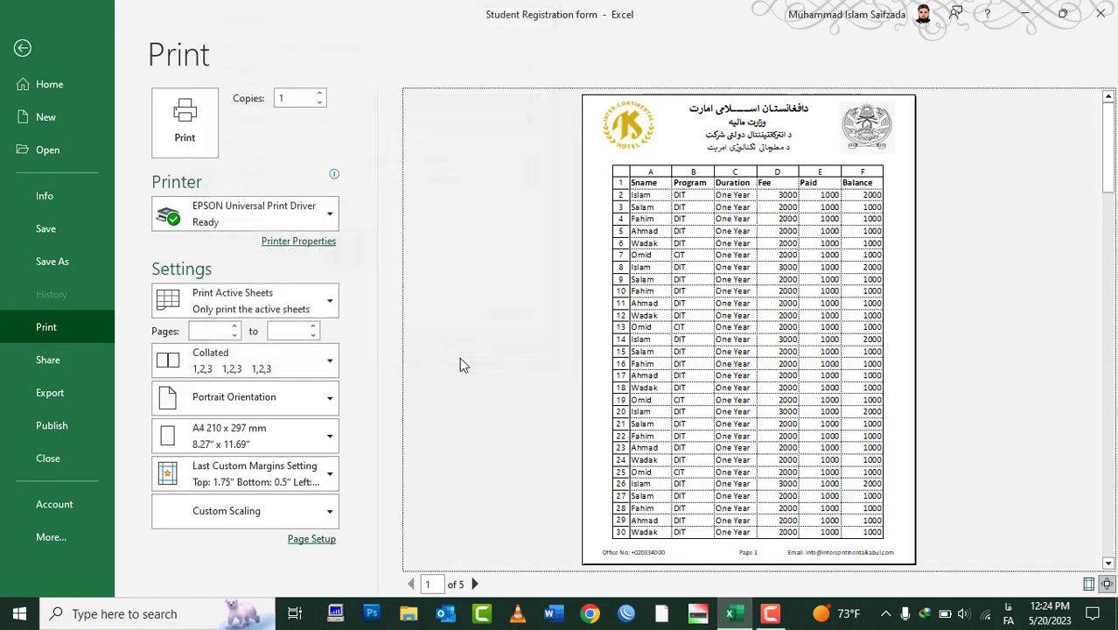
left_click(308, 539)
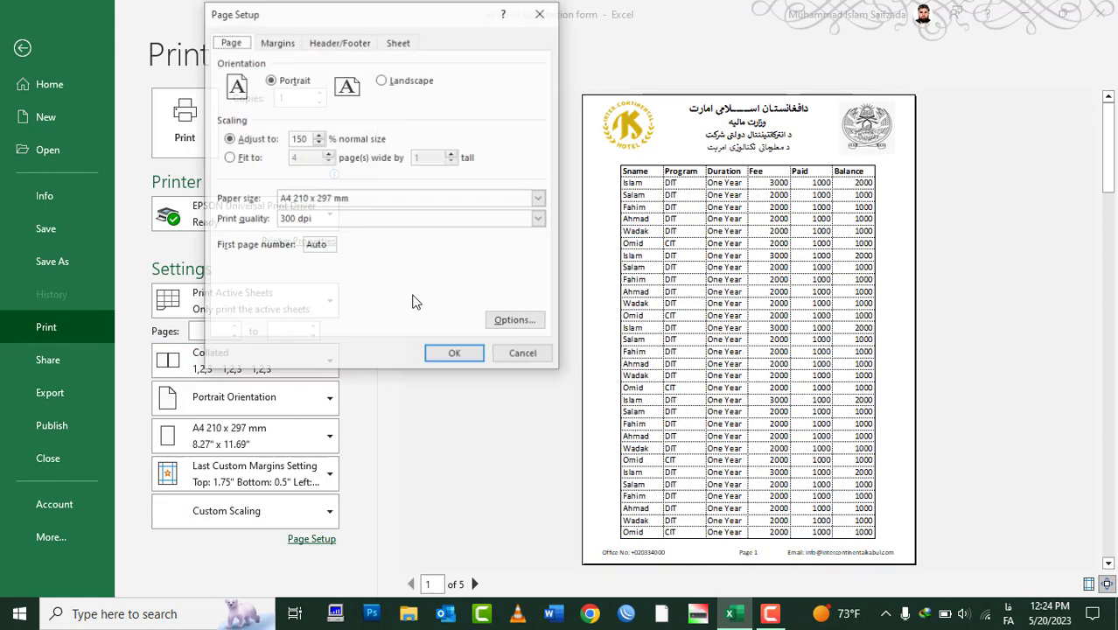
left_click(399, 42)
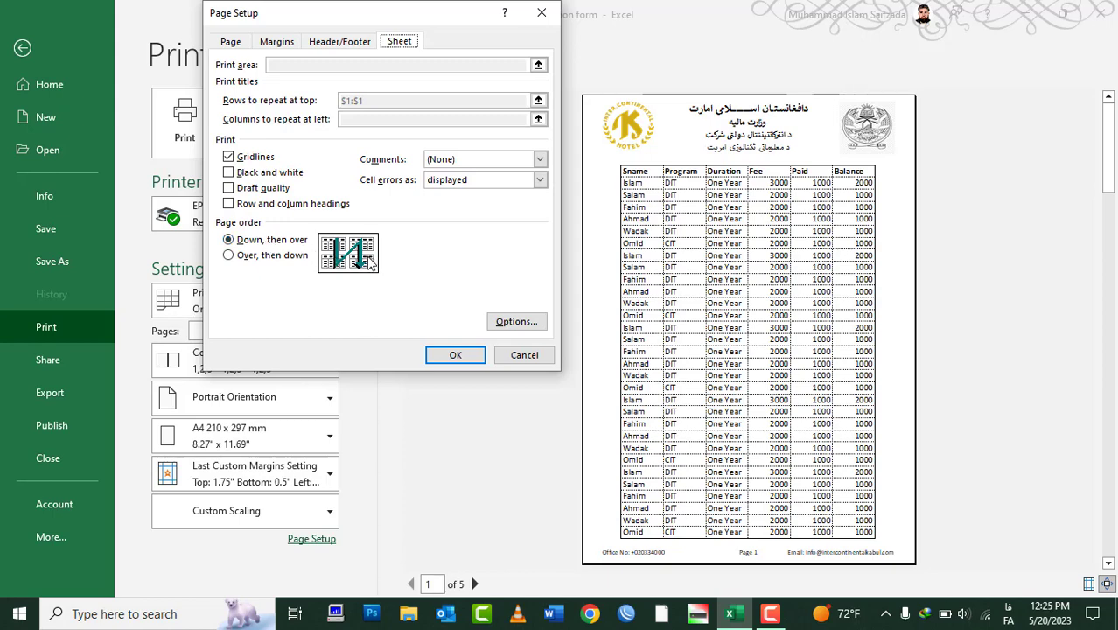
Step: Copy the student table A1:F138 and paste it starting at cell G1
key("Return")
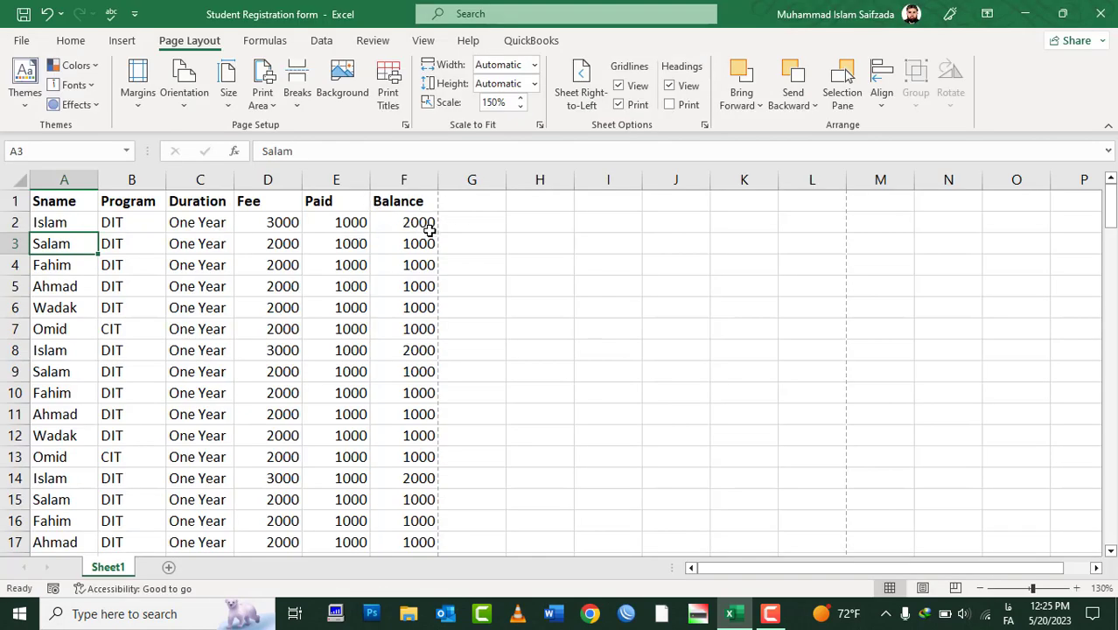
mouse_move(403, 200)
left_mouse_down()
mouse_move(3, 549)
mouse_move(56, 542)
mouse_move(66, 523)
left_mouse_up()
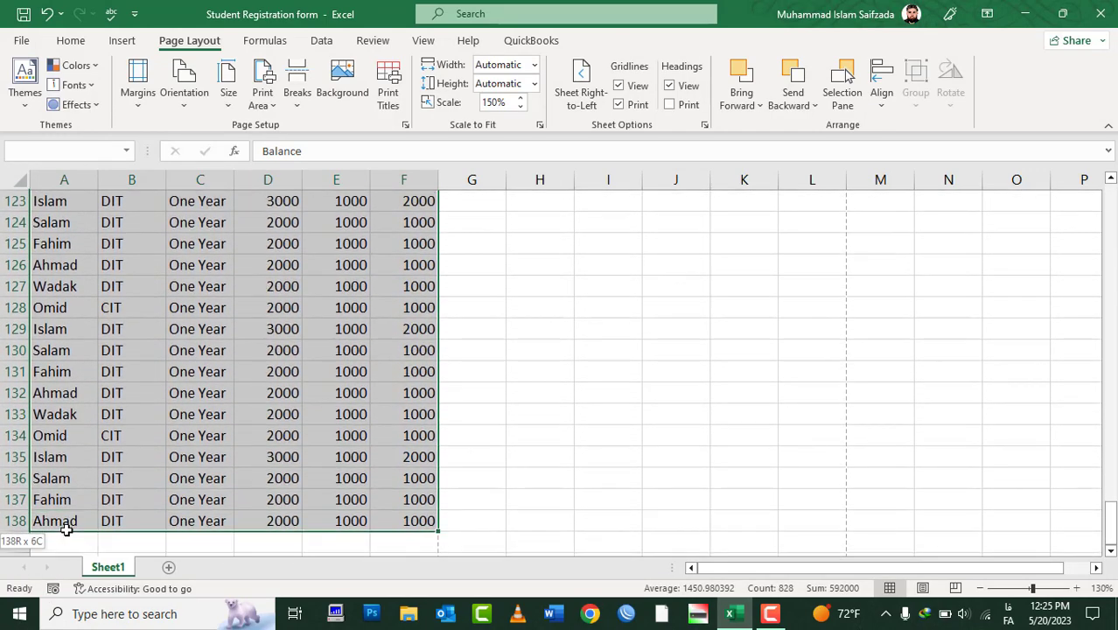
key("ctrl+c")
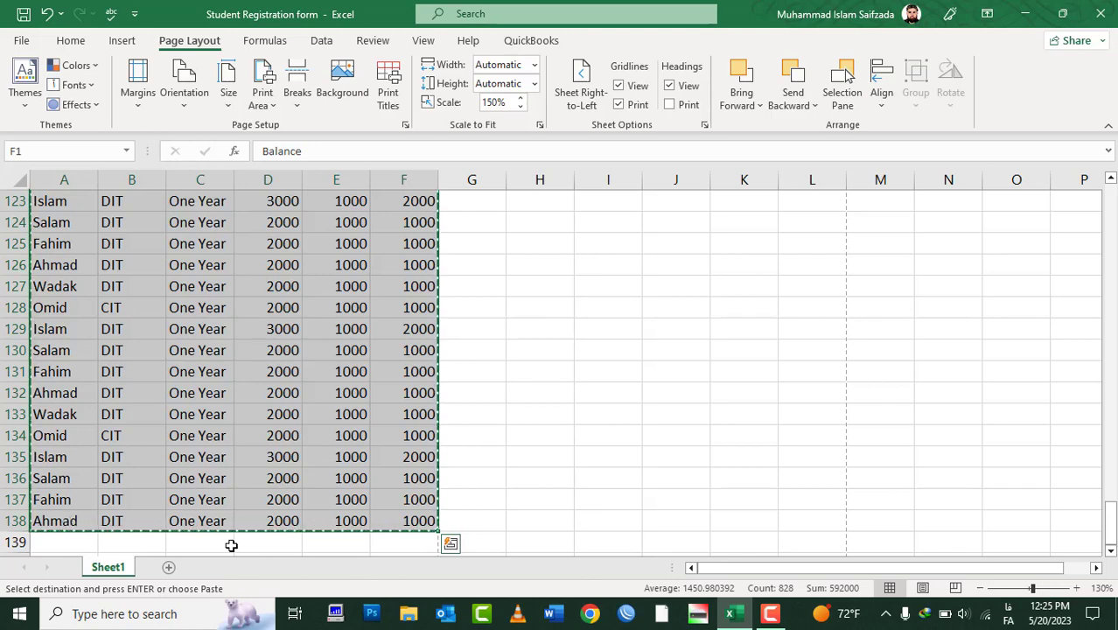
scroll(230, 544, "up", 12)
scroll(230, 545, "up", 15)
scroll(230, 544, "up", 14)
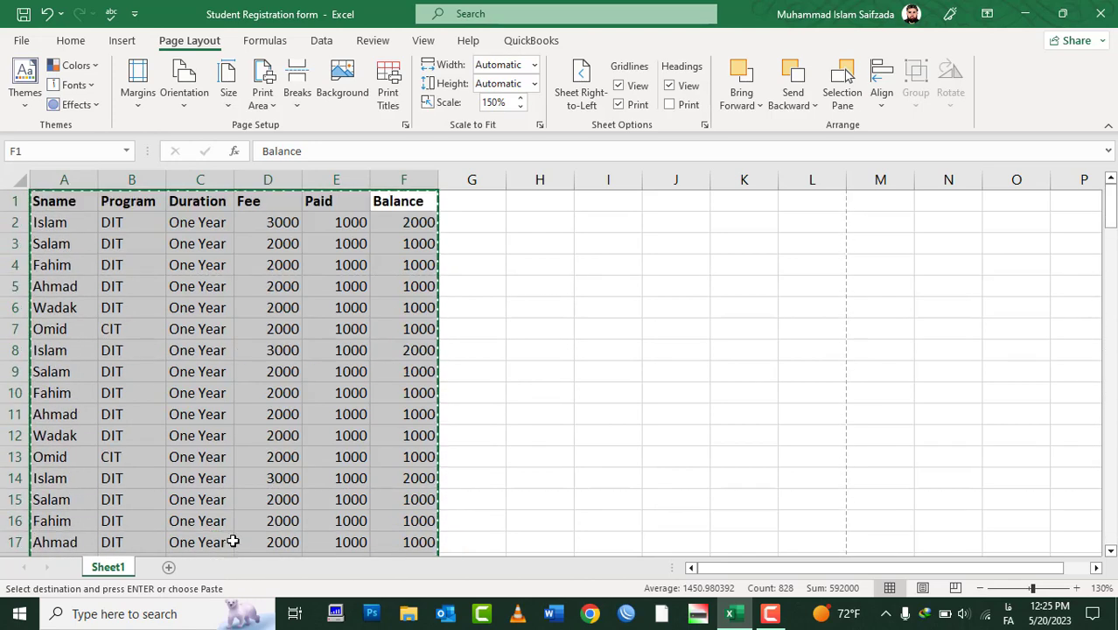
left_click(479, 204)
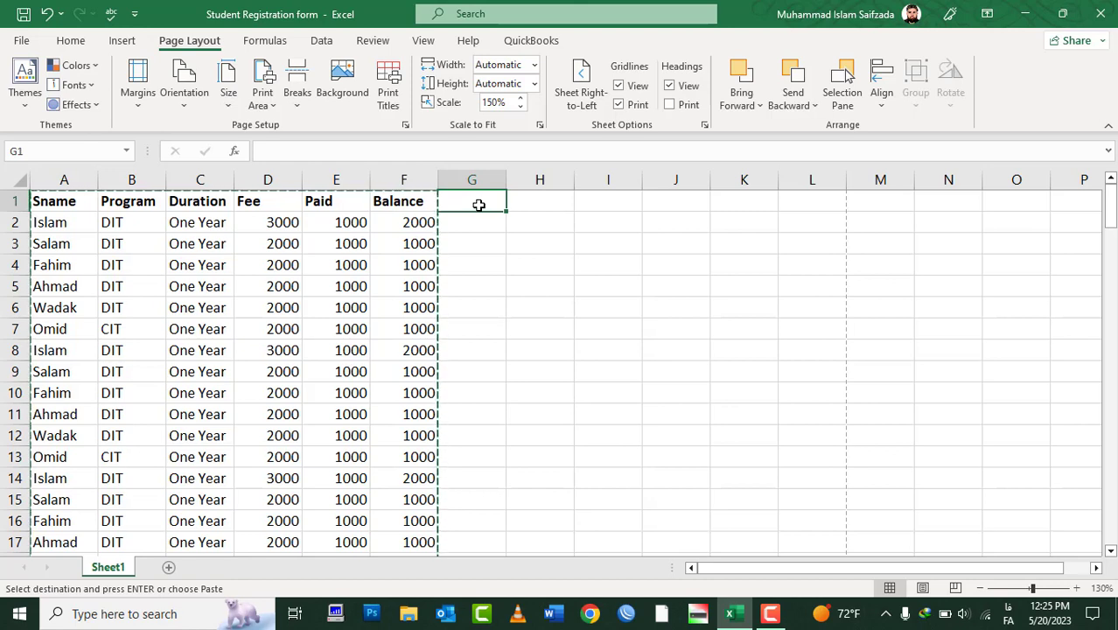
key("ctrl+v")
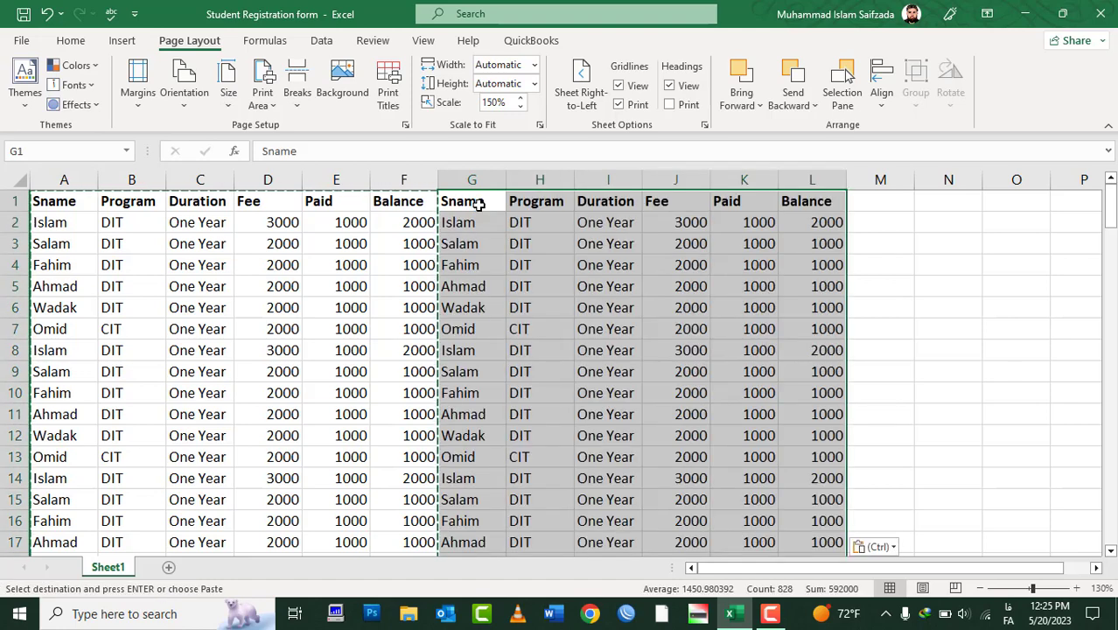
key("Escape")
left_click(336, 263)
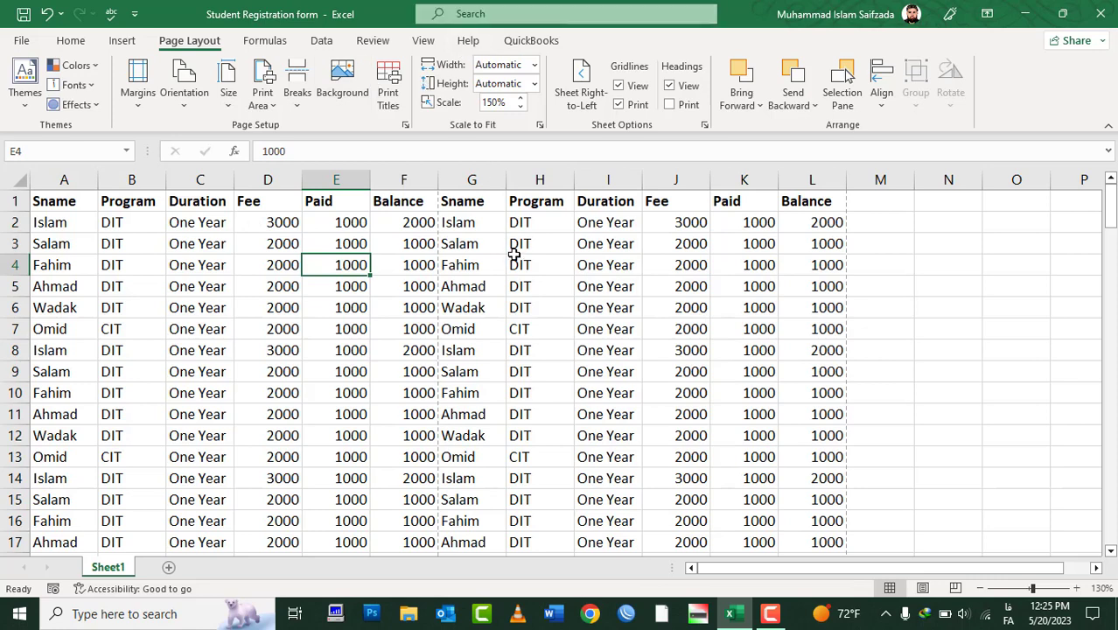
left_click(423, 42)
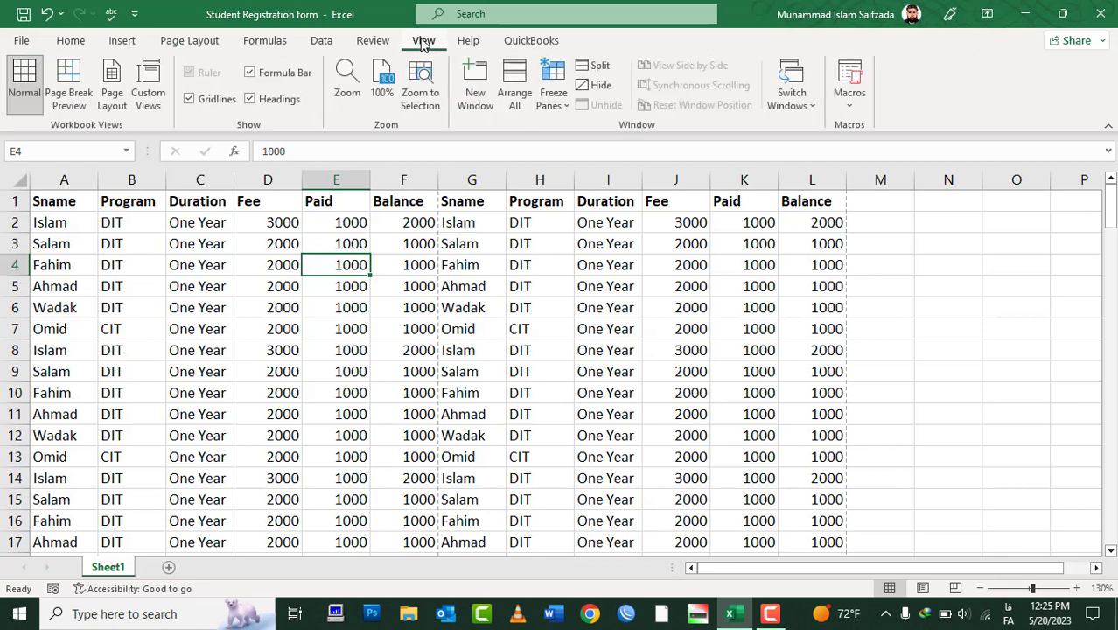
left_click(75, 105)
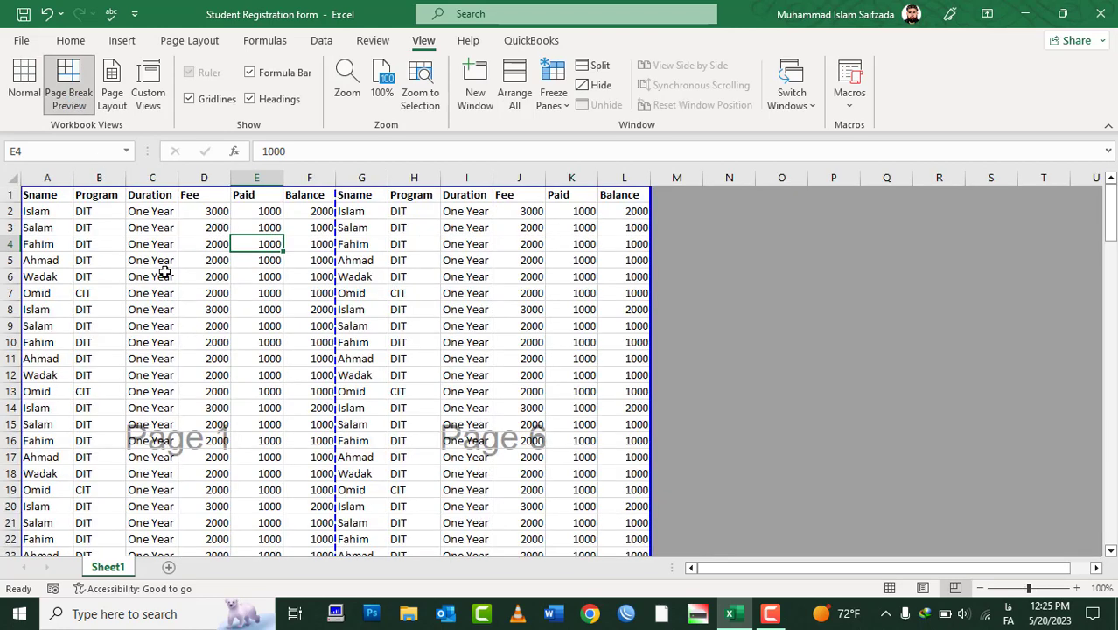
left_click(184, 434)
scroll(184, 434, "down", 1)
scroll(186, 435, "down", 7)
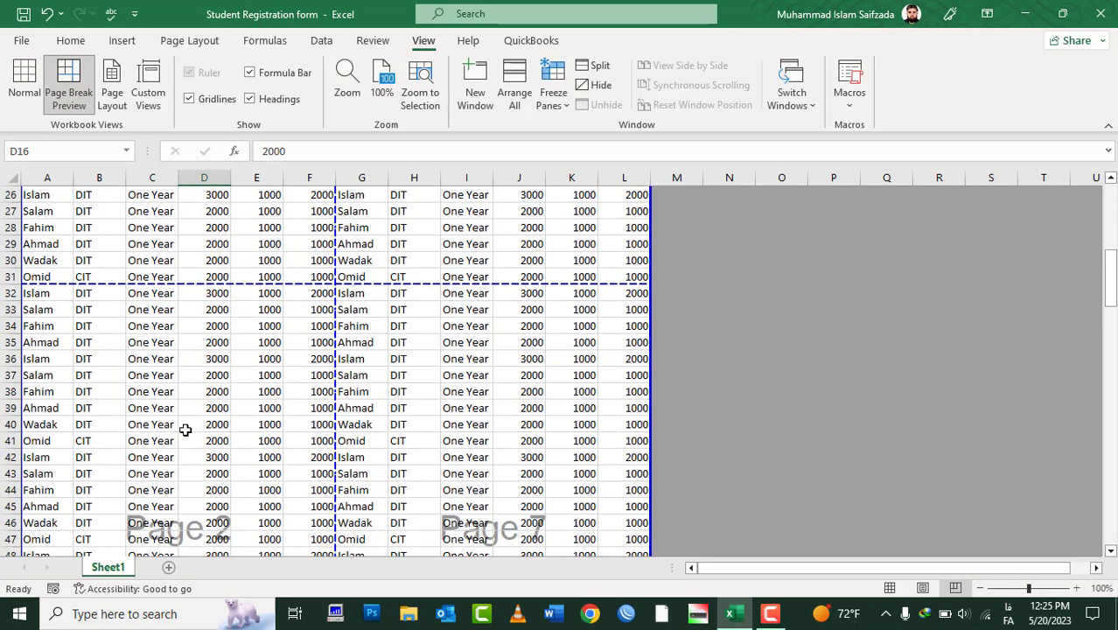
scroll(194, 441, "down", 2)
scroll(191, 439, "up", 10)
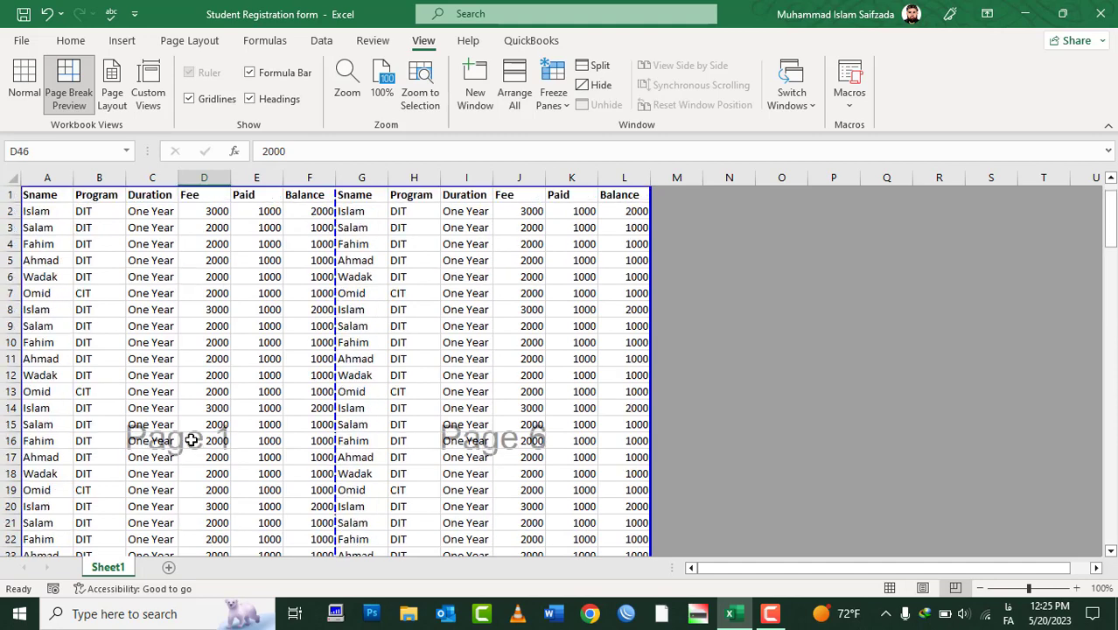
left_click(173, 360)
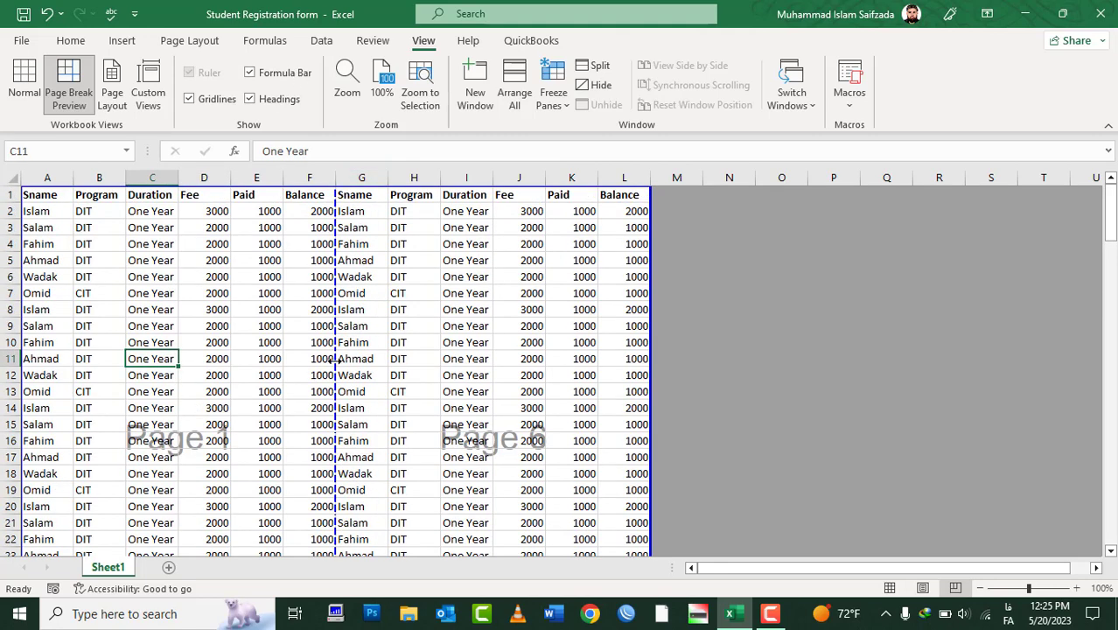
scroll(103, 516, "down", 7)
scroll(260, 443, "down", 1)
scroll(240, 505, "down", 5)
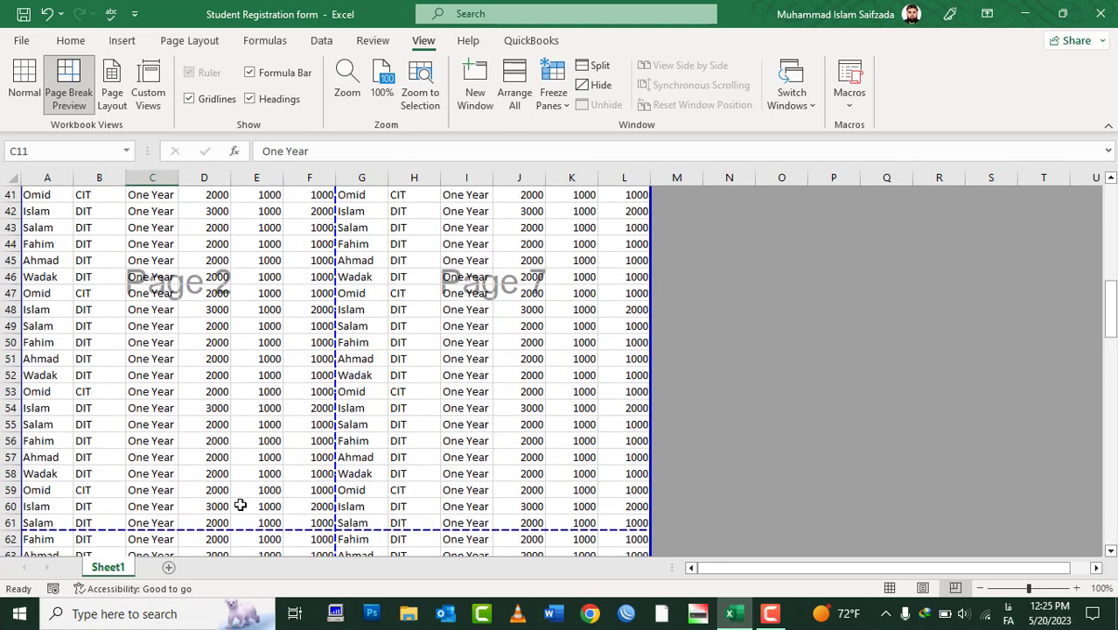
scroll(240, 505, "down", 8)
scroll(238, 506, "down", 12)
scroll(238, 506, "down", 5)
scroll(239, 505, "down", 3)
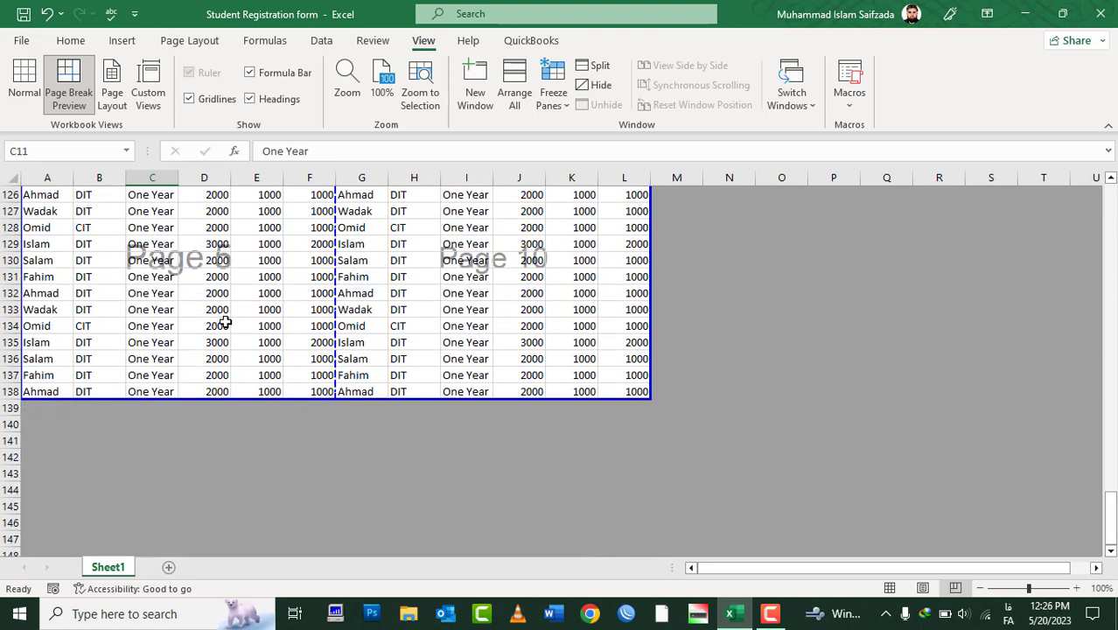
scroll(226, 321, "up", 4)
scroll(229, 322, "up", 7)
scroll(232, 324, "down", 4)
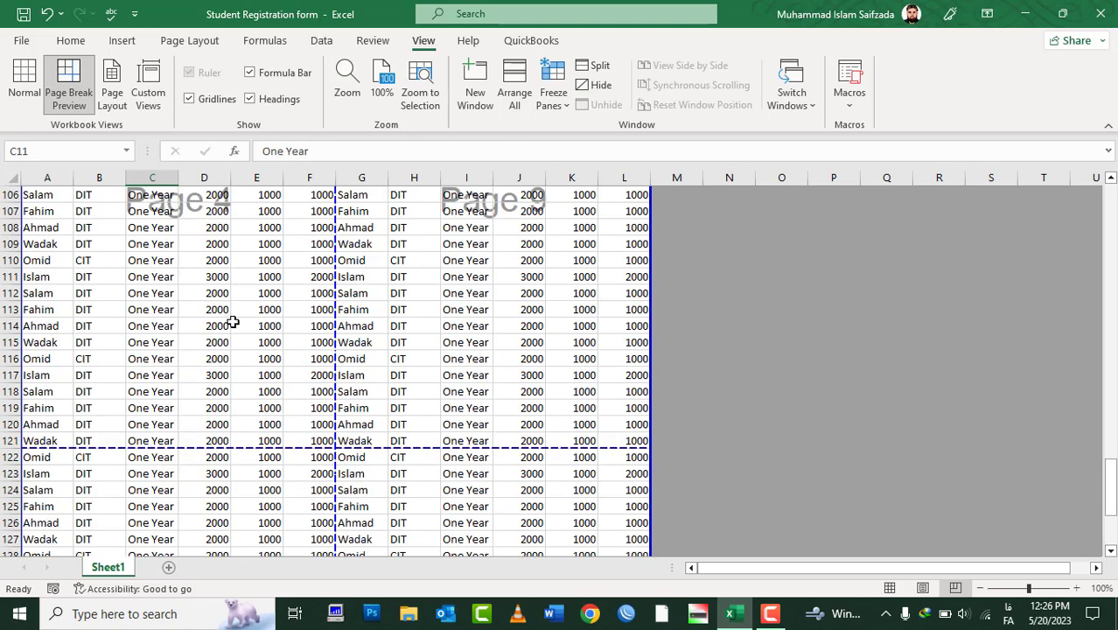
scroll(233, 325, "down", 5)
scroll(237, 395, "down", 2)
scroll(311, 333, "up", 20)
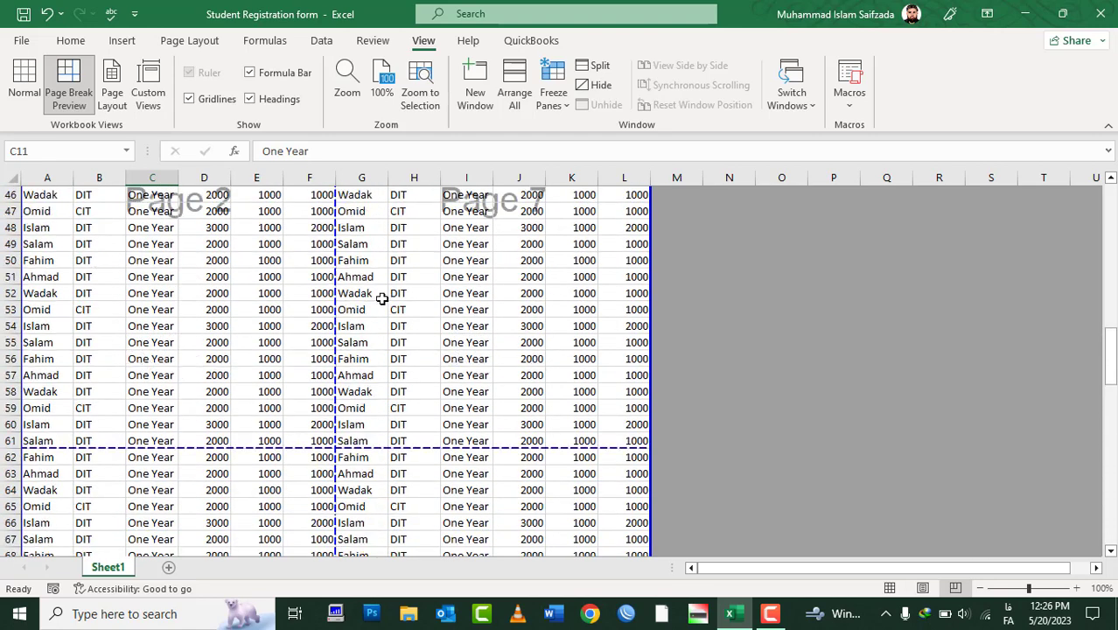
scroll(350, 298, "up", 15)
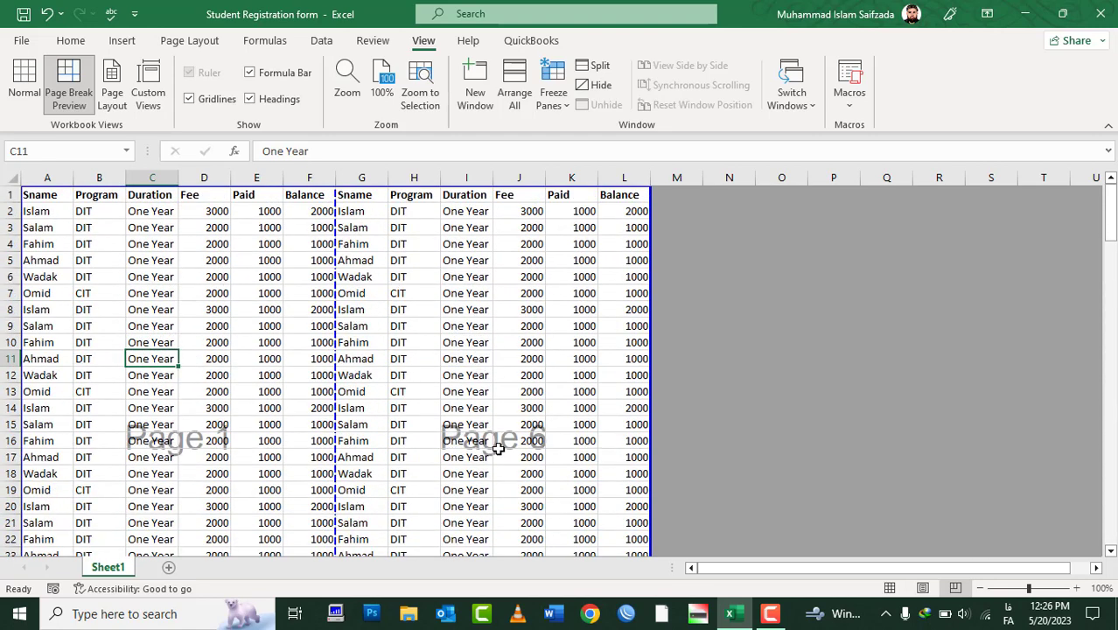
scroll(500, 449, "down", 5)
scroll(504, 449, "down", 5)
scroll(508, 452, "up", 3)
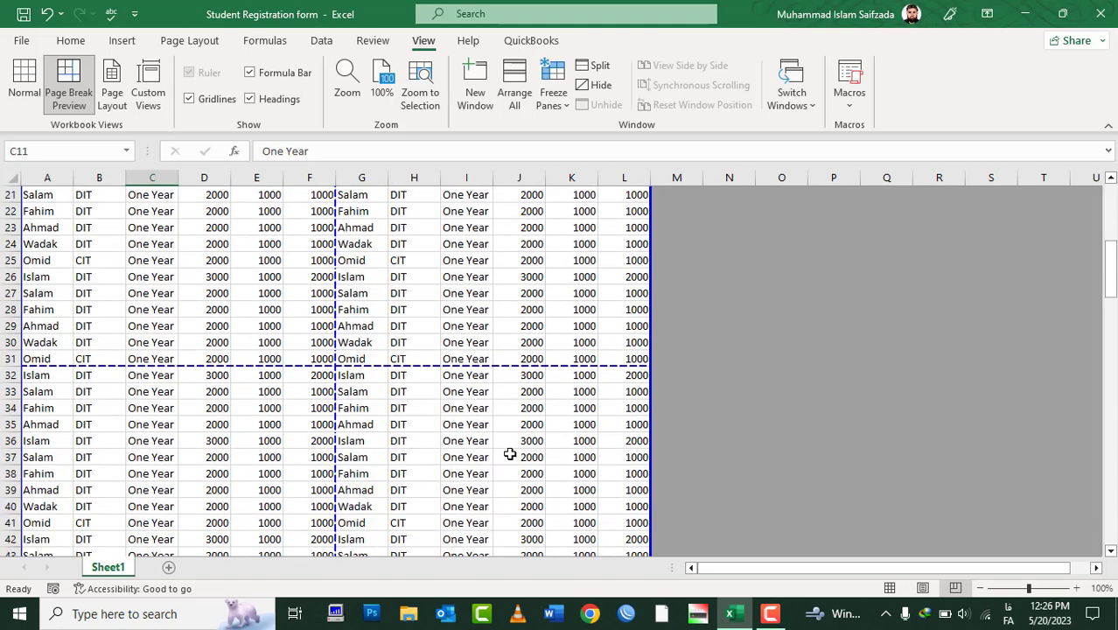
scroll(510, 453, "up", 7)
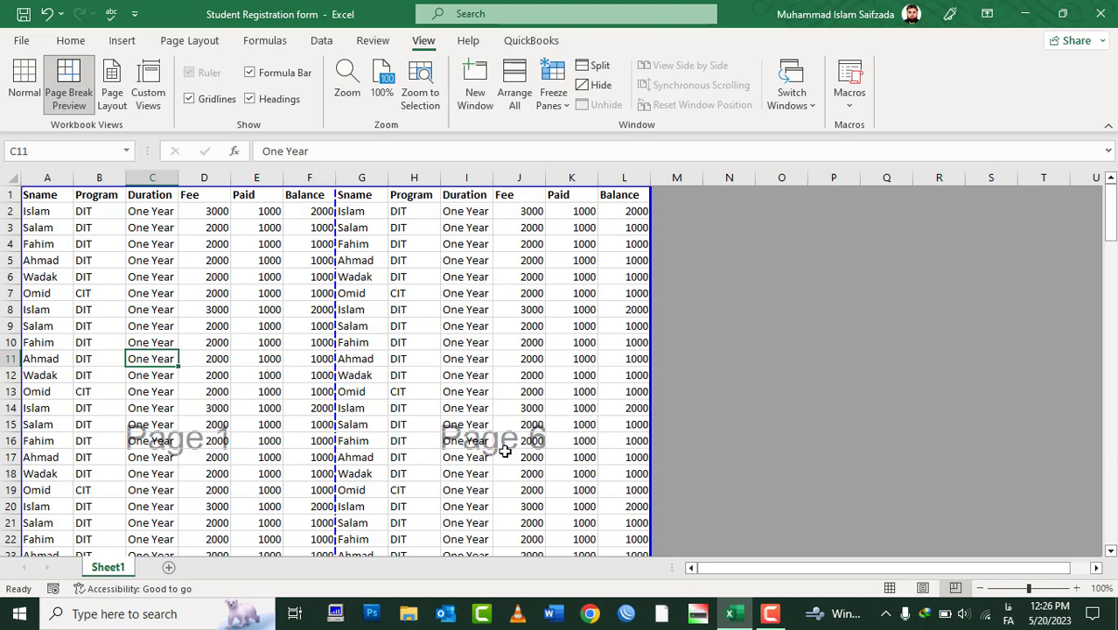
left_click(175, 341)
left_click(426, 308)
scroll(237, 446, "down", 5)
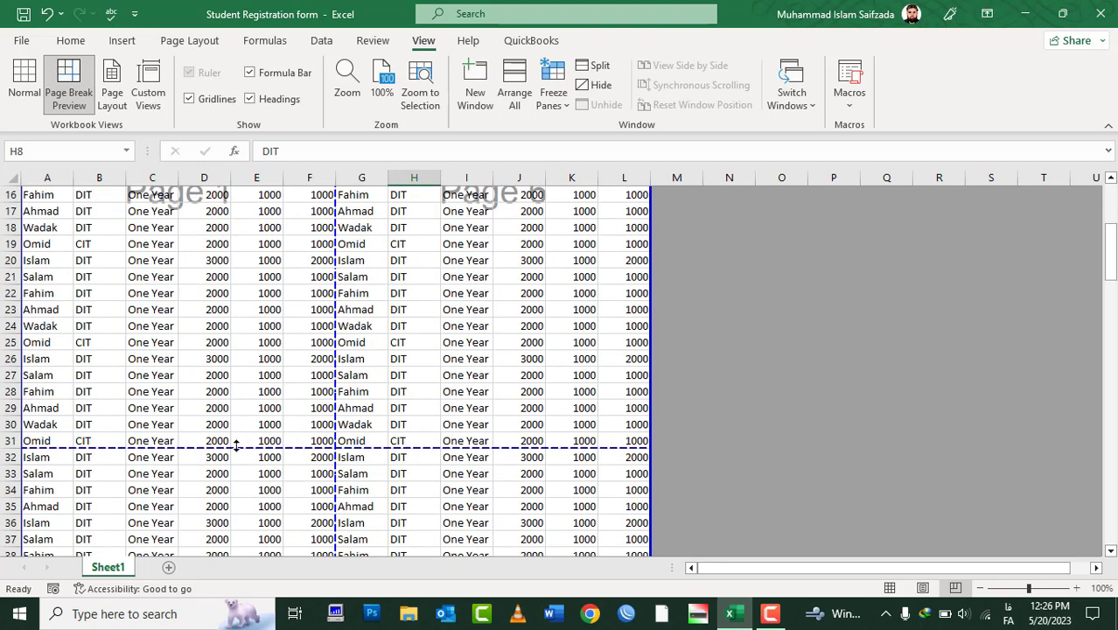
left_click(221, 456)
left_click(532, 506)
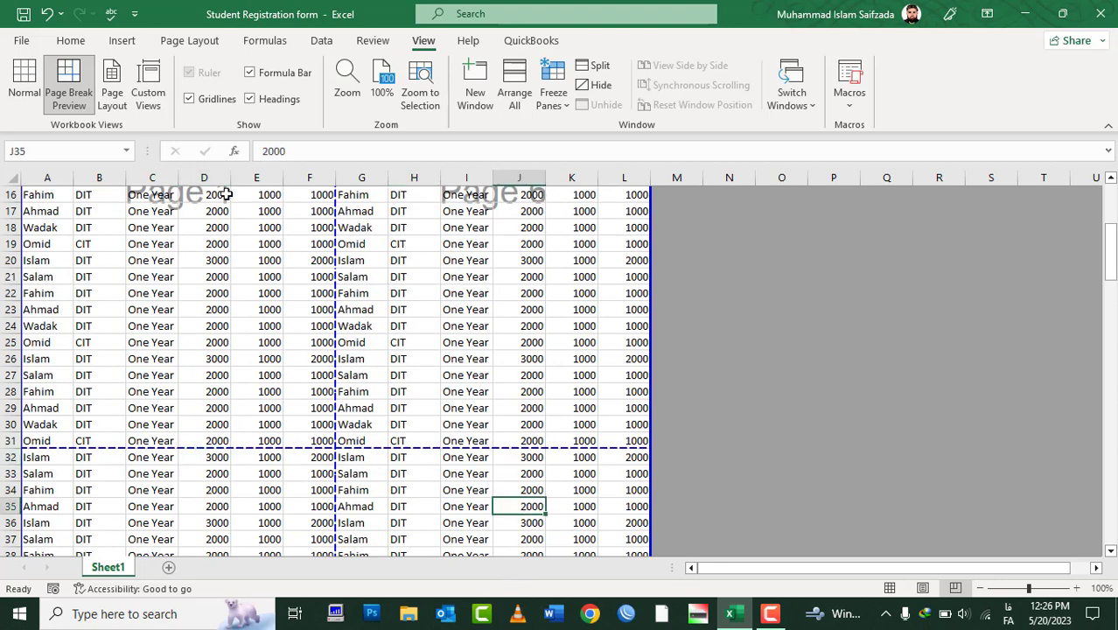
left_click(254, 262)
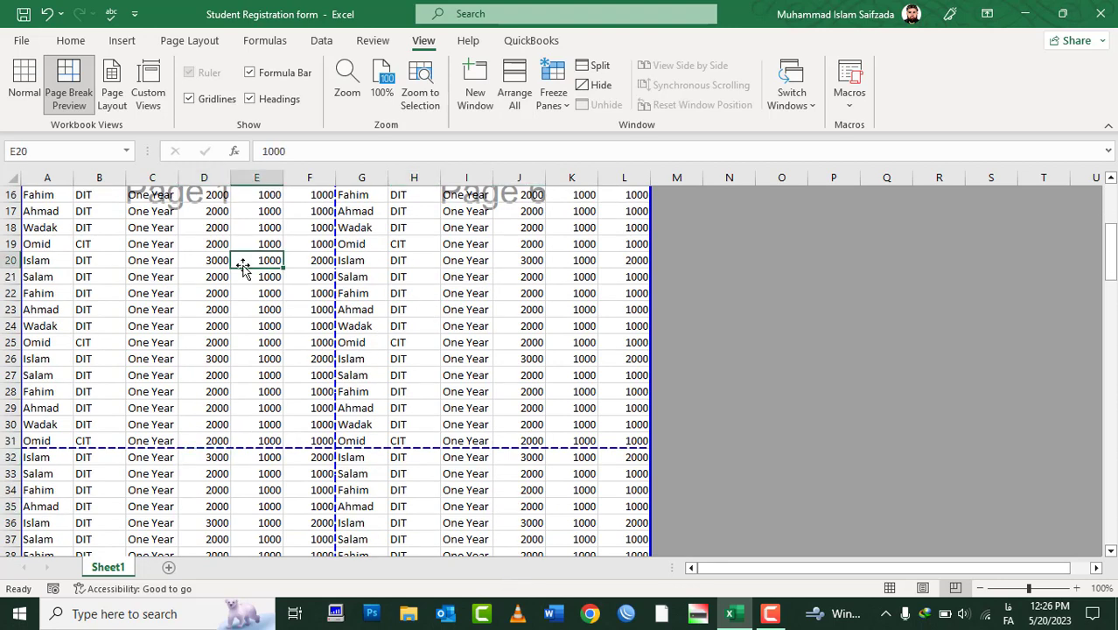
left_click(19, 92)
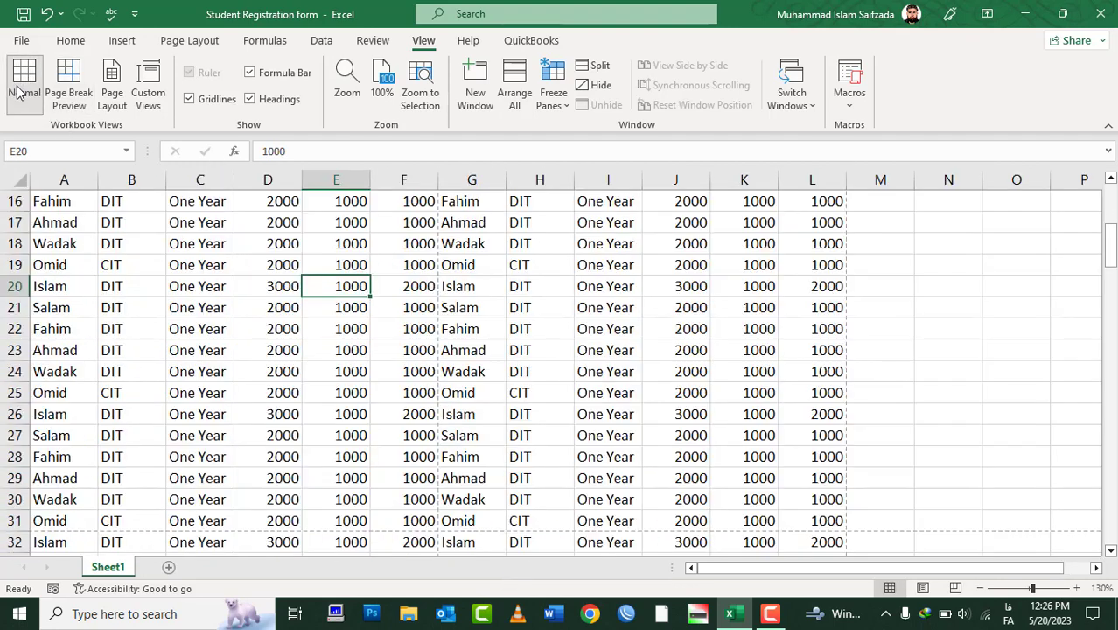
Step: Set the Page Setup page order to 'Over, then down' from the Print screen
left_click(24, 41)
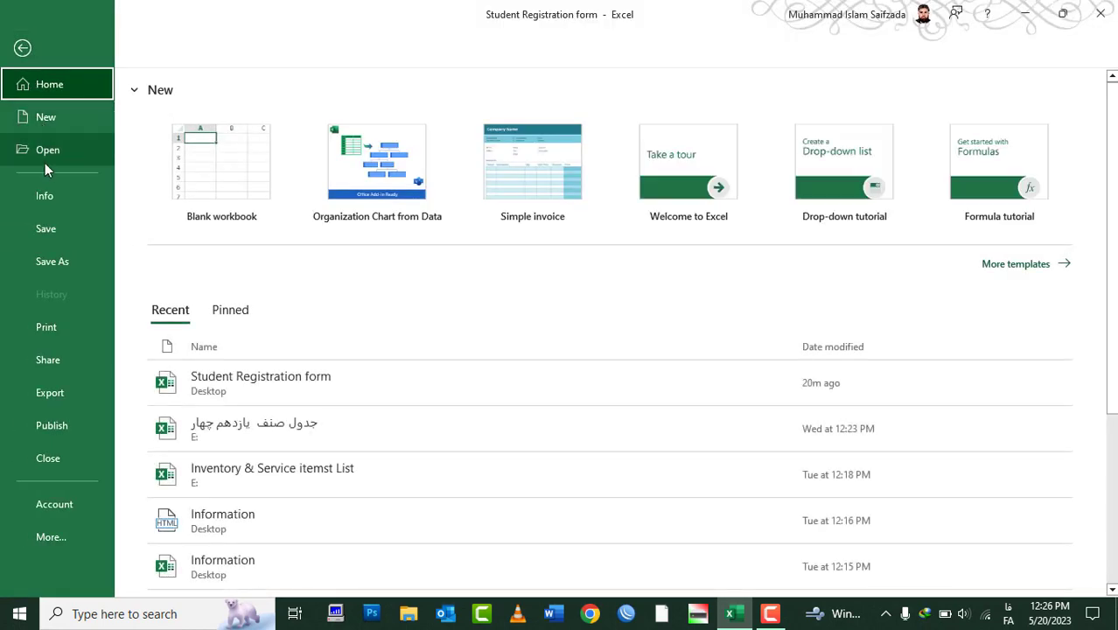
left_click(79, 325)
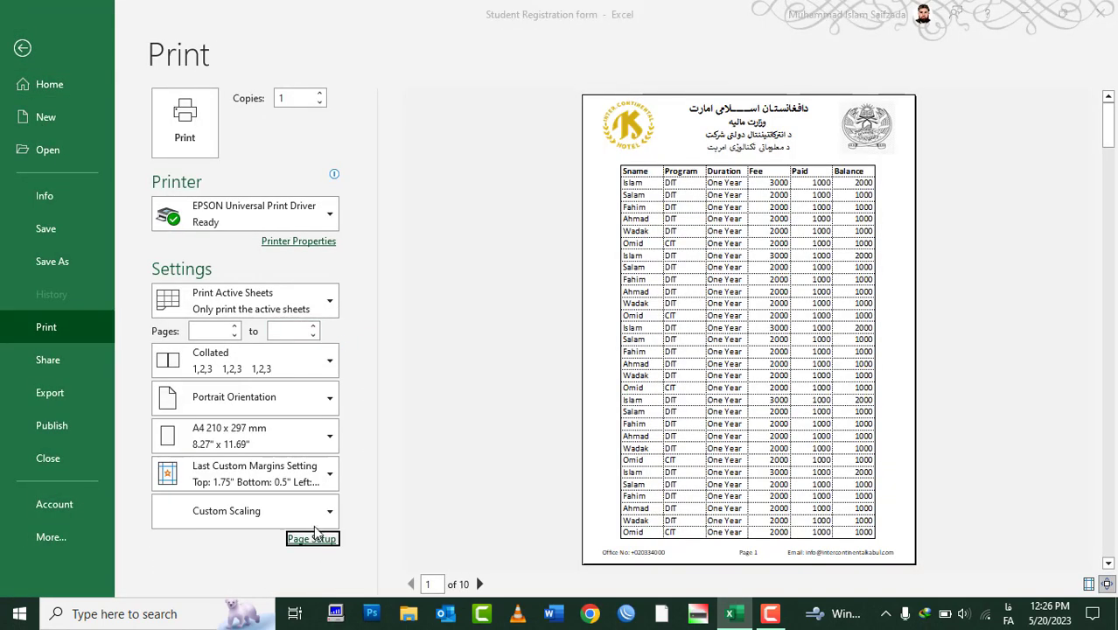
left_click(313, 536)
left_click(395, 41)
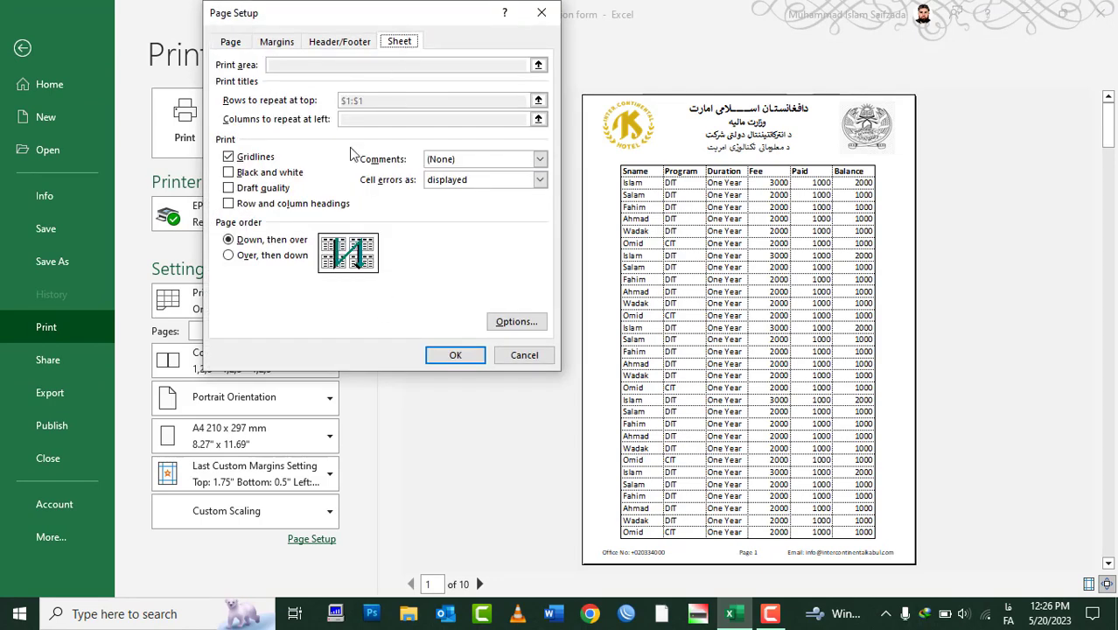
left_click(263, 255)
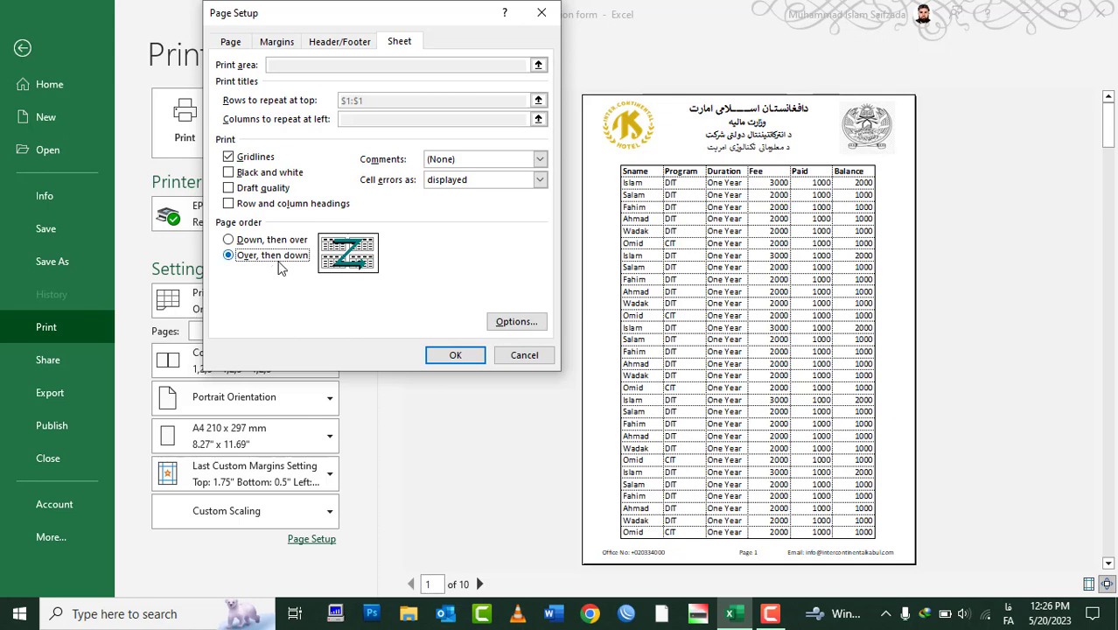
left_click(270, 241)
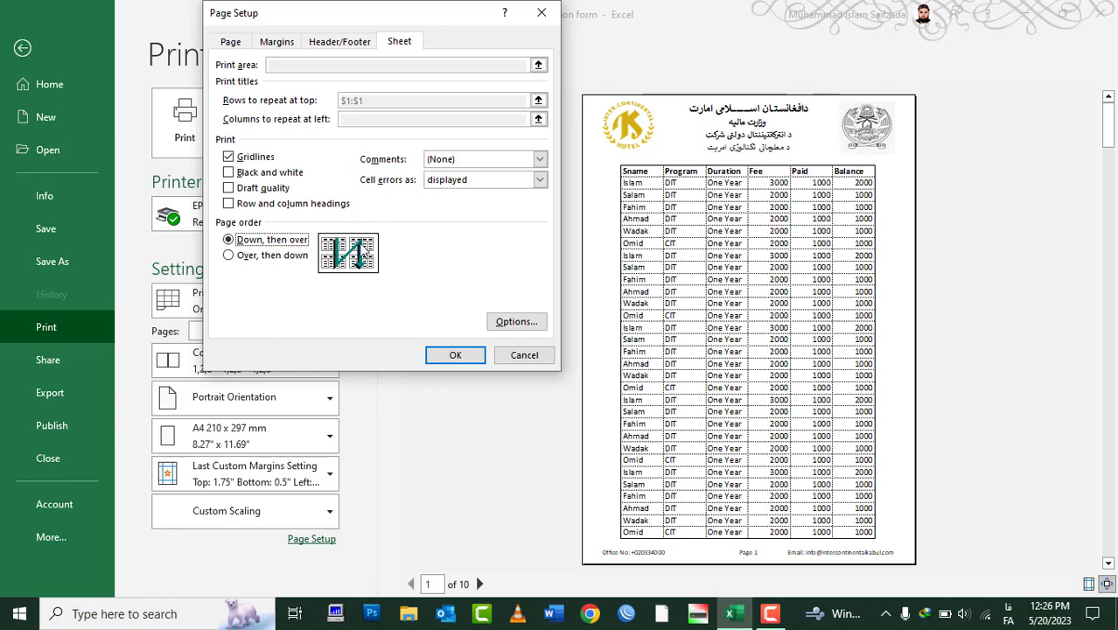
left_click(279, 266)
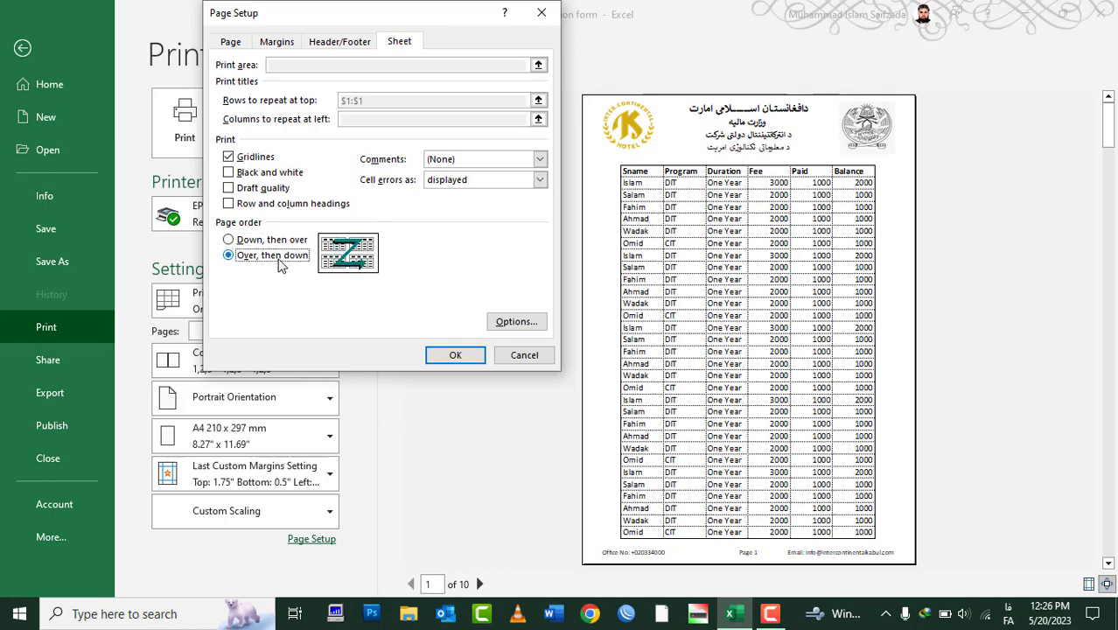
left_click(455, 354)
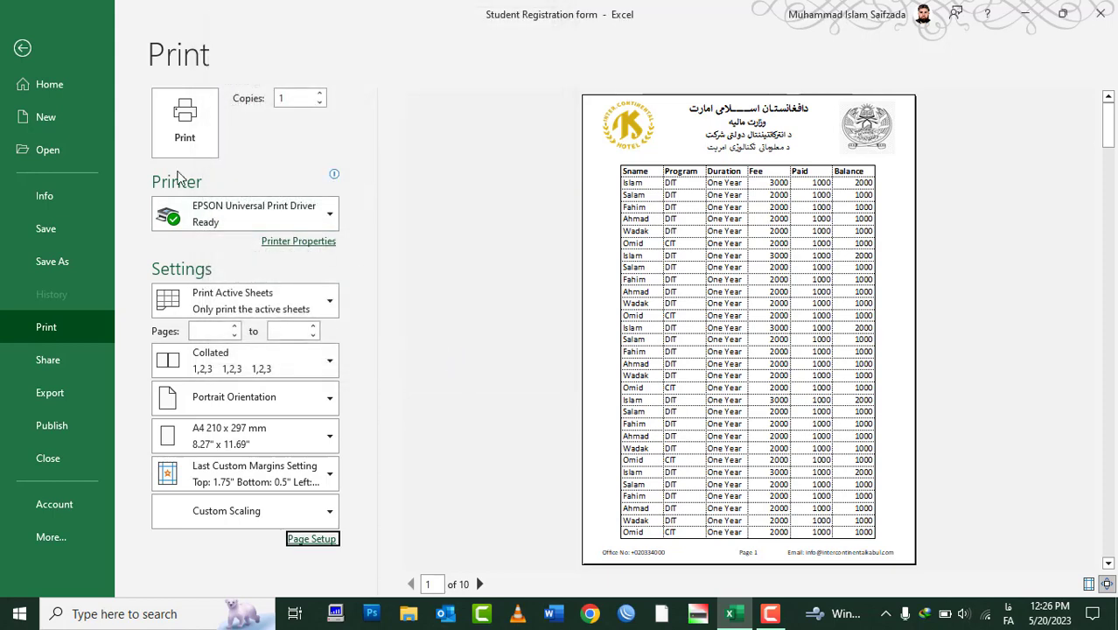
Step: Check the table's page breaks in Page Break Preview, then return to Normal view and open File
left_click(35, 55)
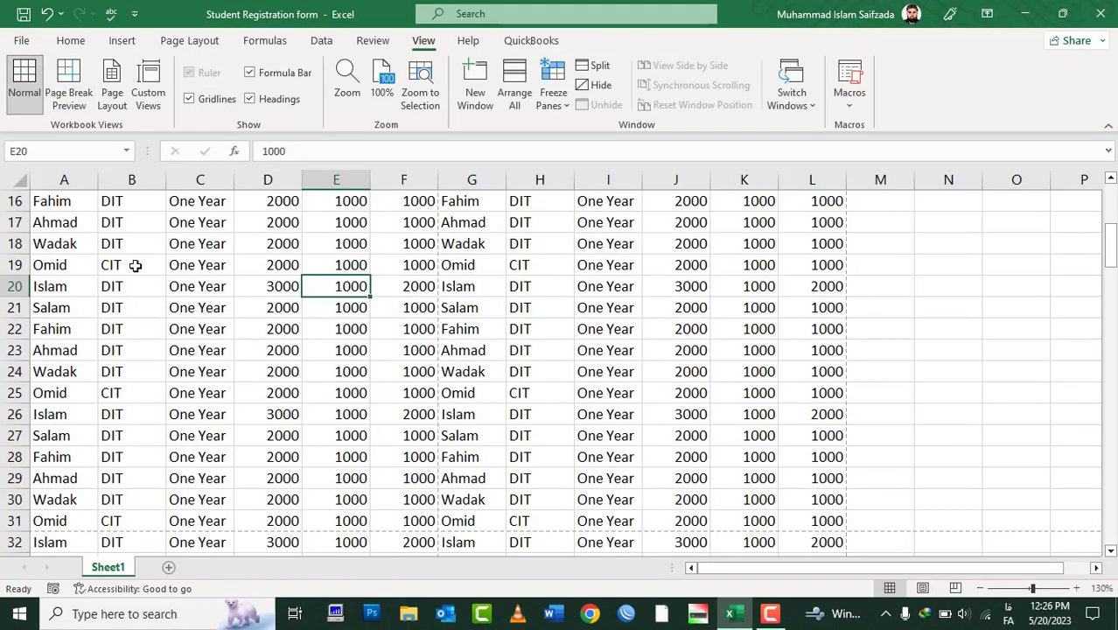
left_click(77, 99)
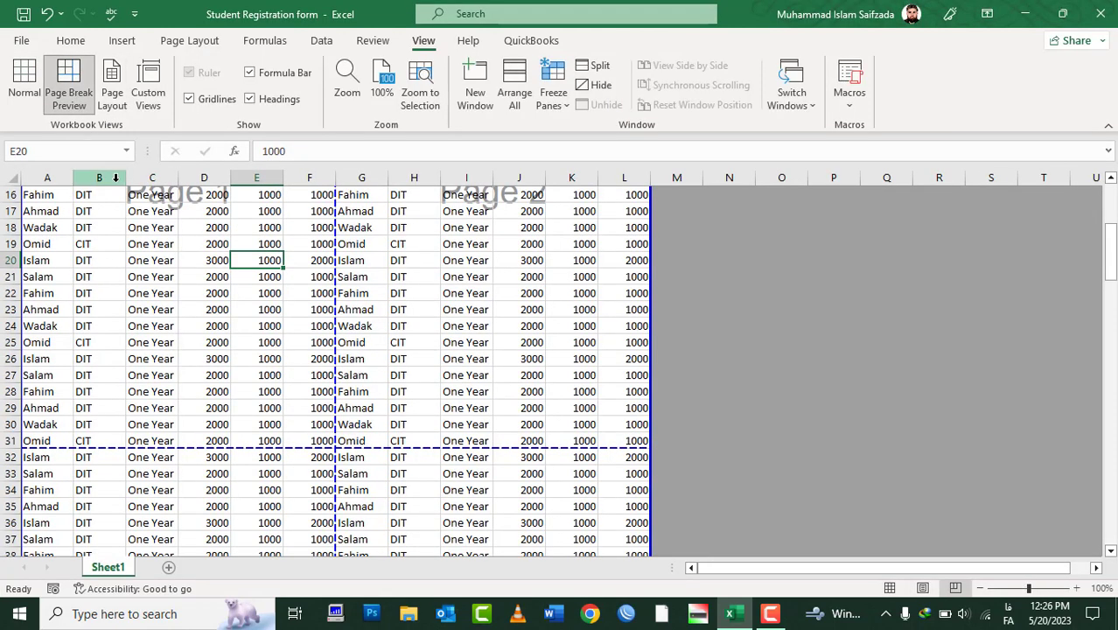
scroll(201, 332, "up", 3)
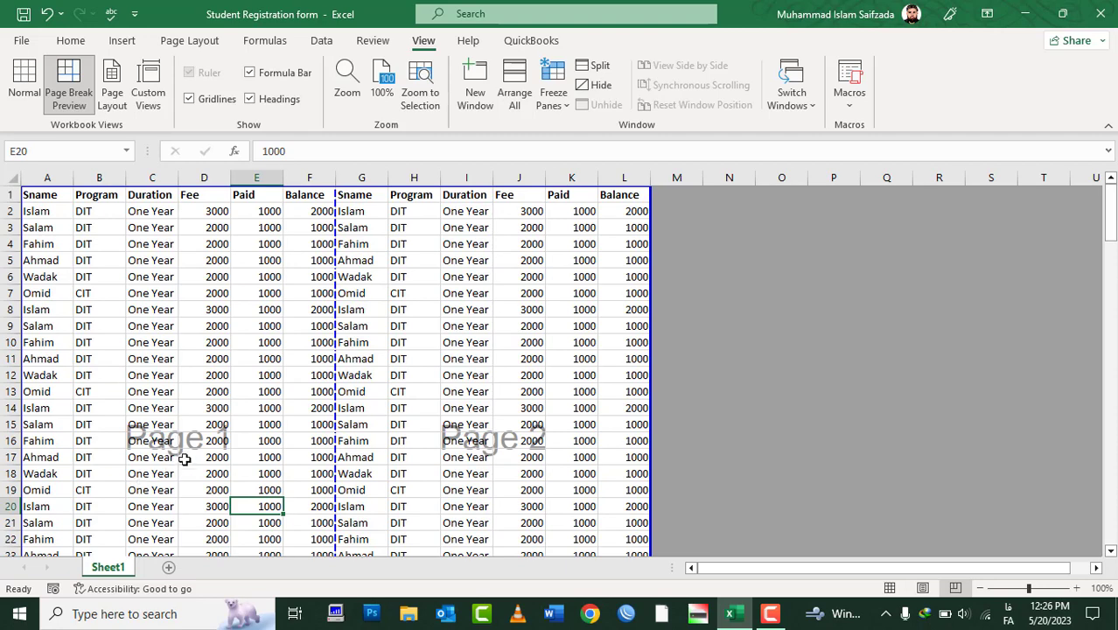
left_click(188, 455)
left_click(543, 427)
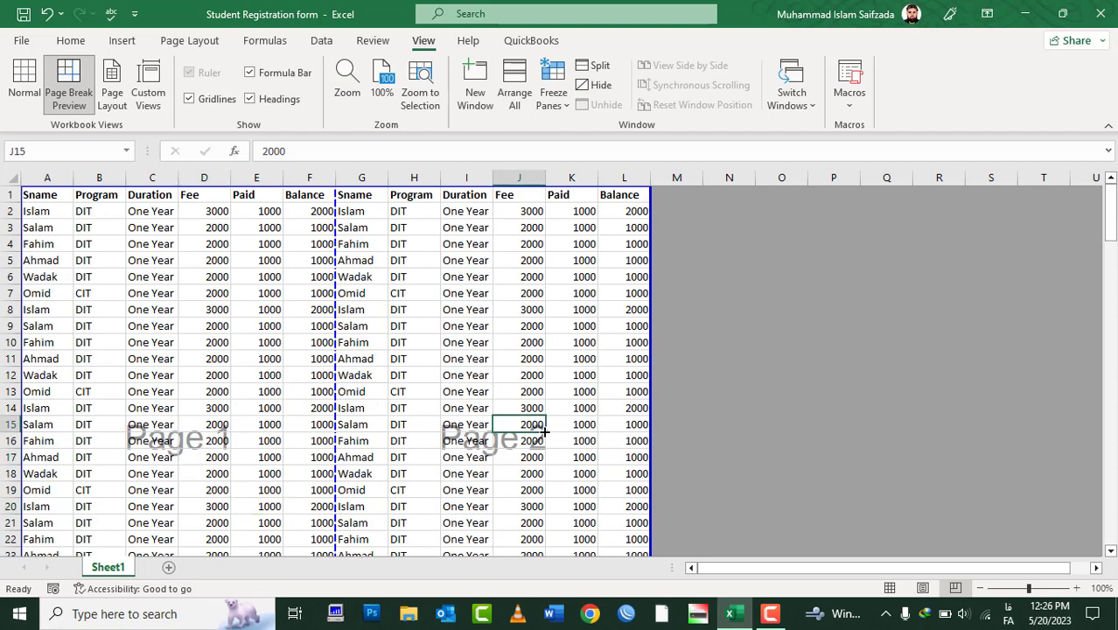
scroll(544, 430, "down", 5)
scroll(544, 430, "down", 7)
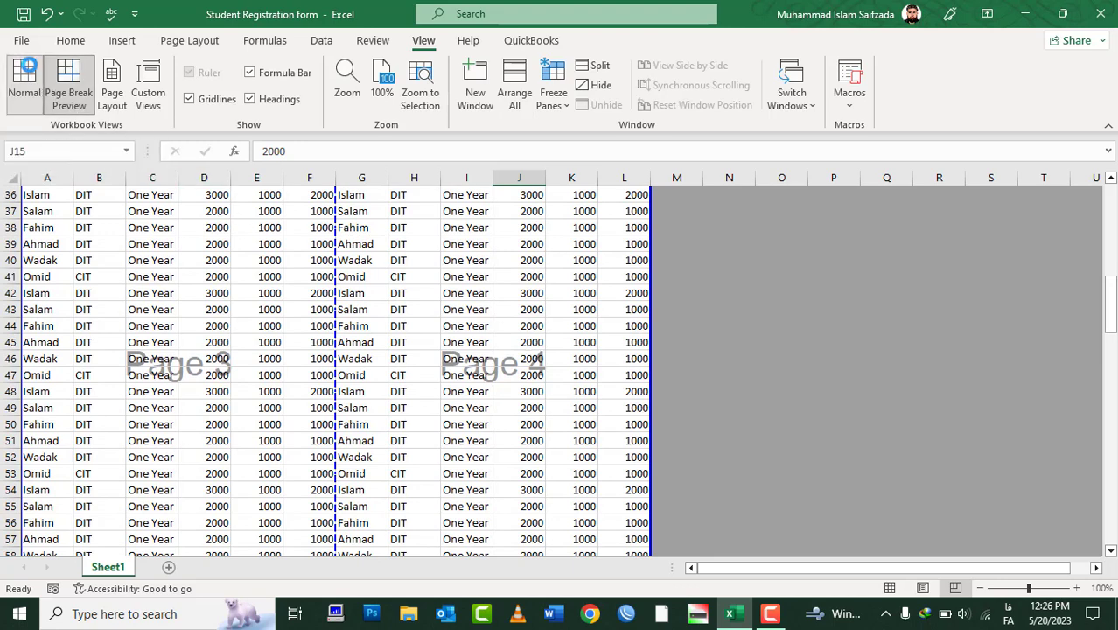
left_click(33, 86)
left_click(25, 41)
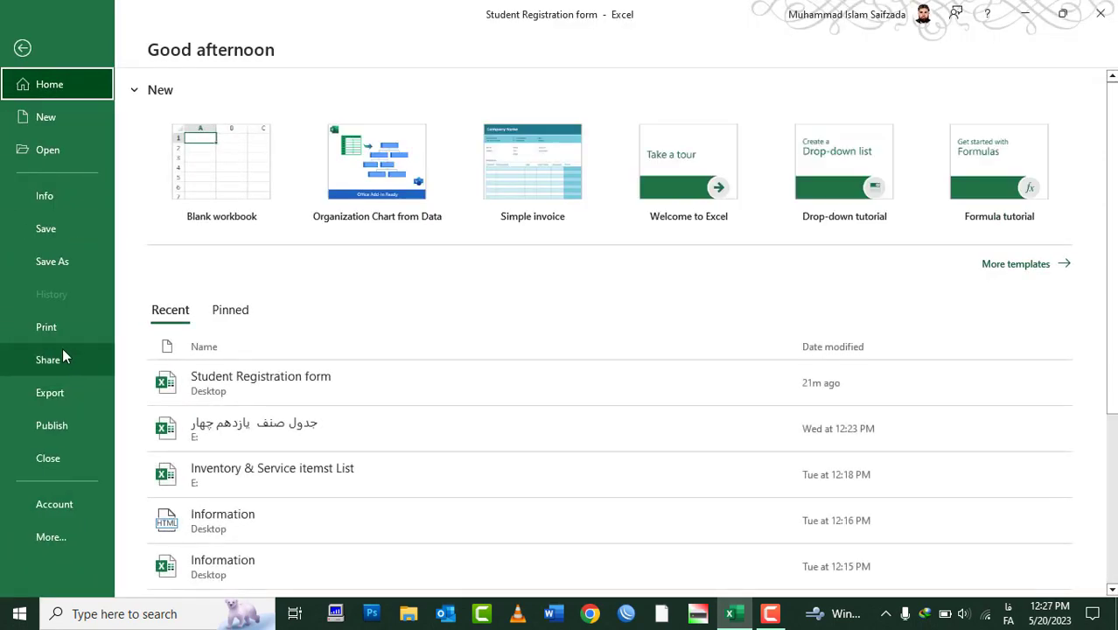
Step: Switch the print page order to 'Down, then over' in Page Setup and exit the Print screen
left_click(52, 328)
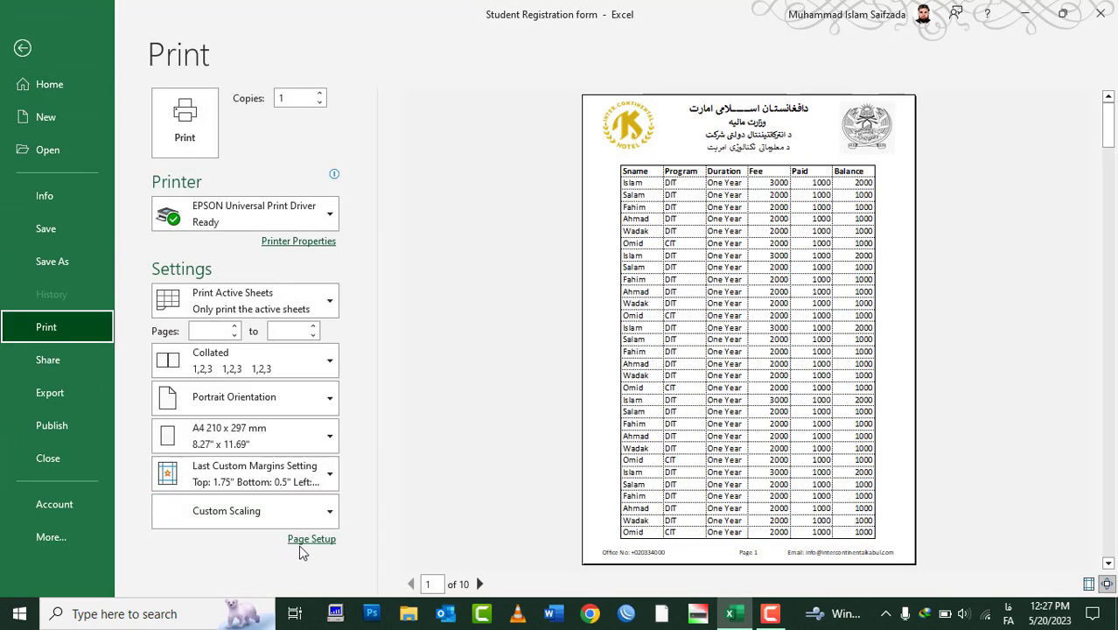
left_click(310, 539)
left_click(399, 41)
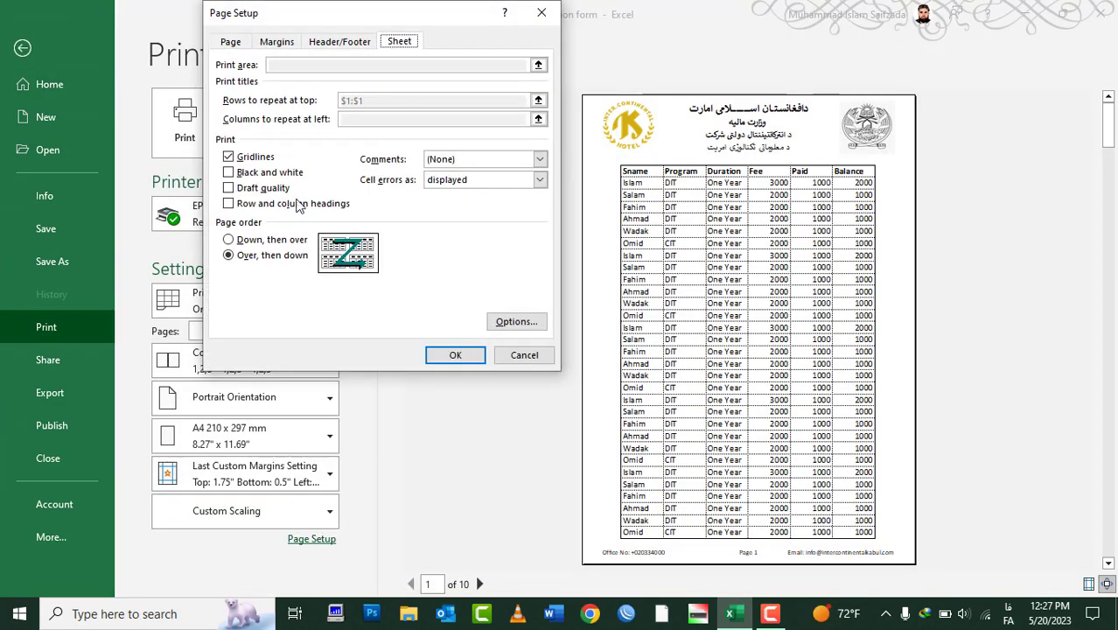
left_click(268, 242)
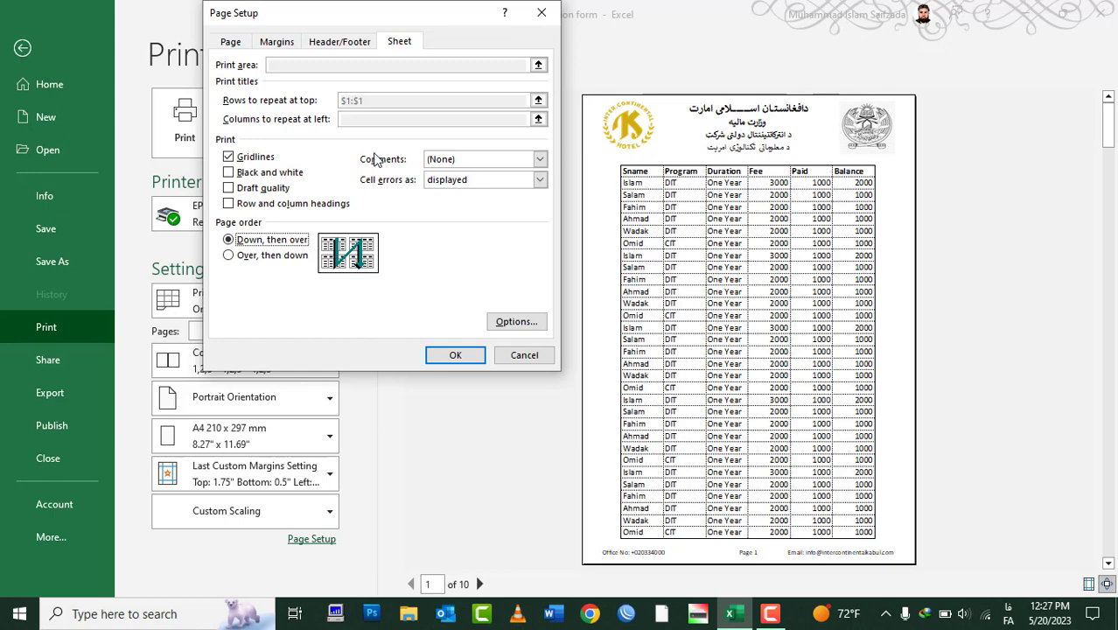
left_click(457, 354)
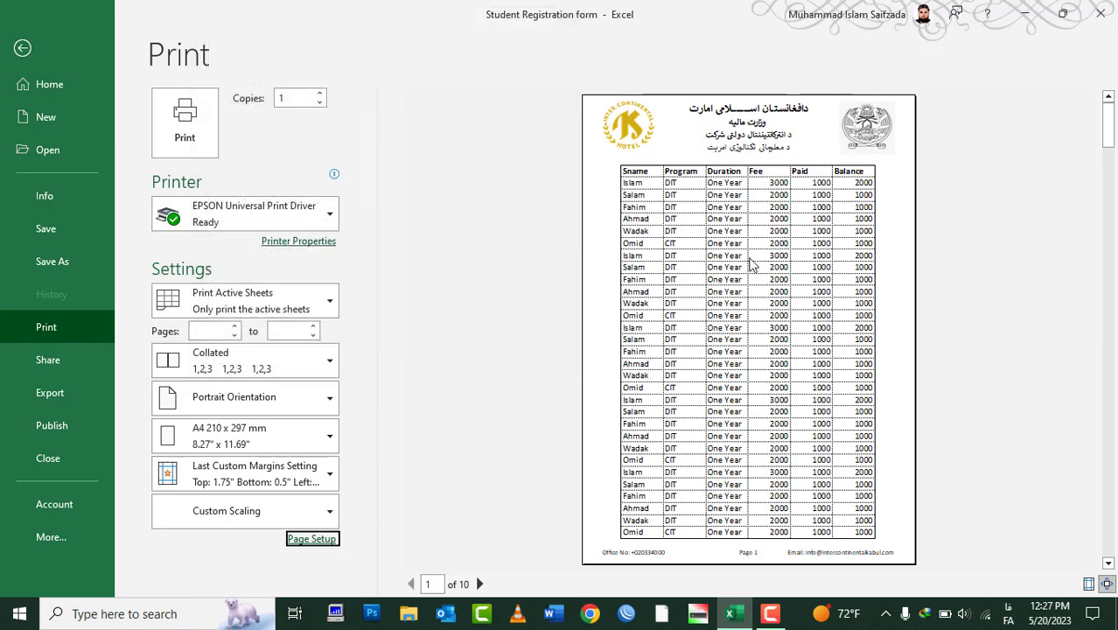
key("Escape")
scroll(208, 465, "up", 3)
Step: Toggle between Page Break Preview and Normal view to check the page layout
scroll(219, 449, "up", 2)
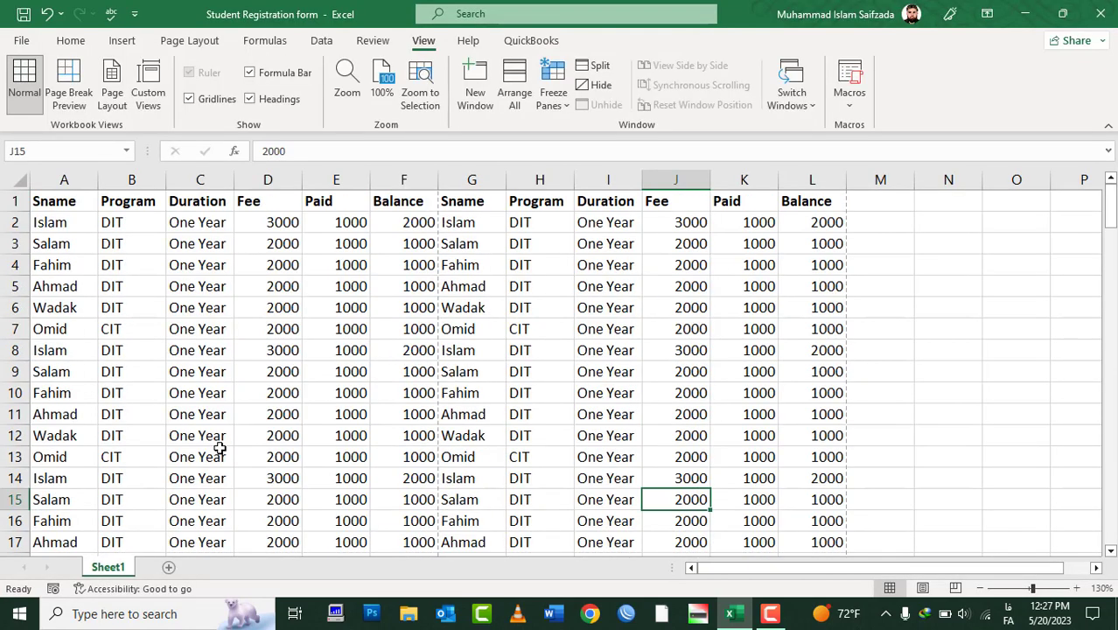
key("alt+w")
key("i")
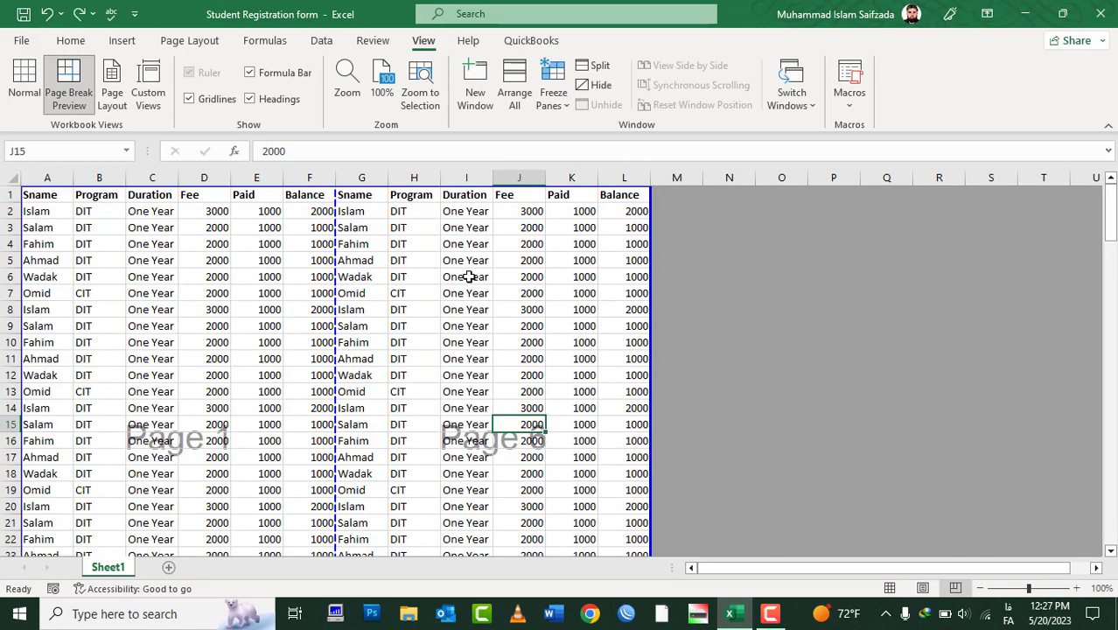
key("alt+w")
key("l")
key("alt+w")
key("i")
Step: Undo the paste so columns G–L are empty again, and clear the copy marquee
key("alt+w")
key("l")
key("ctrl+z")
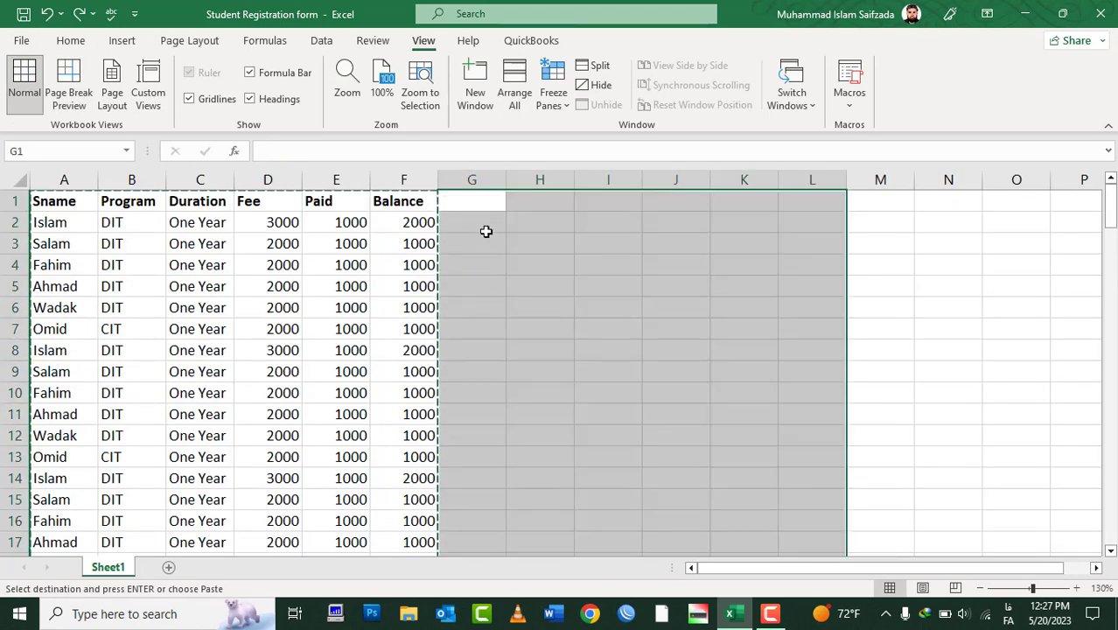
left_click(468, 204)
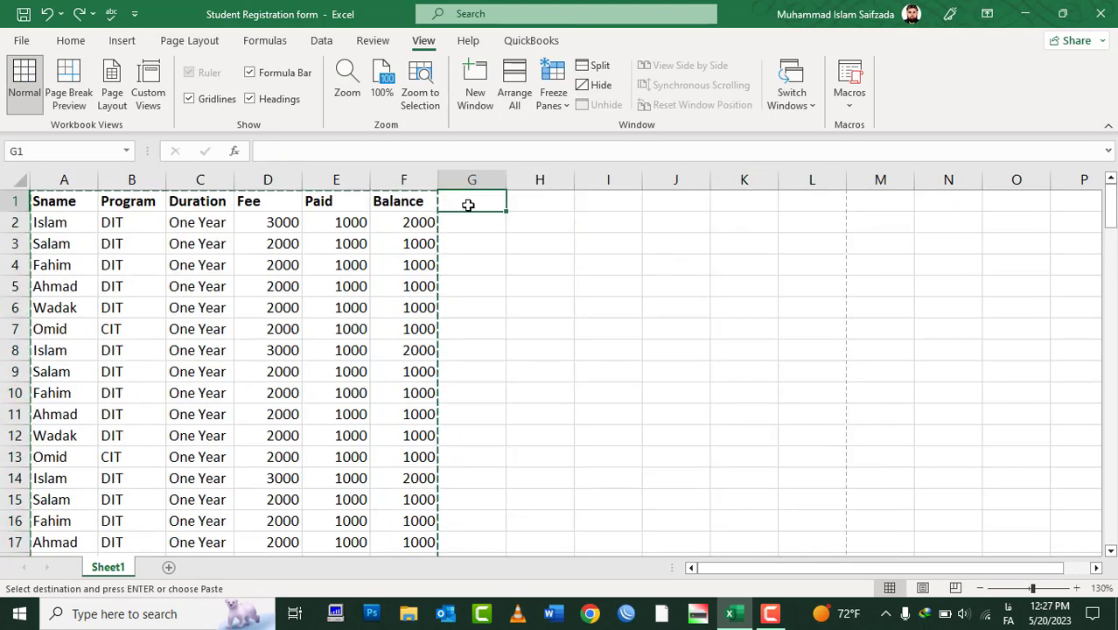
key("Escape")
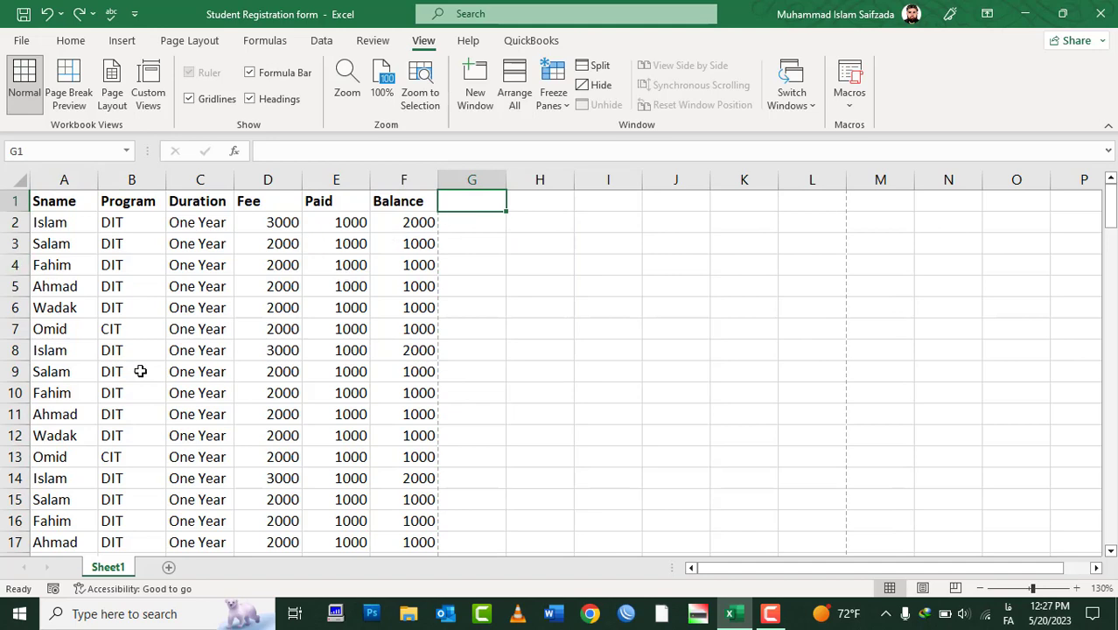
scroll(140, 371, "down", 13)
scroll(140, 368, "up", 5)
scroll(140, 368, "up", 8)
scroll(316, 341, "down", 1)
scroll(315, 349, "down", 2)
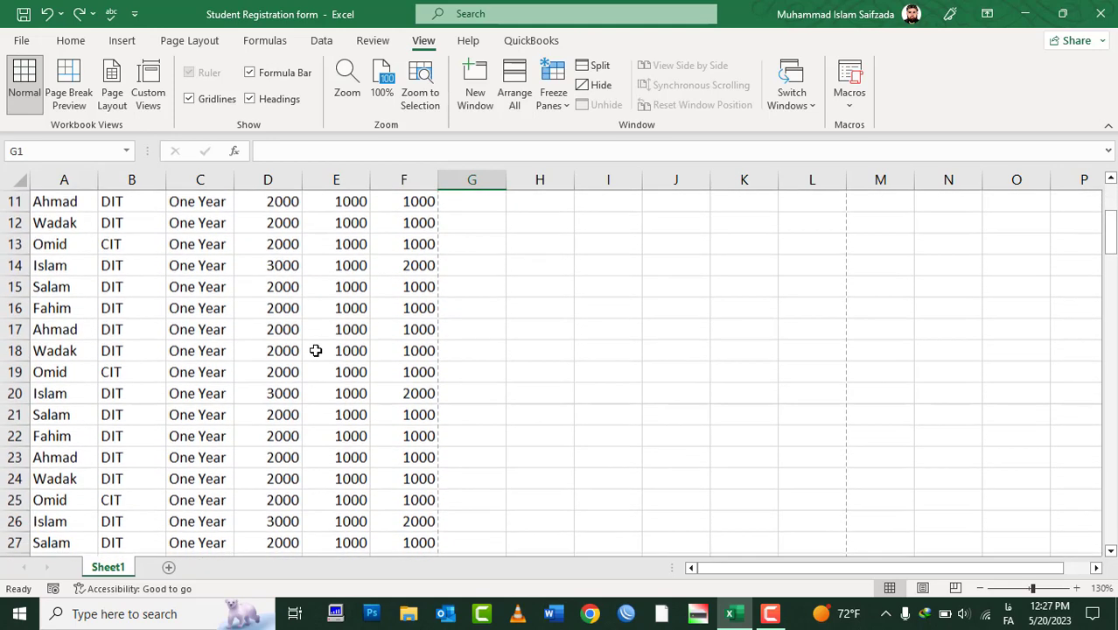
scroll(315, 348, "up", 4)
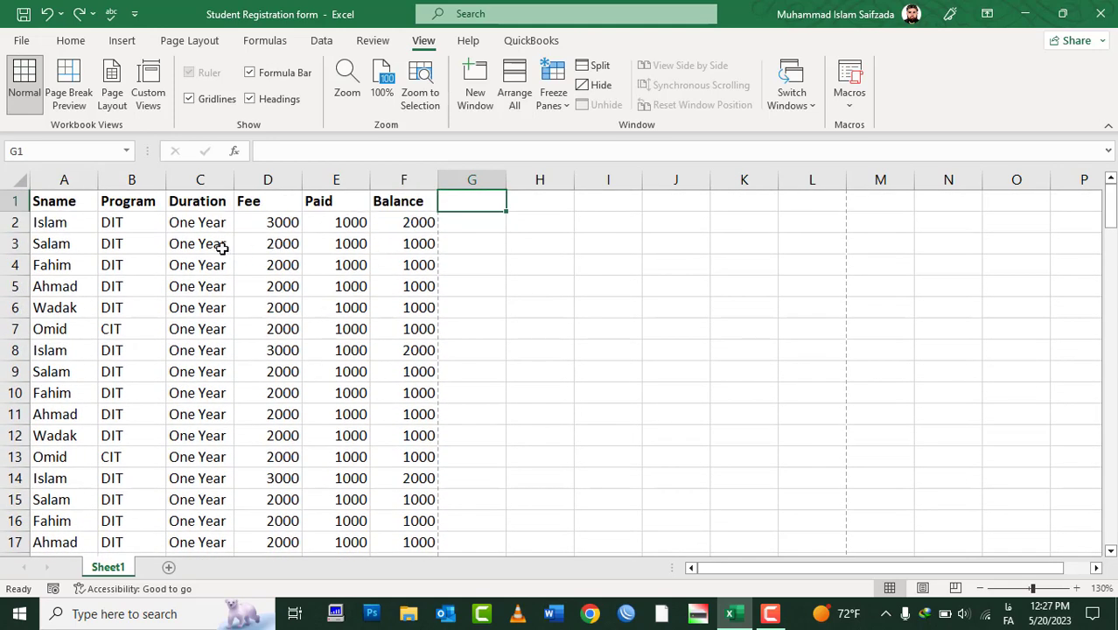
Step: Select cell A1 and show the Review tab's commenting tools
left_click(41, 204)
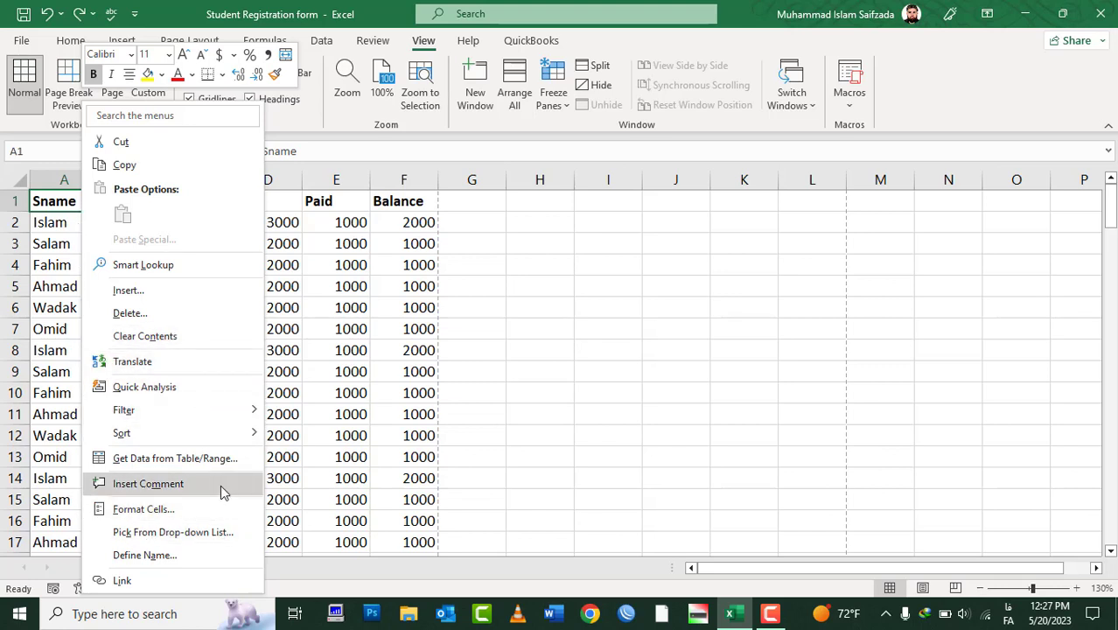
left_click(175, 8)
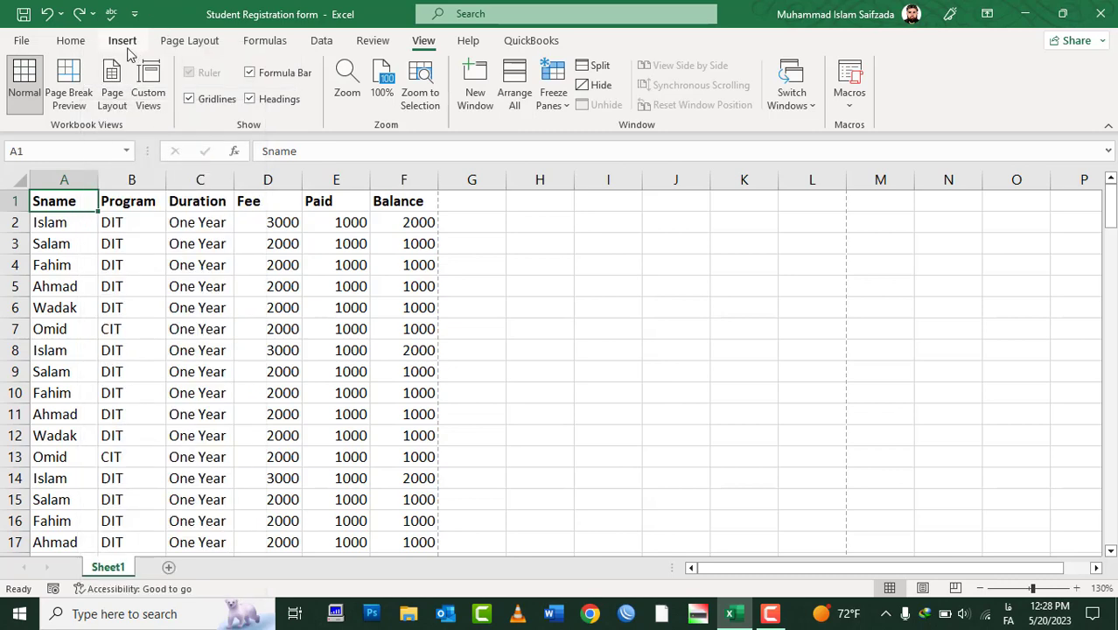
left_click(125, 44)
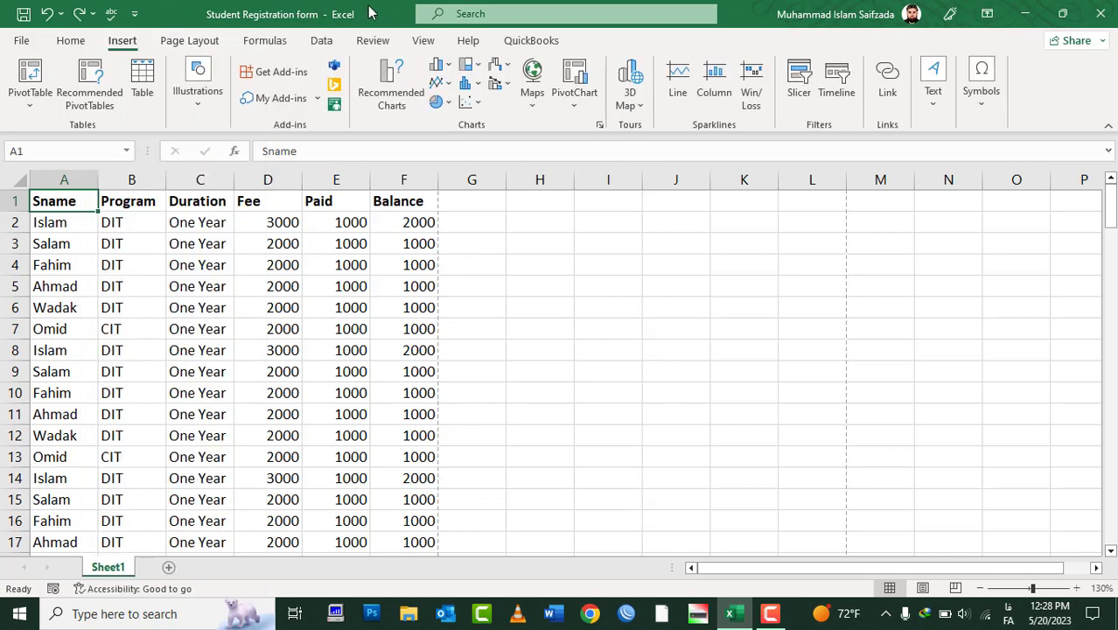
left_click(377, 48)
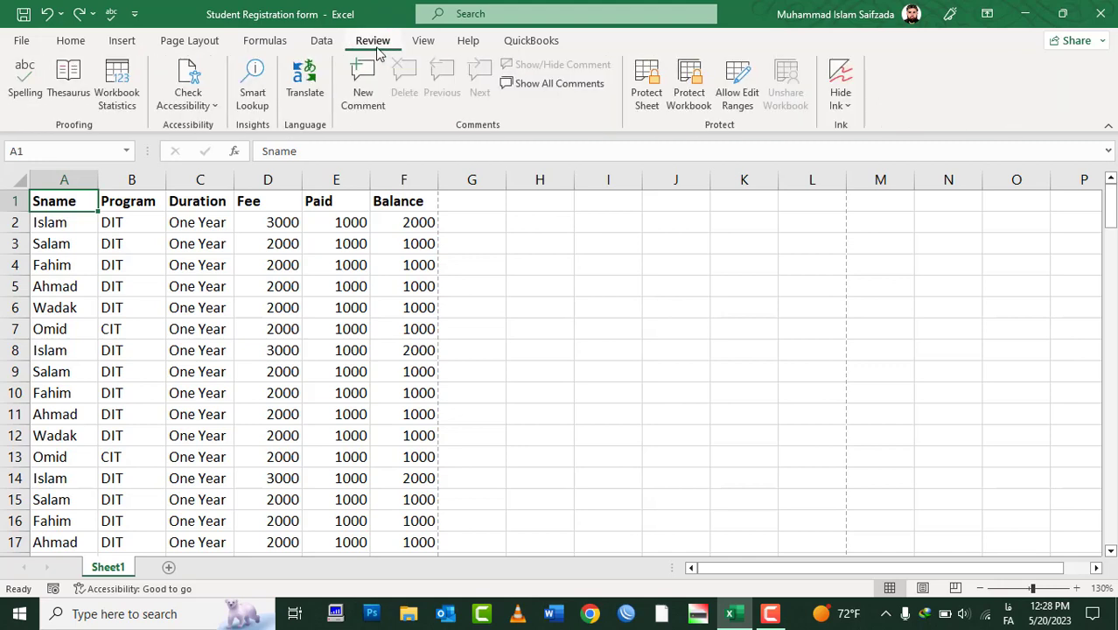
Step: Add a comment to A1 reading 'Please Write down the complete word not shortcut'
left_click(354, 111)
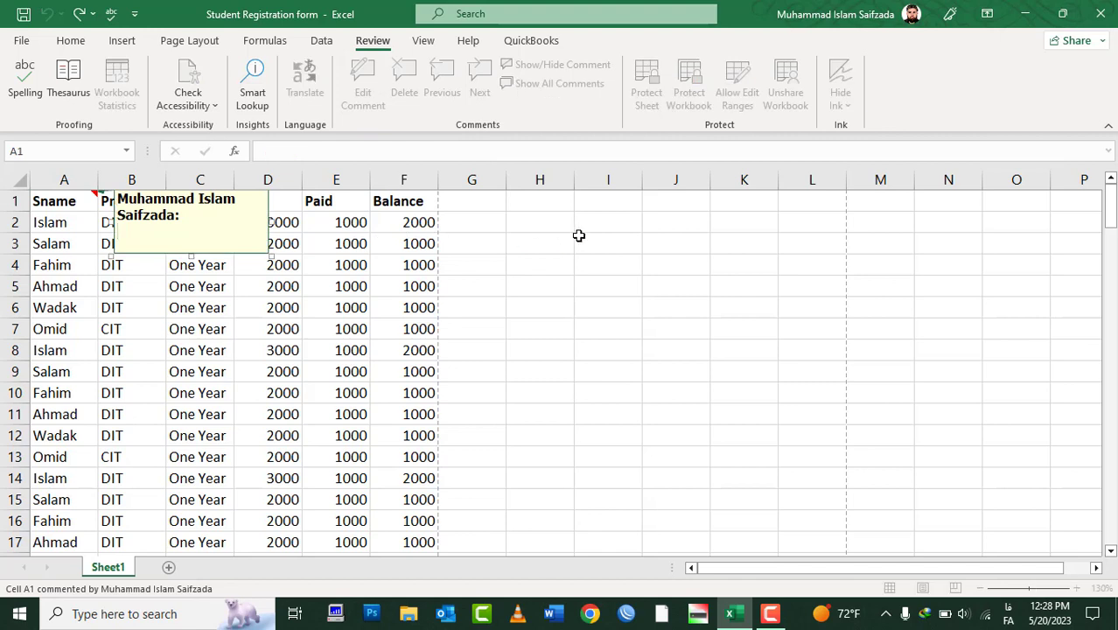
type("\\")
key("alt+shift")
type("Please ")
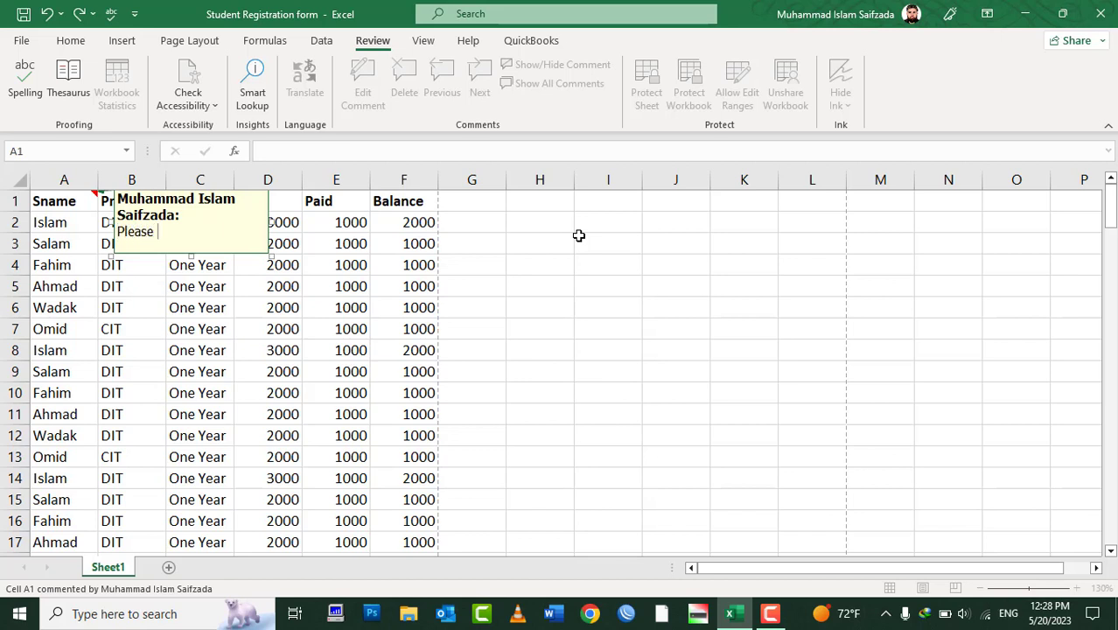
type("Write ")
type("down the ")
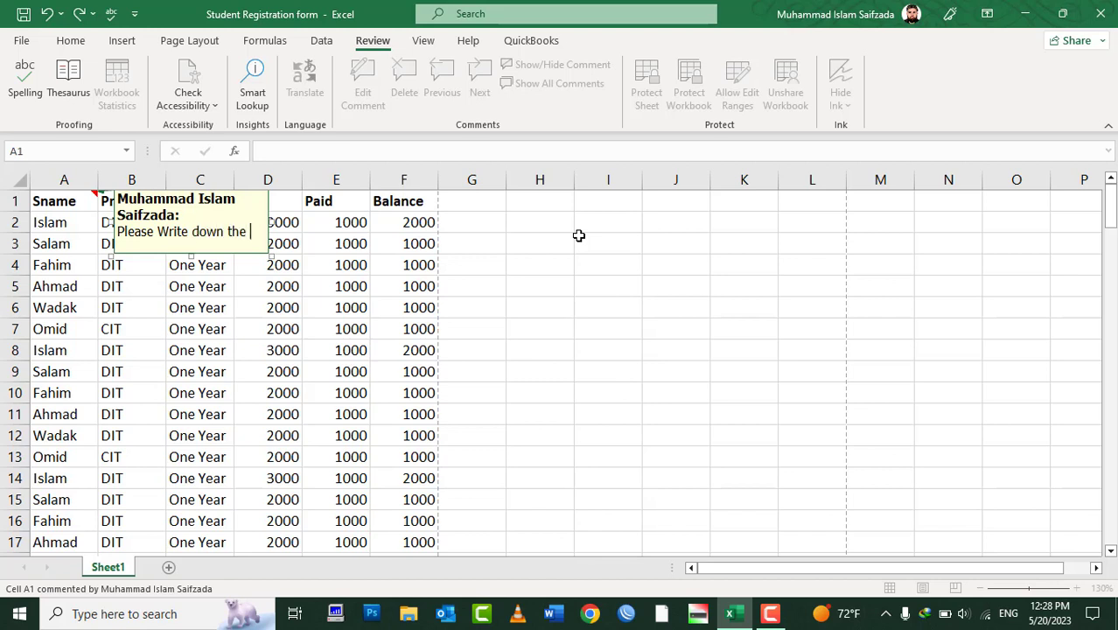
type("complete wor")
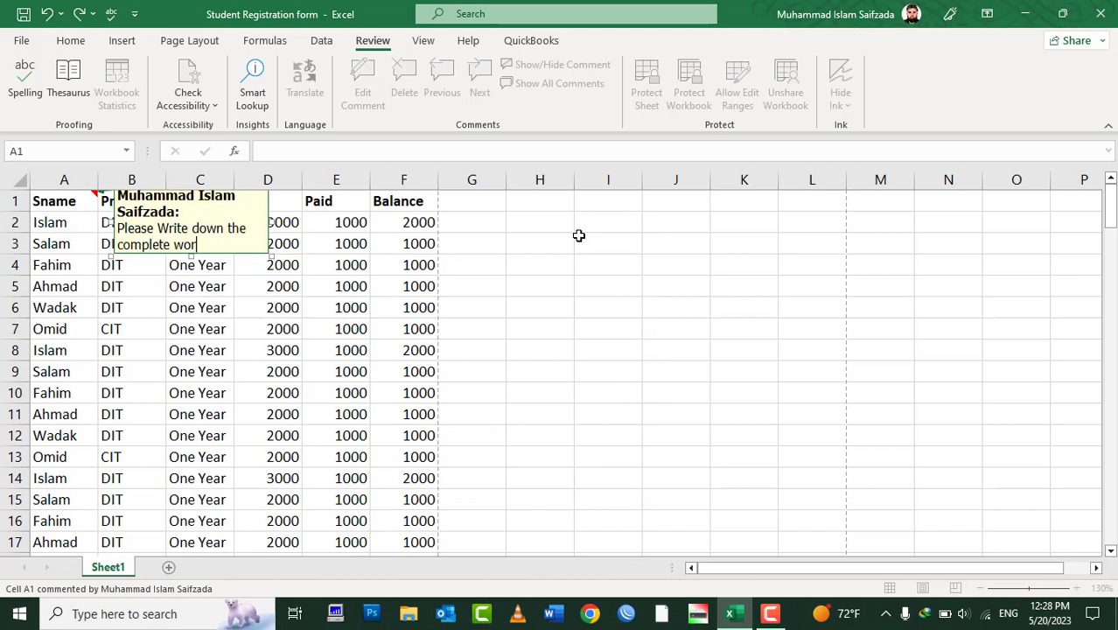
type("d no")
type("t shortcute")
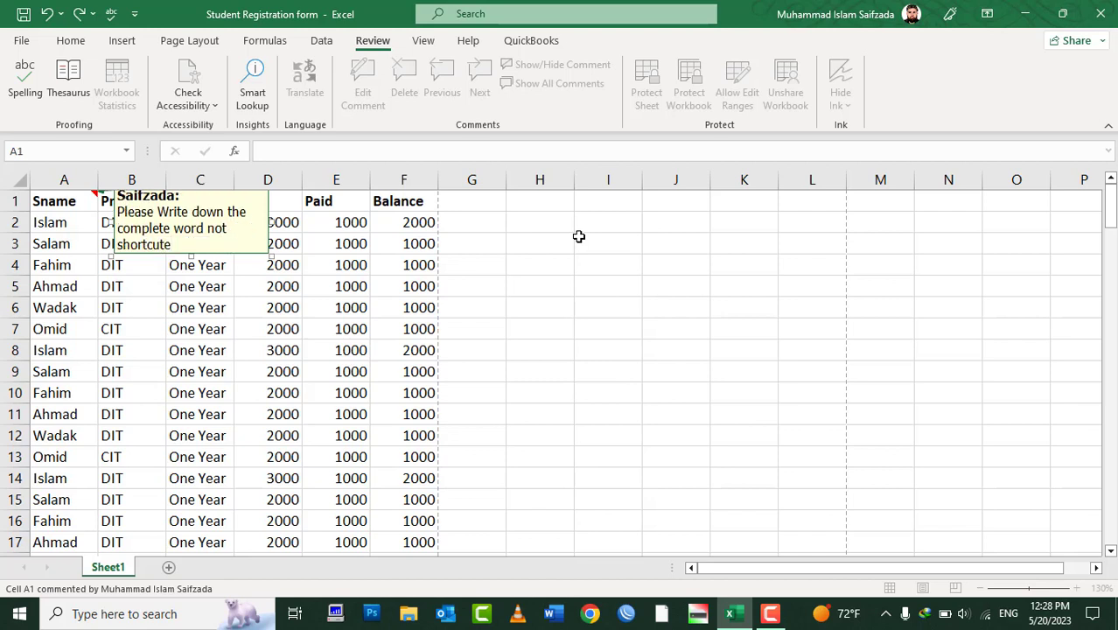
left_click(495, 351)
mouse_move(50, 202)
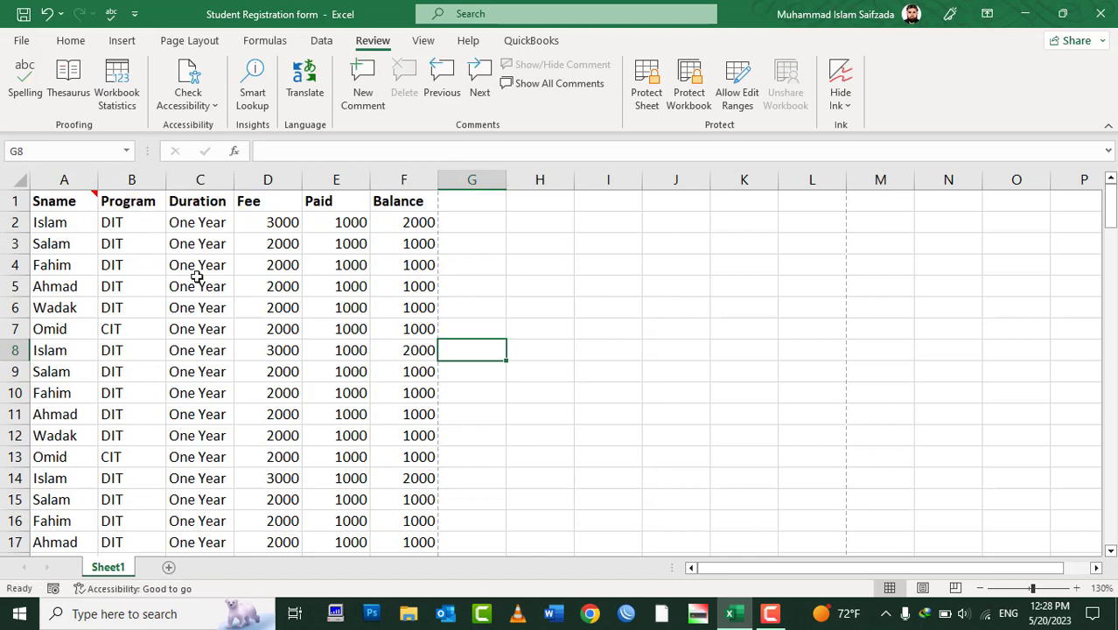
Step: In Page Setup's Sheet options, set Comments to 'At end of sheet'
key("ctrl+p")
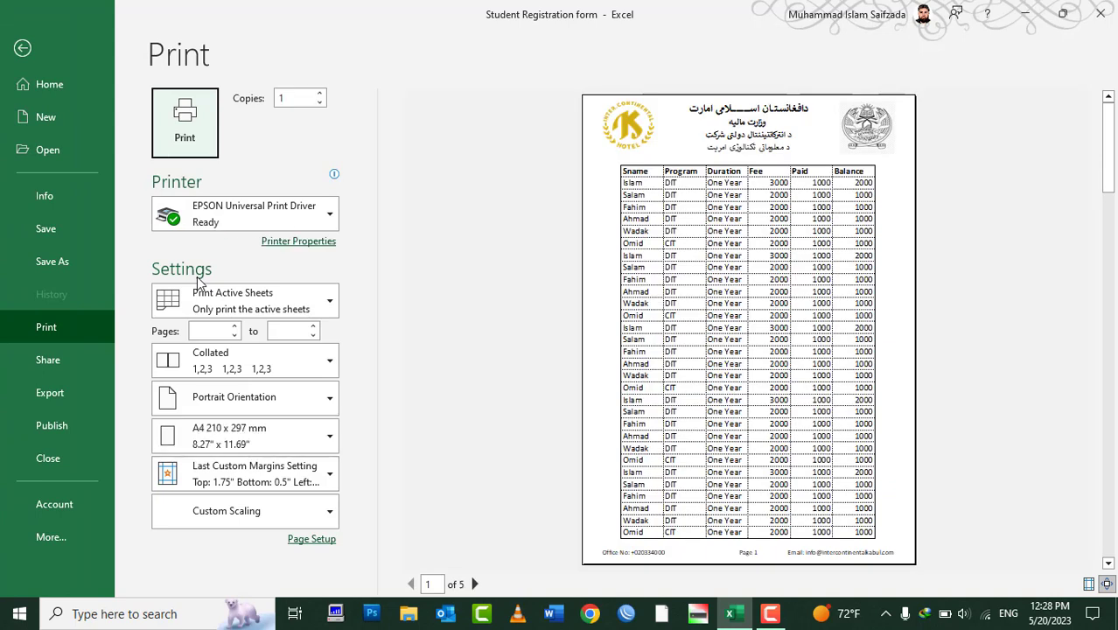
left_click(313, 541)
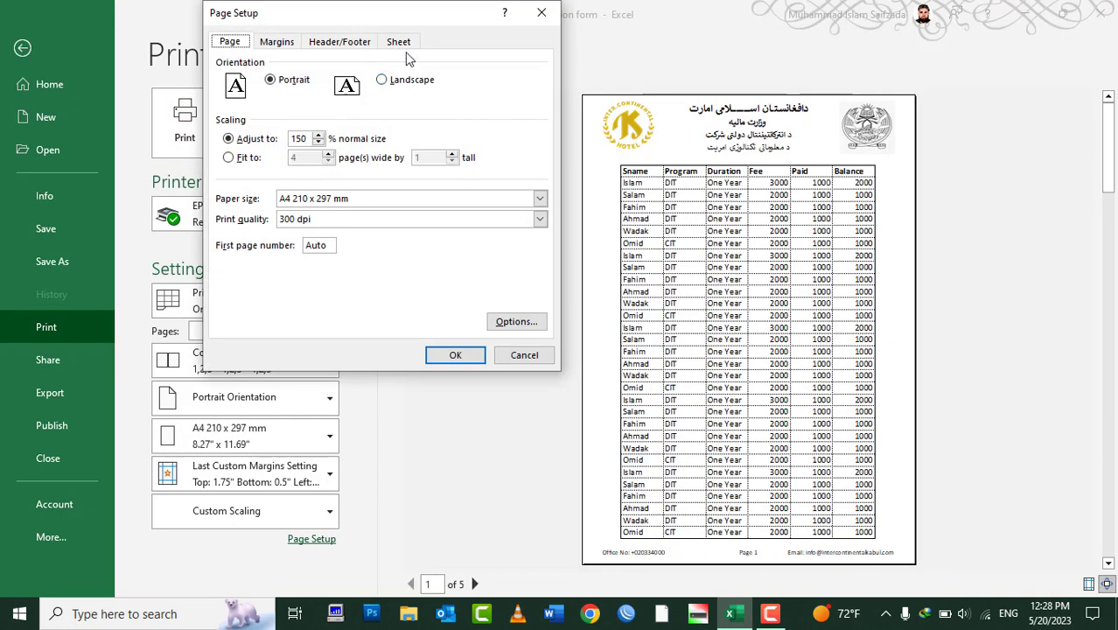
left_click(400, 42)
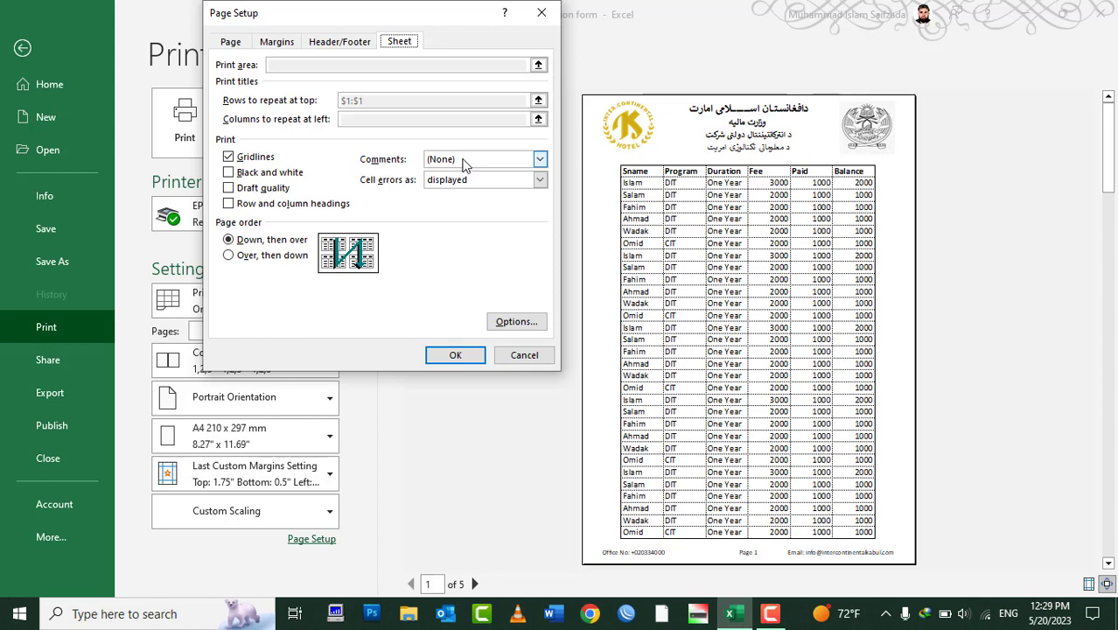
left_click(465, 161)
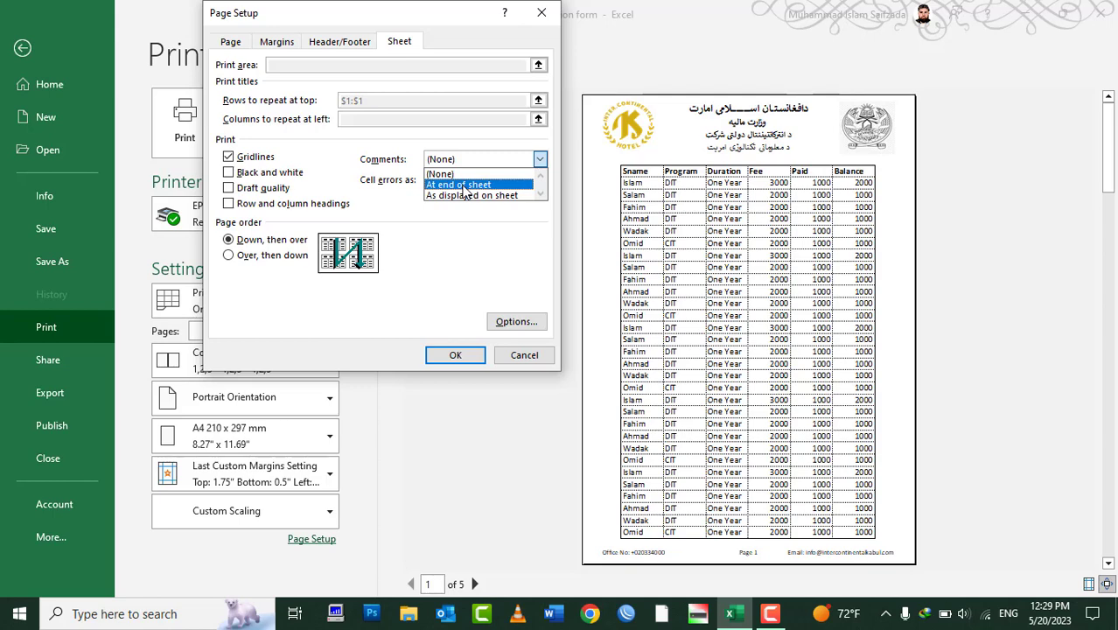
left_click(464, 186)
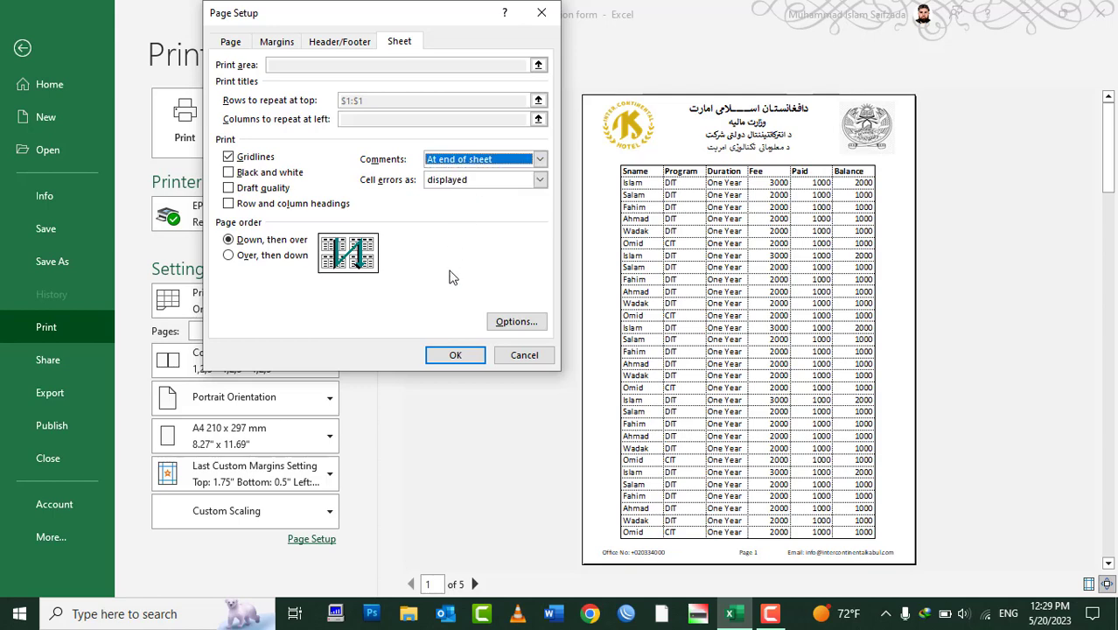
left_click(459, 356)
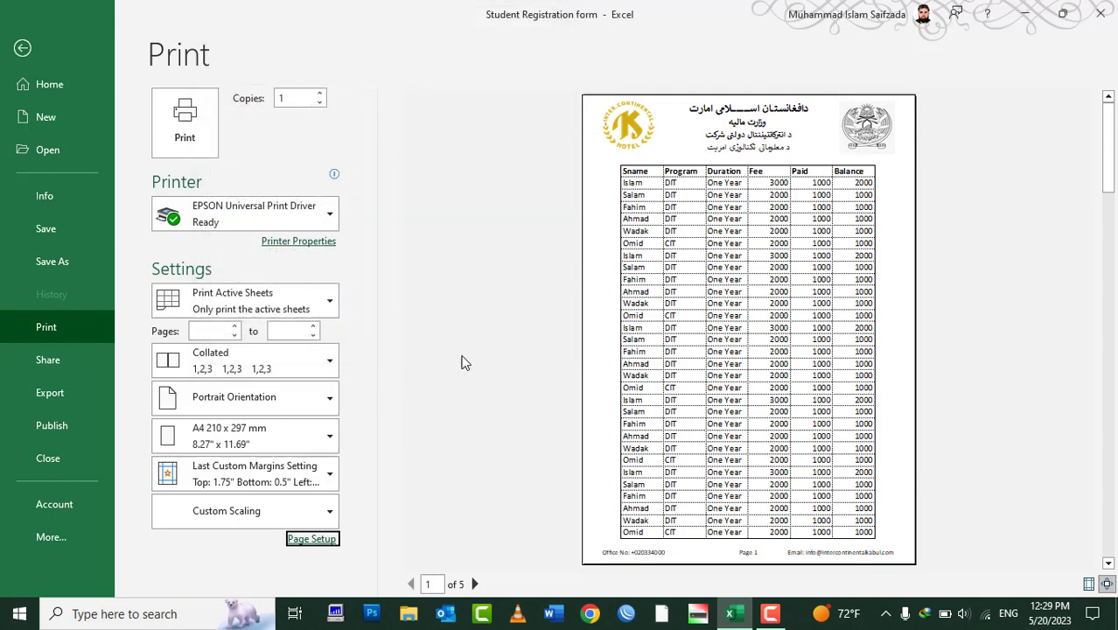
Step: Page forward through the print preview to page 6 of 6, showing the A1 comment
left_click(476, 583)
left_click(476, 584)
left_click(476, 584)
left_click(475, 584)
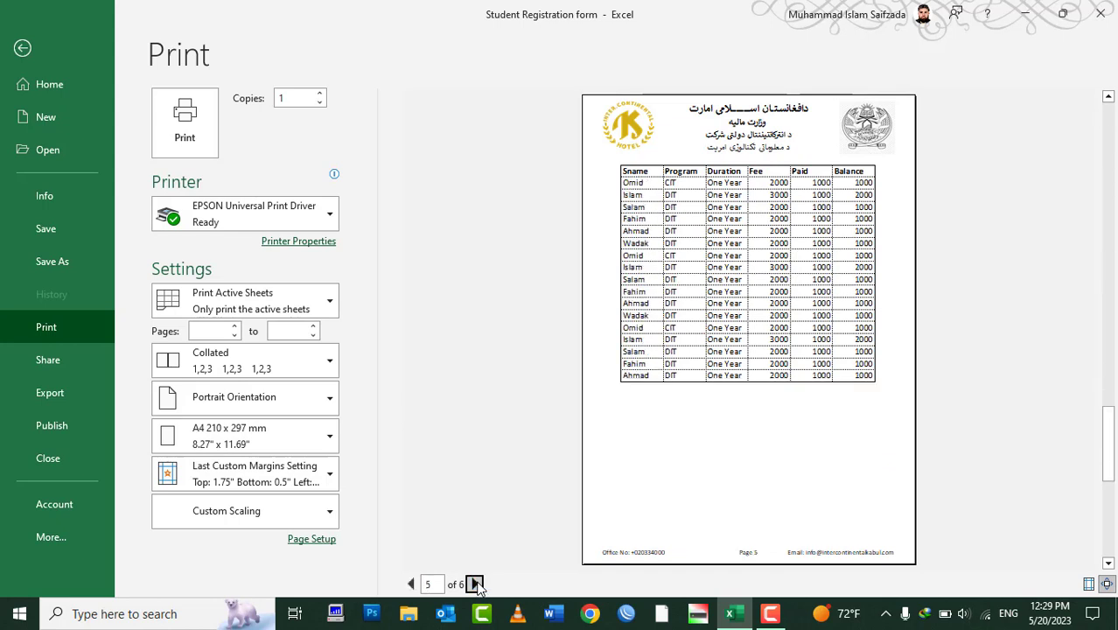
left_click(475, 584)
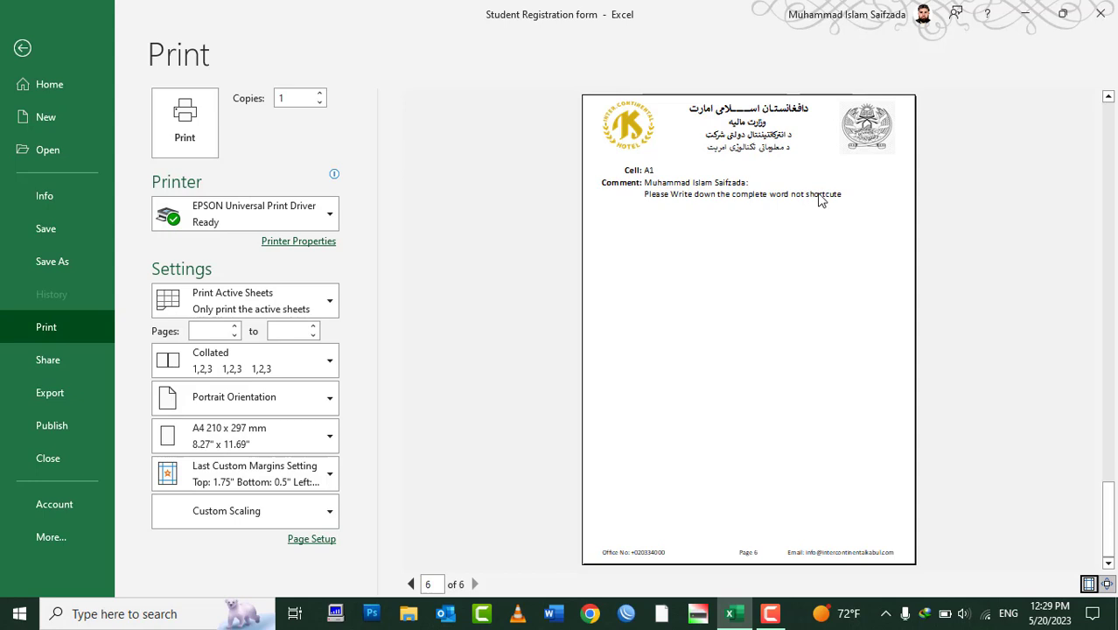
Step: Reopen Page Setup and keep comments printed at the end of the sheet
left_click(306, 538)
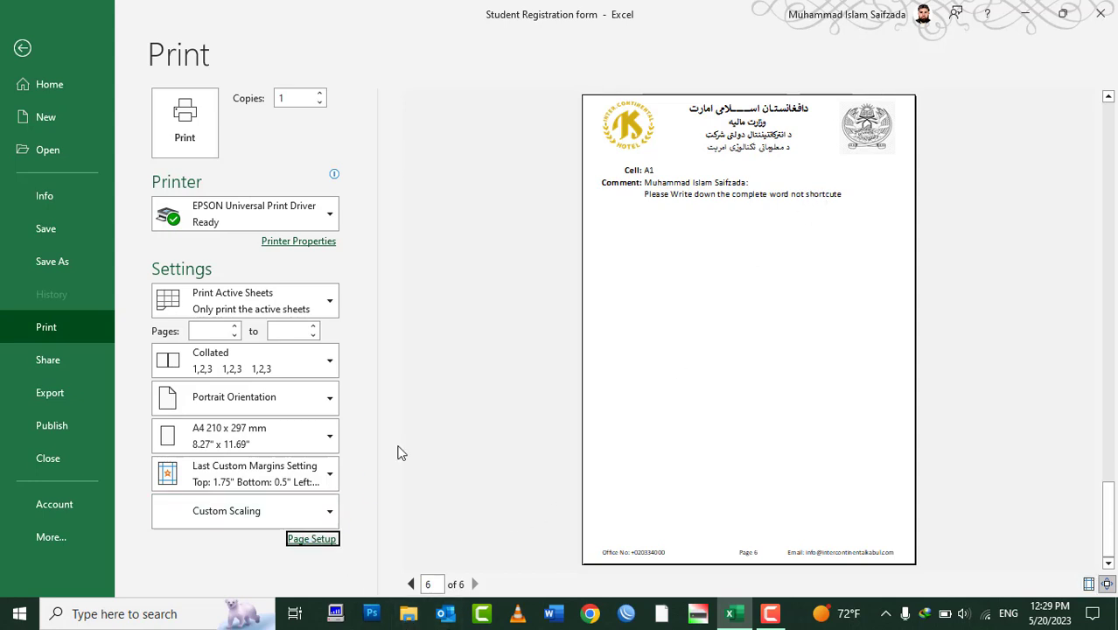
left_click(389, 40)
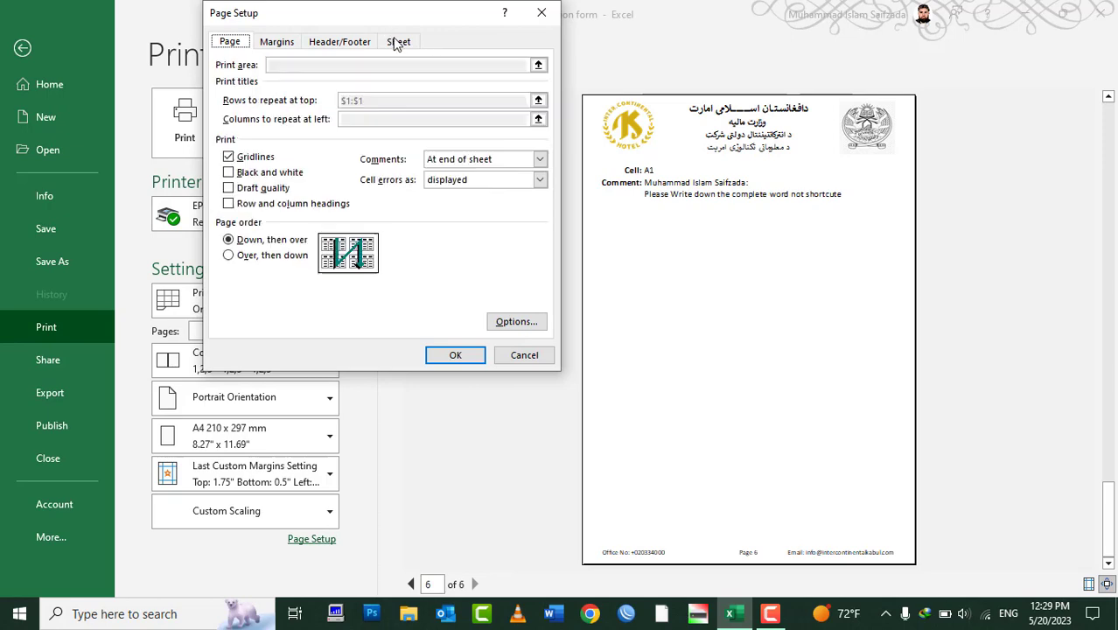
left_click(491, 162)
left_click(469, 181)
left_click(479, 357)
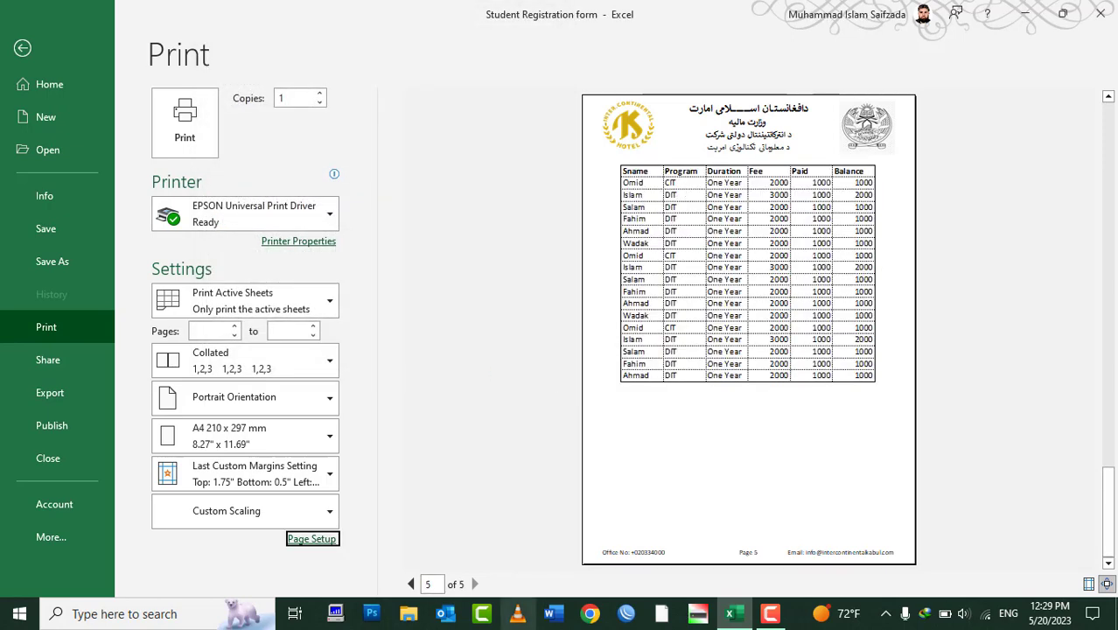
Step: Try 'As displayed on sheet', then set Comments to (None) and confirm
left_click(302, 539)
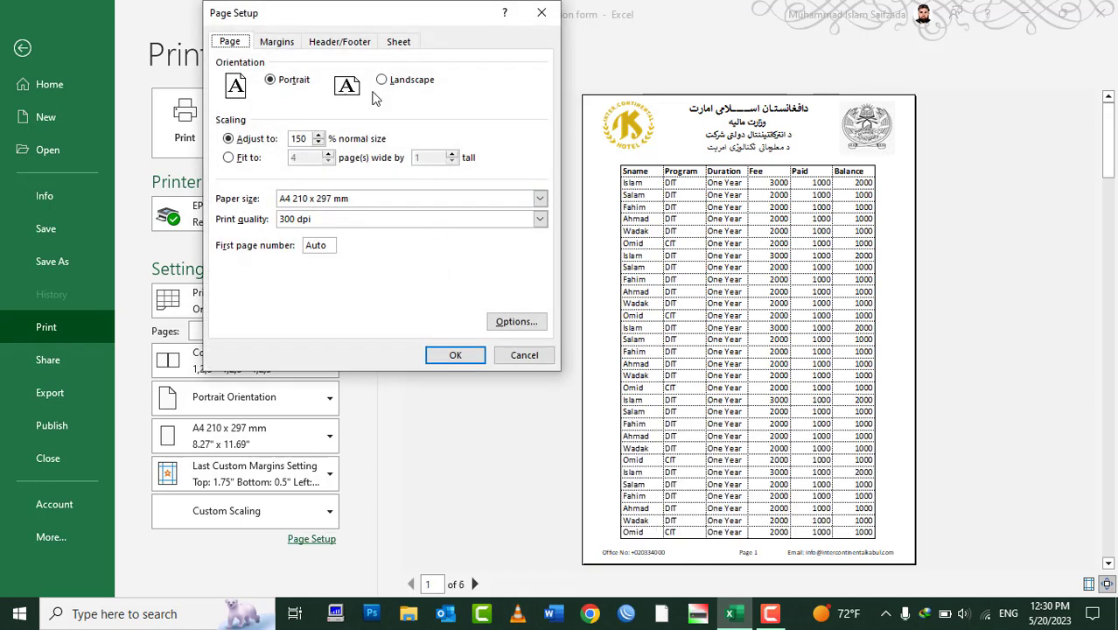
left_click(401, 42)
left_click(455, 159)
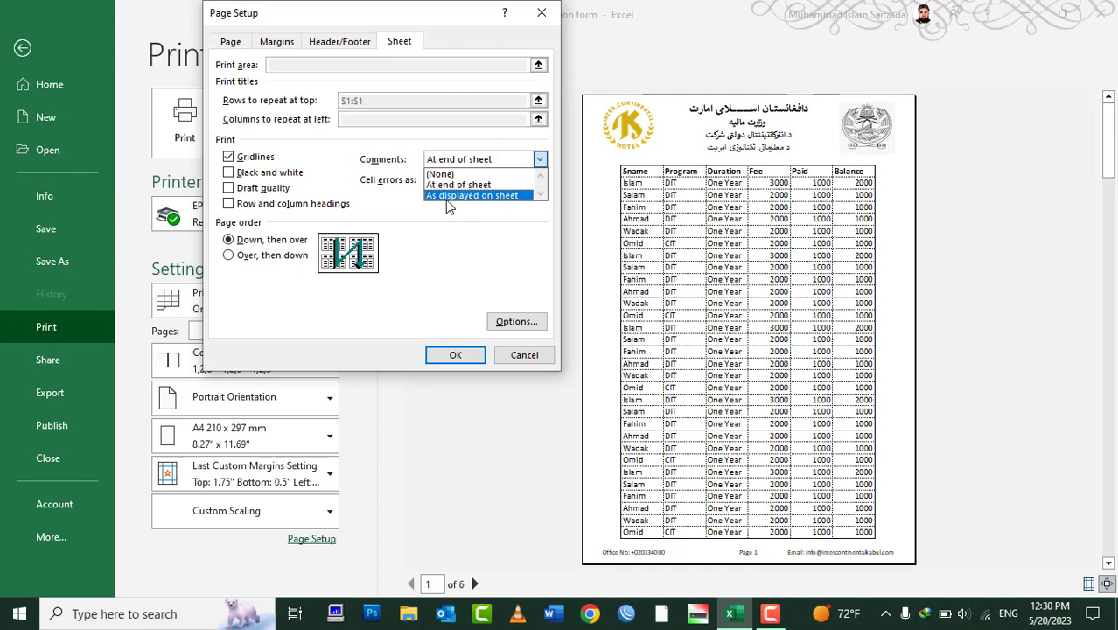
left_click(491, 196)
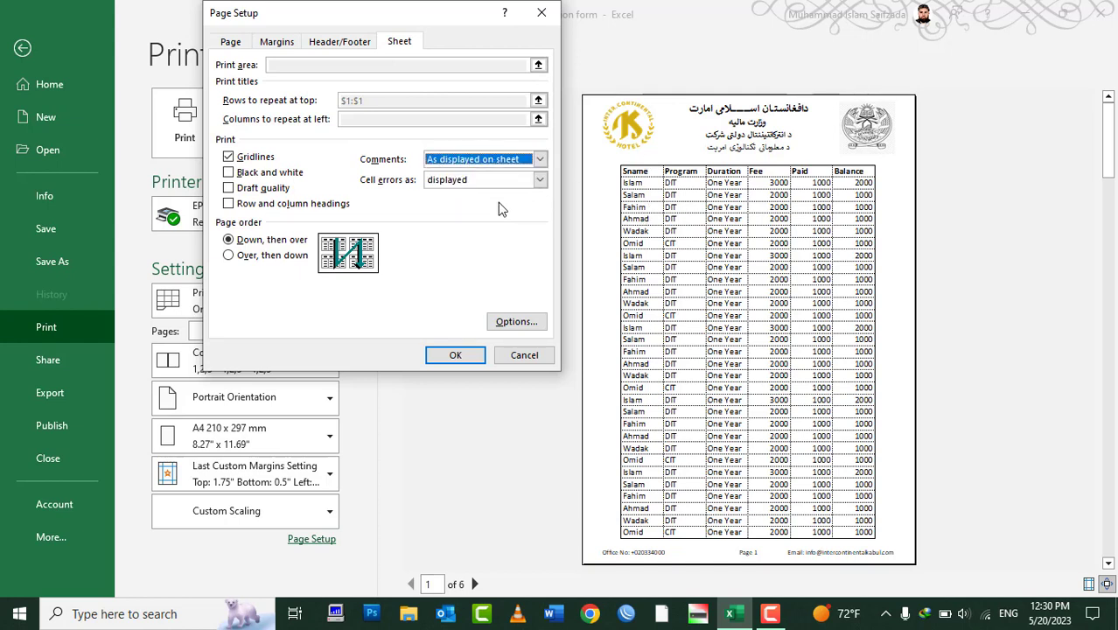
left_click(540, 160)
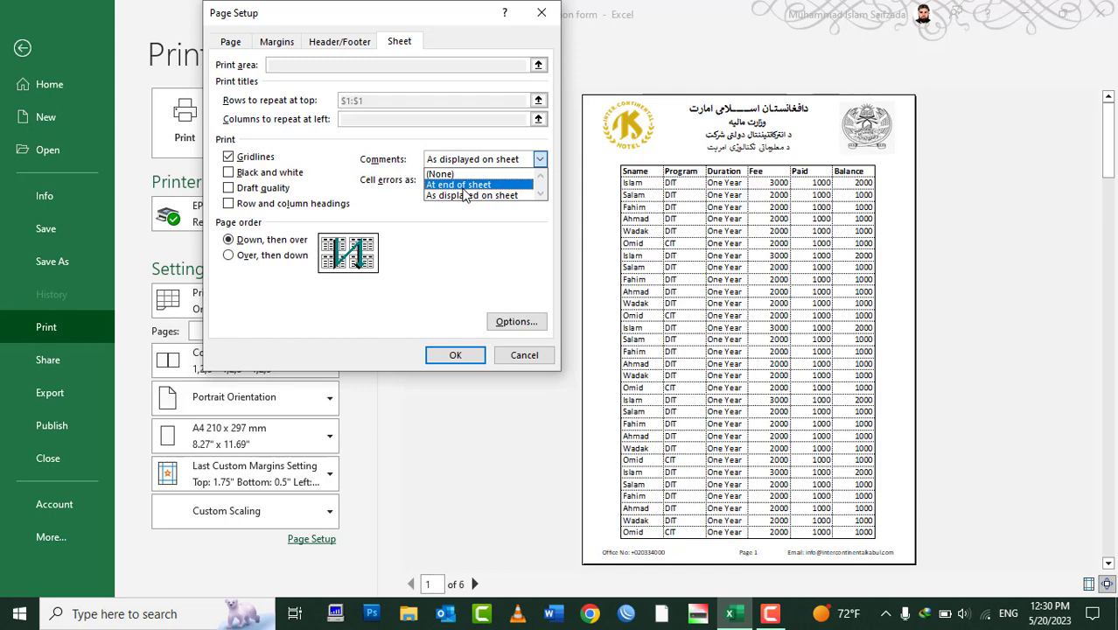
left_click(458, 175)
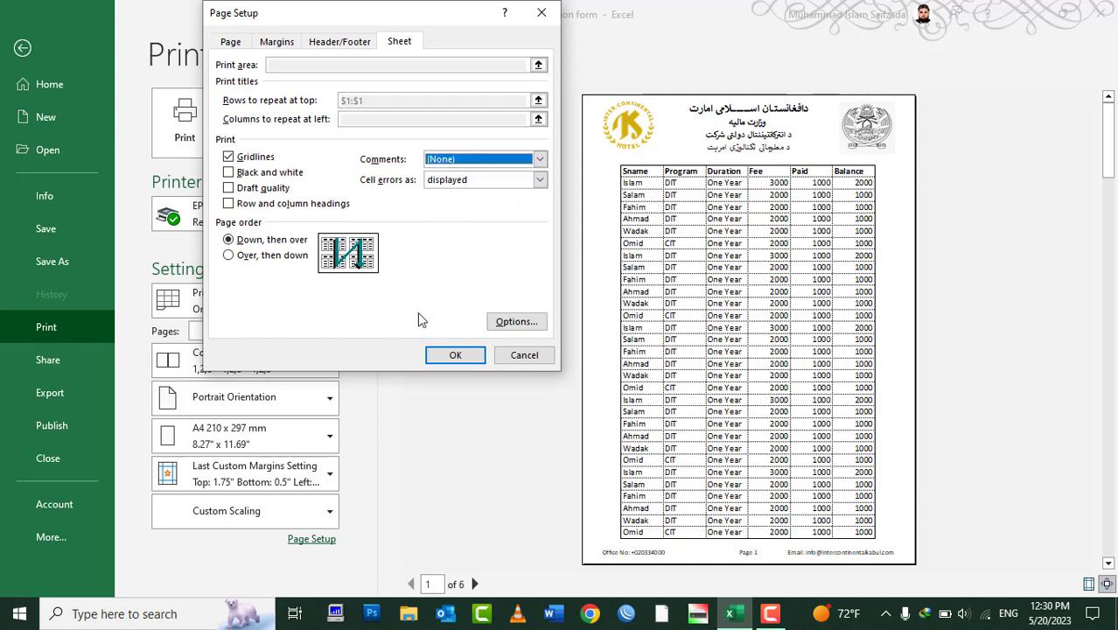
left_click(451, 355)
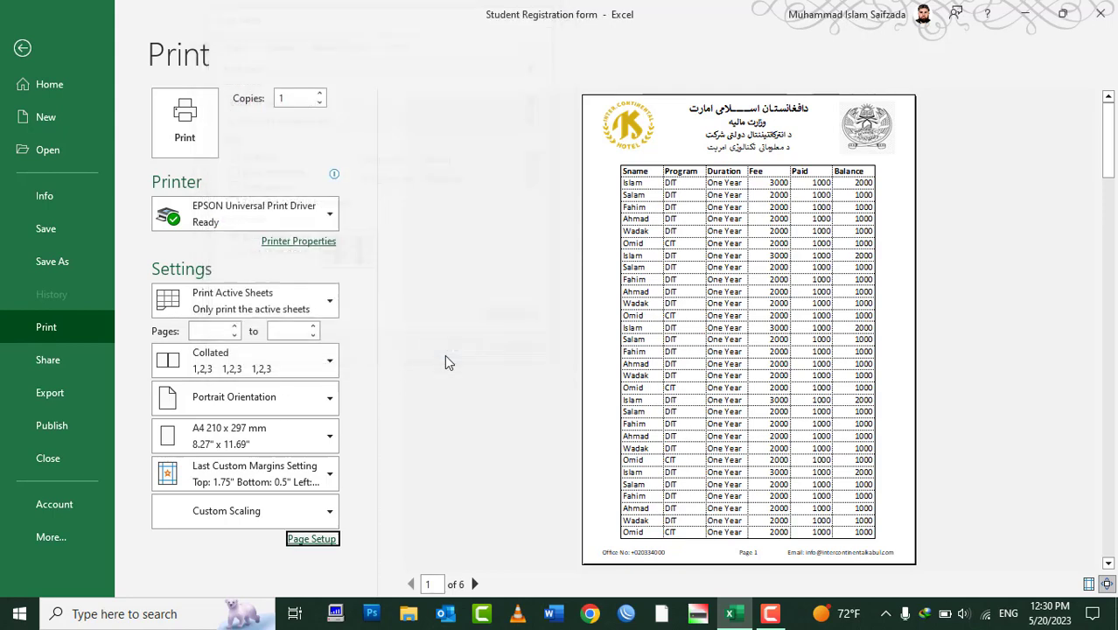
Step: Check the Sheet print options in Page Setup, then close it to return to the worksheet
left_click(311, 539)
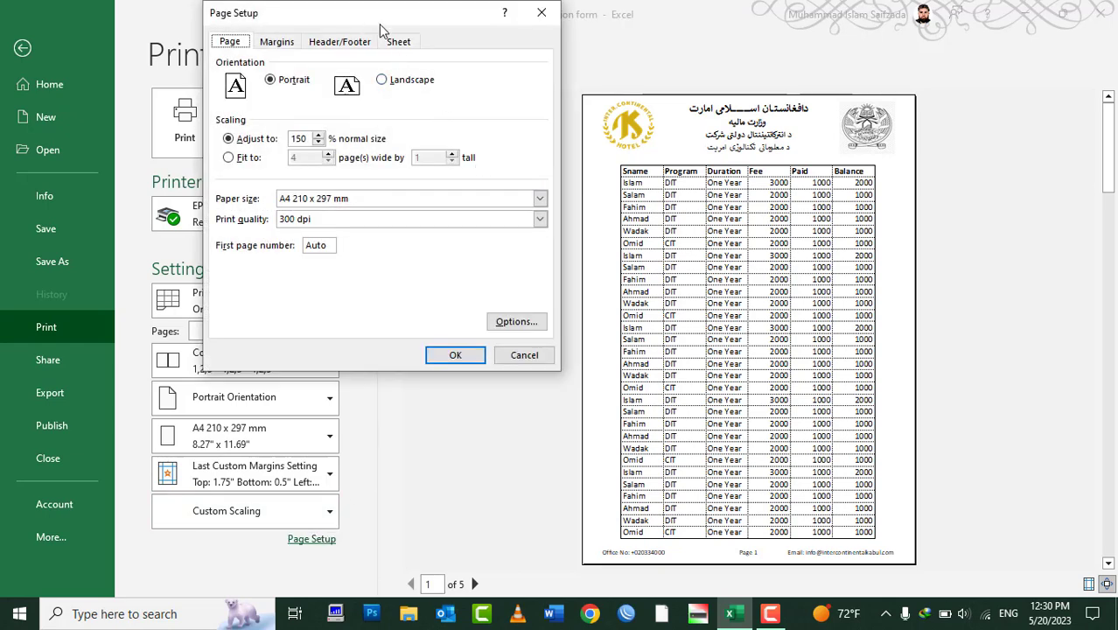
left_click(406, 48)
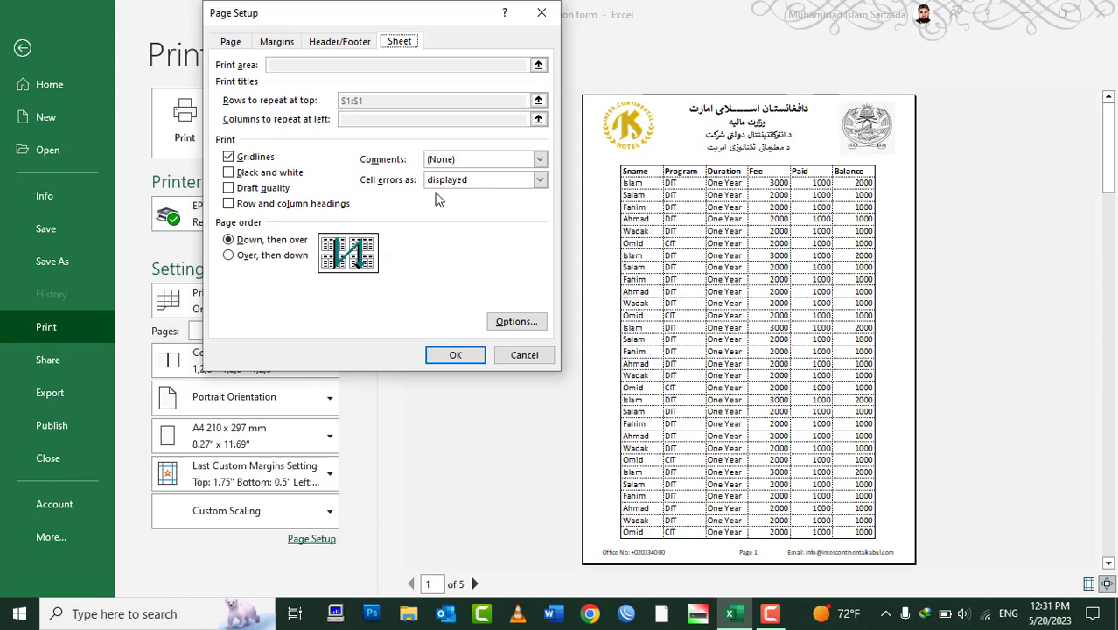
key("Escape")
key("Escape")
Step: Select columns A–F from row 12 down to the last row of the sheet
key("Up")
key("Up")
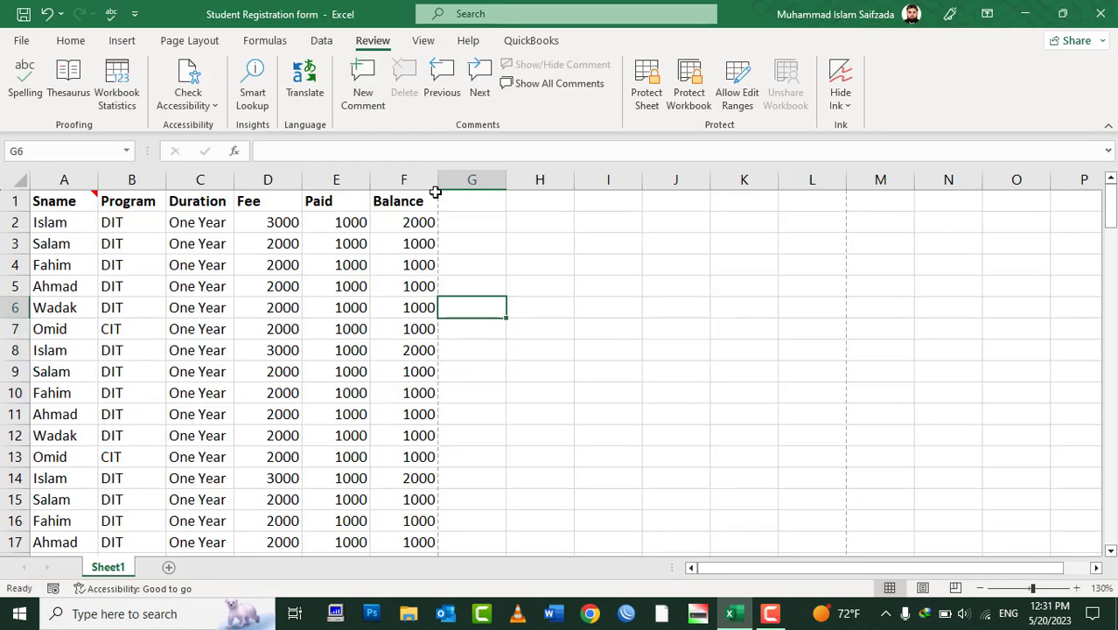
key("Up")
key("Up")
key("Up")
key("Up")
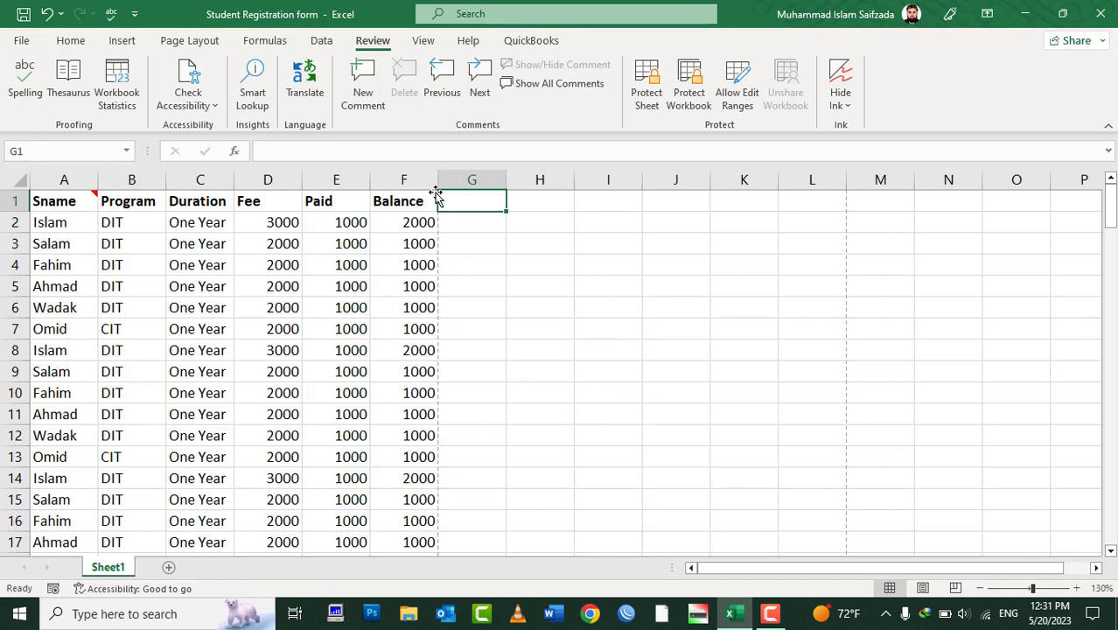
key("Down")
key("Down")
key("Down")
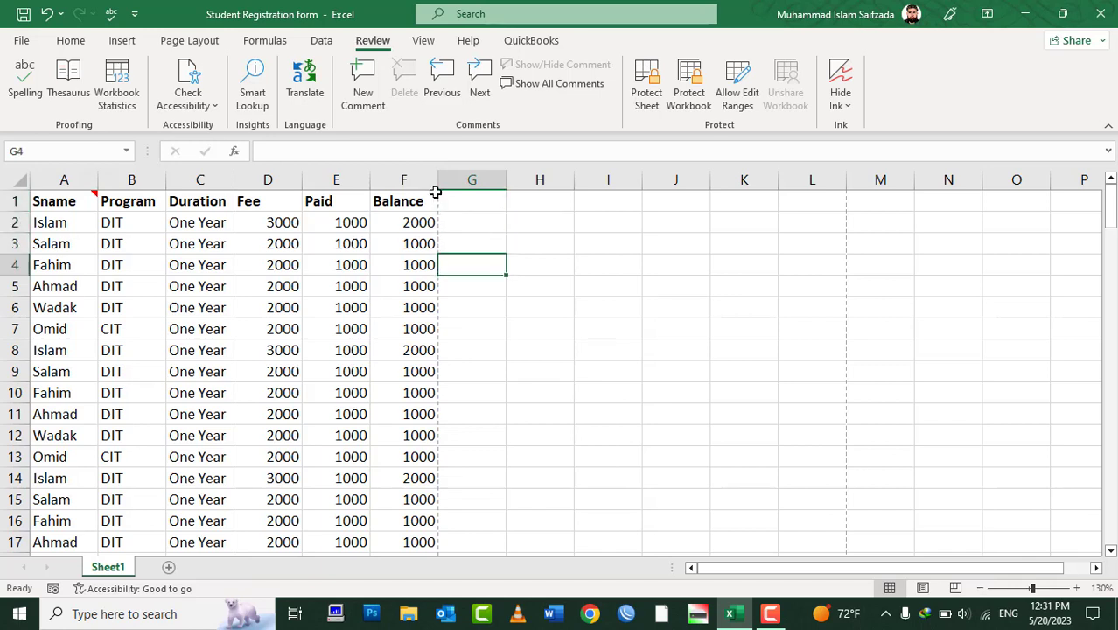
key("Down")
key("Down")
key("Down")
key("Down")
key("Down")
key("Down")
key("Left")
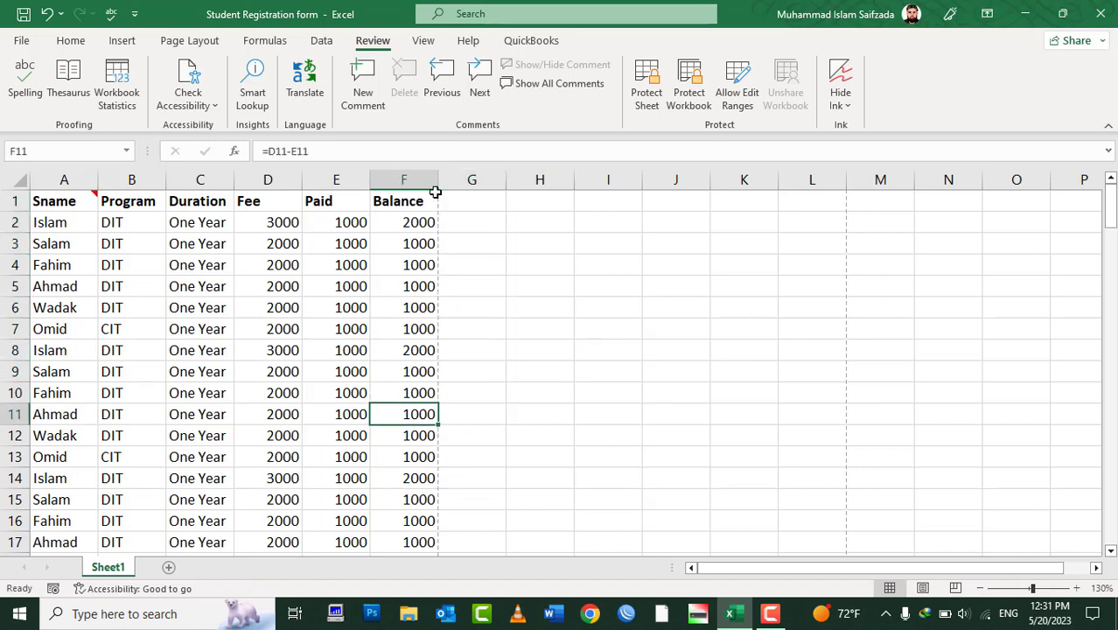
key("Down")
key("shift+Left")
key("shift+Left")
key("shift+Left")
key("shift+Left")
key("shift+Down")
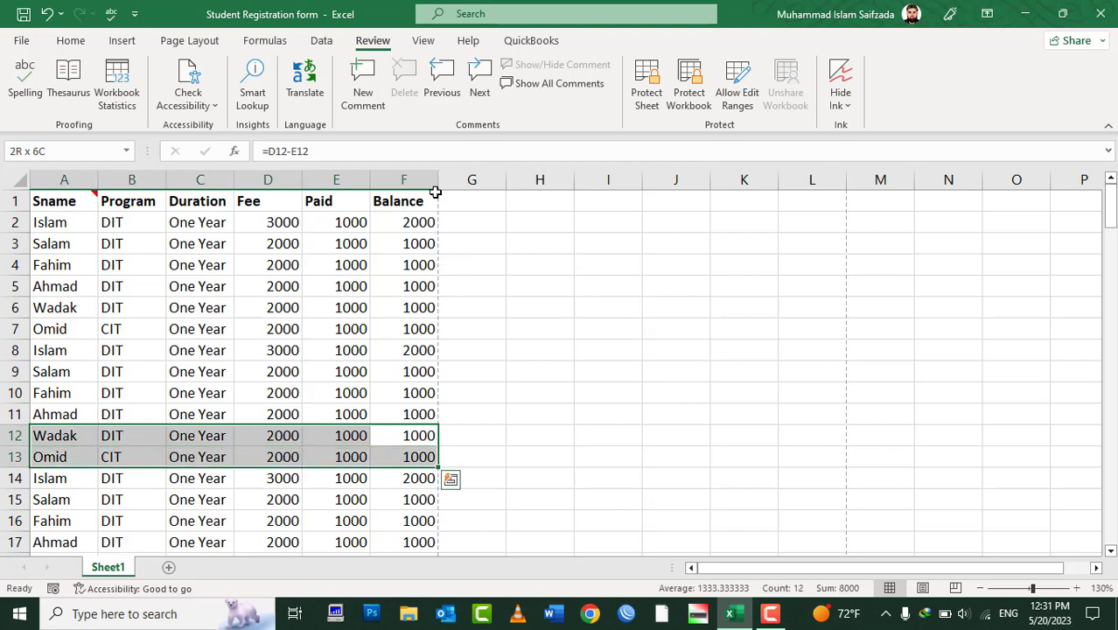
key("ctrl+shift+Down")
key("ctrl+shift+Down")
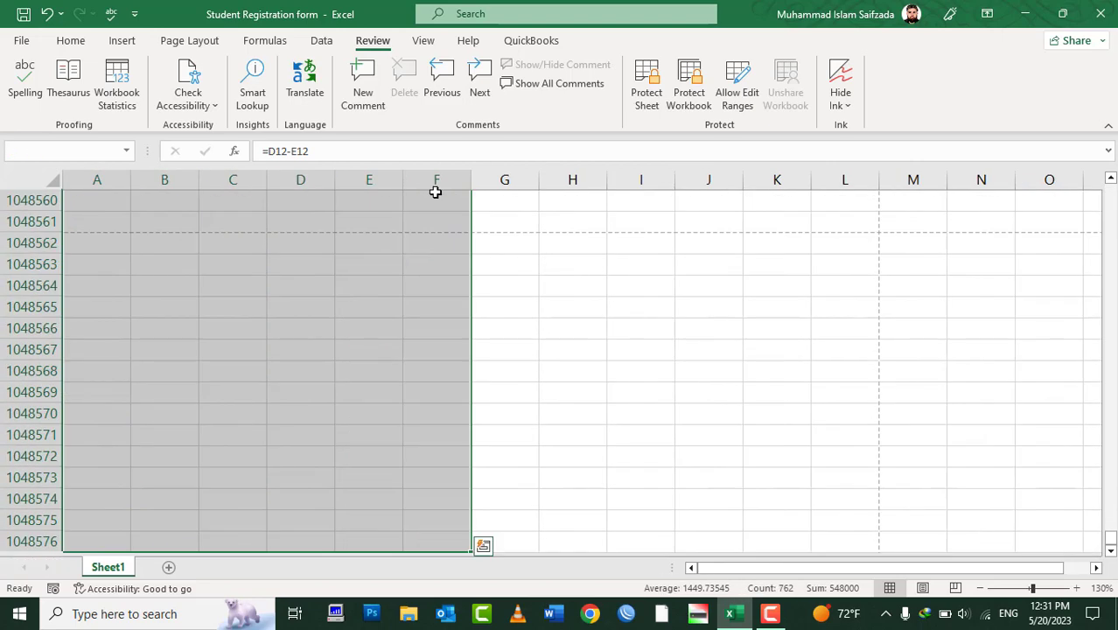
Step: Enter headings Jan Income, Feb Income, March Income, April Income and May Income in A13 through E13
key("ctrl+BackSpace")
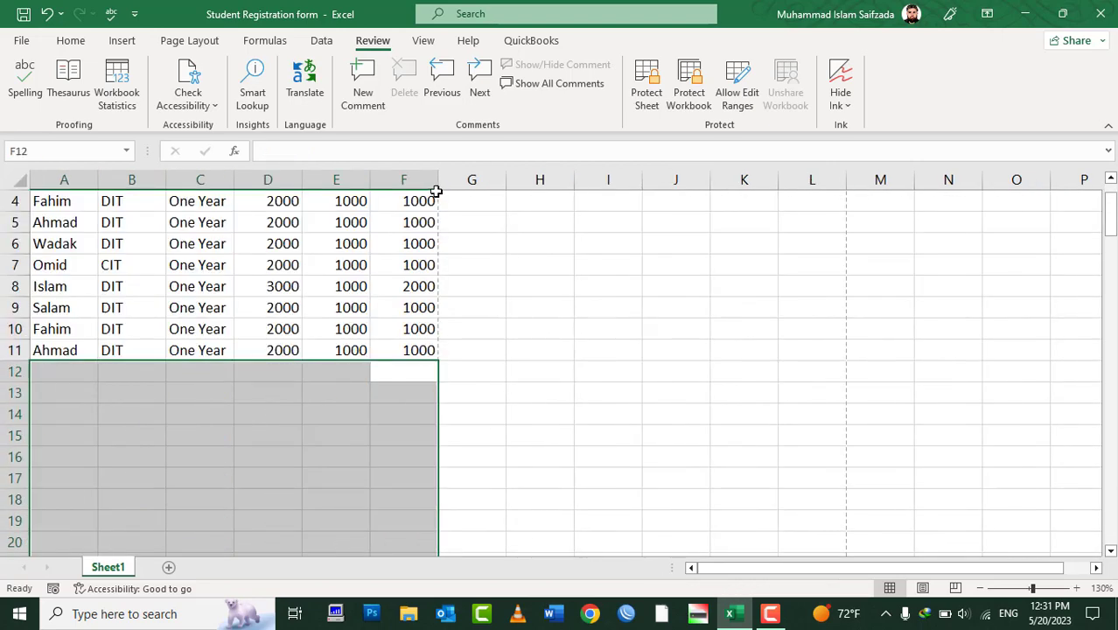
left_click(195, 396)
left_click(80, 393)
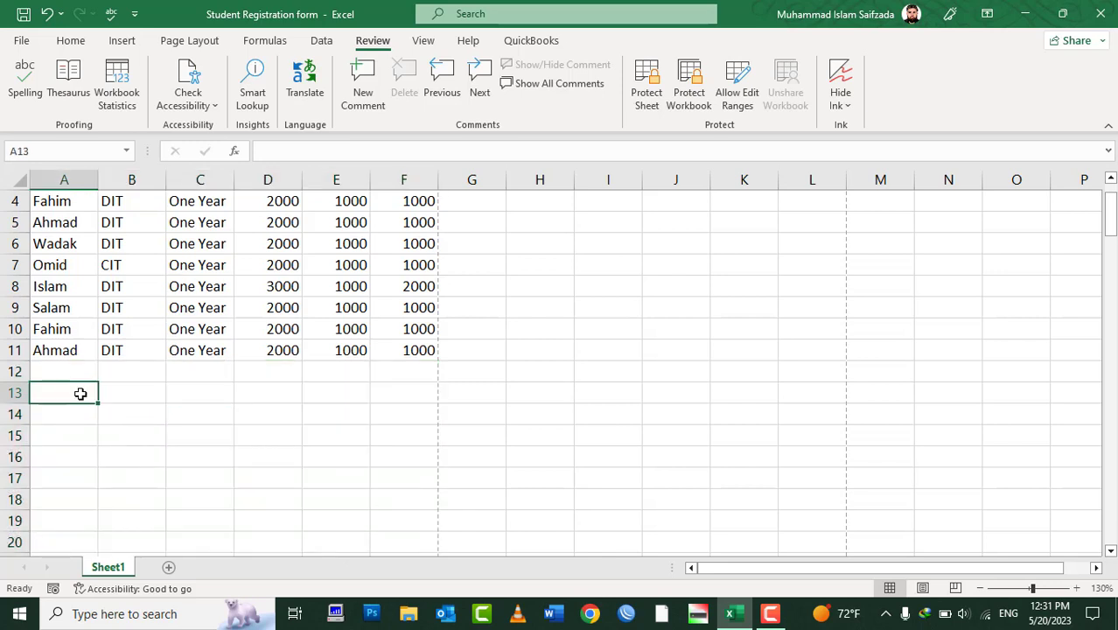
type("Jan")
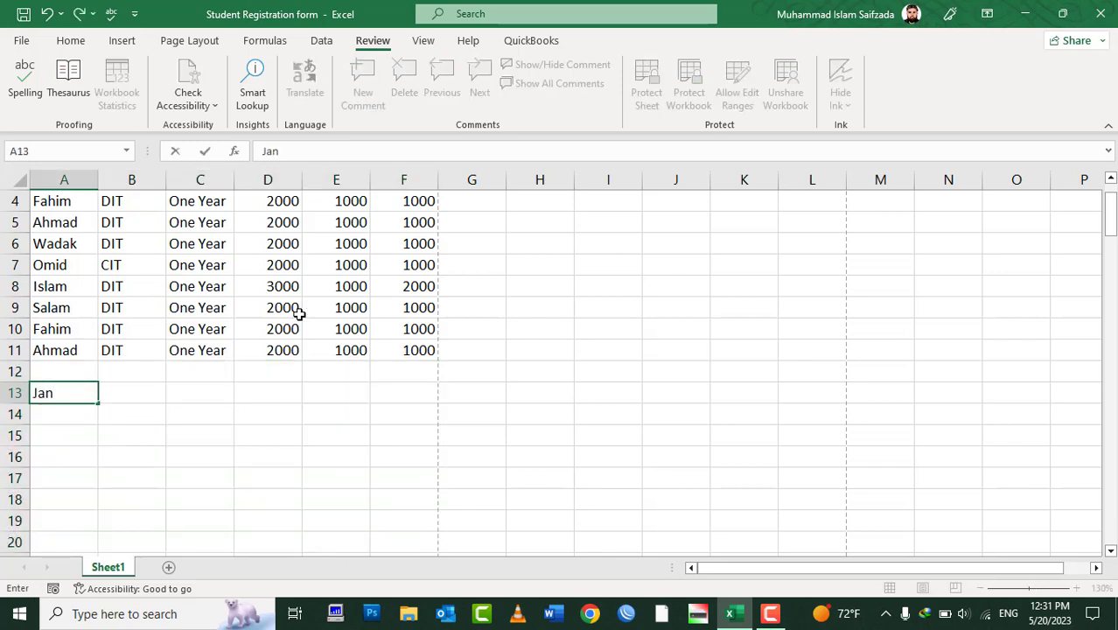
type(" Income")
key("Tab")
type("F")
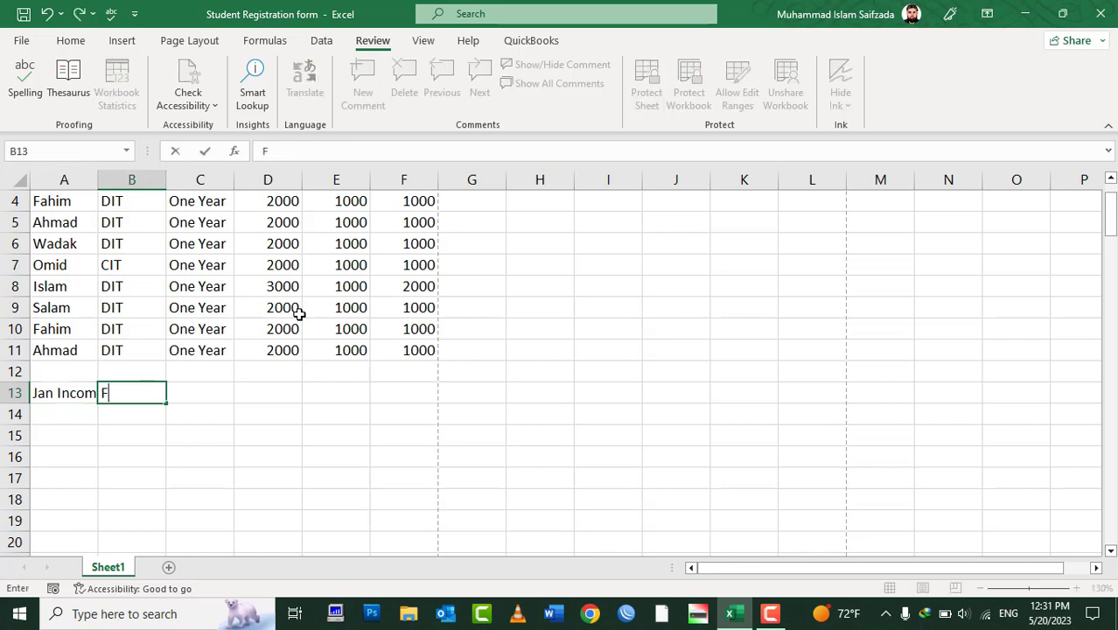
type("eb Income")
key("Tab")
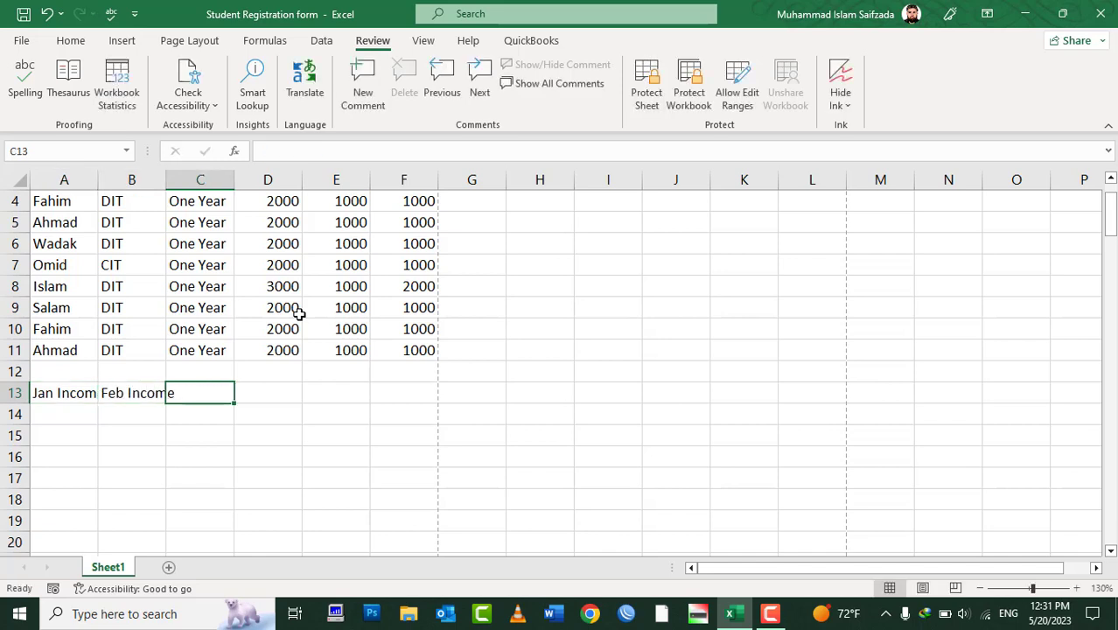
type("March Income")
key("Tab")
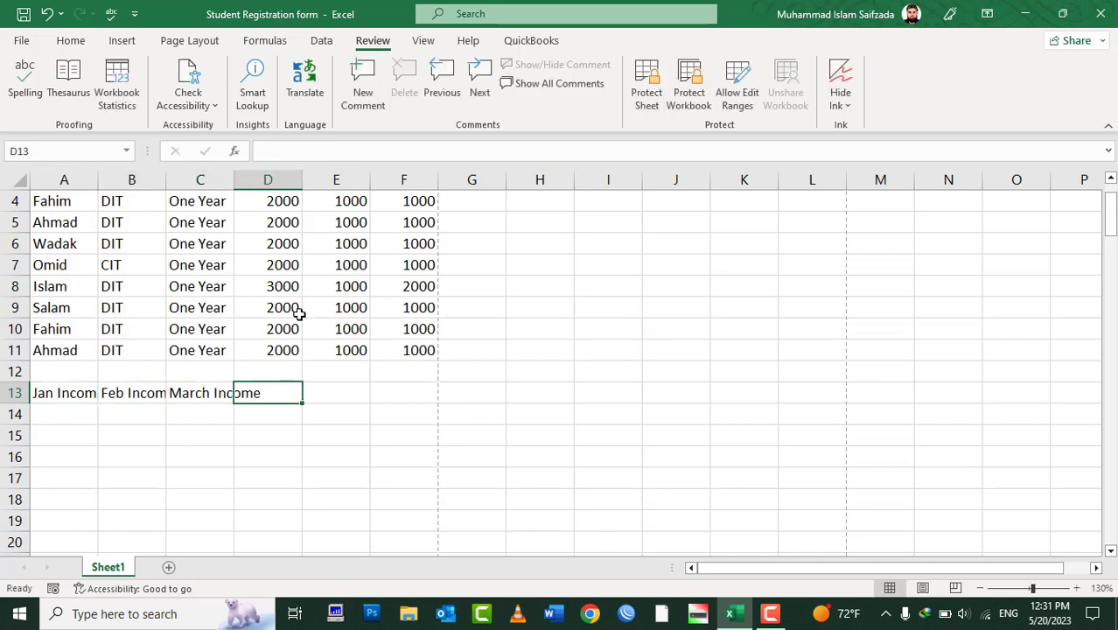
type("April")
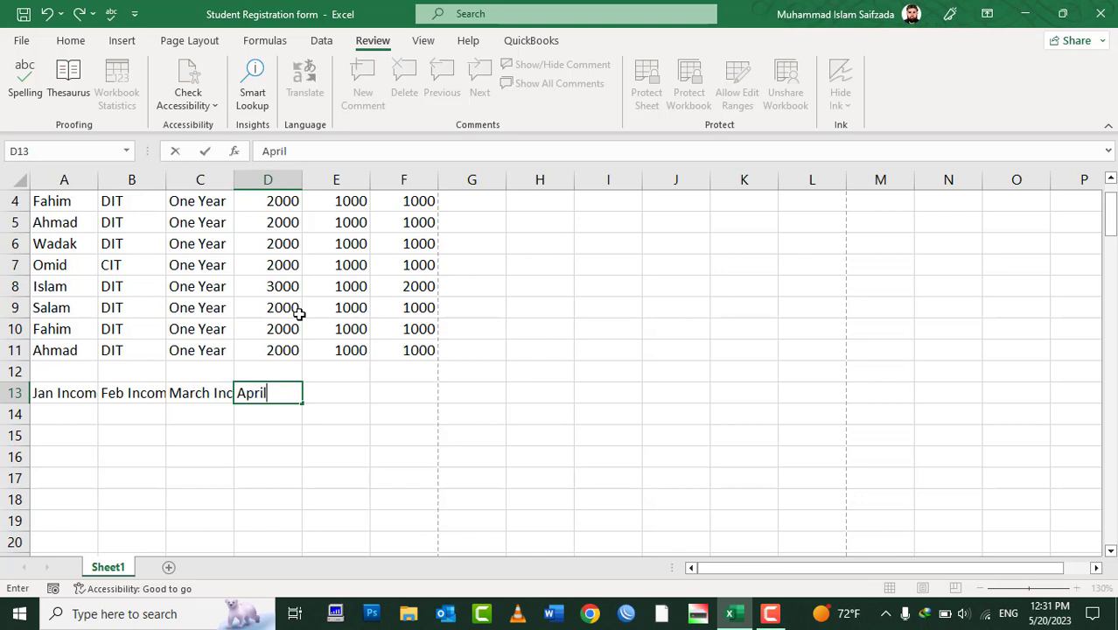
type(" Income")
key("Tab")
type("M")
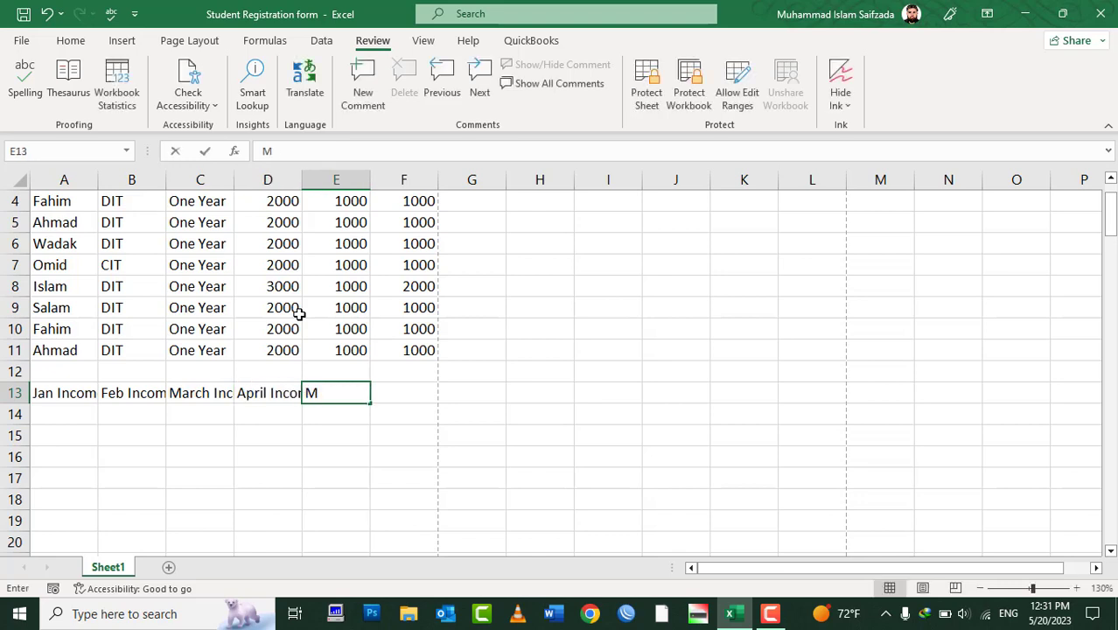
type("ay Income")
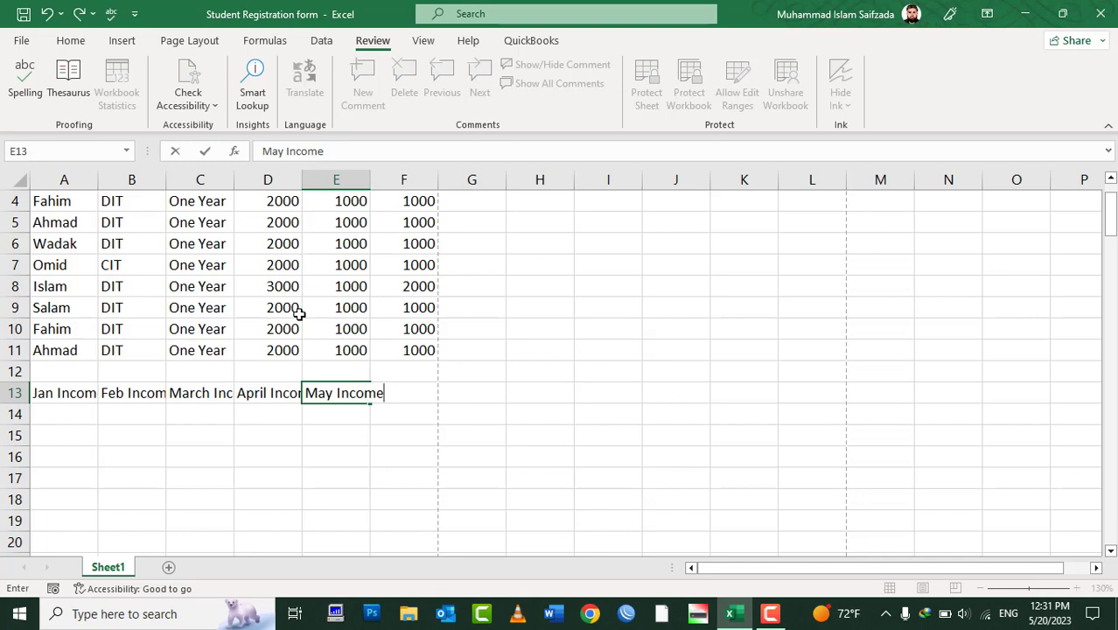
key("Tab")
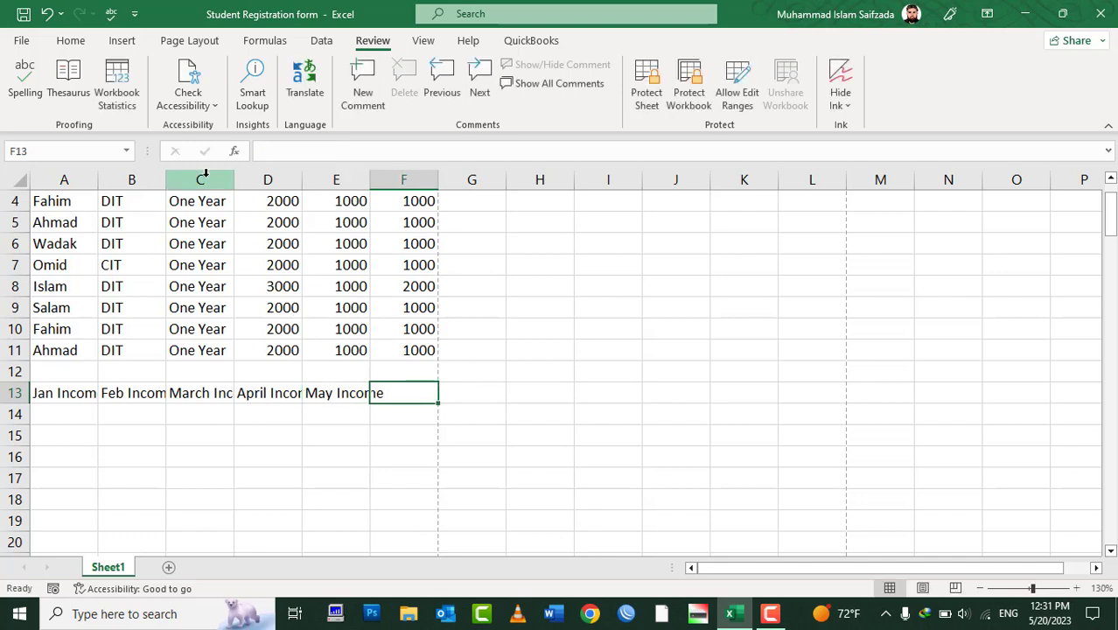
Step: AutoFit columns A through E to their income headings
double_click(367, 179)
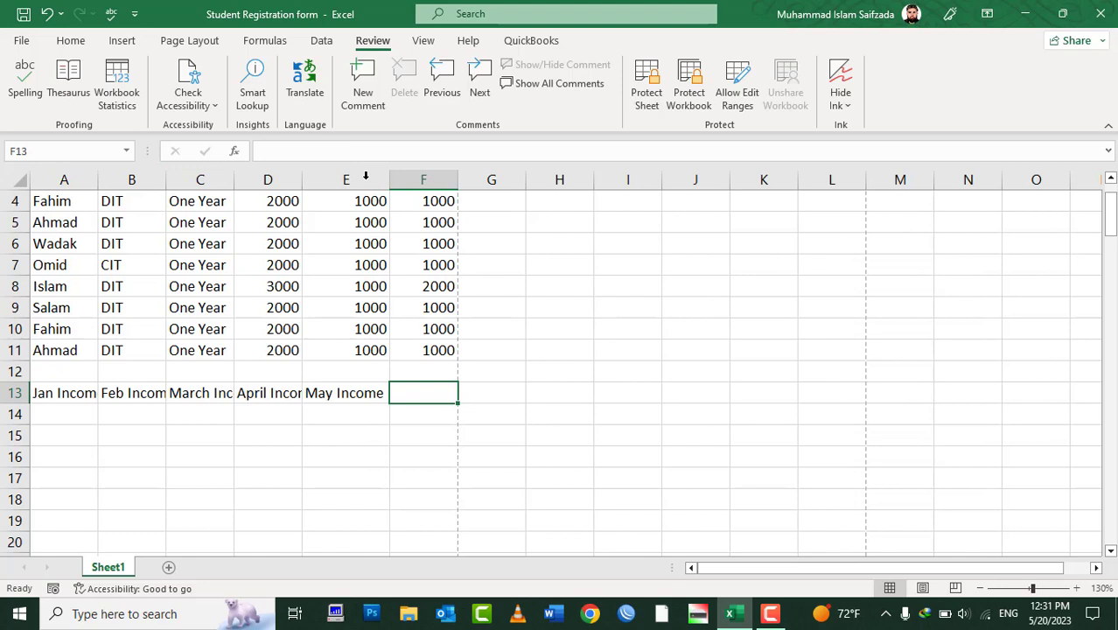
double_click(302, 180)
double_click(234, 179)
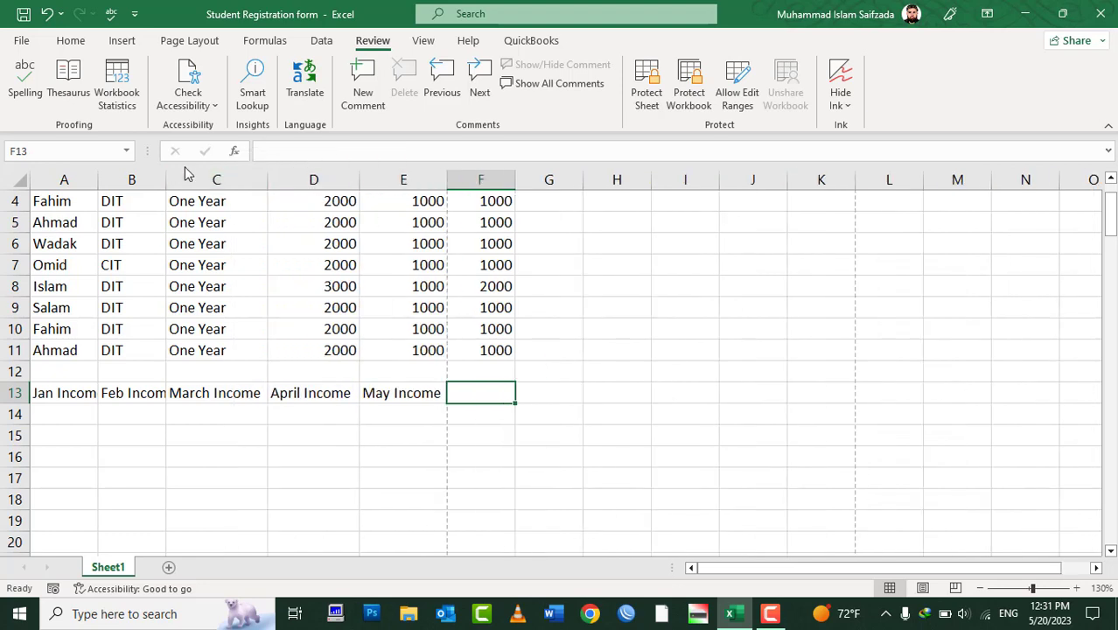
double_click(167, 180)
double_click(98, 179)
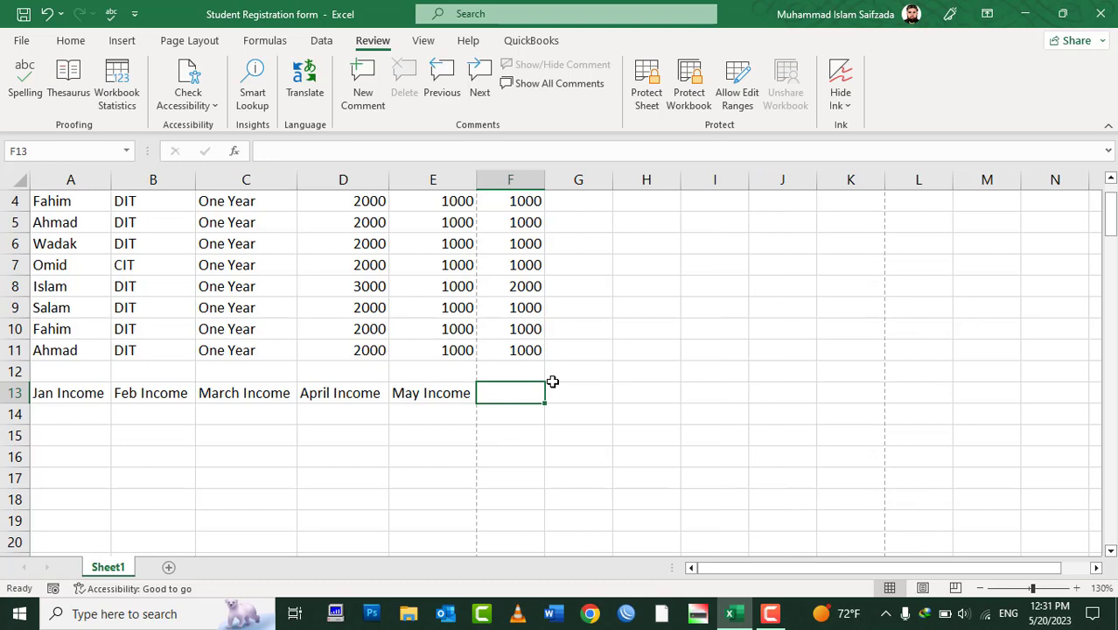
Step: Type the heading Total Amount in F13 and AutoFit column F to it
type("Total")
type("oun")
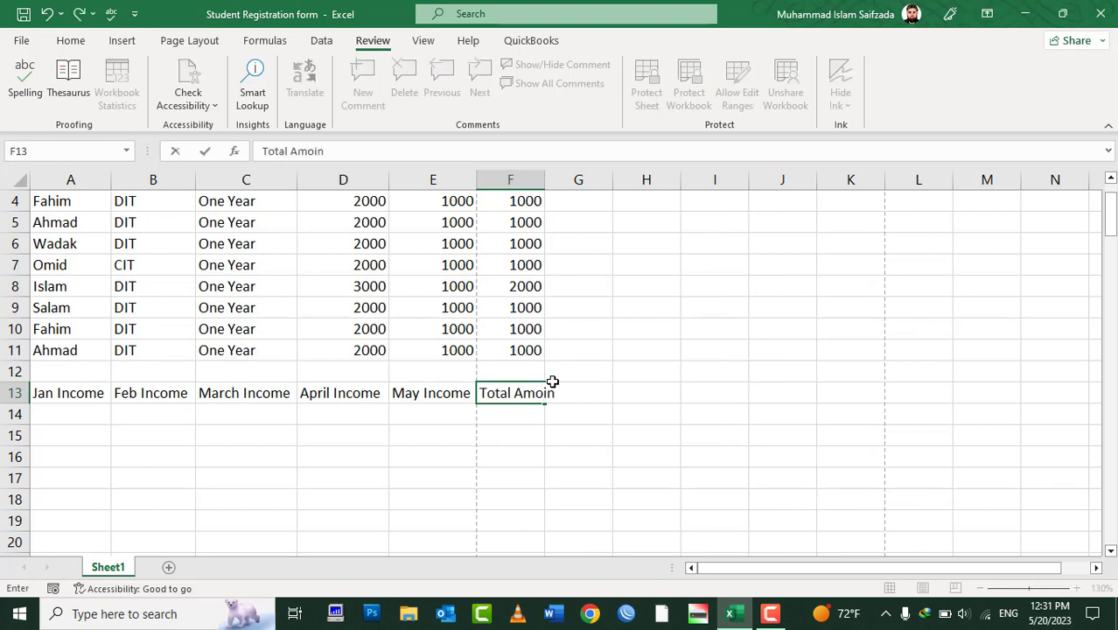
key("BackSpace")
key("BackSpace")
type("t")
key("Return")
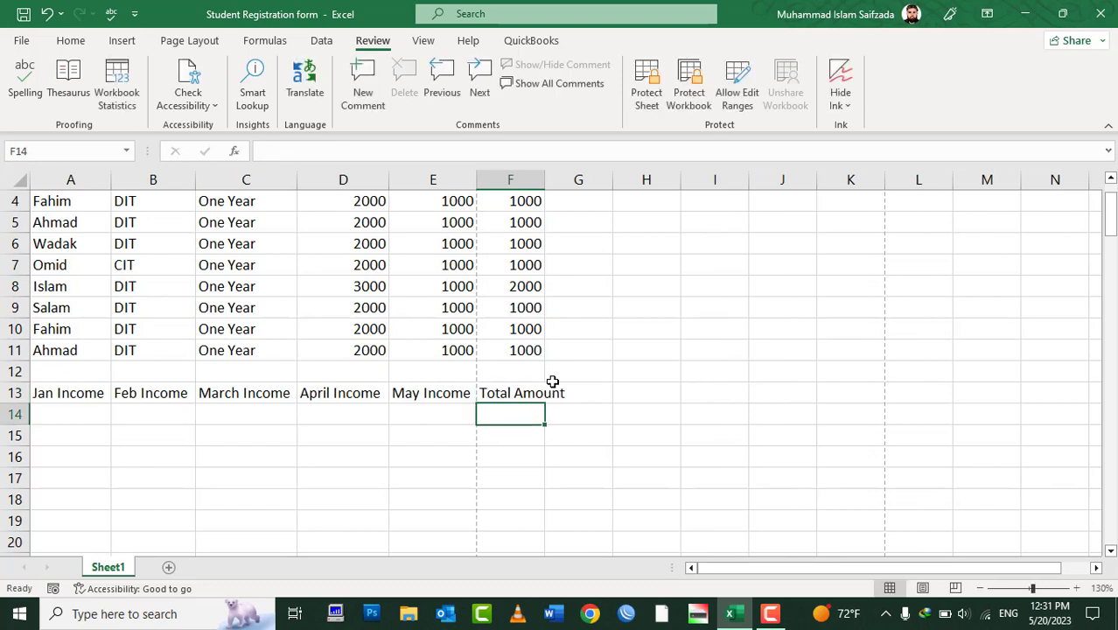
double_click(547, 174)
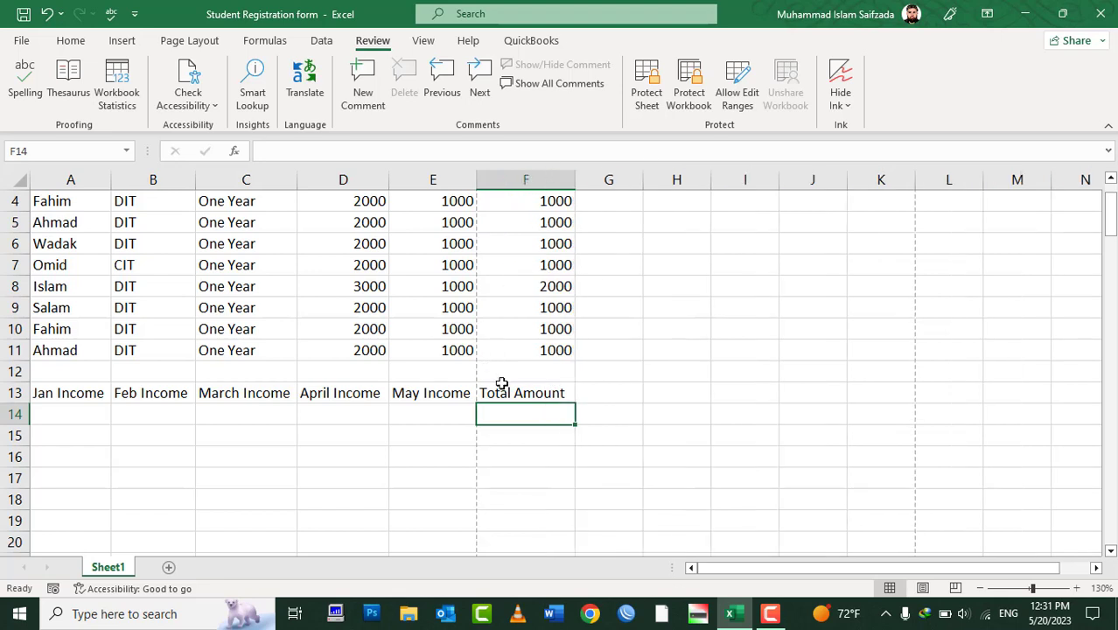
Step: Make the six row-13 headings A13:F13 bold
left_click_drag(499, 385, 72, 385)
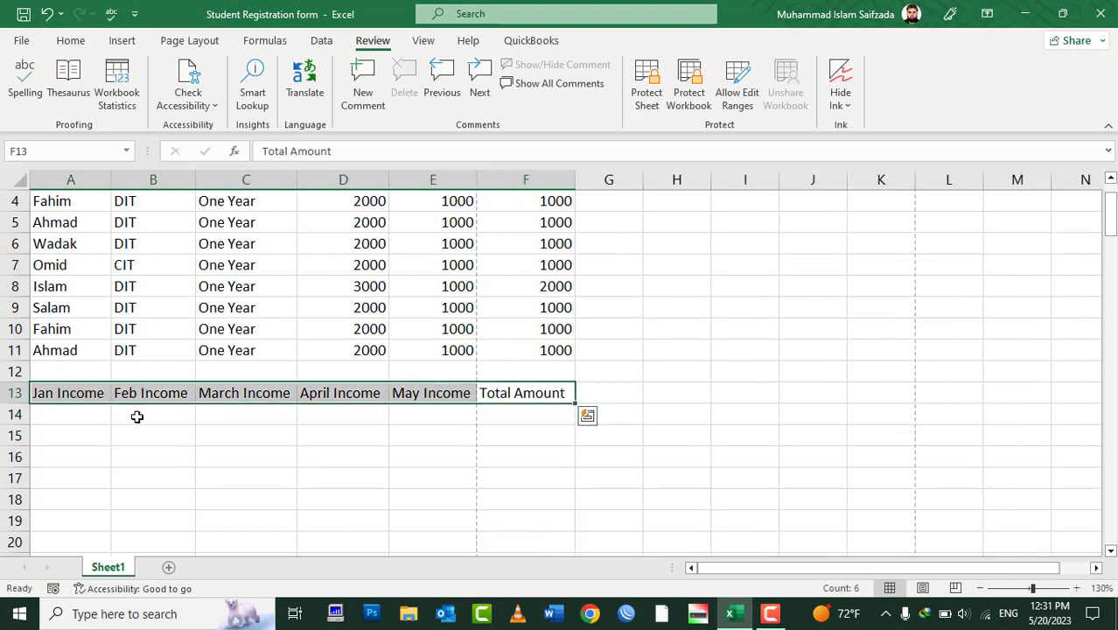
key("ctrl+b")
left_click(185, 418)
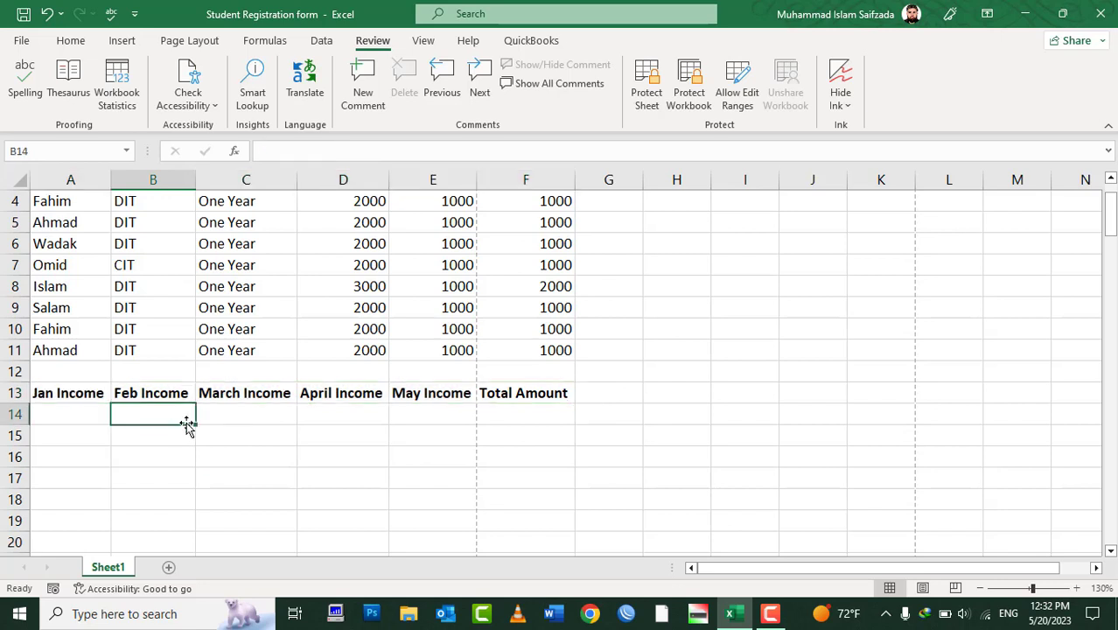
left_click(84, 400)
left_click(85, 413)
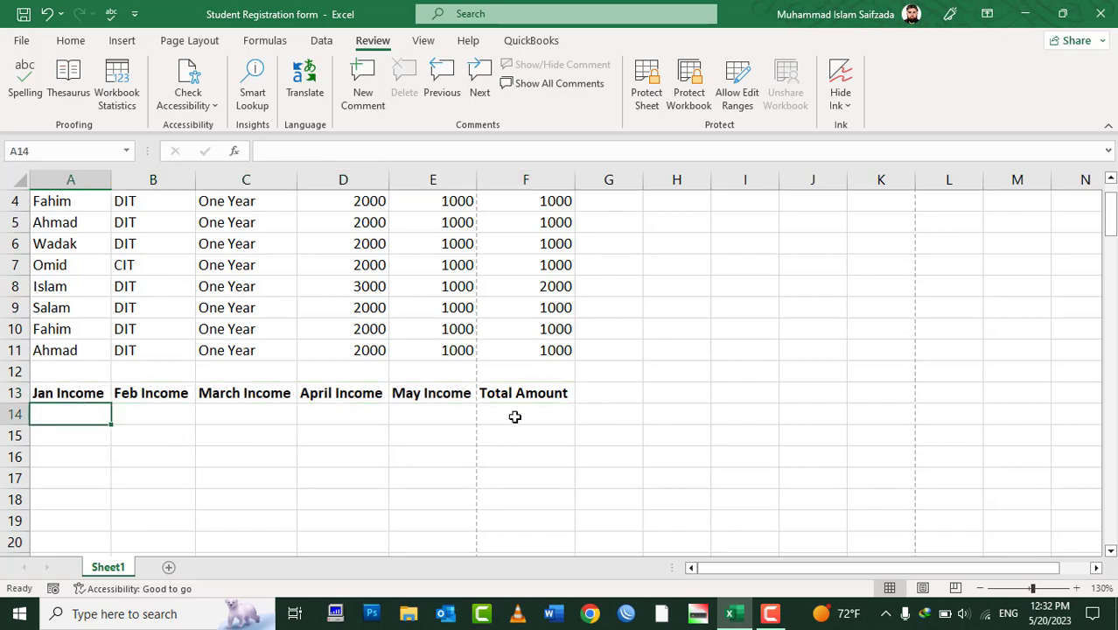
Step: Enter monthly incomes 120000, 100000, 90000, 80000 and 150000 in A14 through E14
type("120000")
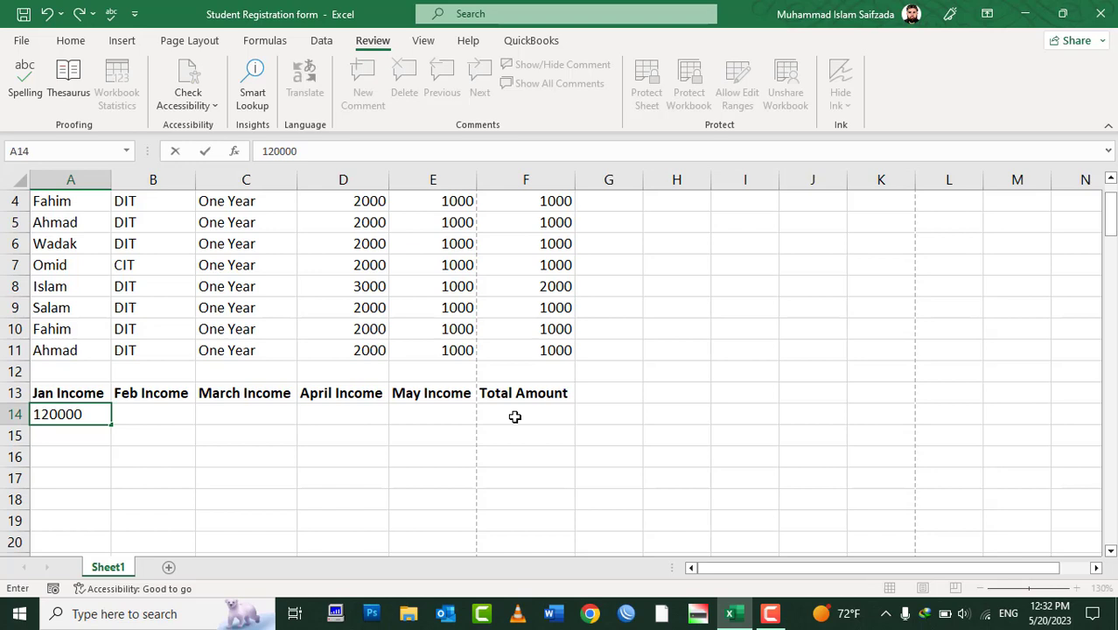
key("Tab")
type("10")
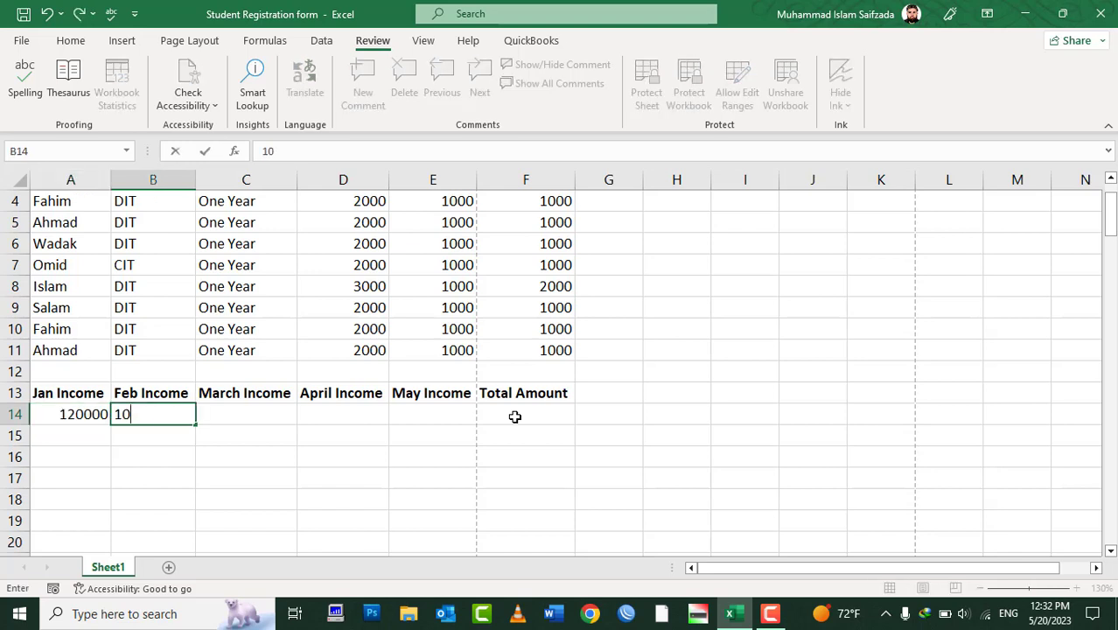
type("0000")
key("Tab")
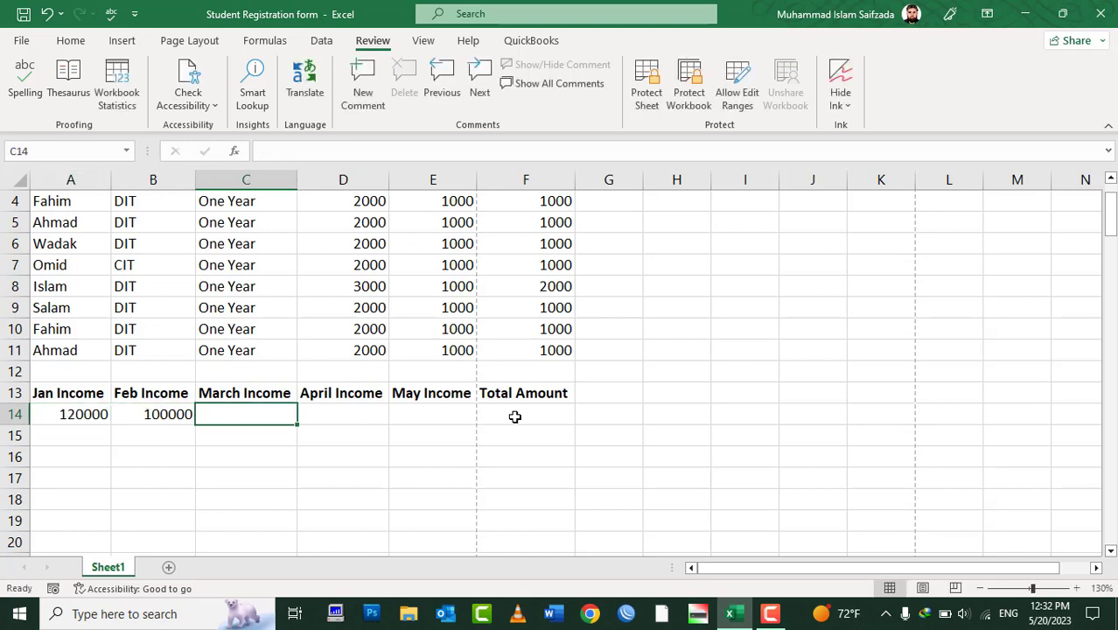
type("9")
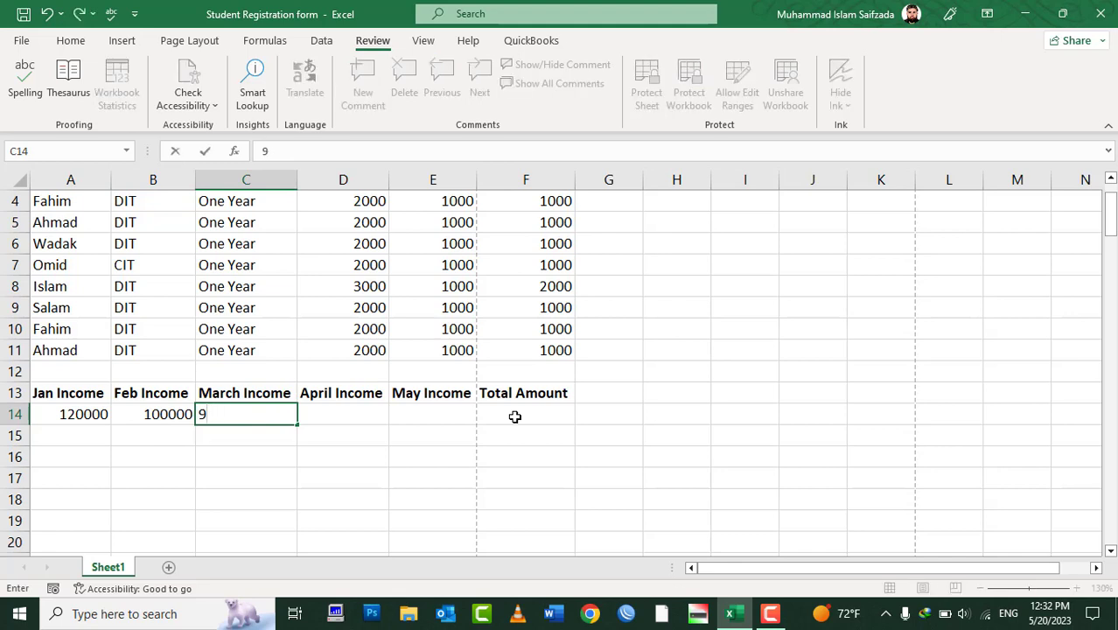
type("0000")
key("Tab")
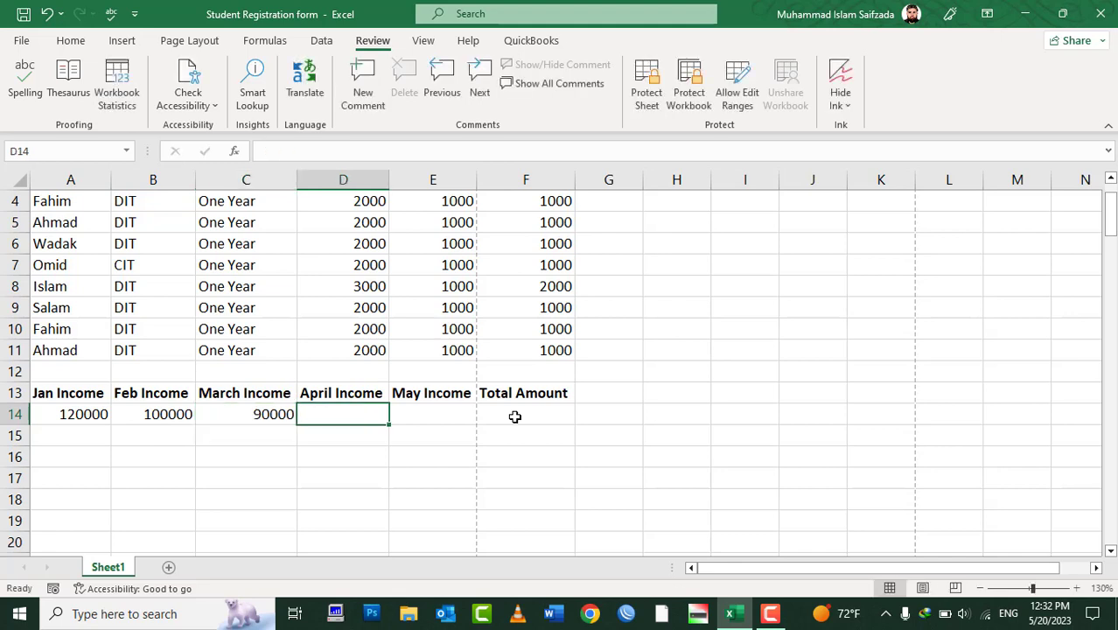
type("80000")
key("Tab")
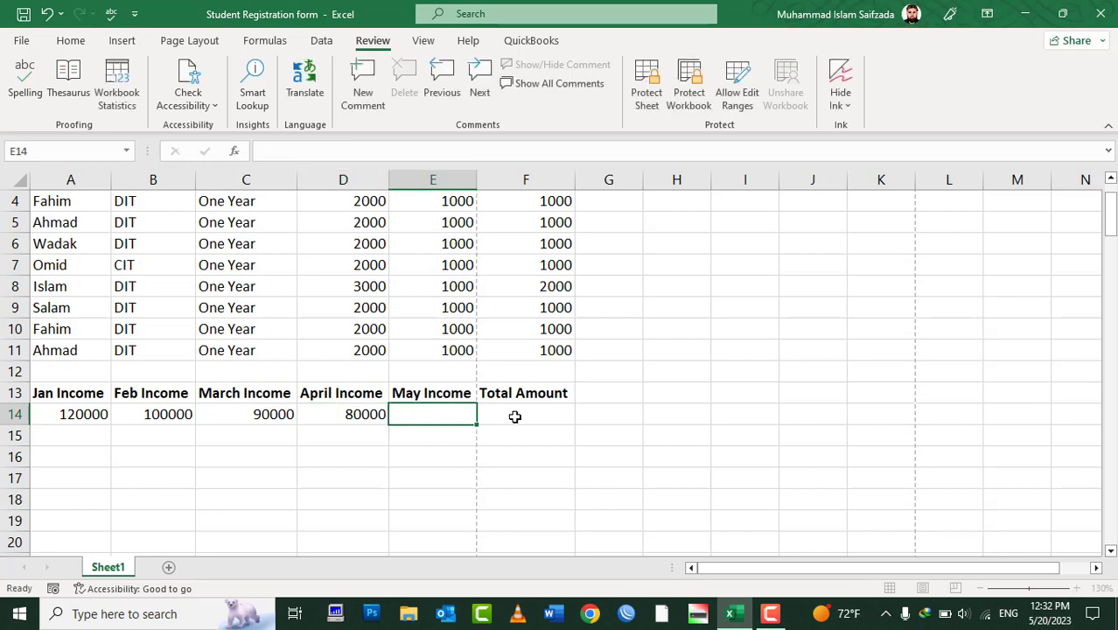
type("1")
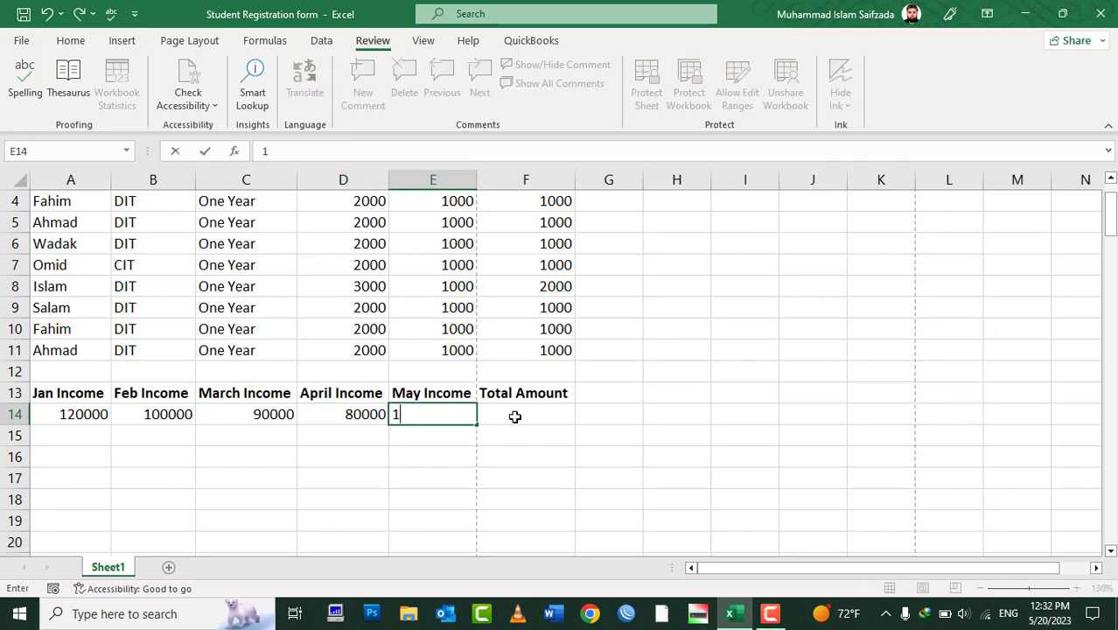
type("50000")
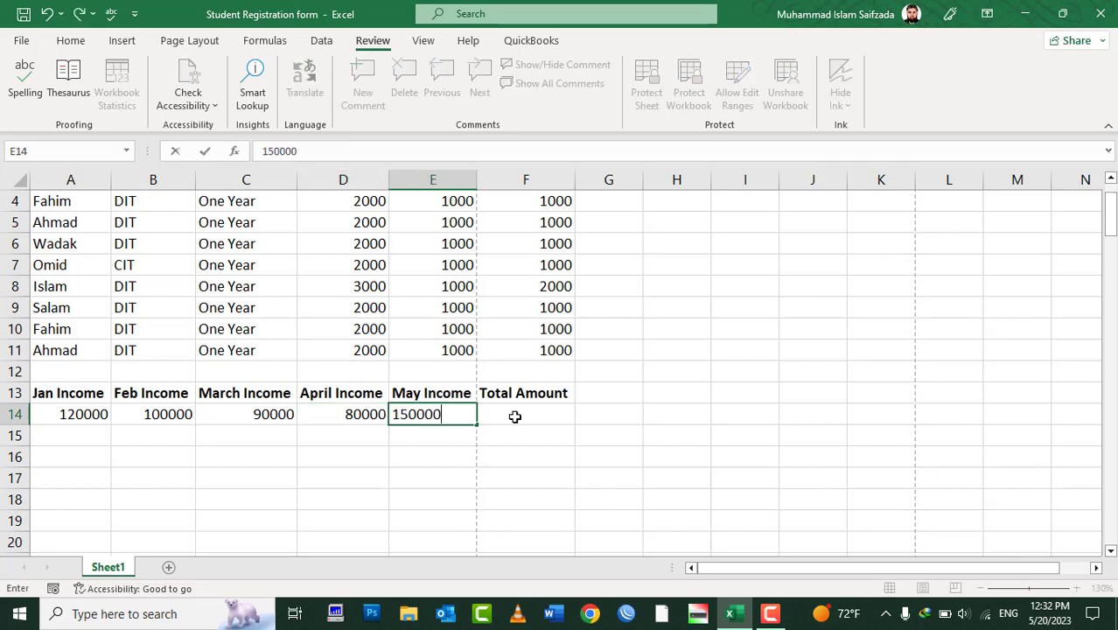
left_click(514, 417)
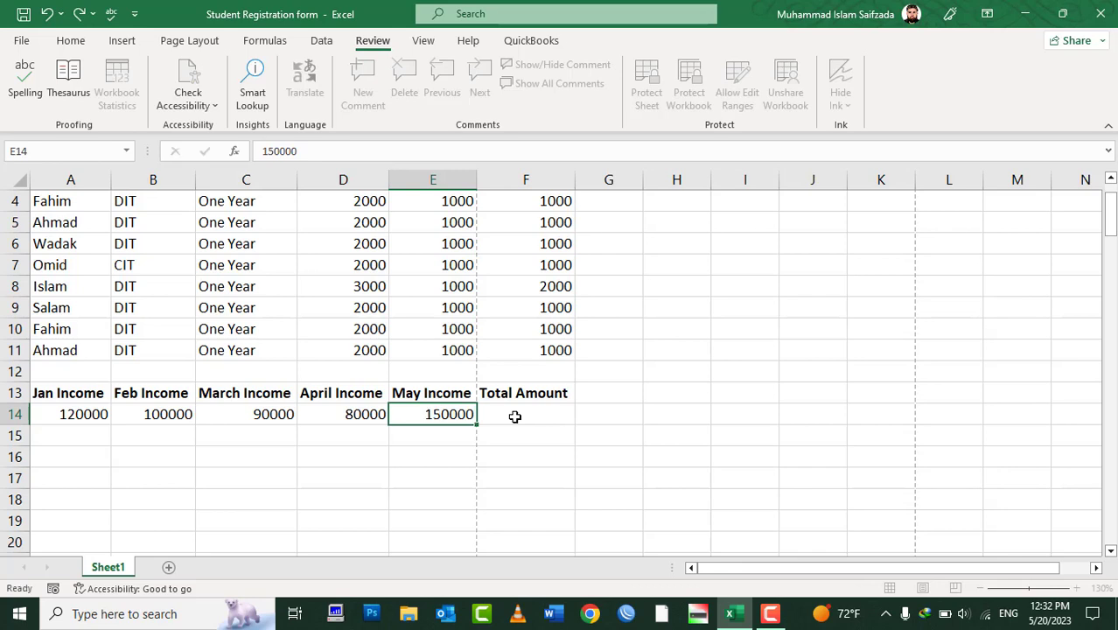
Step: Enter =SUM(A14:E14) in F14, giving a Total Amount of 540000
type("=")
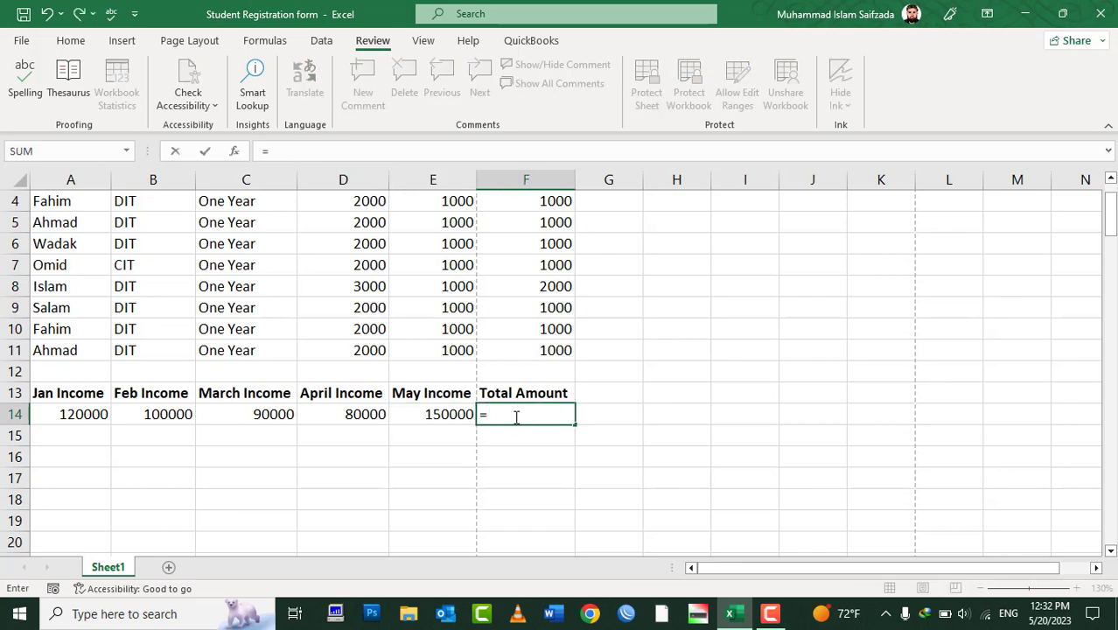
type("sum")
key("BackSpace")
key("BackSpace")
type("um")
key("BackSpace")
key("BackSpace")
type("i")
key("BackSpace")
type("i")
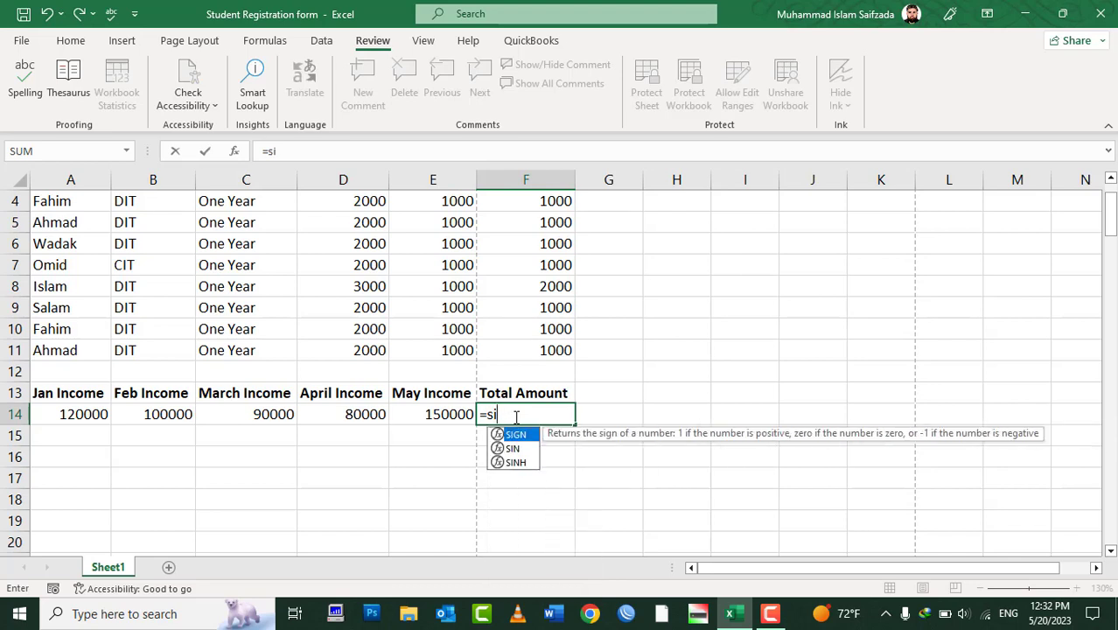
key("BackSpace")
type("um(")
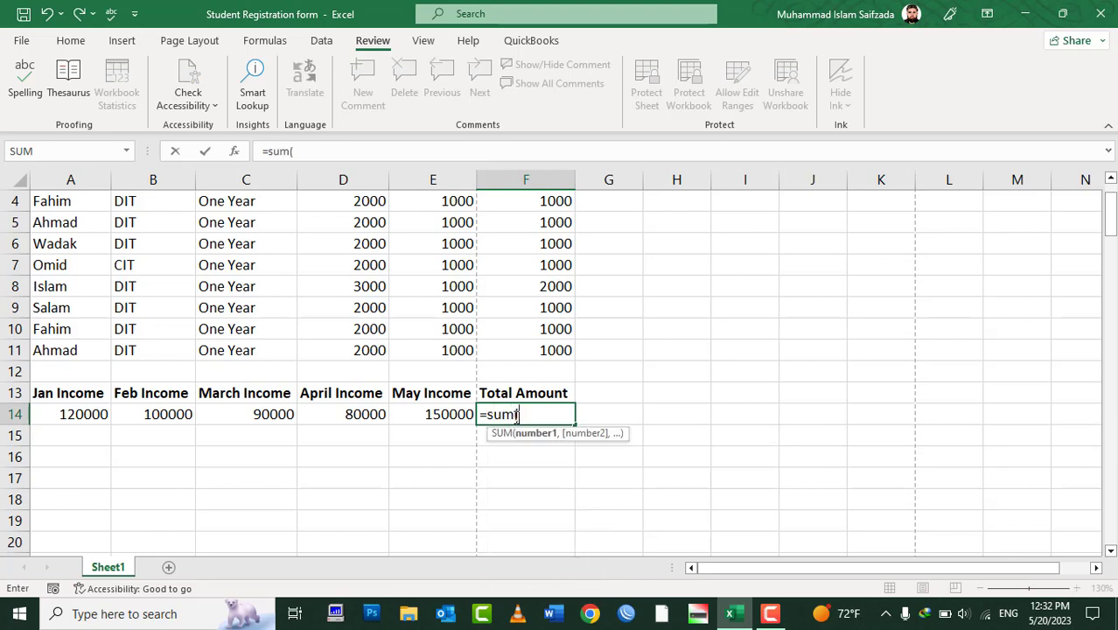
left_click(76, 419)
left_click_drag(76, 418, 424, 409)
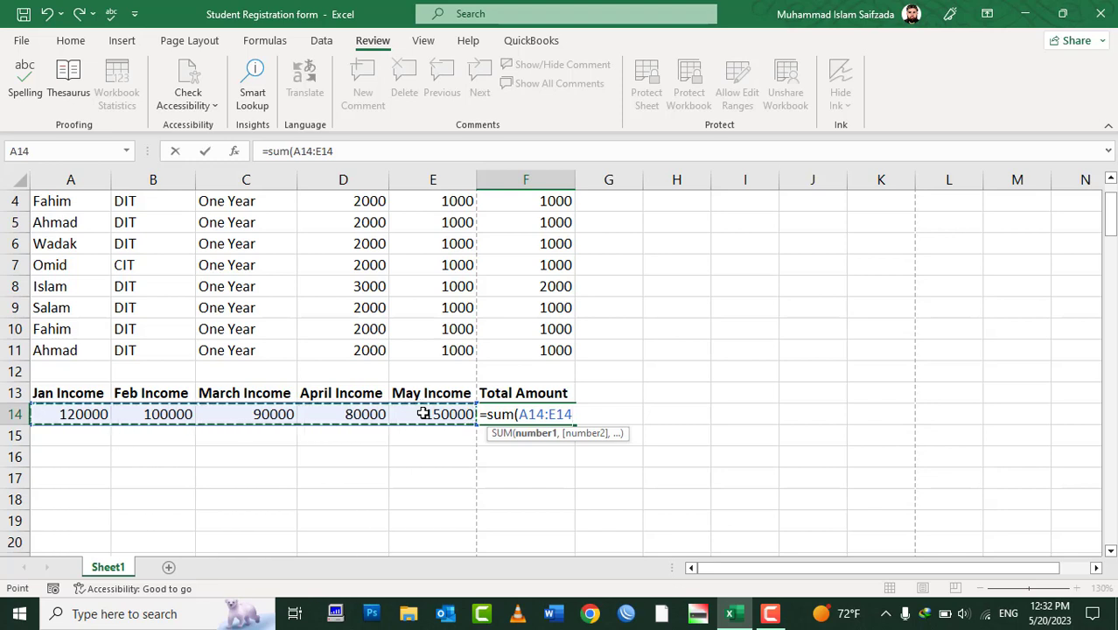
type(")")
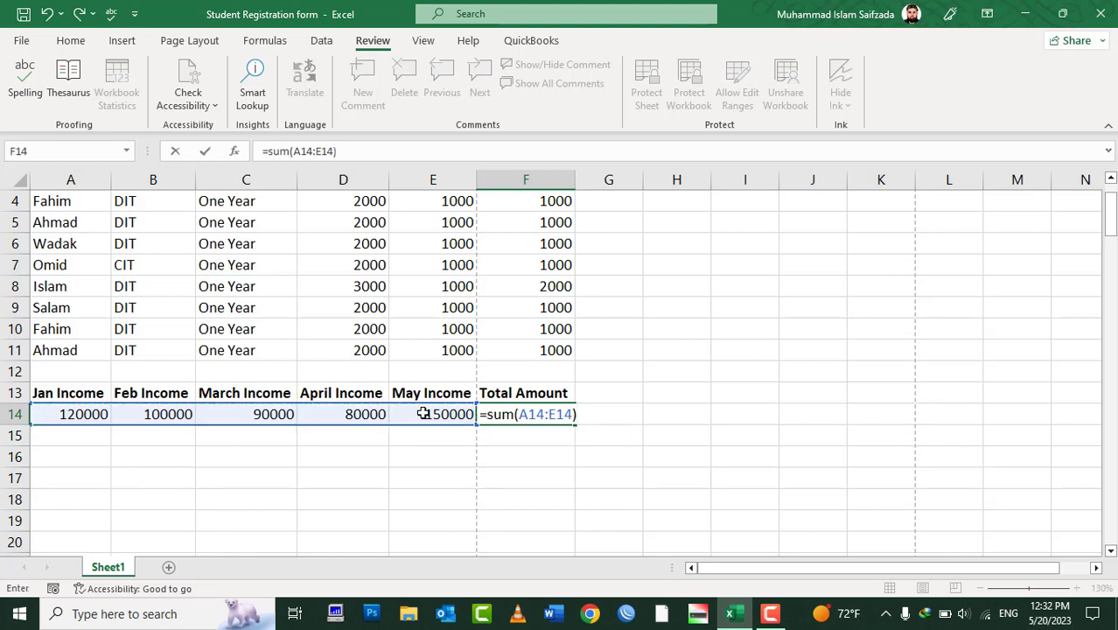
key("Return")
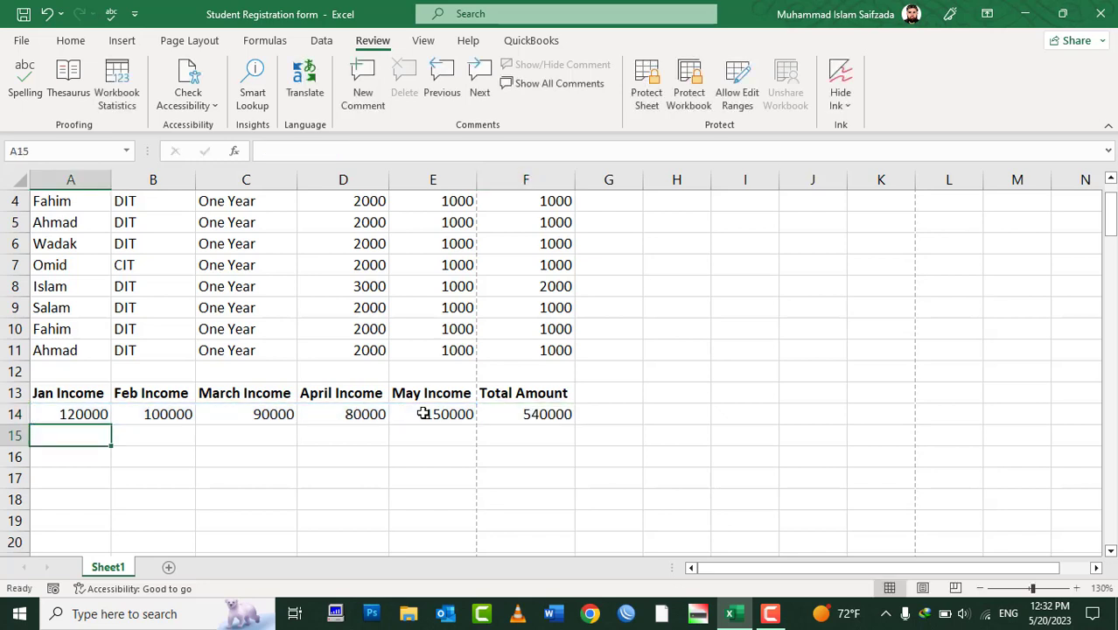
Step: Move back across the income row to the May Income cell E14
key("Up")
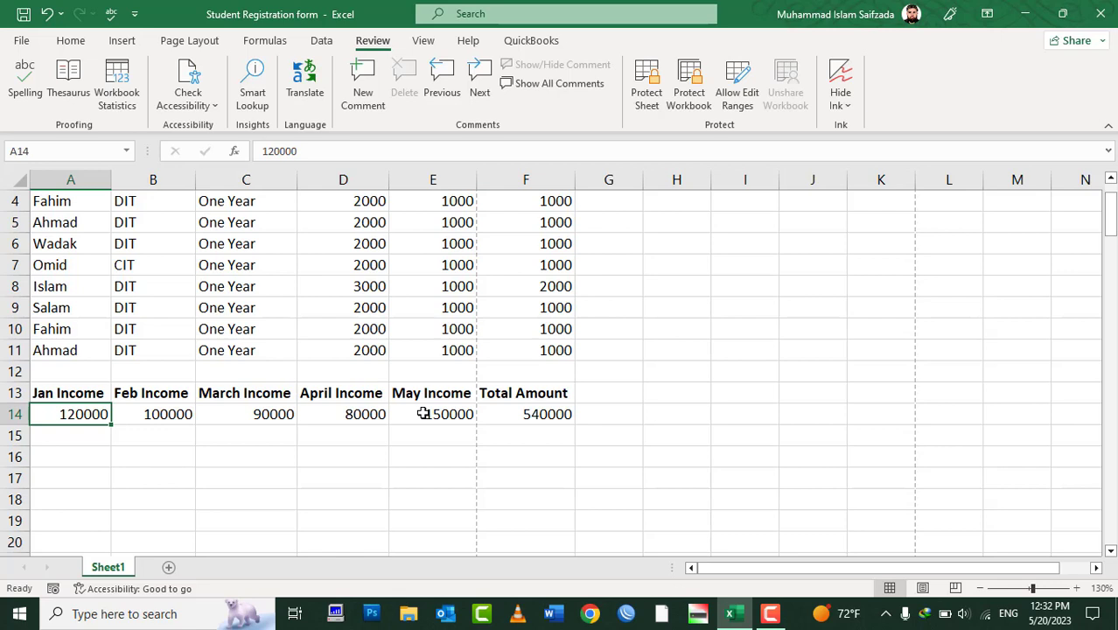
key("Right")
key("Right")
key("Right")
key("Right")
key("Right")
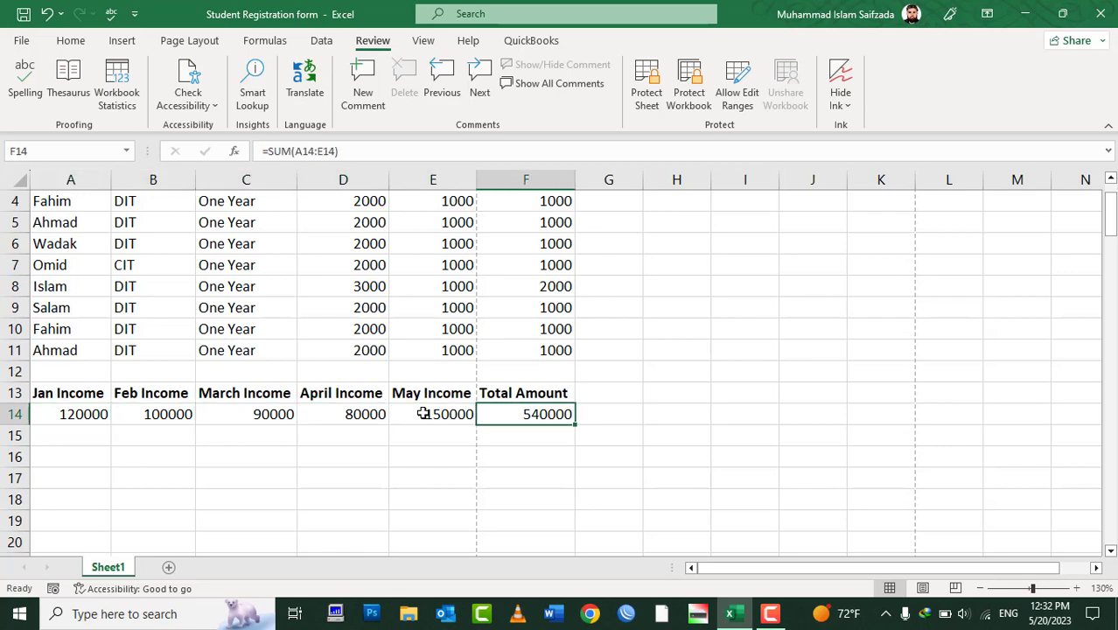
key("Left")
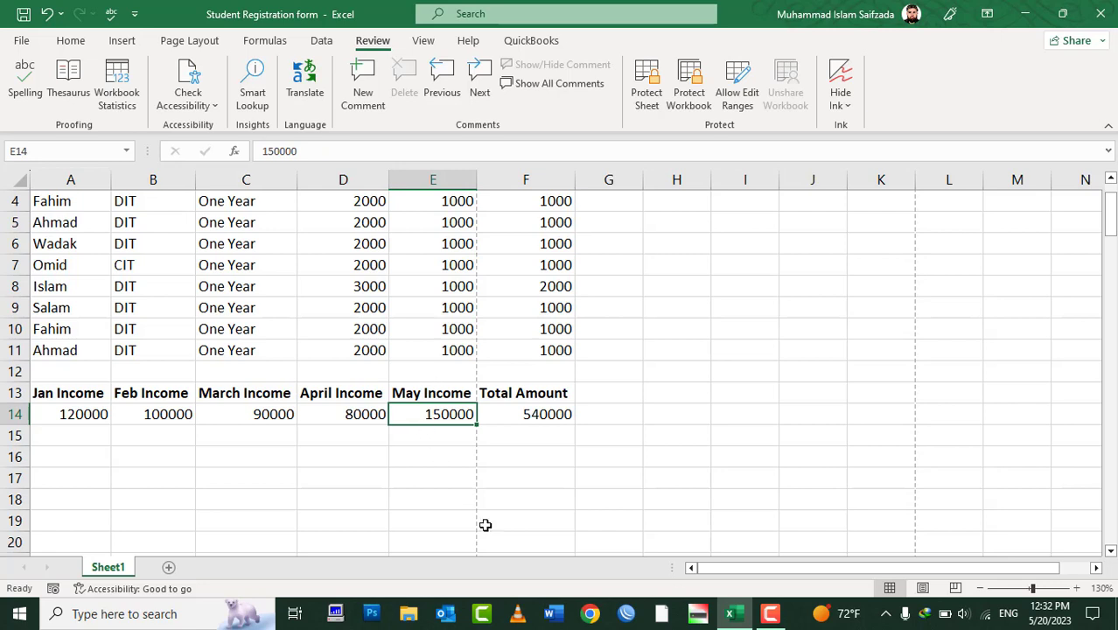
type("NA")
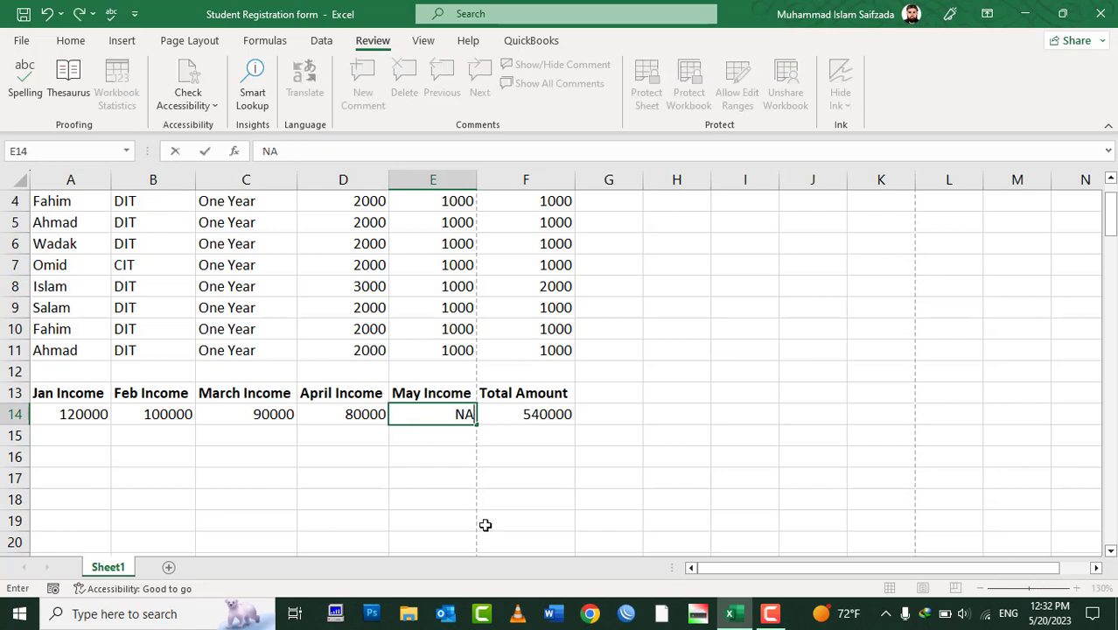
key("Return")
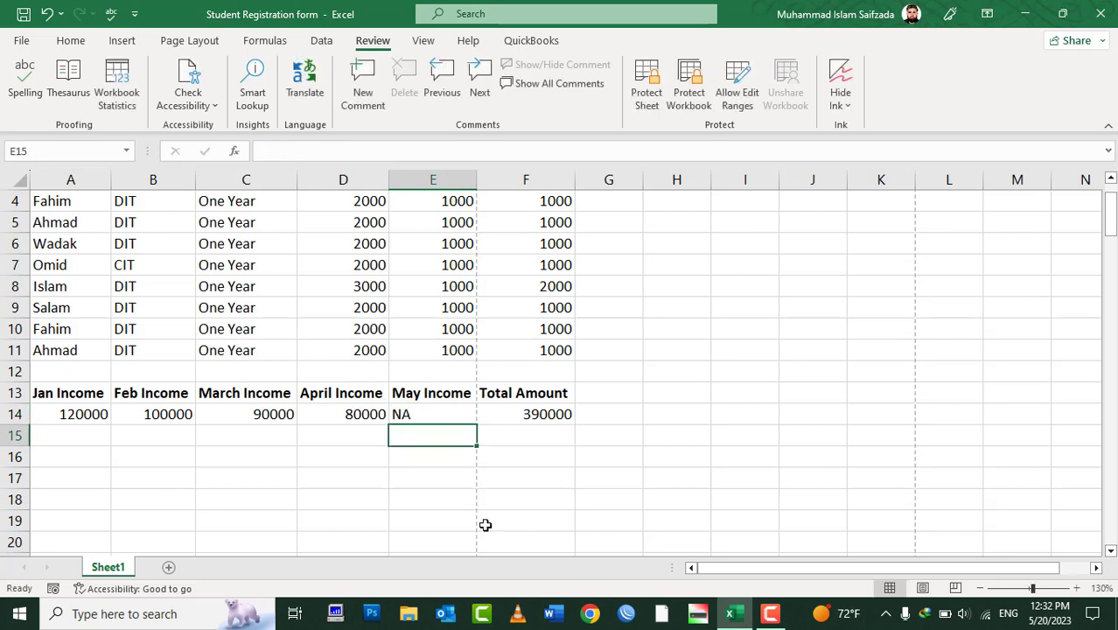
key("Up")
key("Delete")
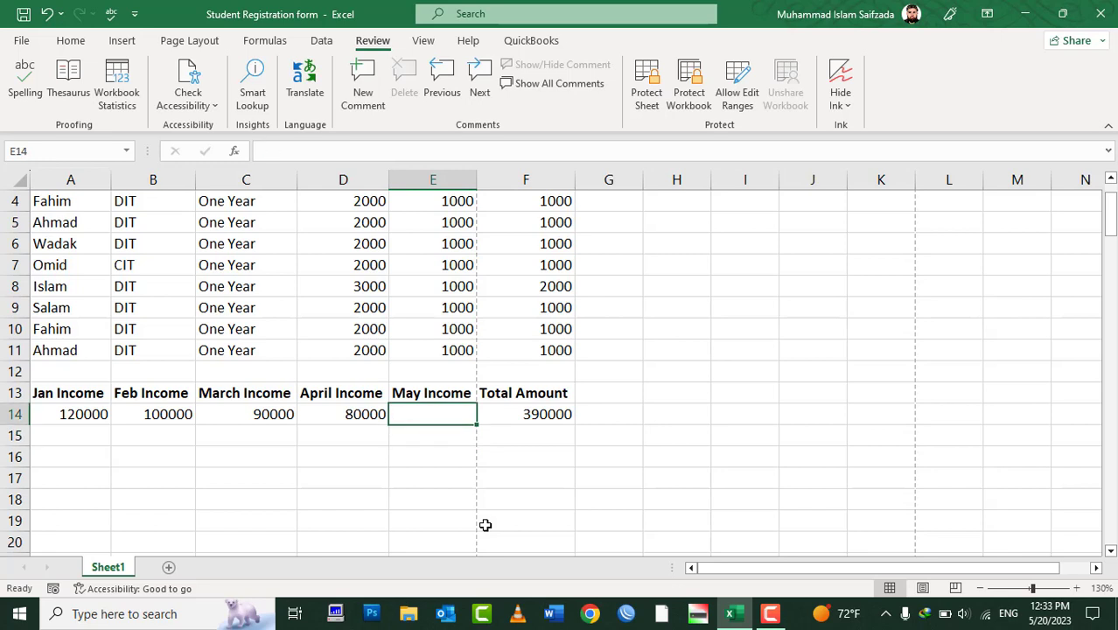
key("ctrl+z")
key("ctrl+z")
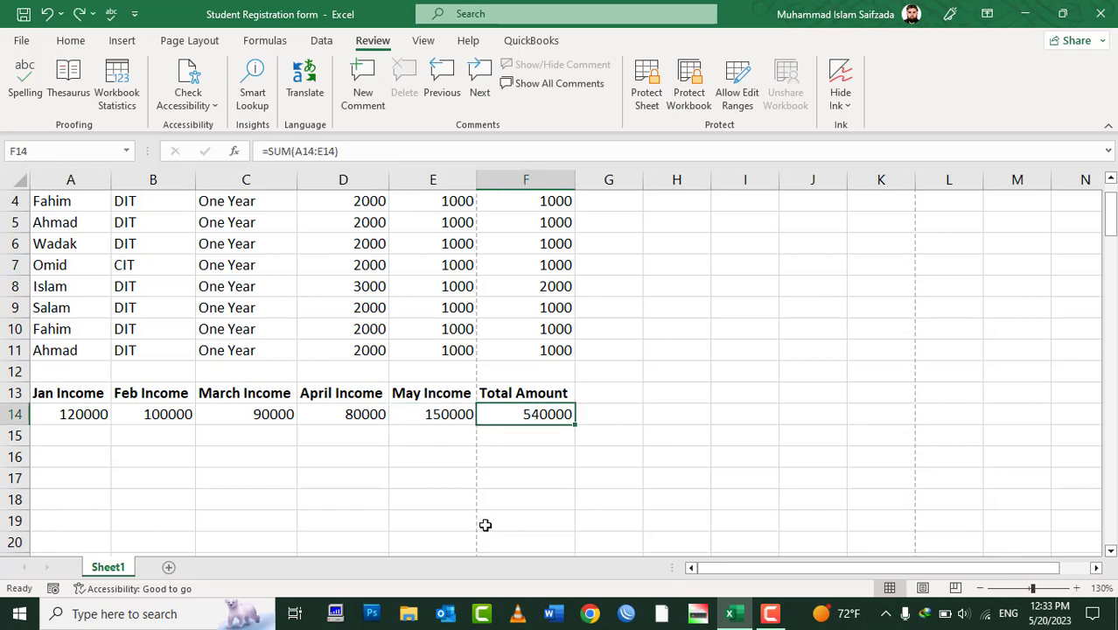
Step: Rewrite F14 as =SUM(A14+B14+C14+D14+E14+C11), which returns #VALUE!
type("=sum")
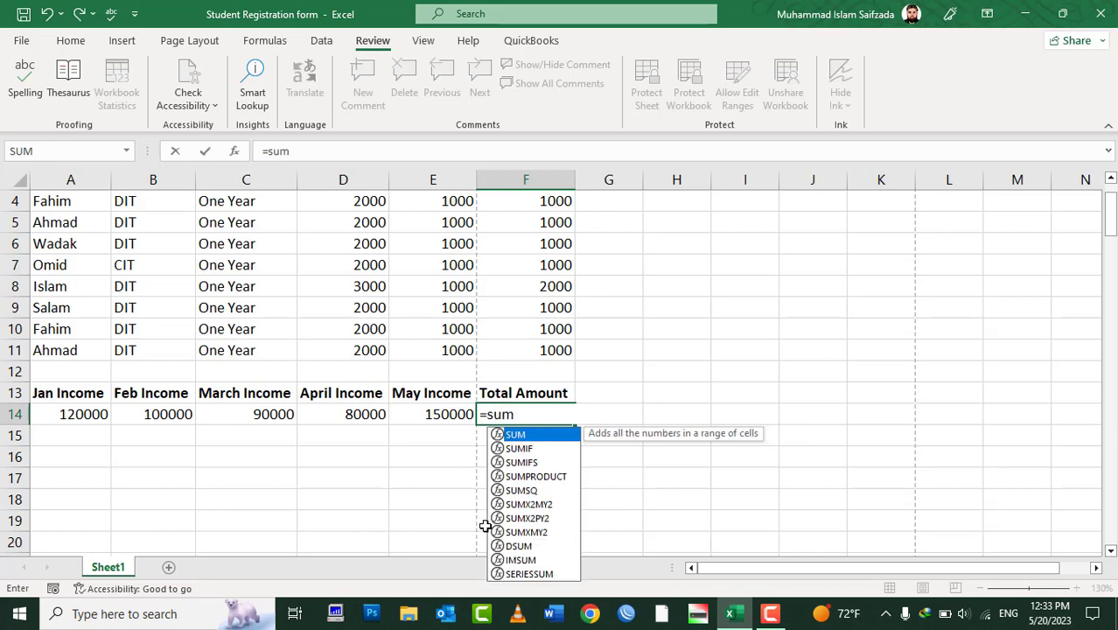
type("(")
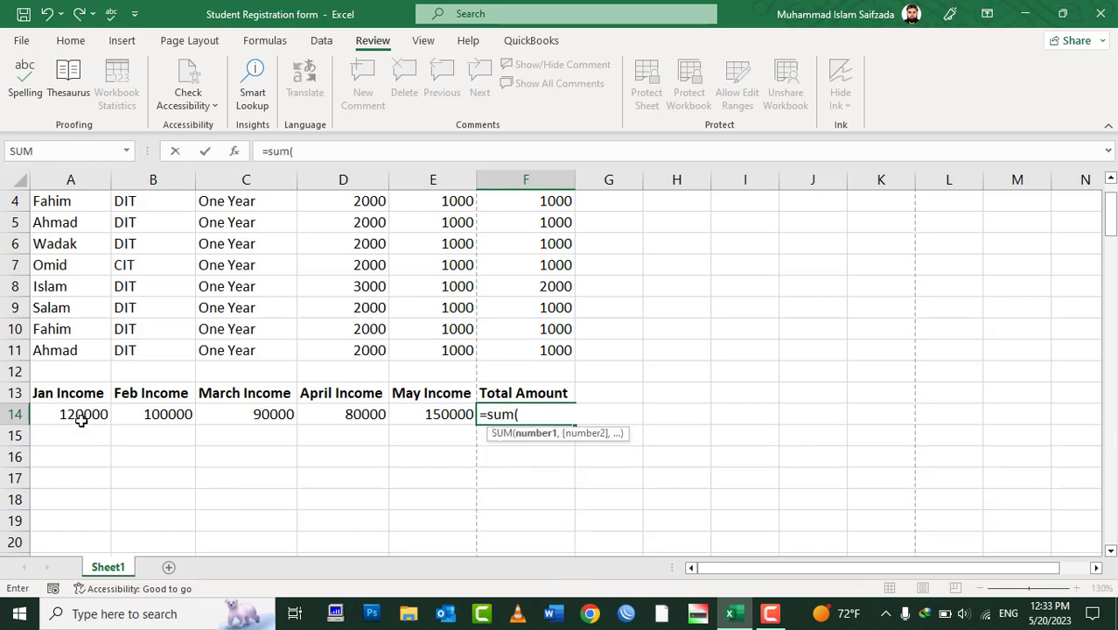
left_click(79, 415)
type("+")
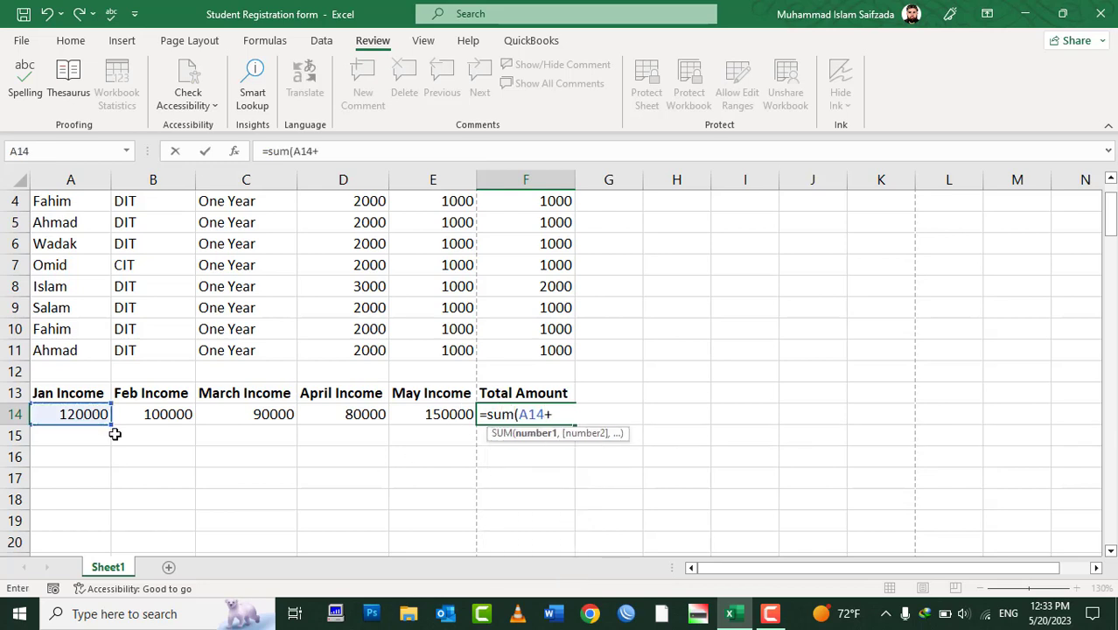
left_click(167, 415)
type("+")
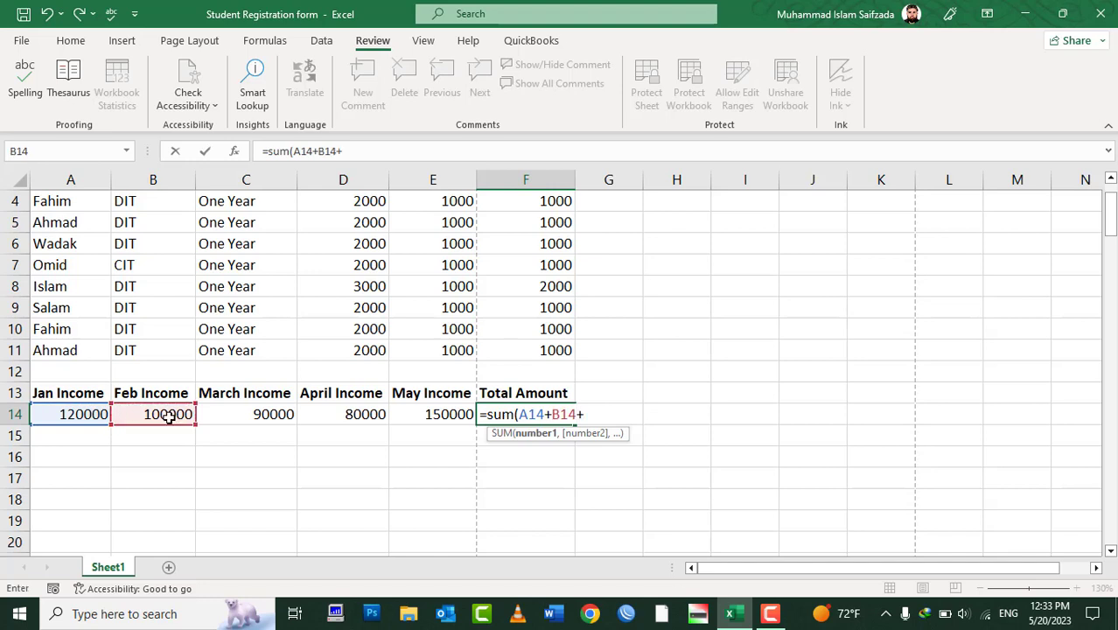
left_click(220, 415)
type("+")
left_click(306, 414)
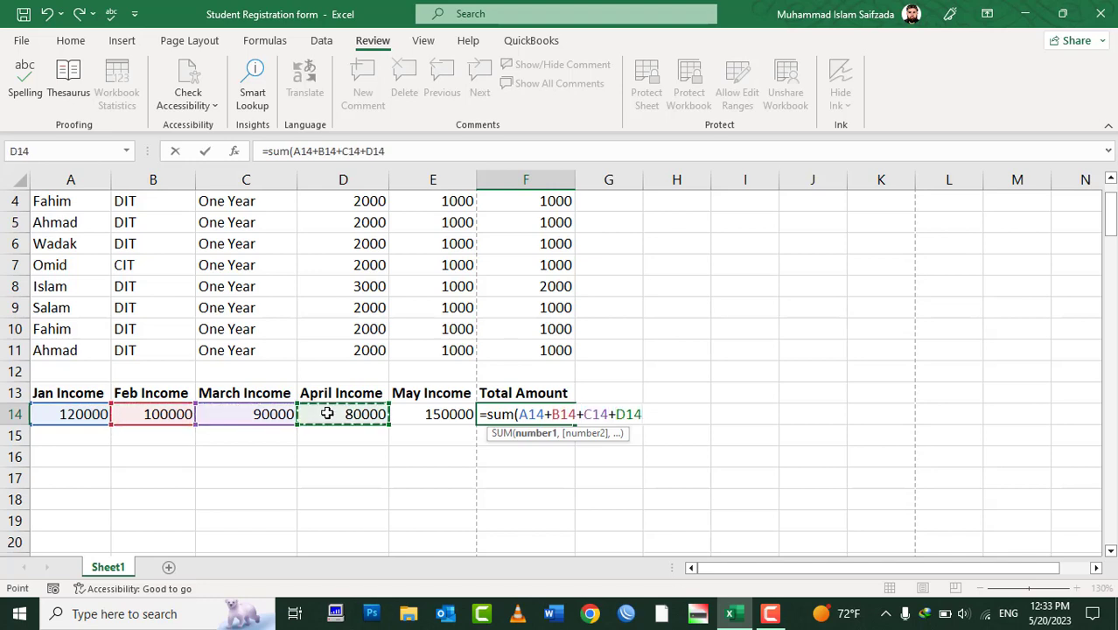
type("+")
left_click(425, 415)
type("+")
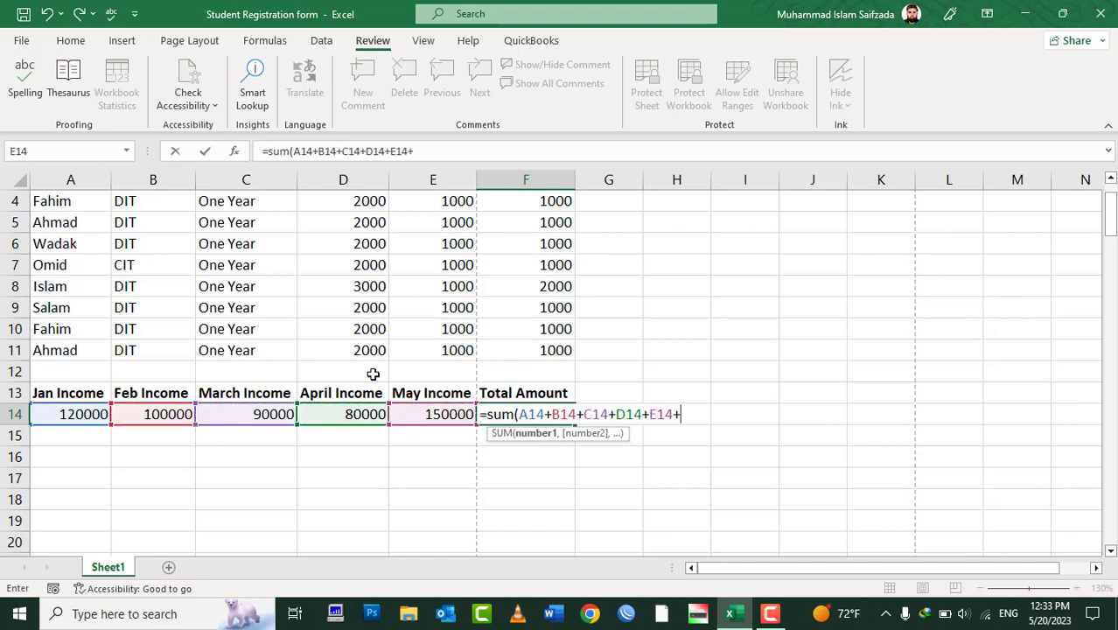
left_click(251, 352)
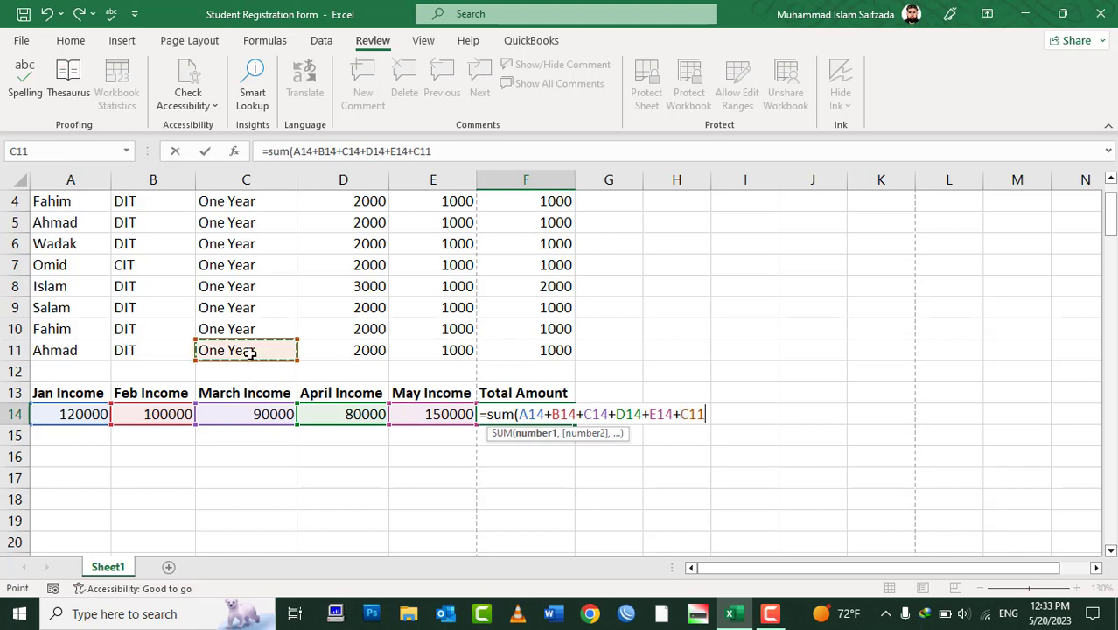
type(")")
key("Return")
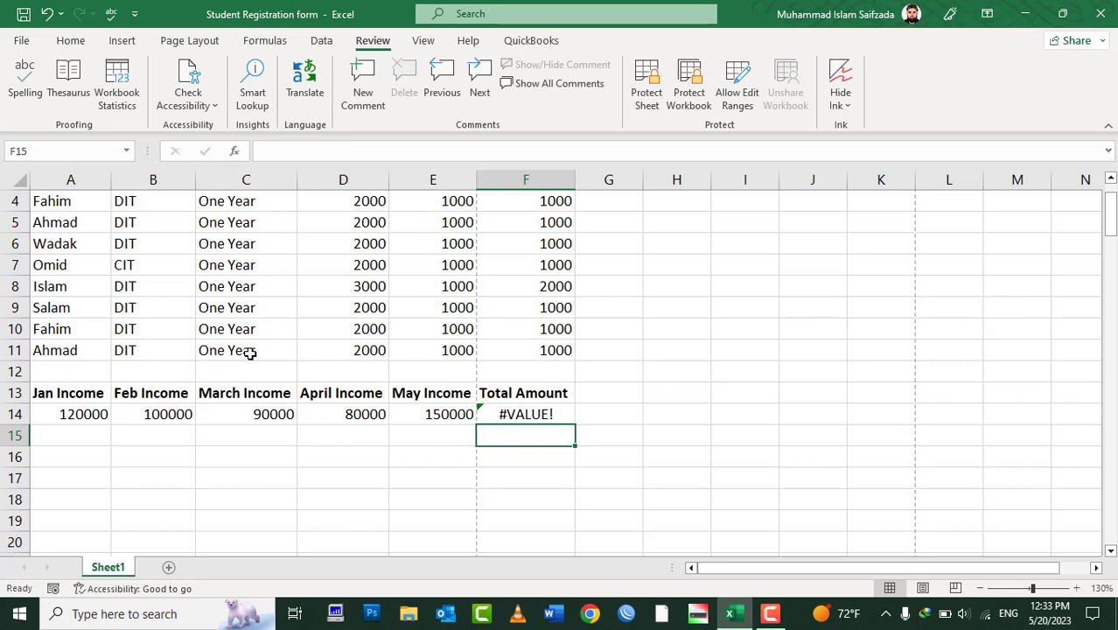
key("Up")
Step: Open the print view with Ctrl+P and review the Page Setup page and sheet options
key("Left")
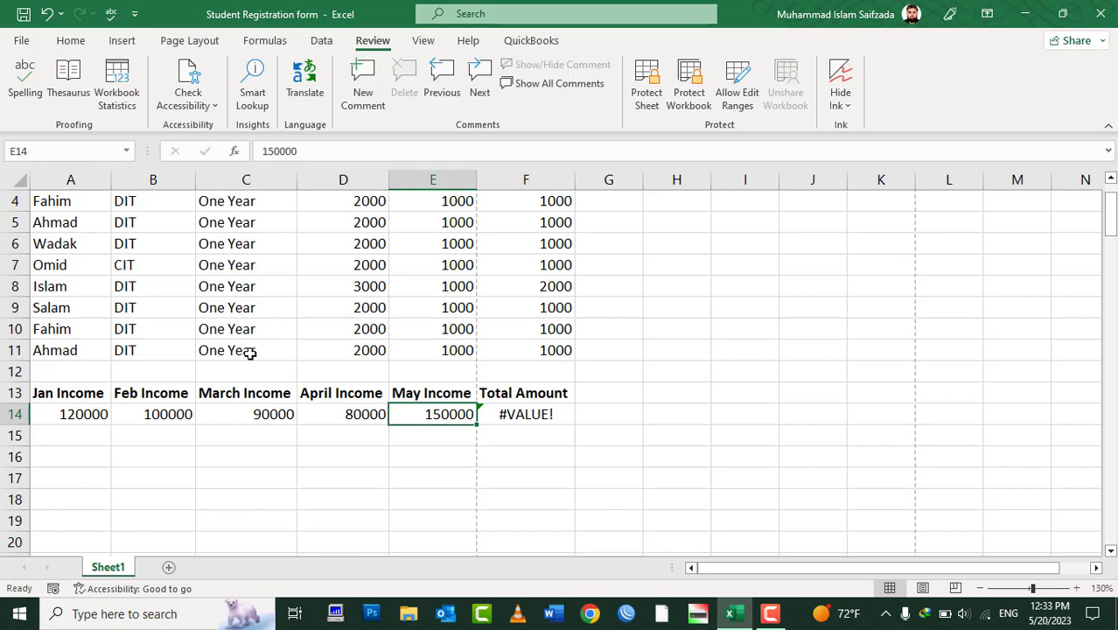
left_click(665, 462)
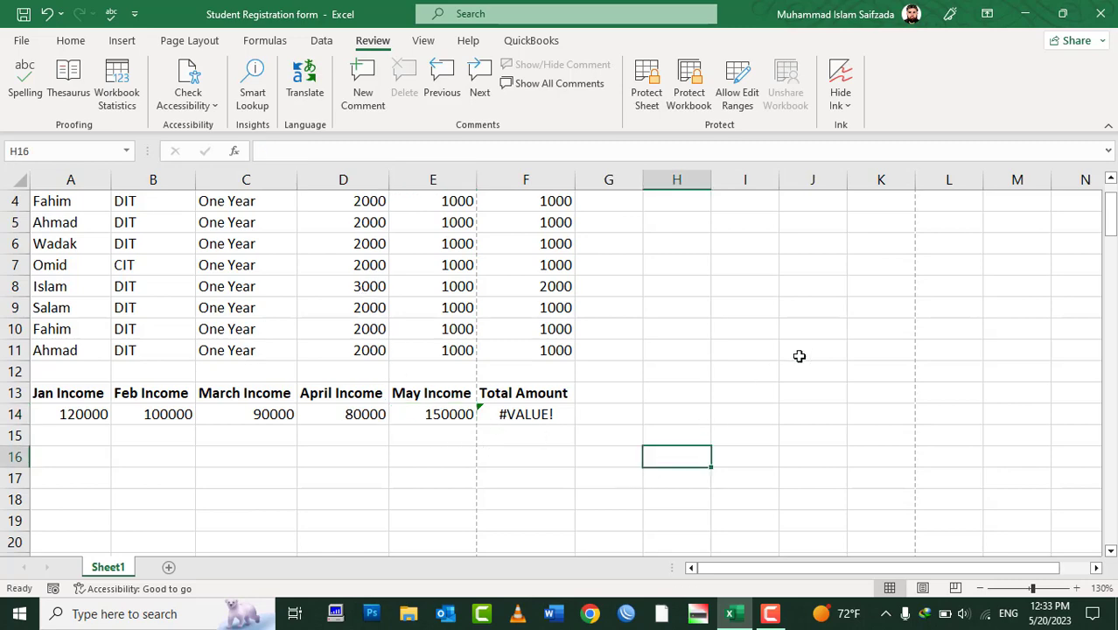
key("ctrl+p")
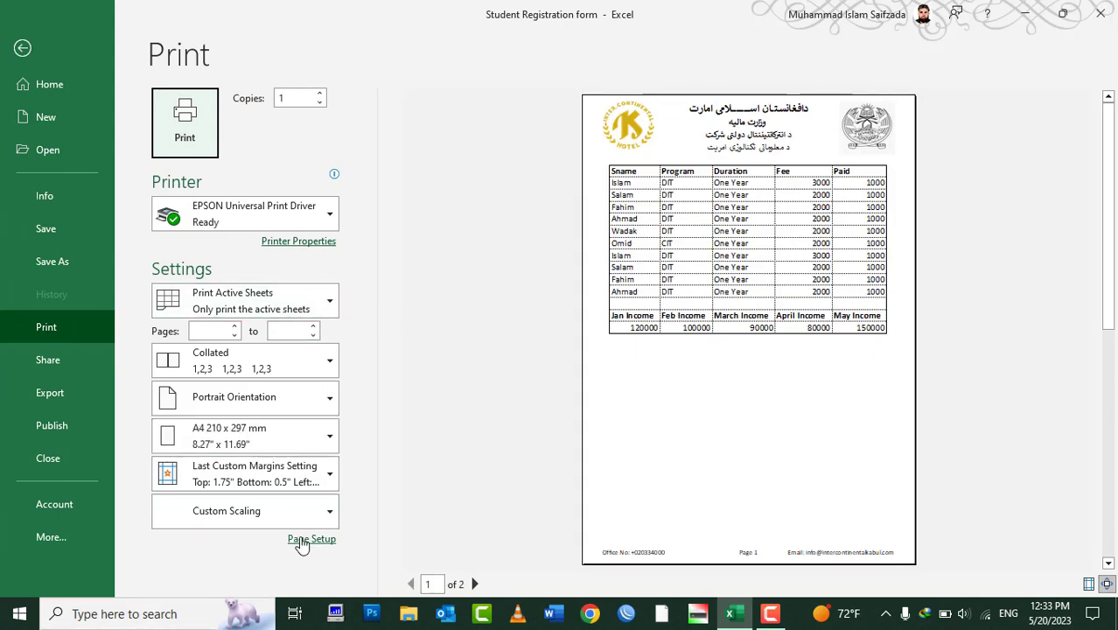
left_click(308, 539)
left_click(408, 41)
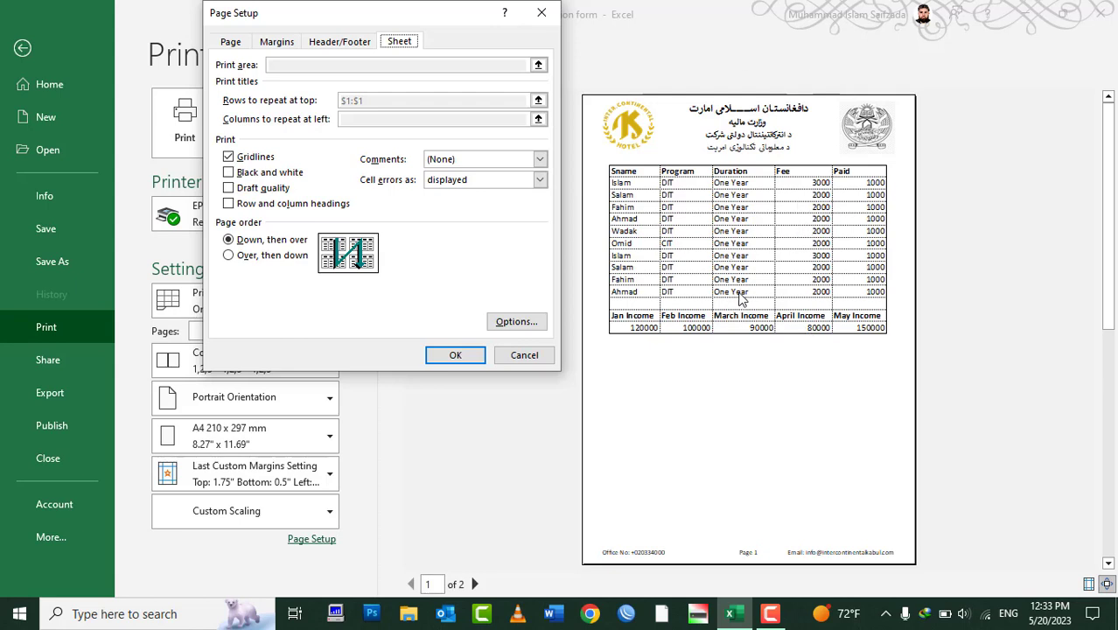
left_click(244, 42)
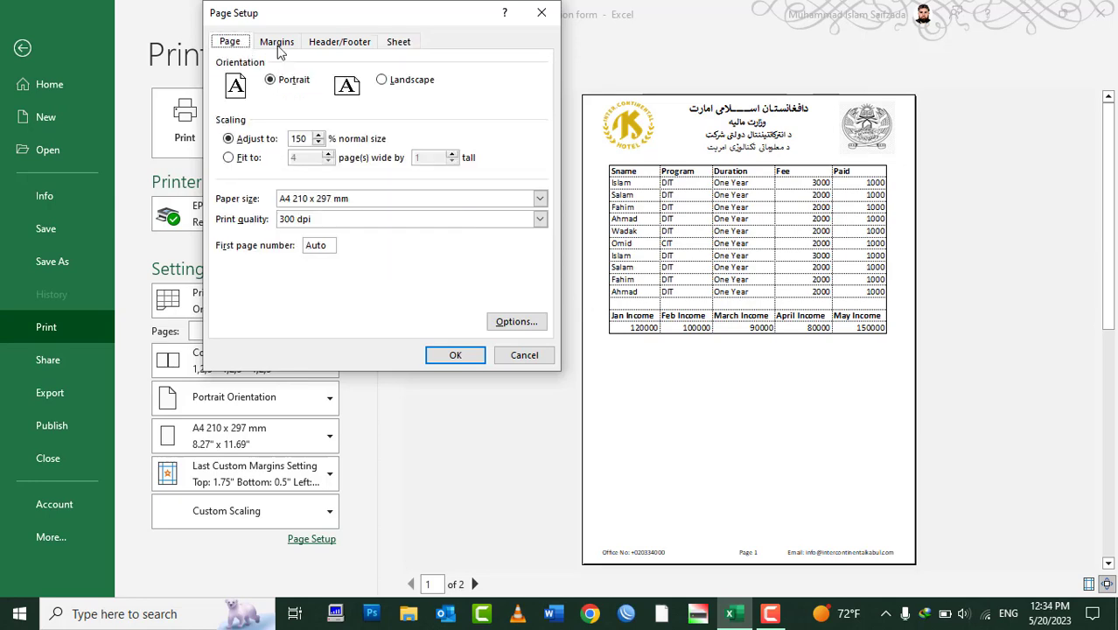
key("Escape")
Step: Switch the printout to Landscape Orientation so the table fits one page
left_click(221, 406)
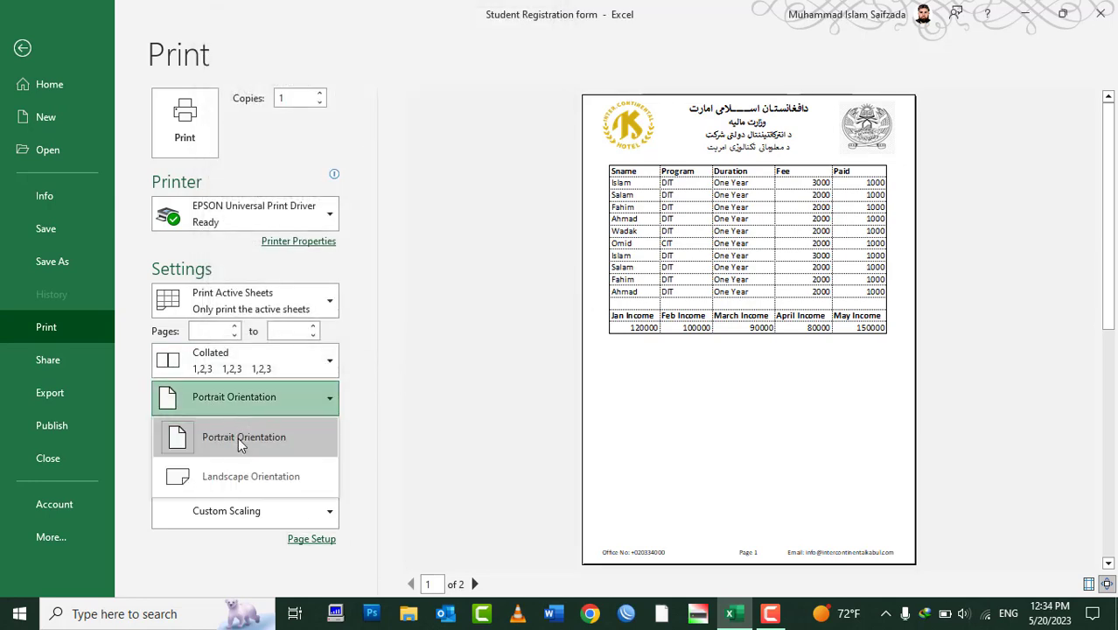
left_click(231, 438)
left_click(223, 483)
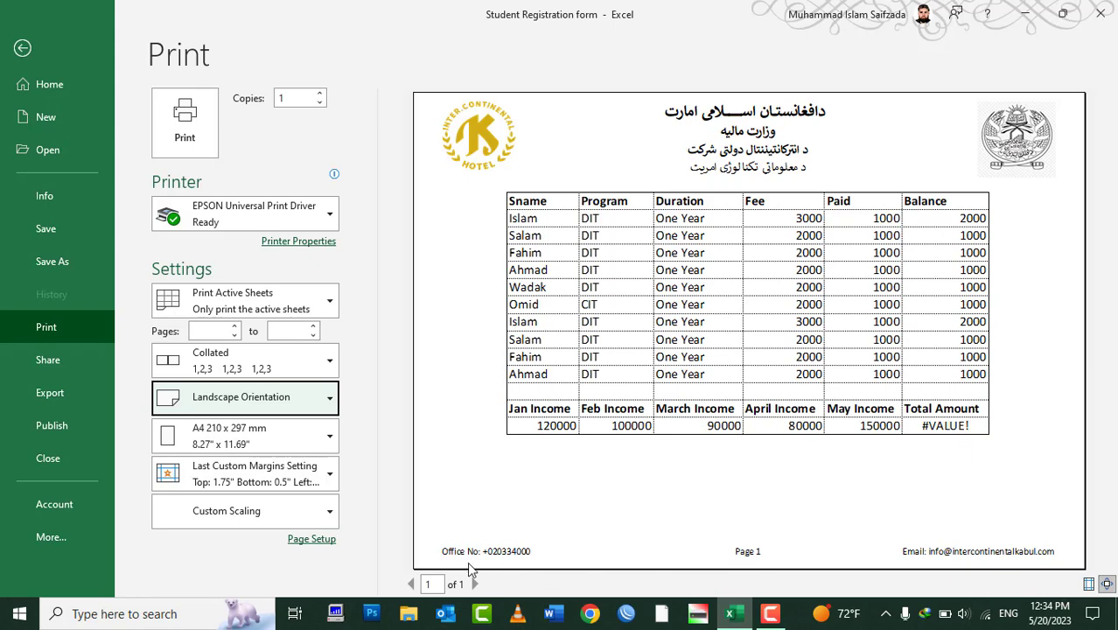
left_click(312, 538)
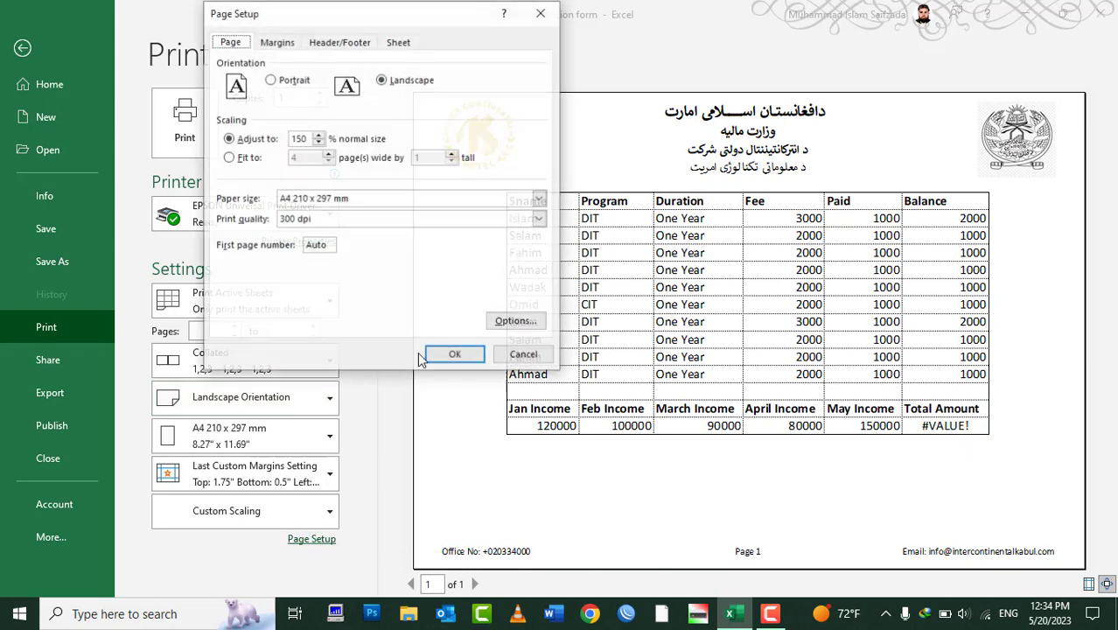
Step: Set Page Setup to print cell errors as <blank>
left_click(404, 46)
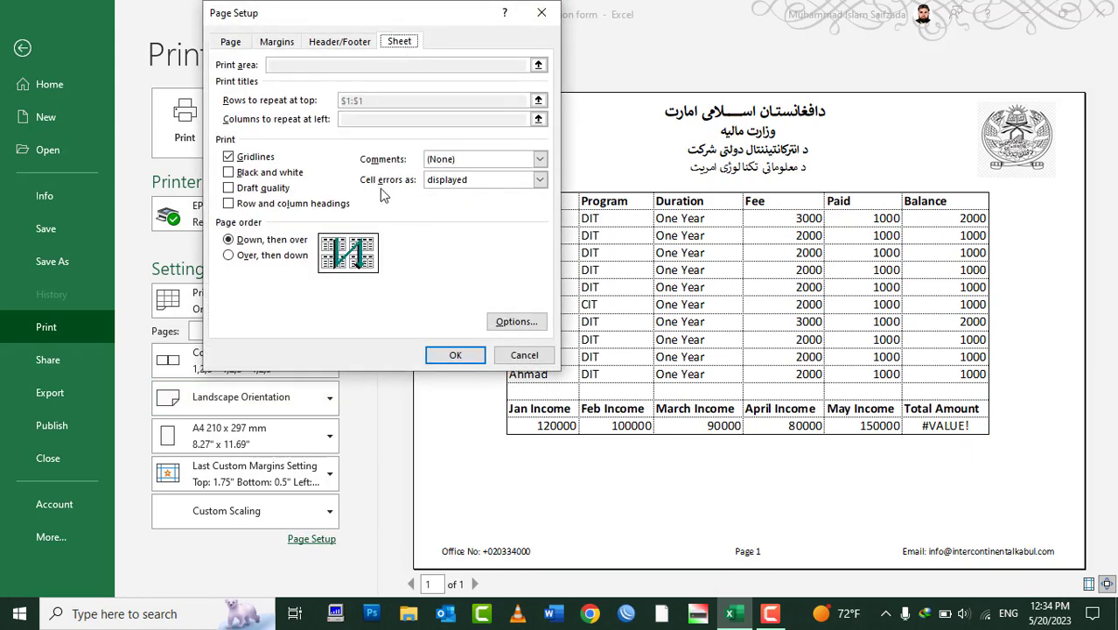
left_click(458, 181)
left_click(458, 181)
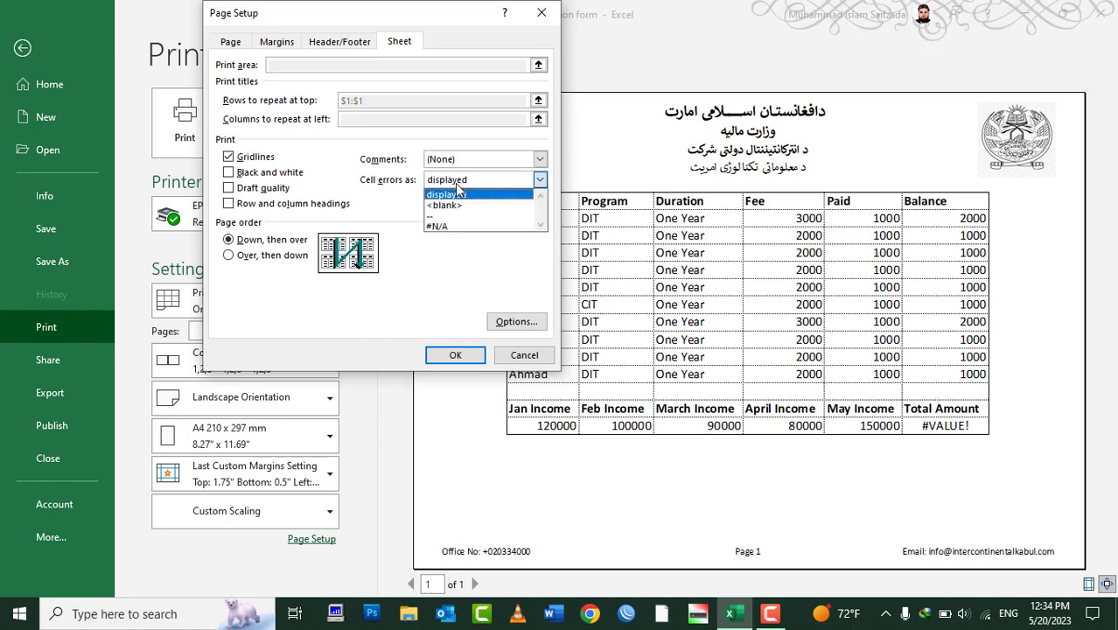
left_click(454, 205)
left_click(451, 354)
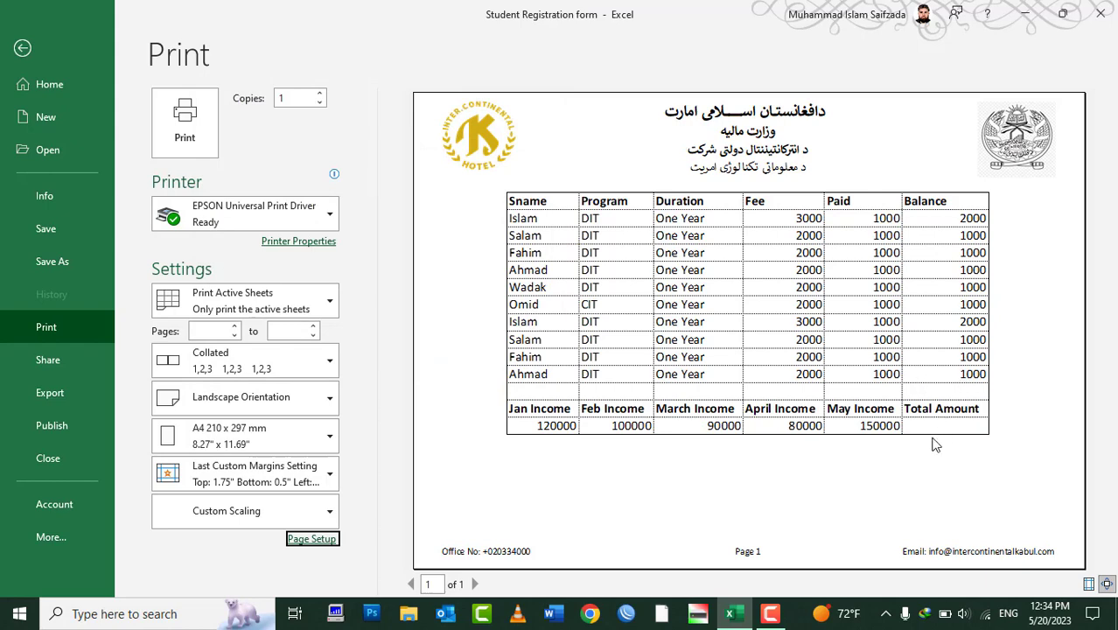
Step: Change the printed cell errors setting to #N/A
left_click(322, 541)
left_click(406, 42)
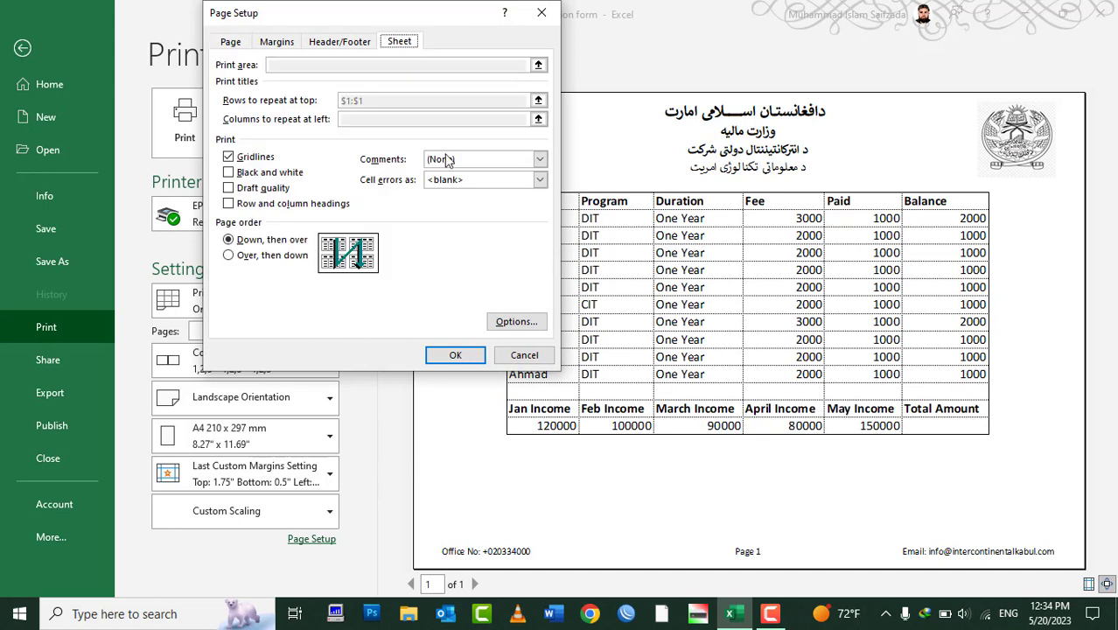
left_click(457, 182)
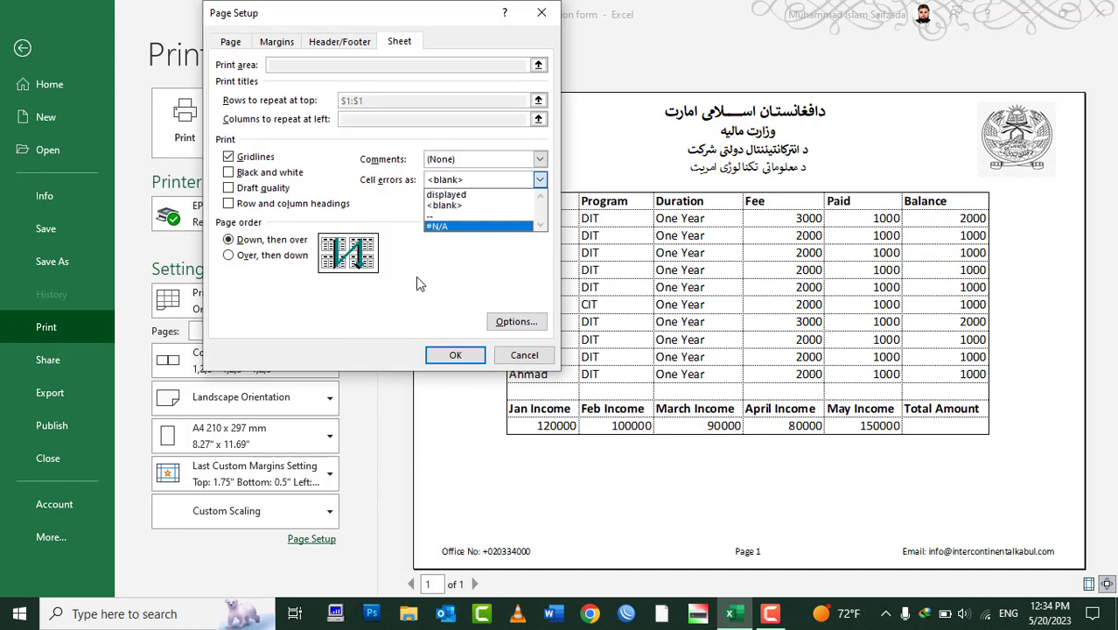
left_click(442, 229)
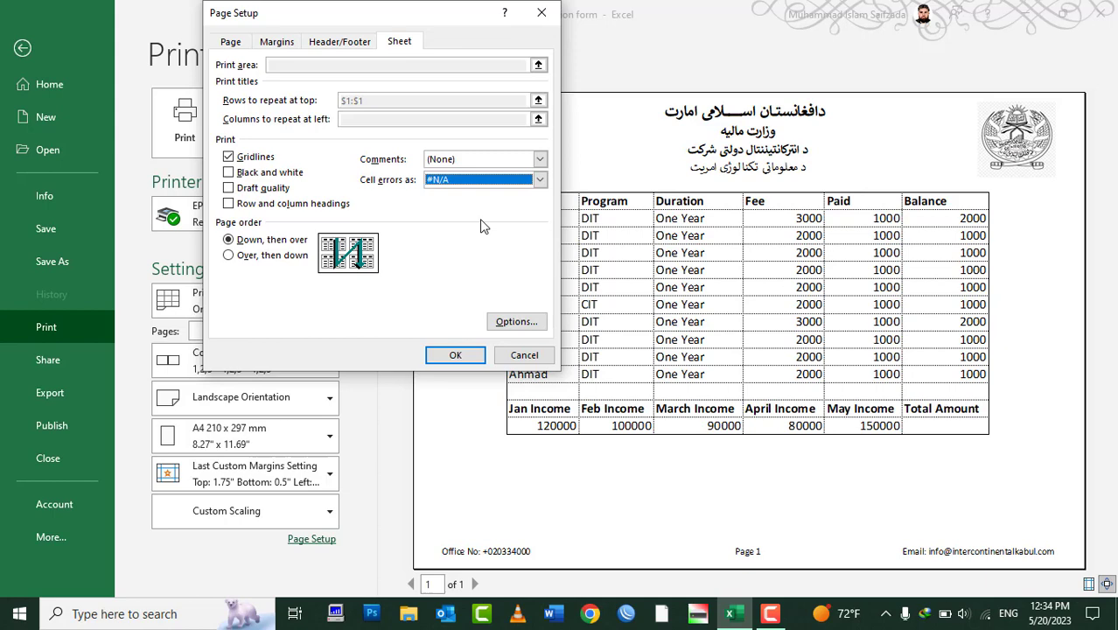
left_click(455, 356)
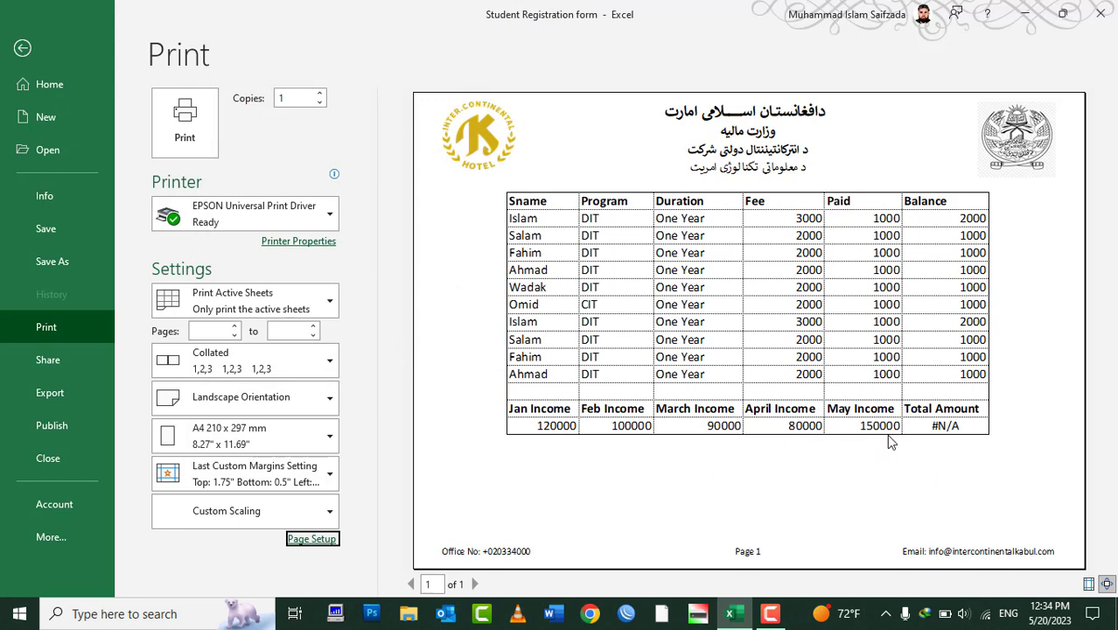
Step: Restore printed cell errors to 'displayed' so Total Amount prints #VALUE!
left_click(316, 539)
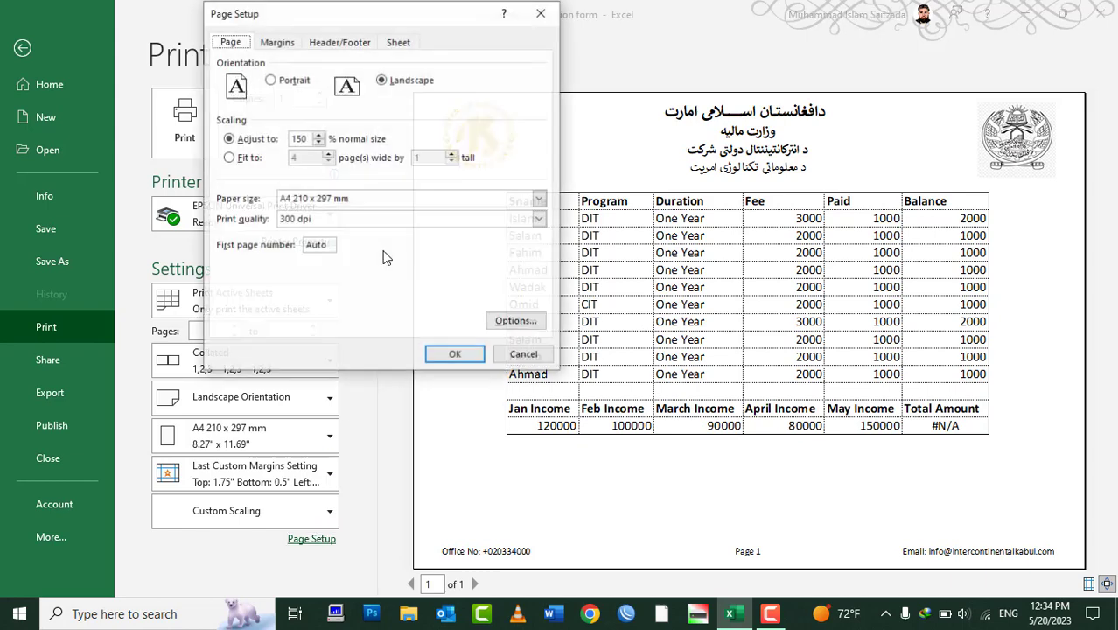
left_click(399, 42)
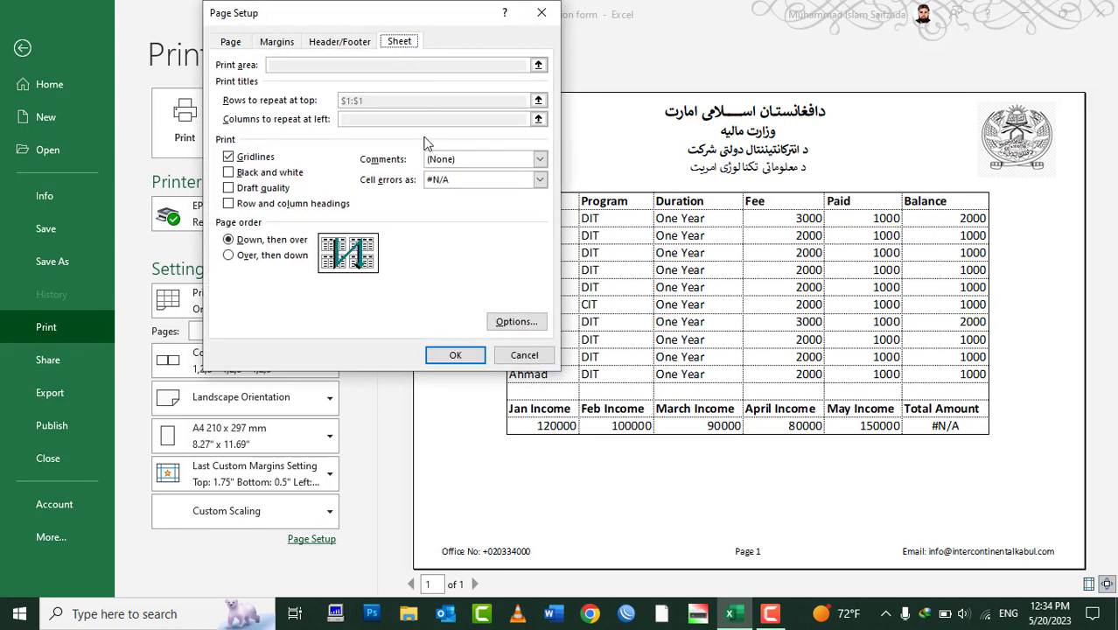
left_click(449, 179)
left_click(455, 191)
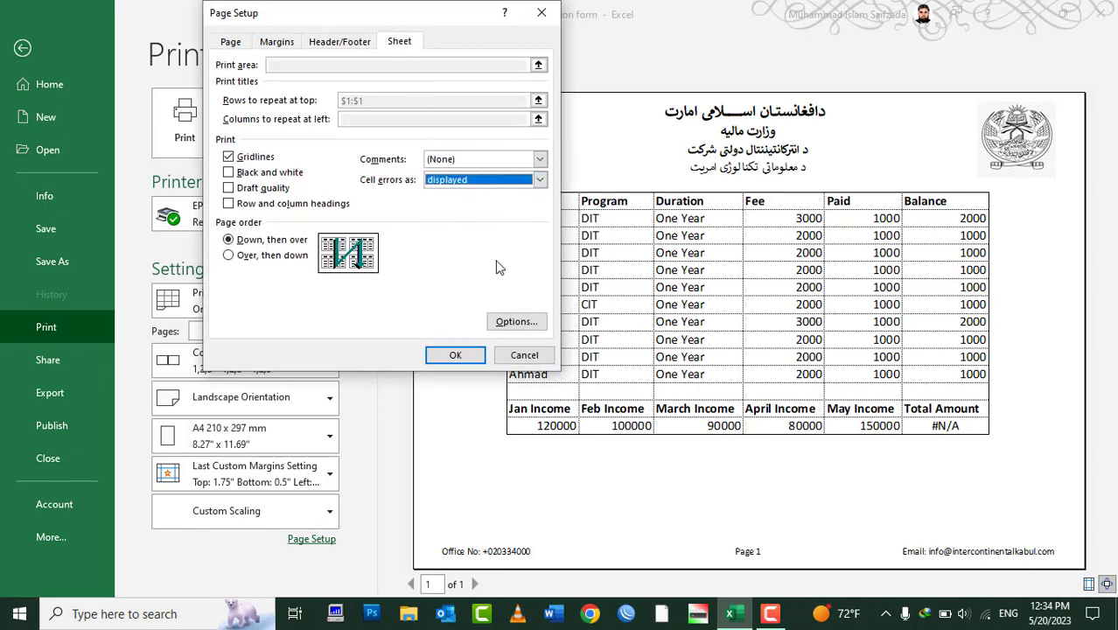
left_click(455, 354)
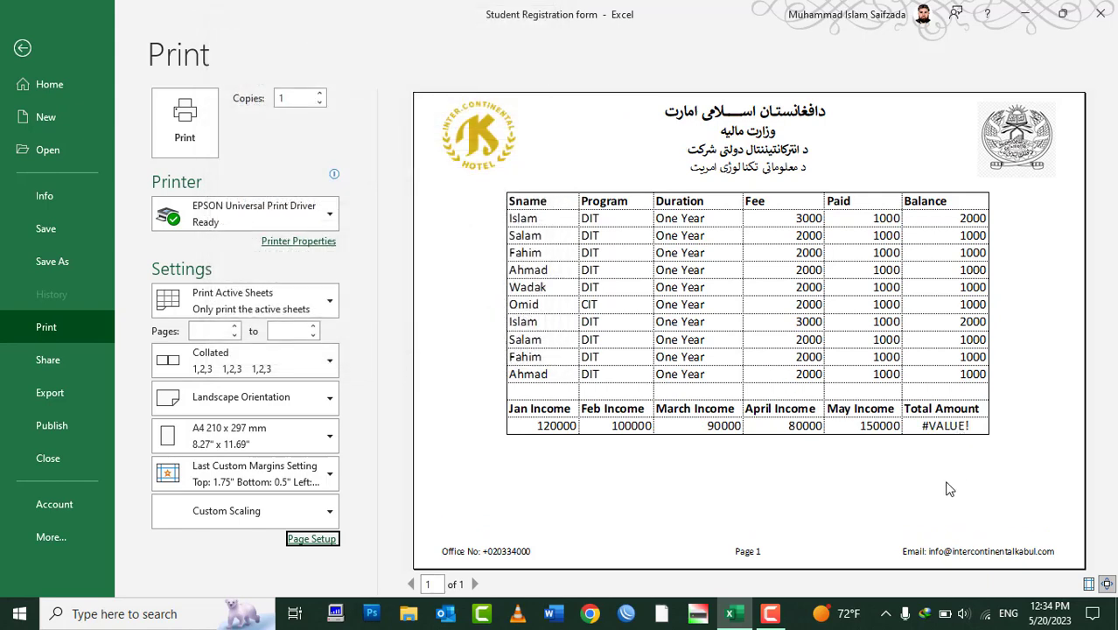
Step: Review the Page, Margins, Header/Footer and Sheet tabs from Page Layout, then preview the page
key("Escape")
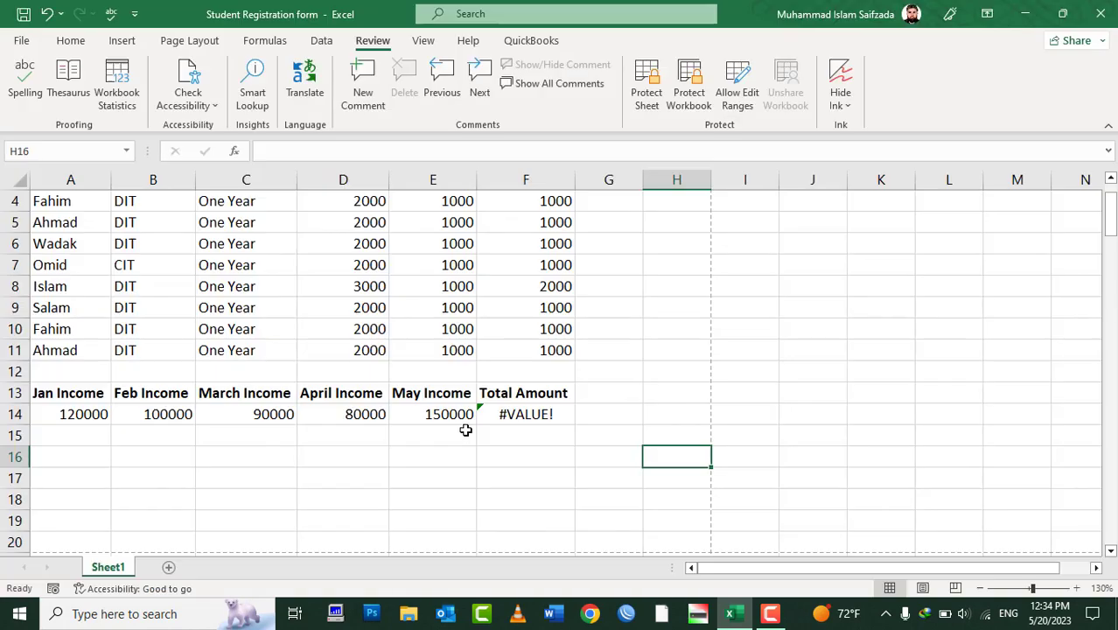
left_click(189, 41)
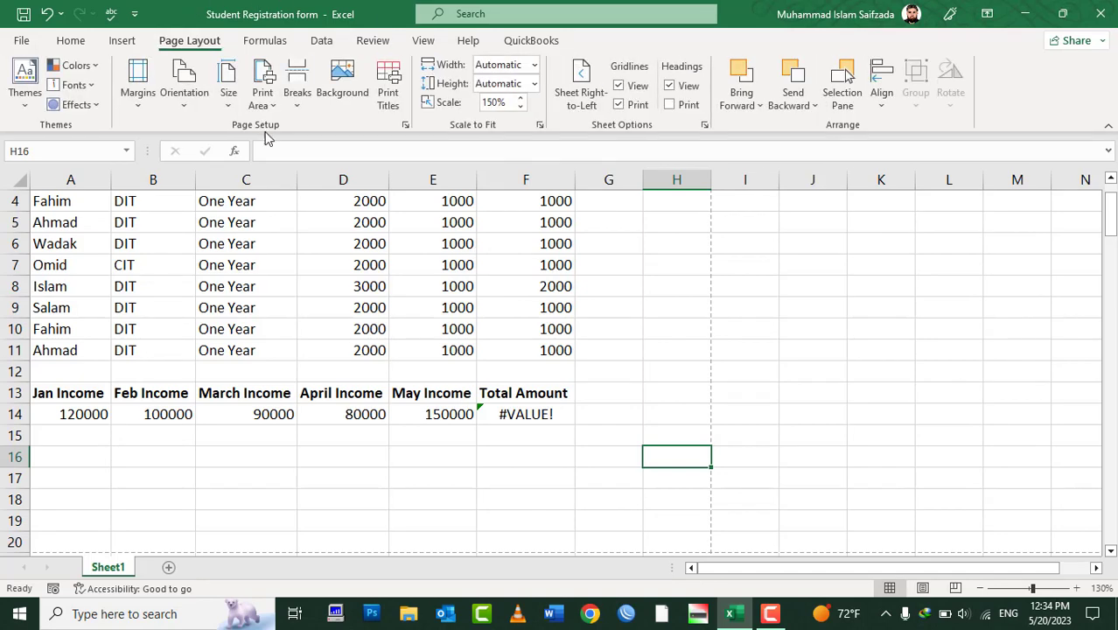
left_click(405, 125)
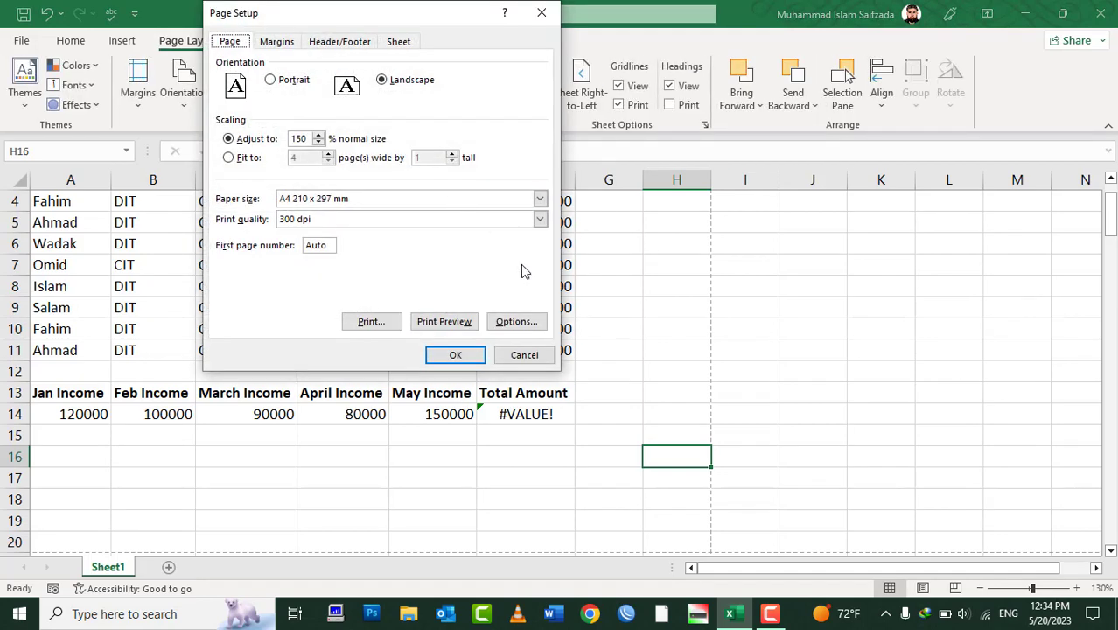
left_click(382, 41)
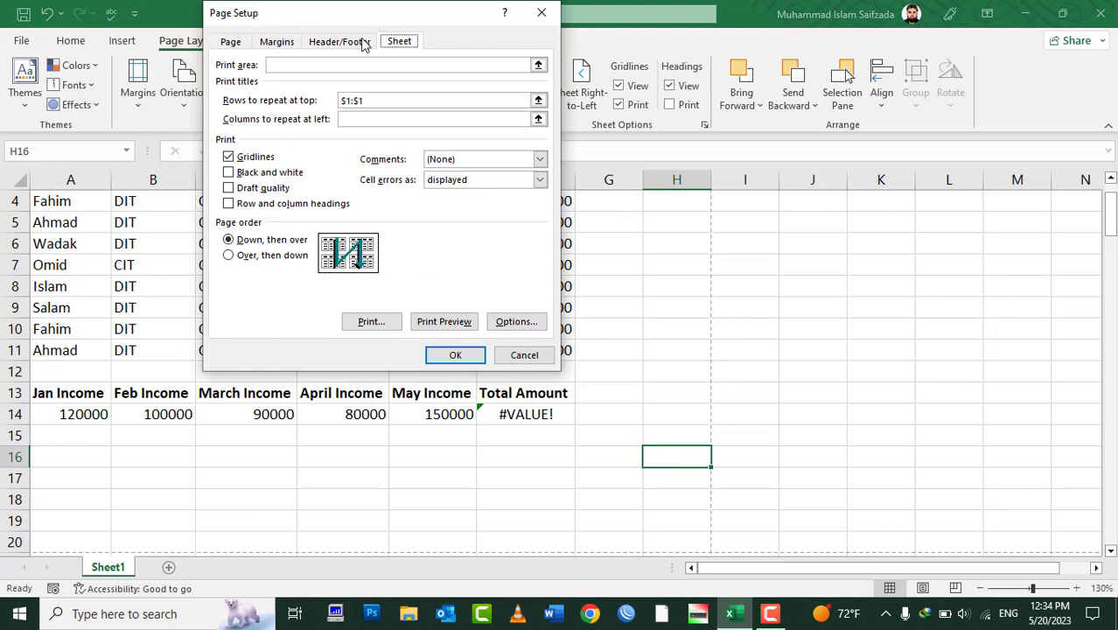
left_click(365, 43)
left_click(289, 42)
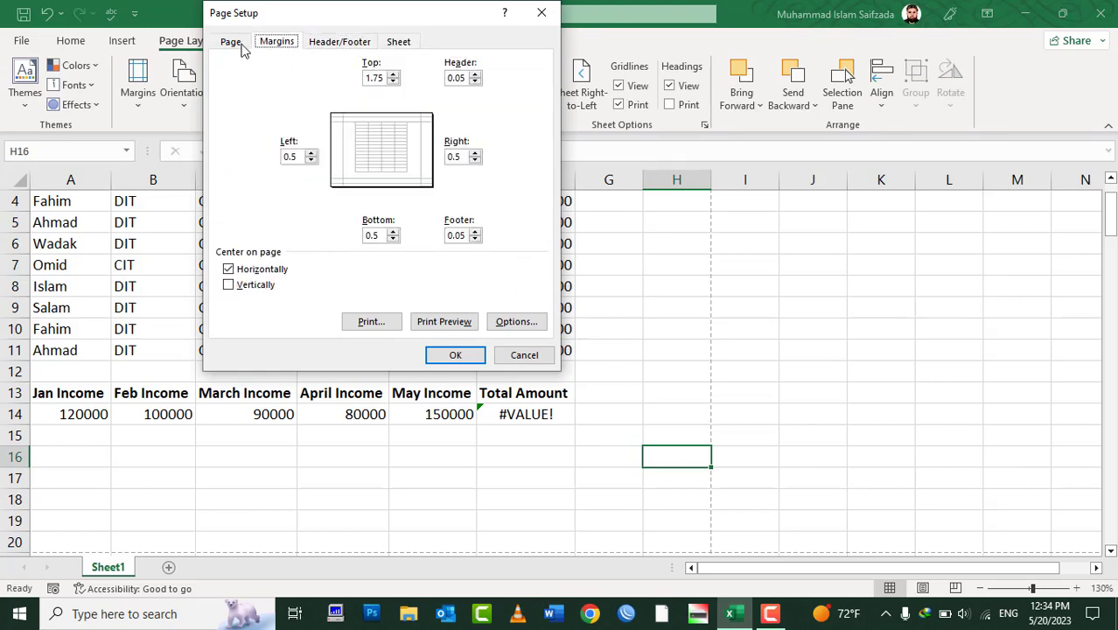
left_click(240, 44)
left_click(345, 42)
left_click(396, 42)
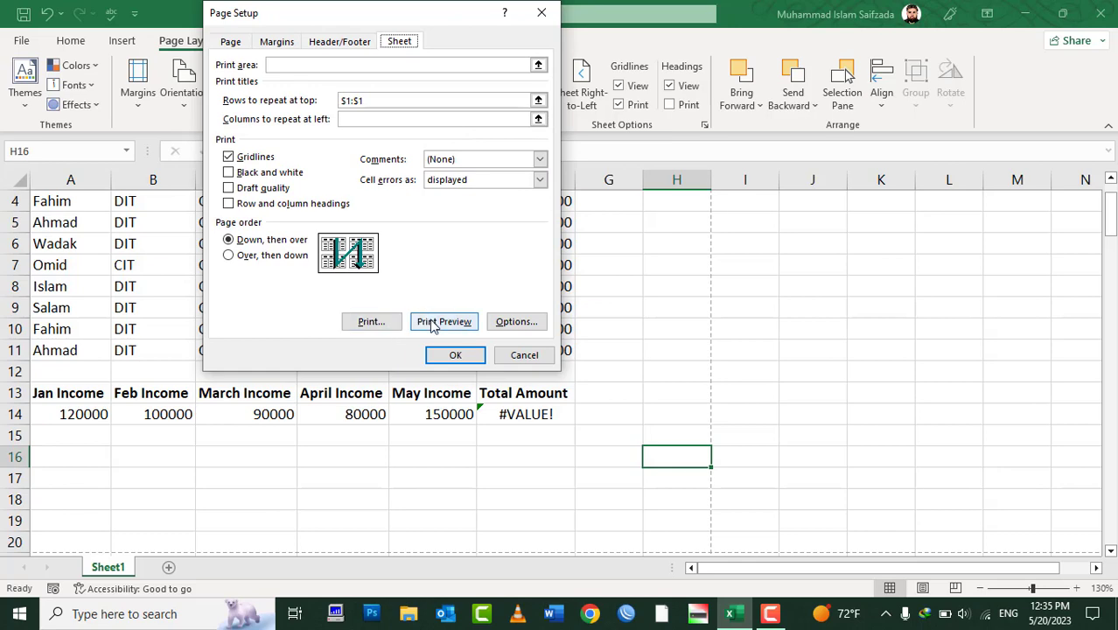
left_click(433, 323)
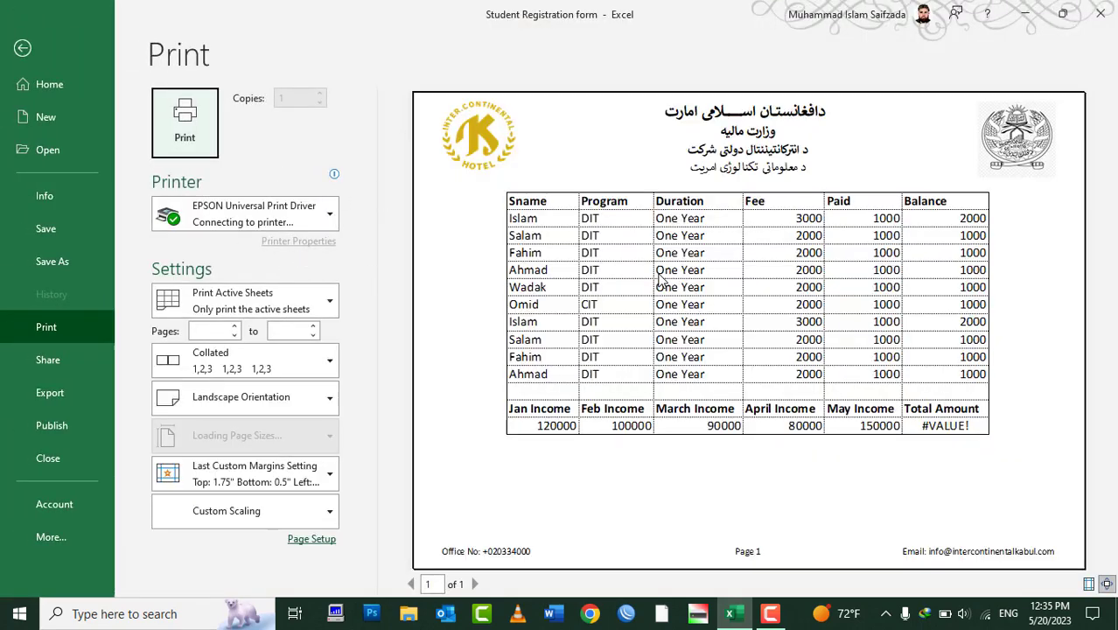
Step: View the printer properties from Page Setup's Sheet tab, then leave the print view and minimize Excel
left_click(329, 540)
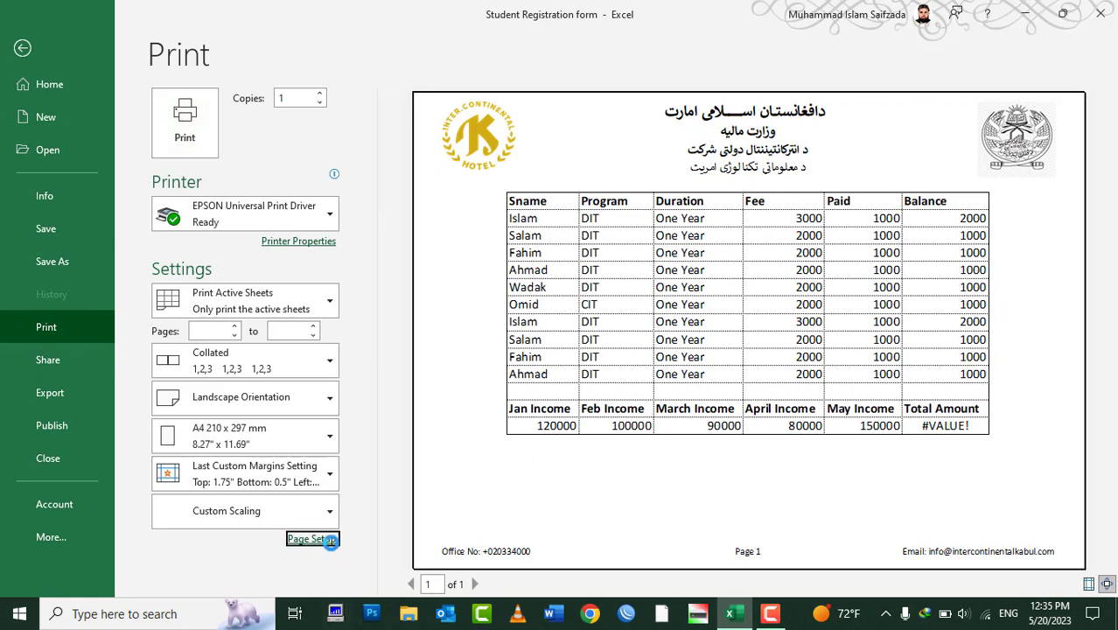
left_click(393, 42)
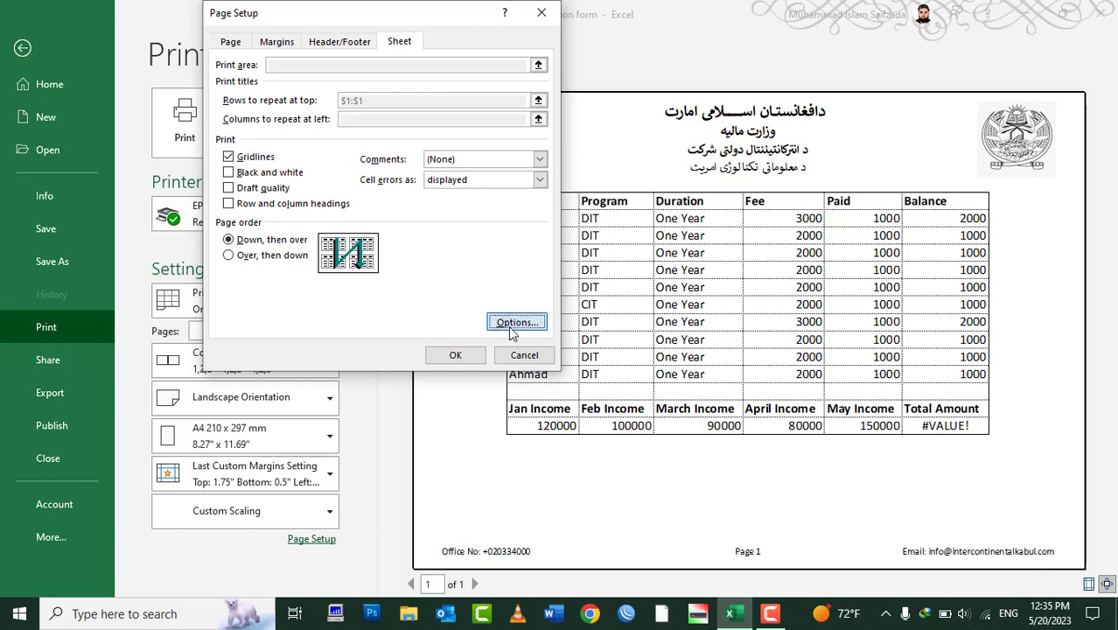
left_click(510, 323)
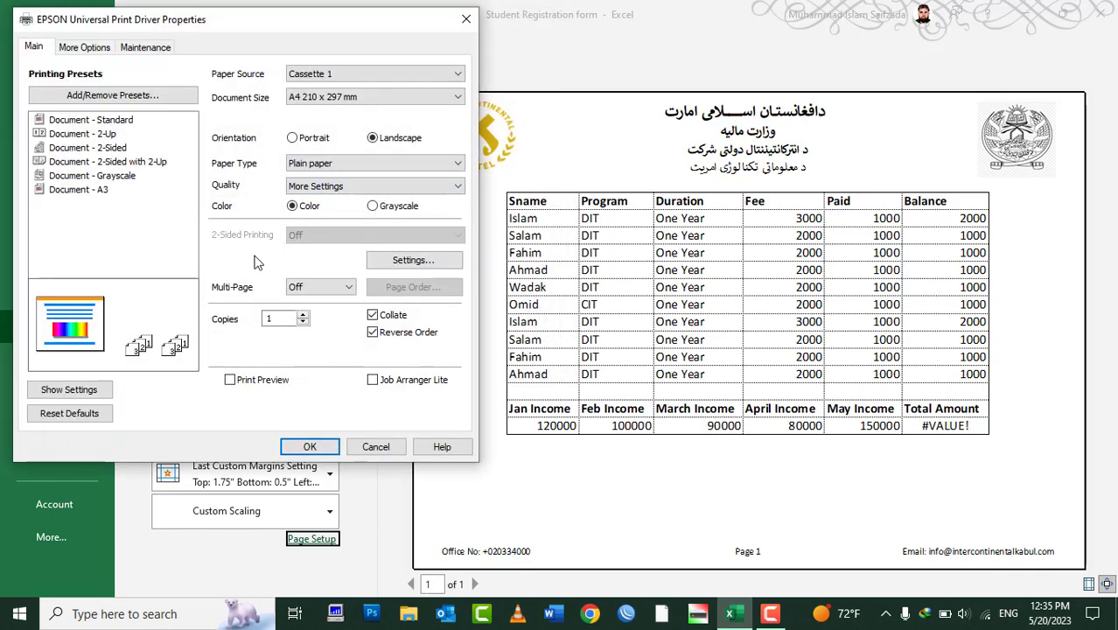
key("Escape")
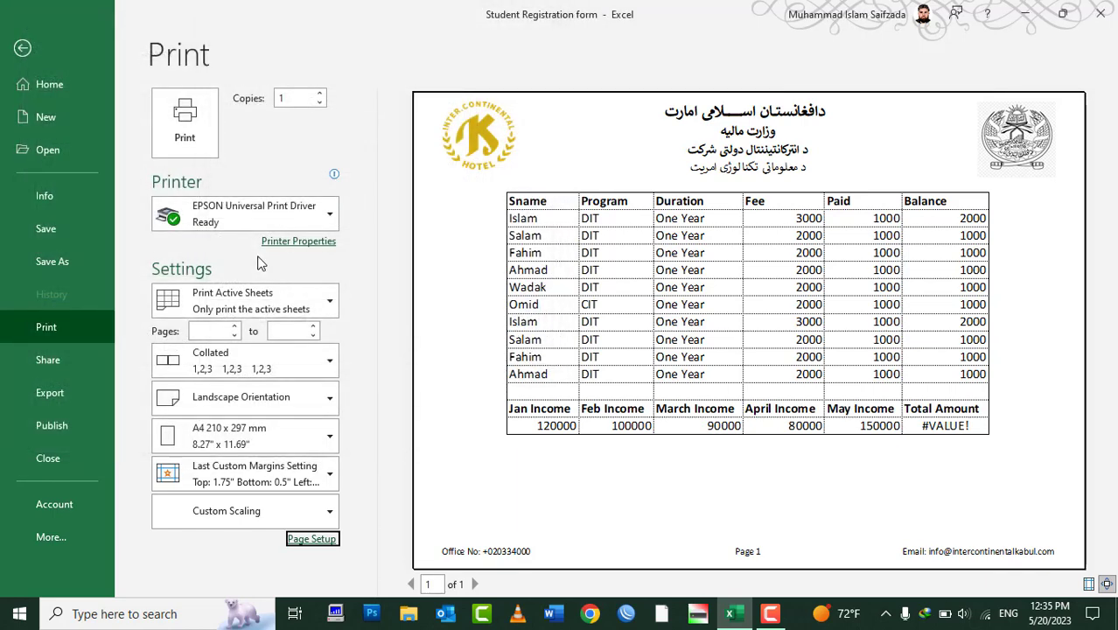
key("Escape")
left_click(734, 614)
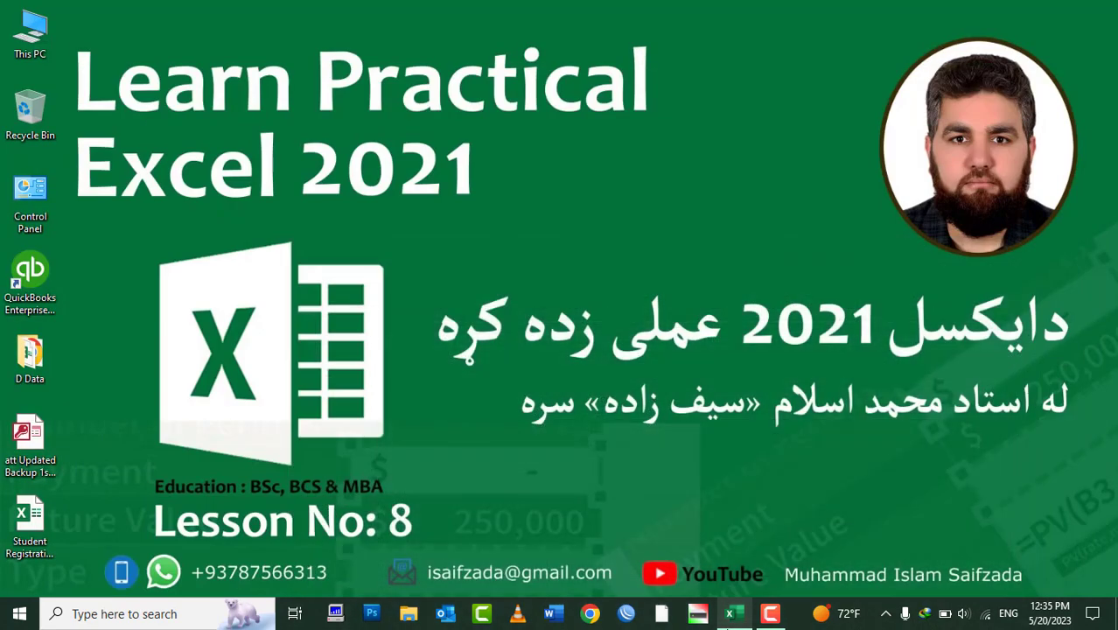